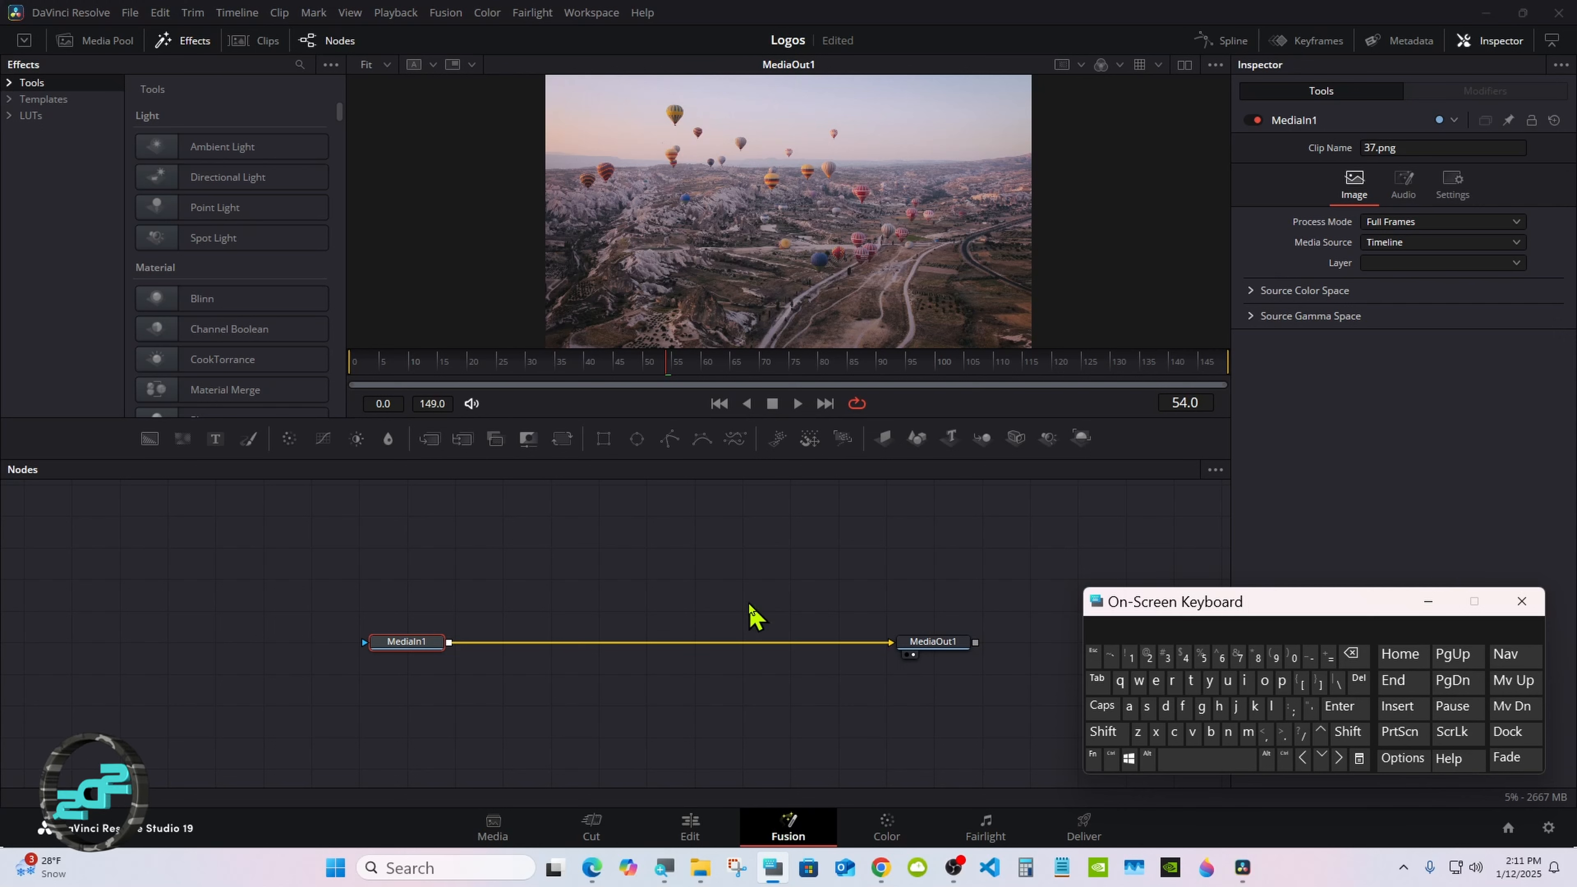
# Step: Insert a Merge node after MediaIn1 and place it midway between MediaIn1 and MediaOut1
pyautogui.click(399, 647)
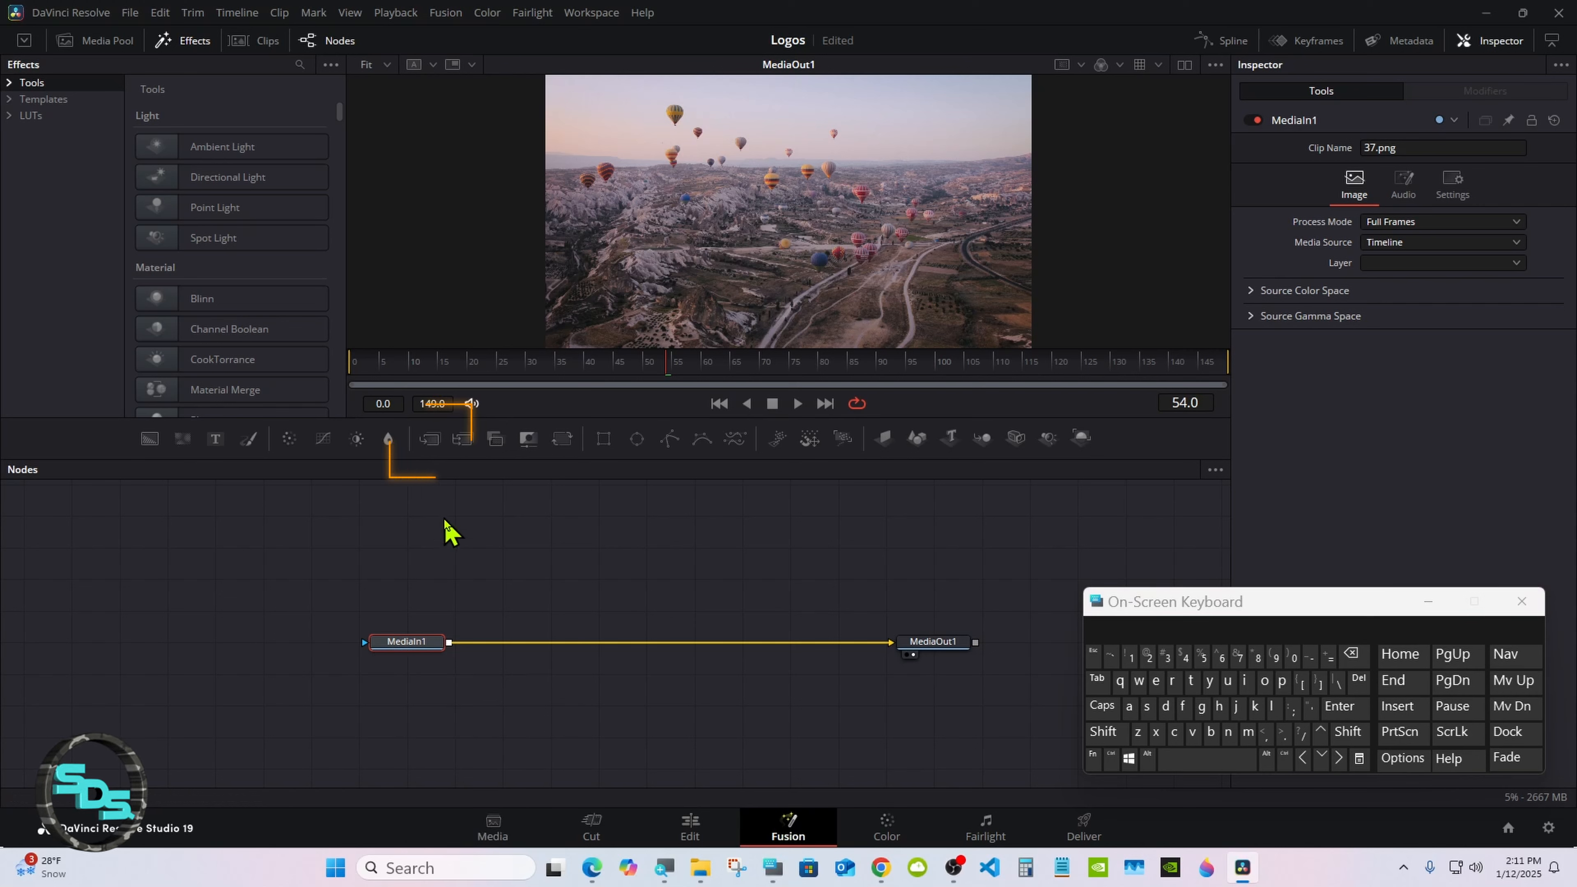
pyautogui.click(430, 441)
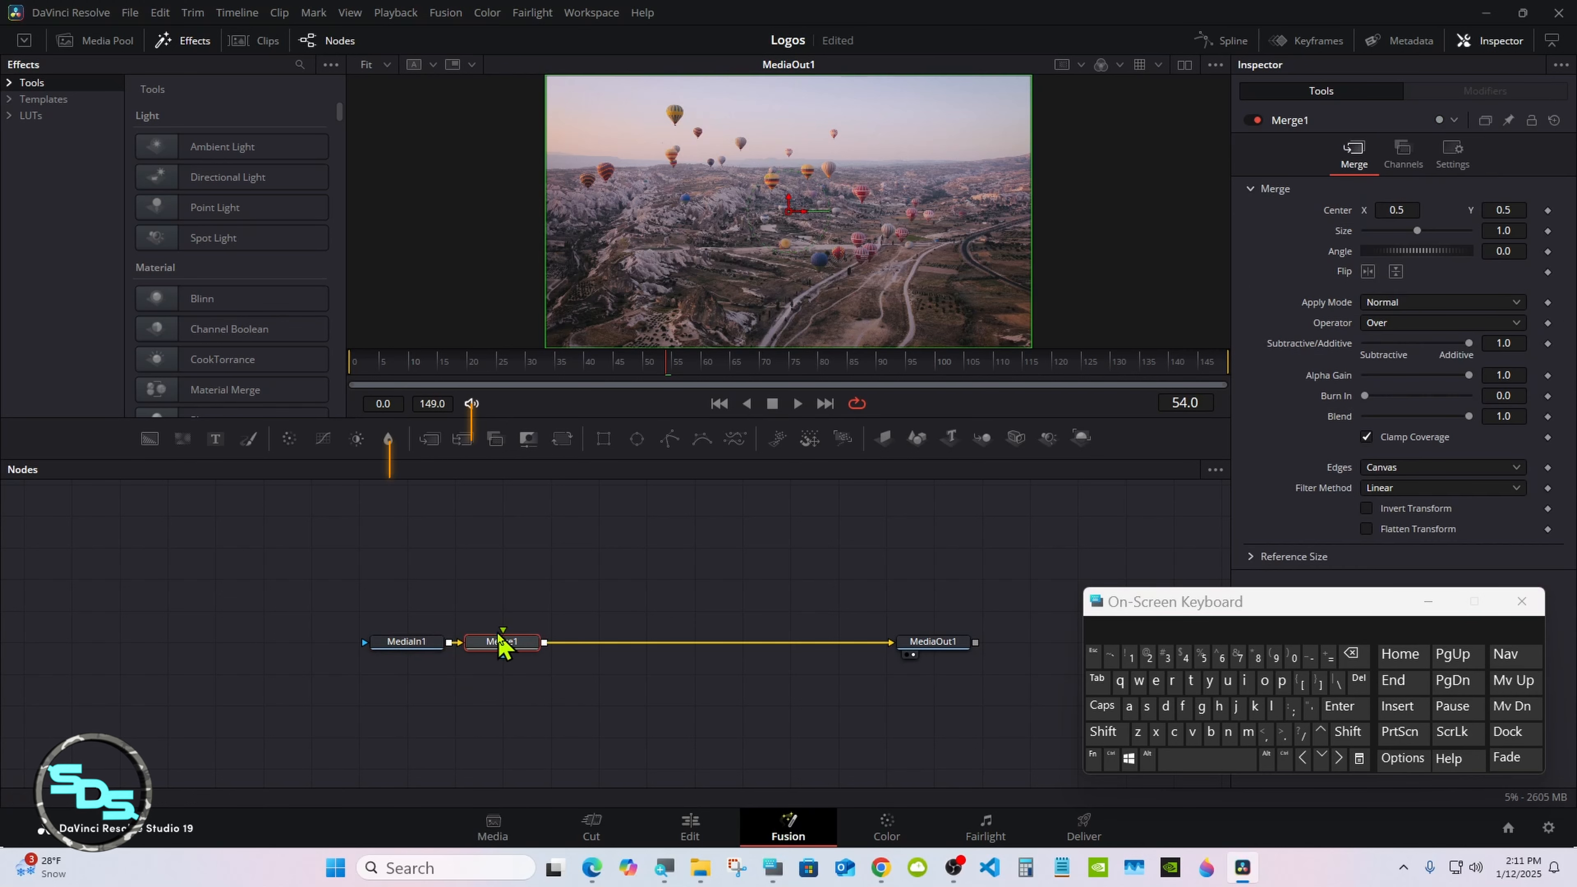
pyautogui.moveTo(503, 645); pyautogui.dragTo(645, 646)
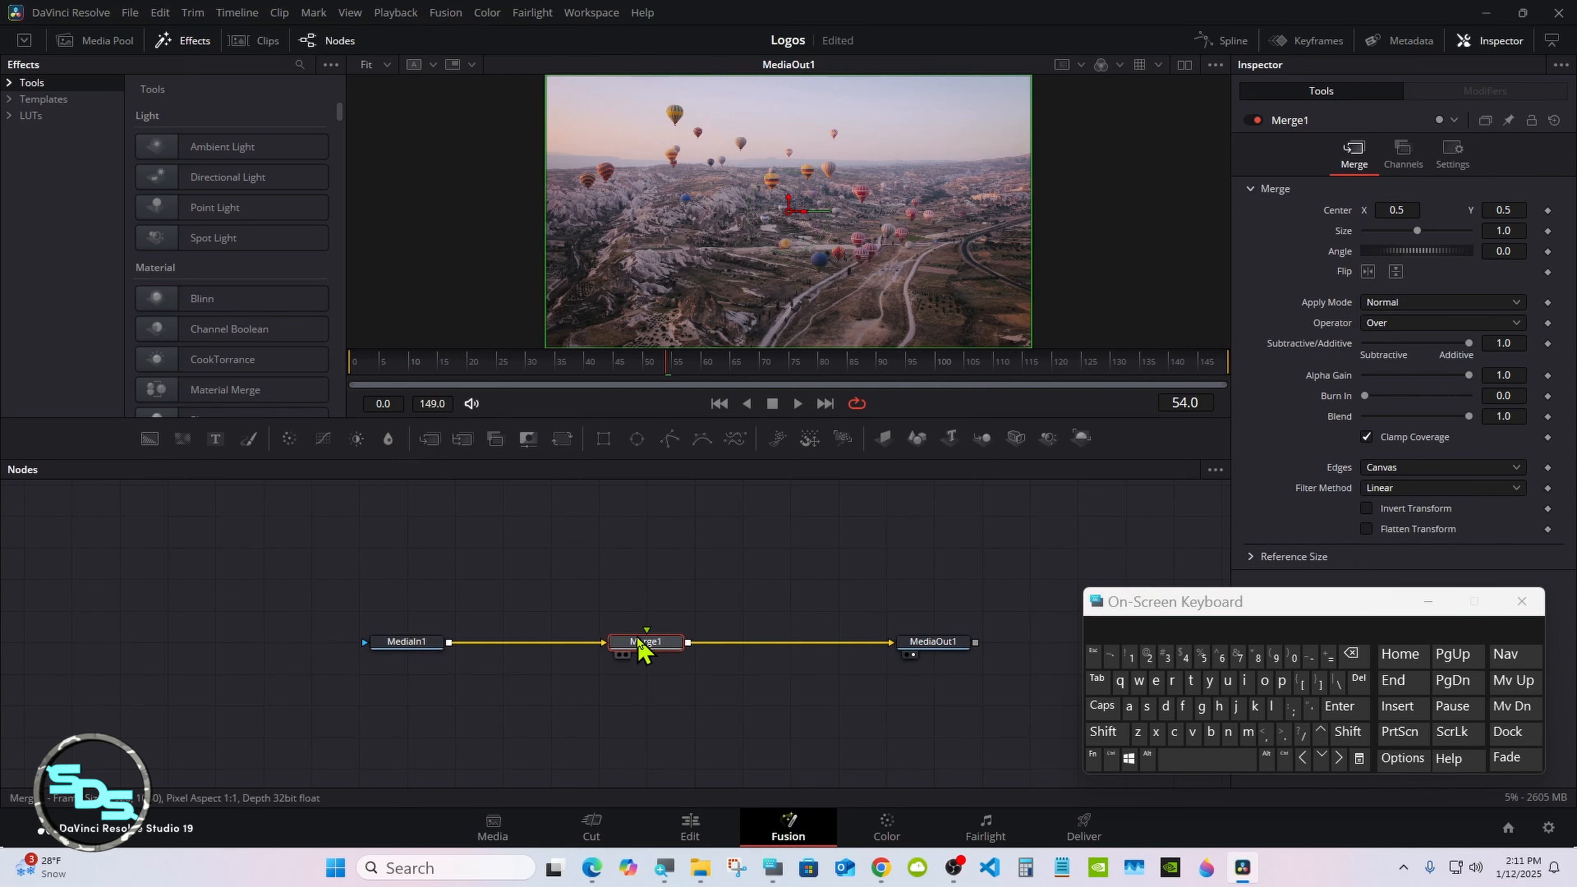
# Step: Add a Loader node above Merge1 with Four hundred by four.png from the Logos folder and connect it to Merge1's foreground input
pyautogui.click(644, 506)
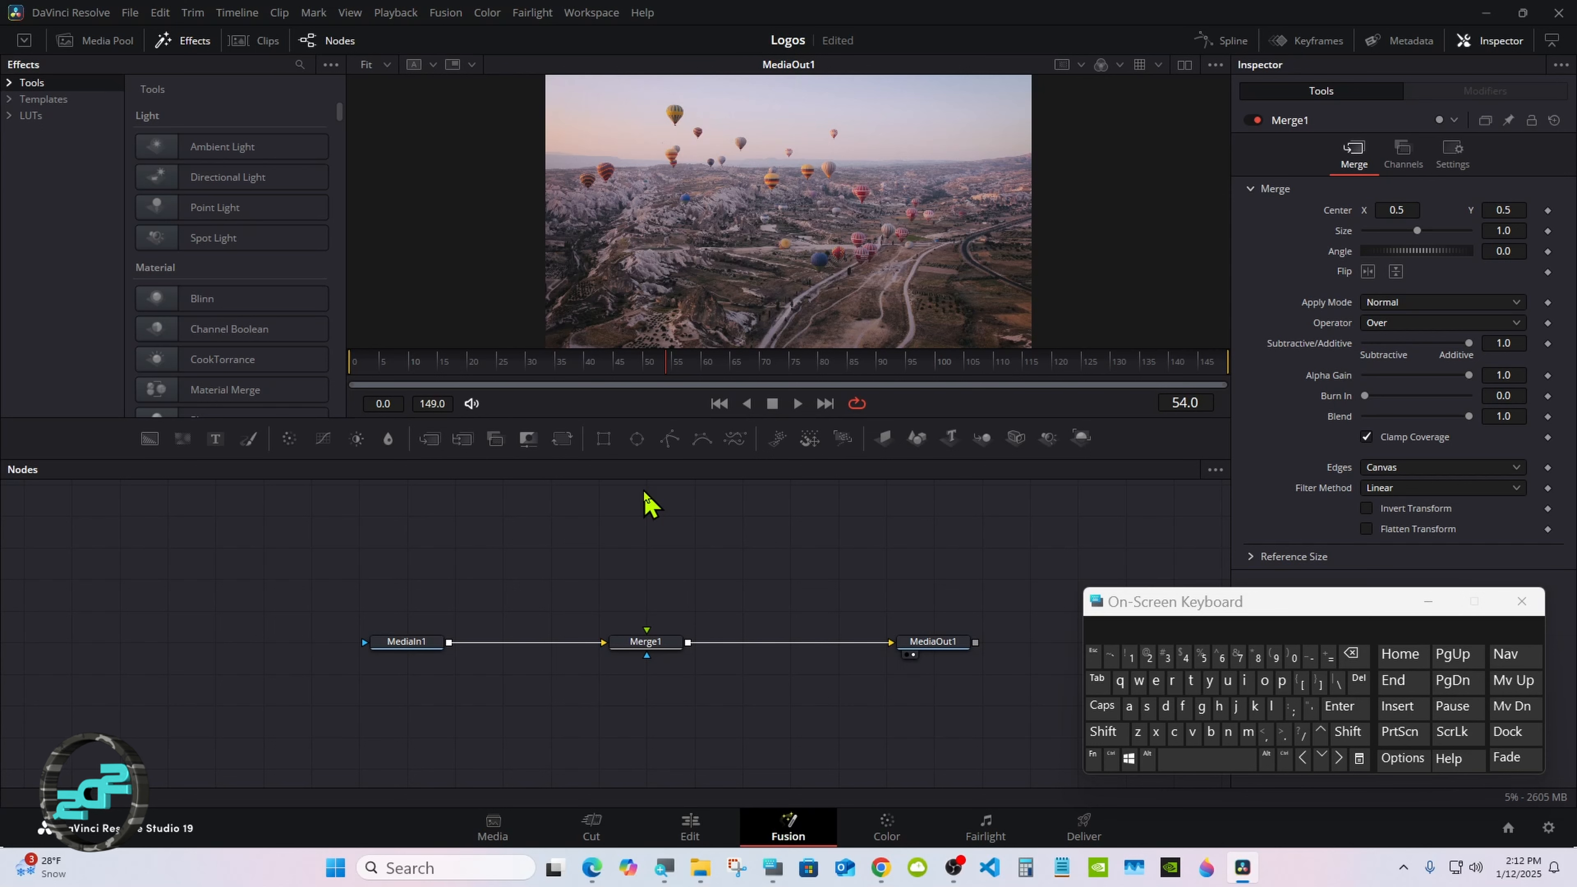
pyautogui.click(1103, 732)
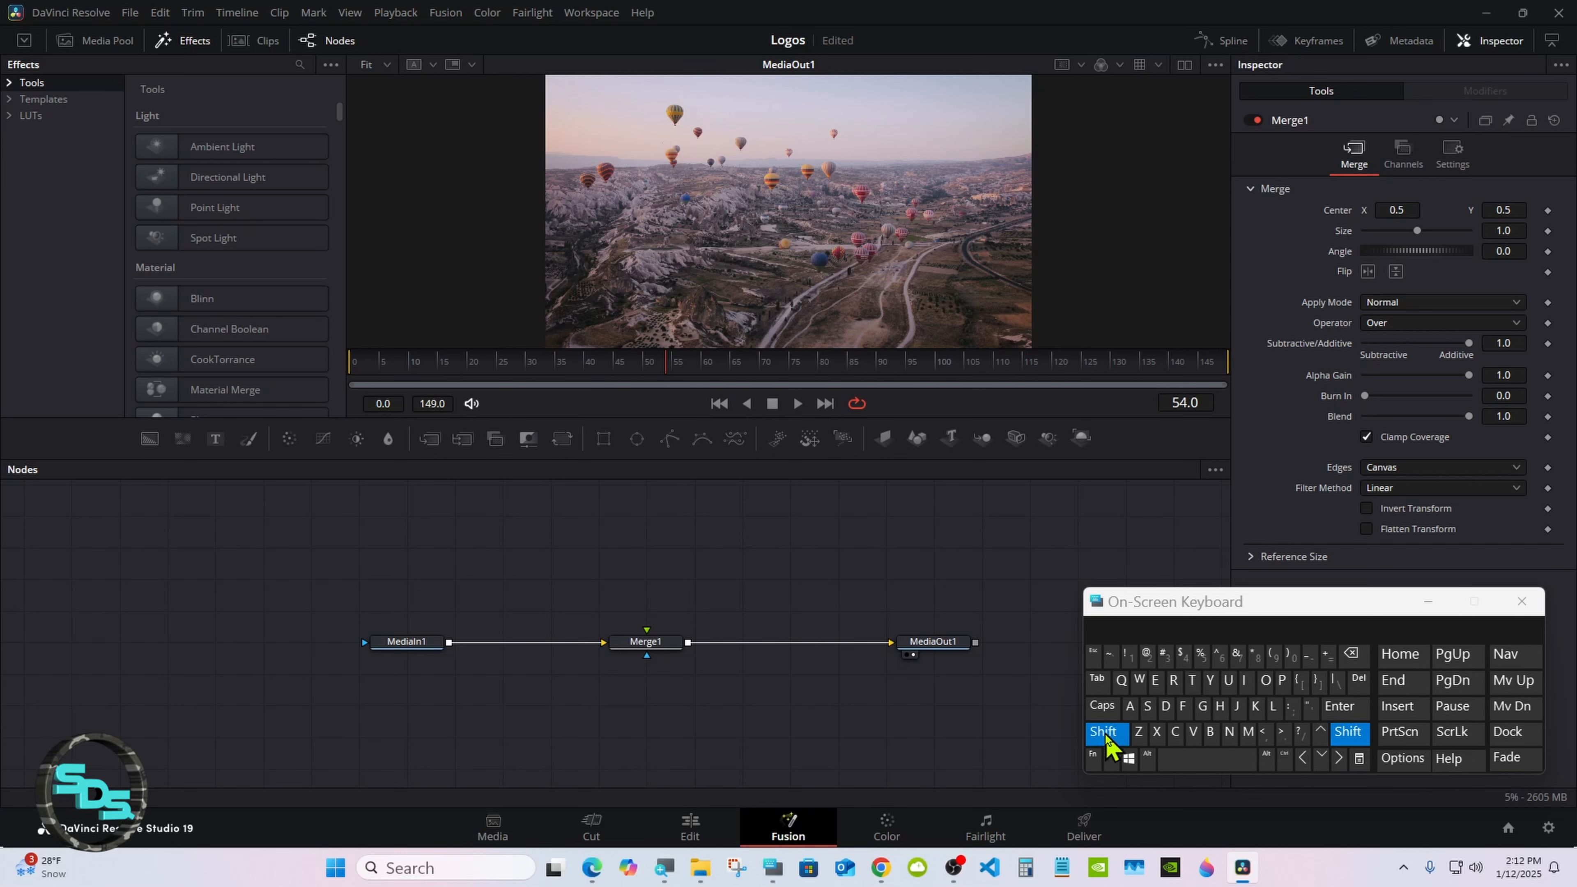
pyautogui.click(1185, 759)
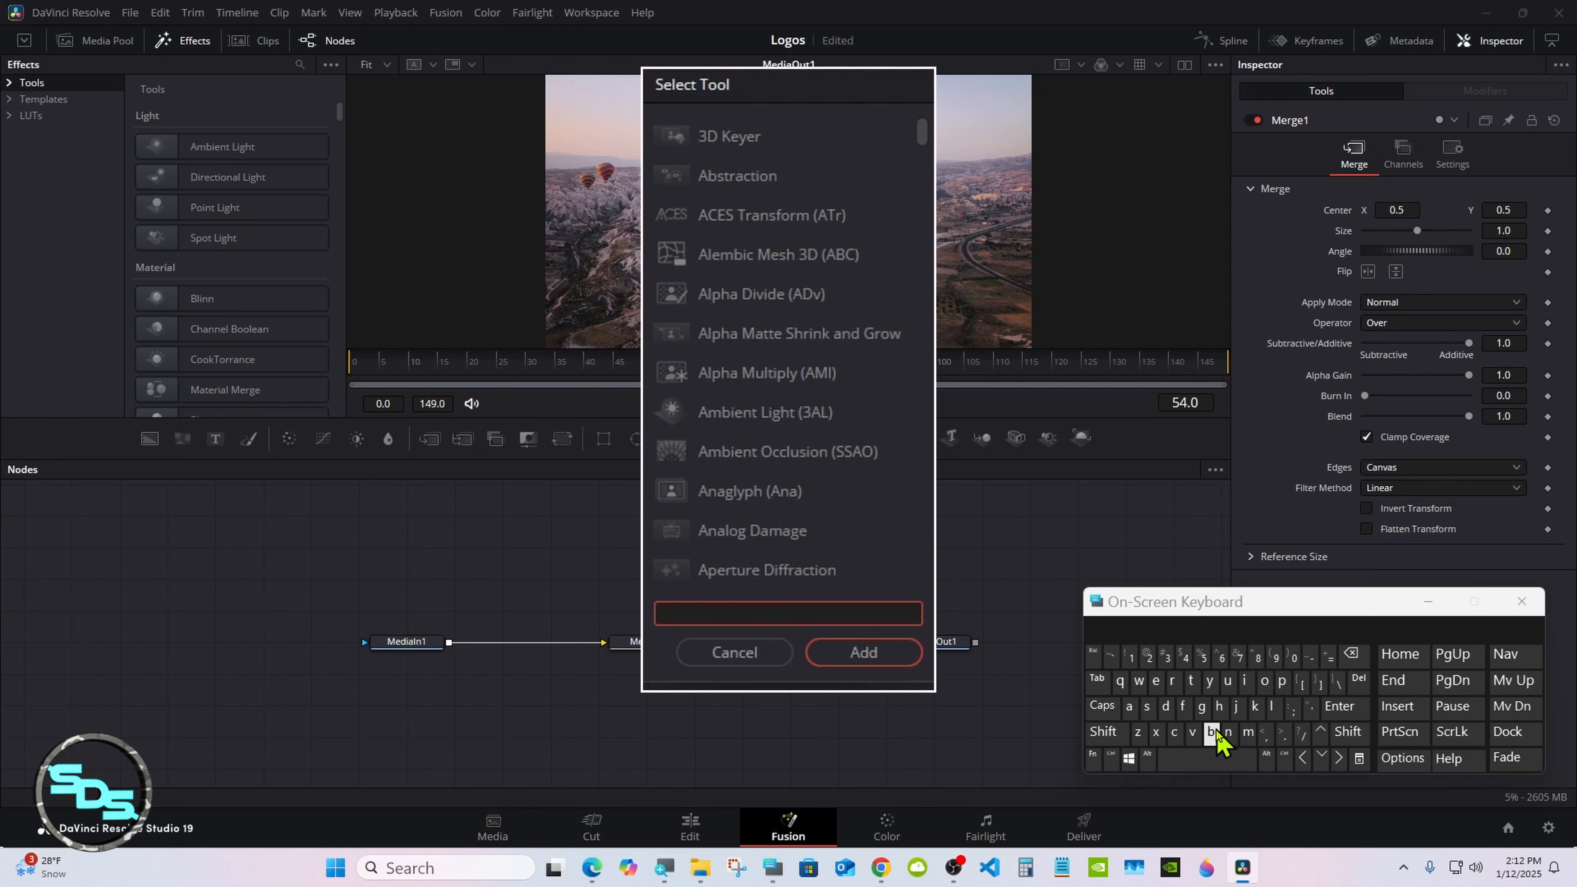
pyautogui.click(1270, 705)
pyautogui.click(1265, 686)
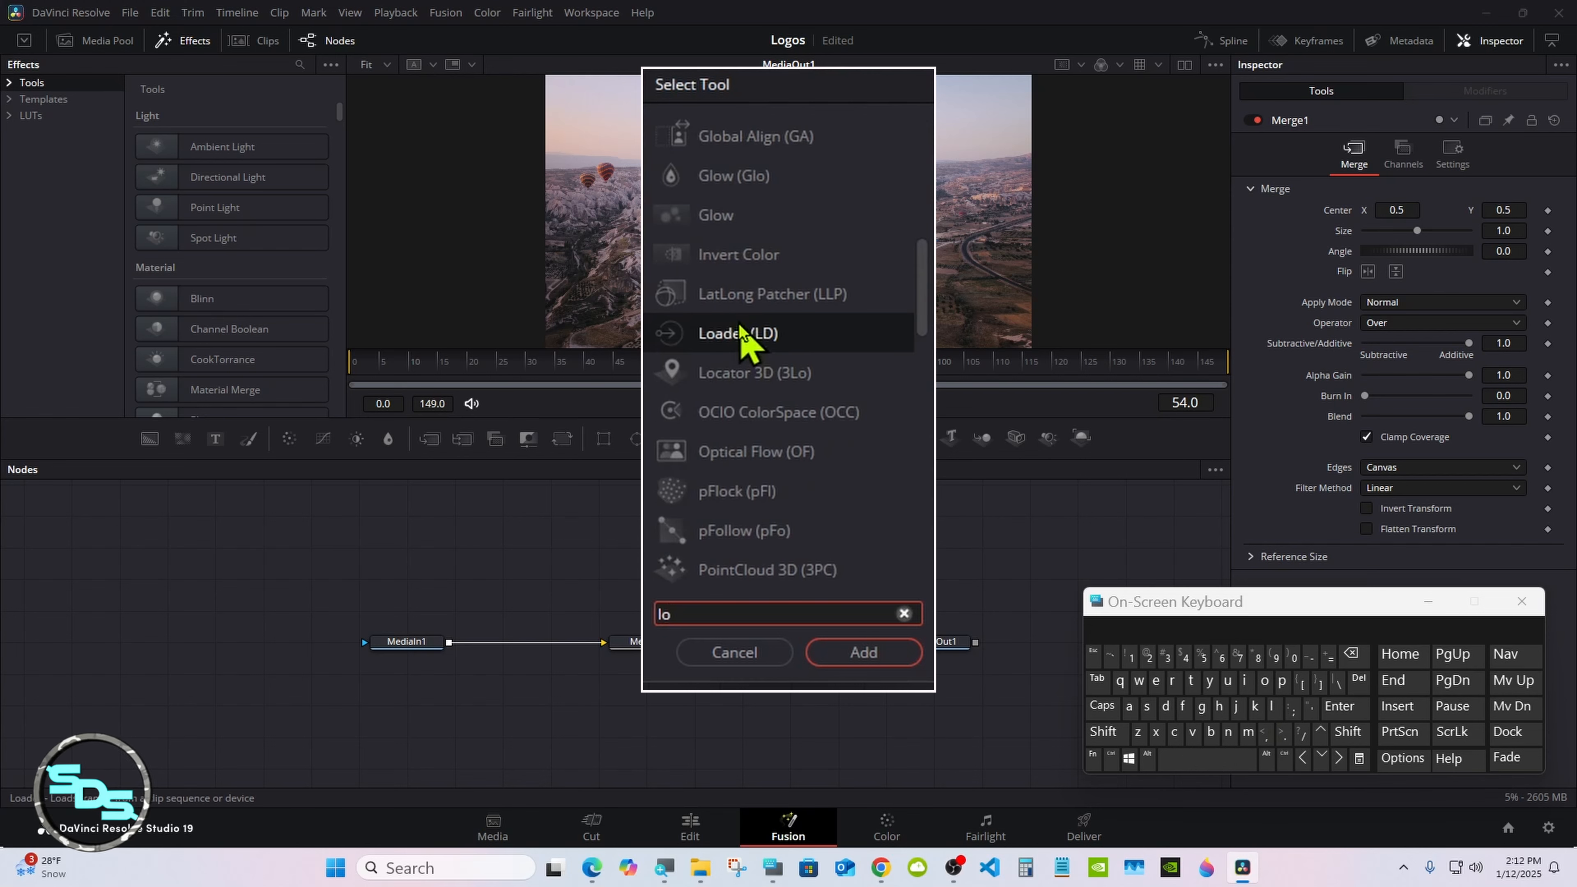
pyautogui.click(750, 335)
pyautogui.click(863, 652)
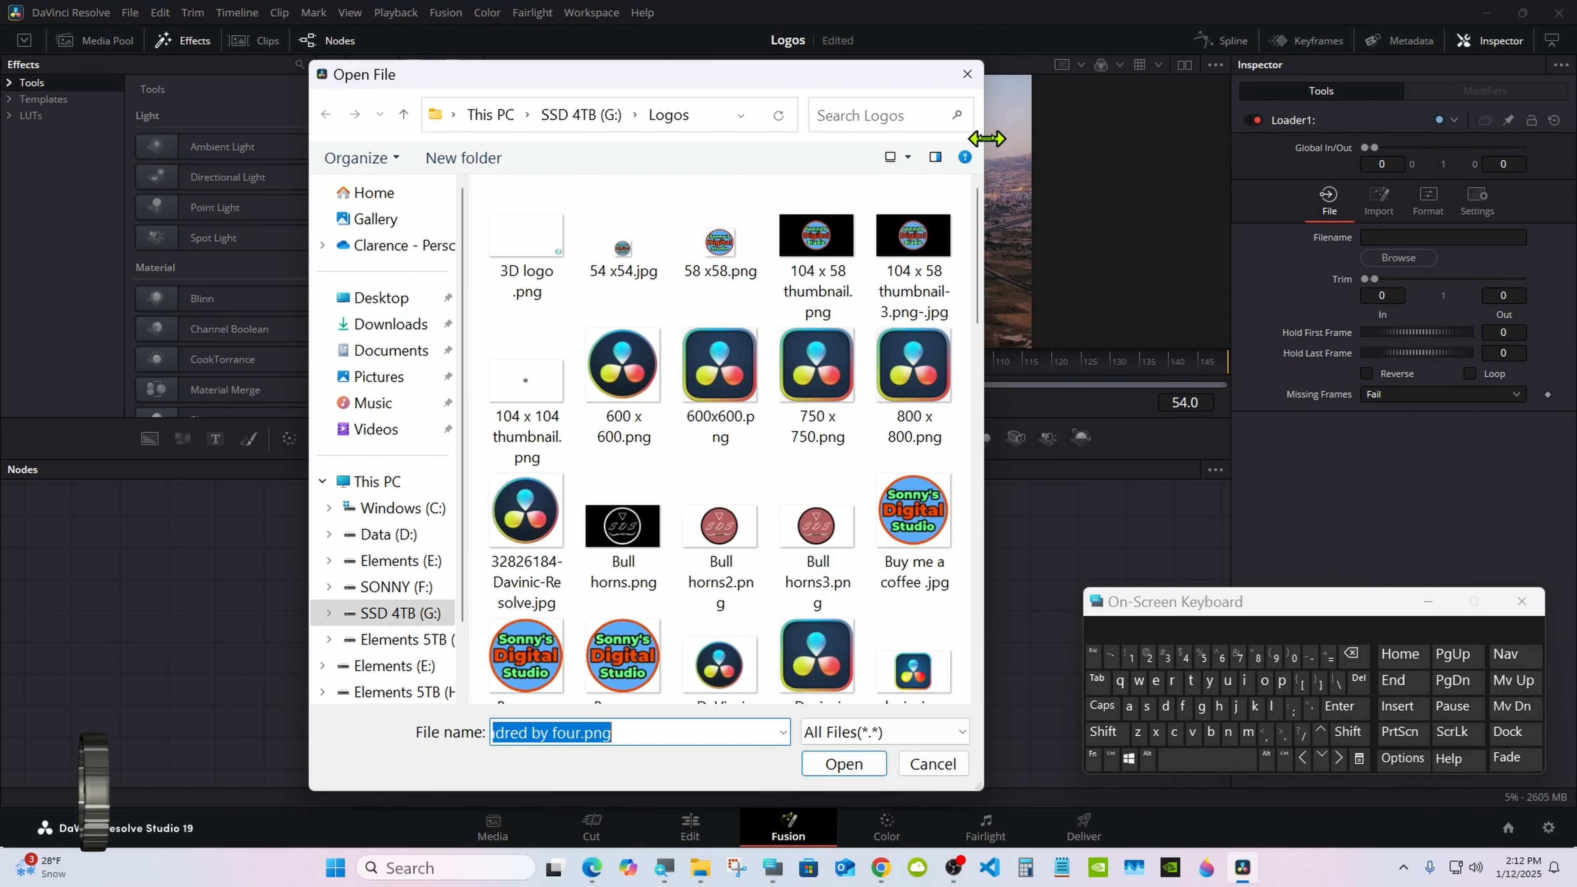
pyautogui.moveTo(977, 252); pyautogui.dragTo(978, 412)
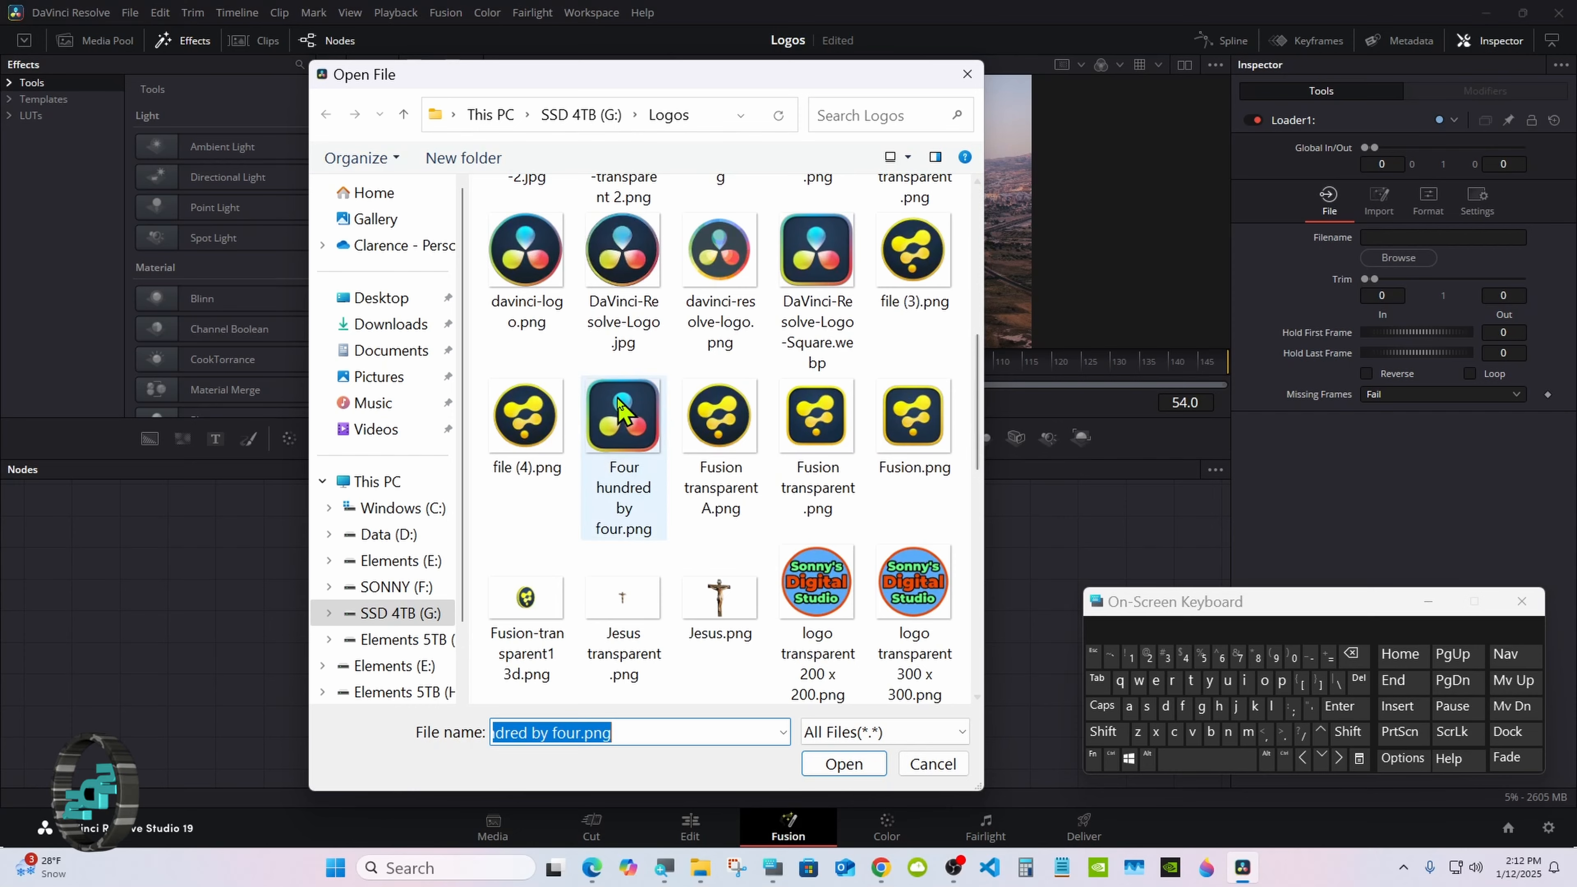
pyautogui.doubleClick(622, 429)
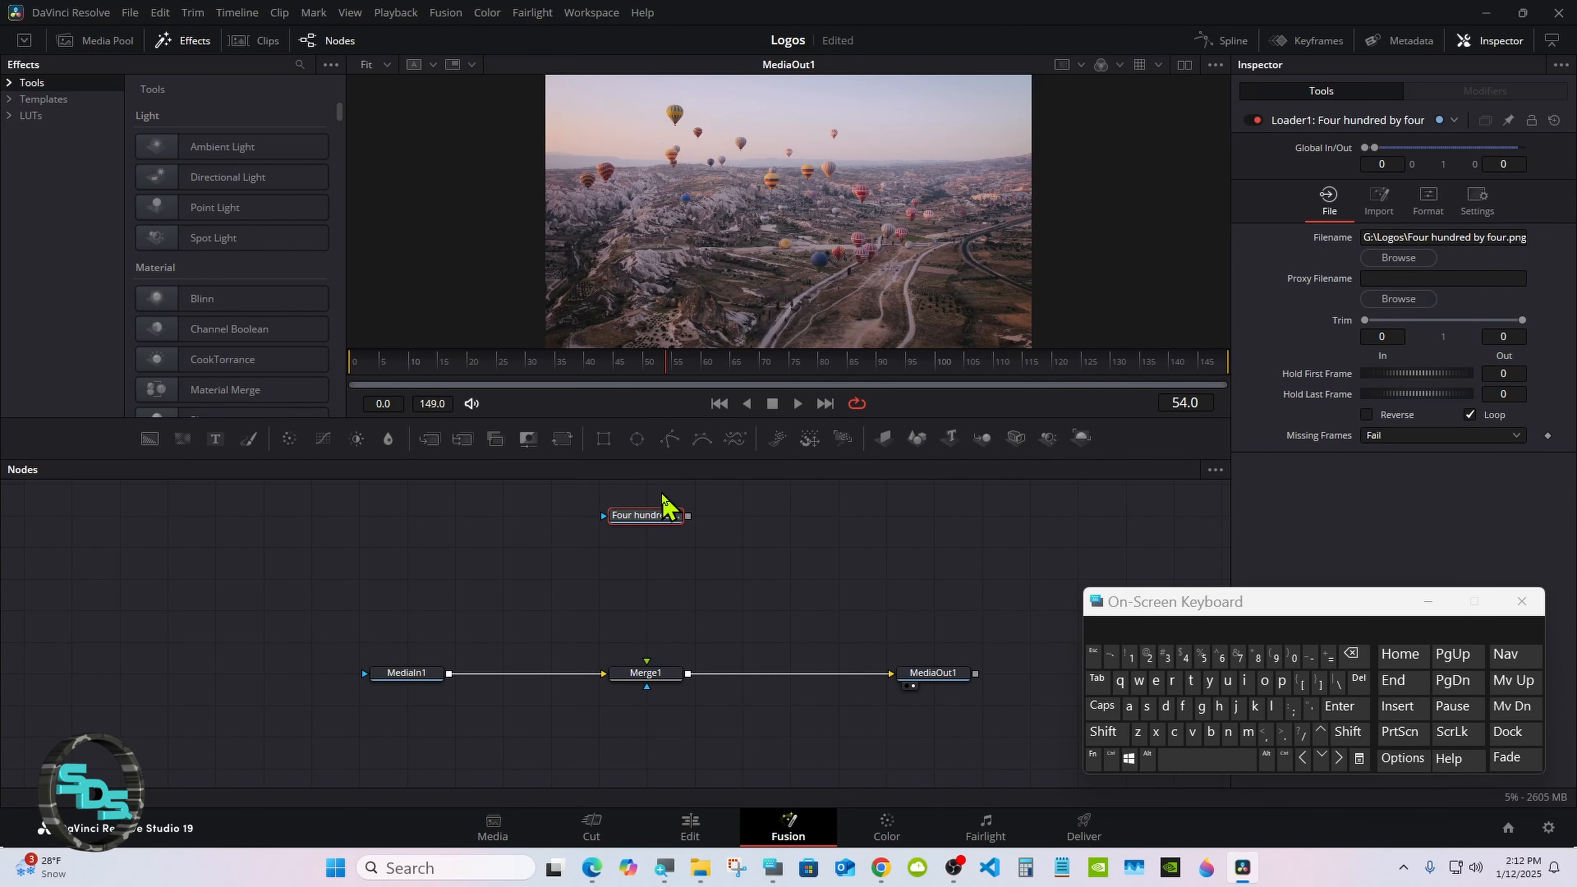
pyautogui.moveTo(687, 517); pyautogui.dragTo(646, 549)
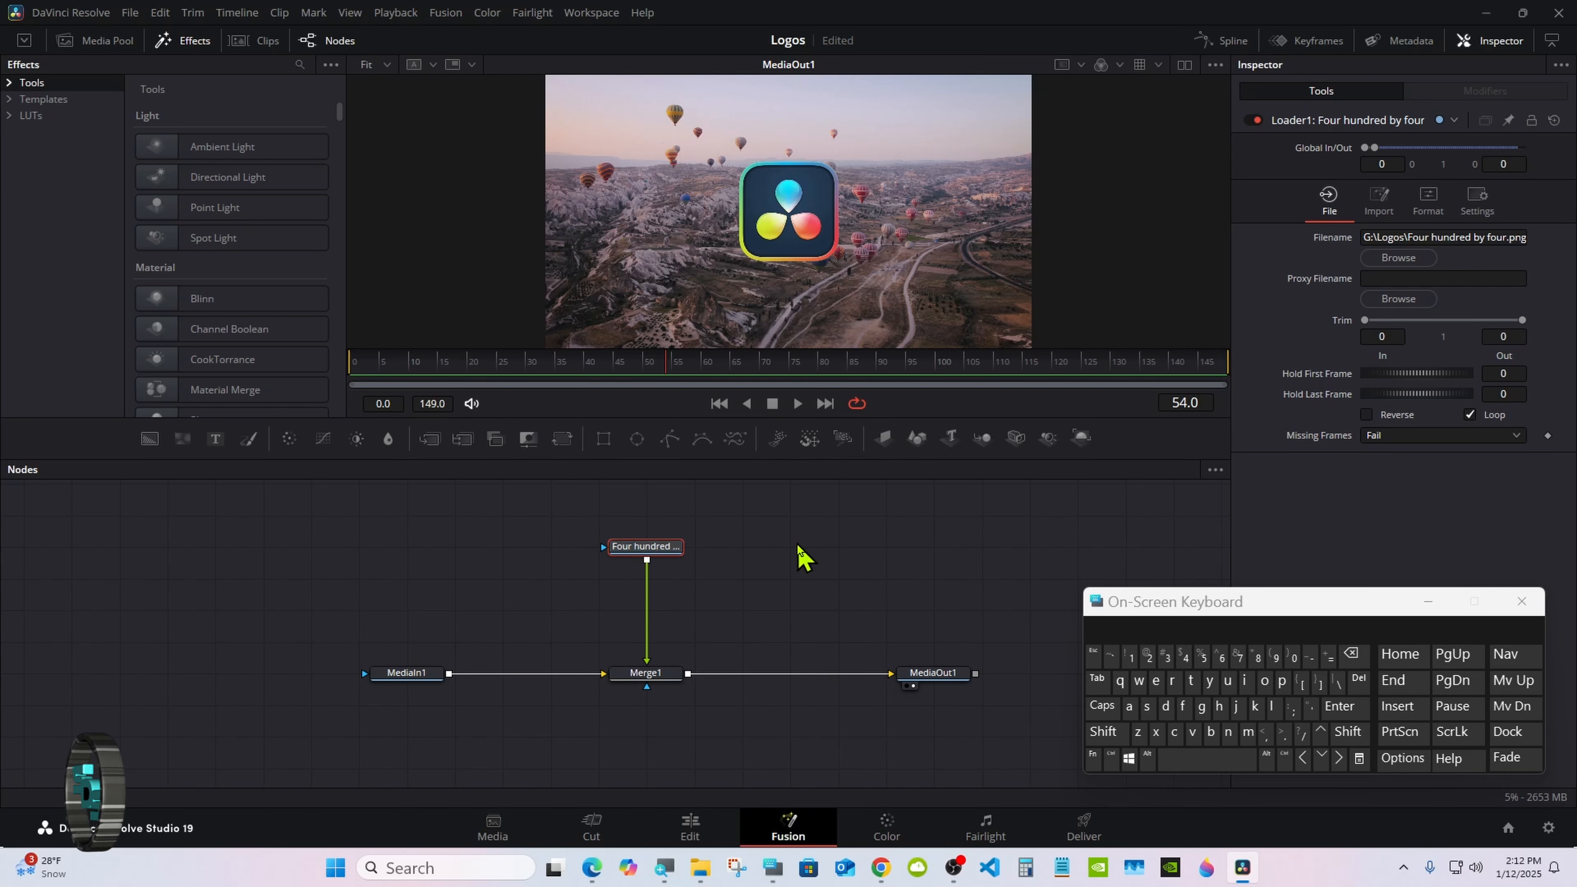
# Step: Add a Resize node between the logo loader and Merge1
pyautogui.click(1103, 731)
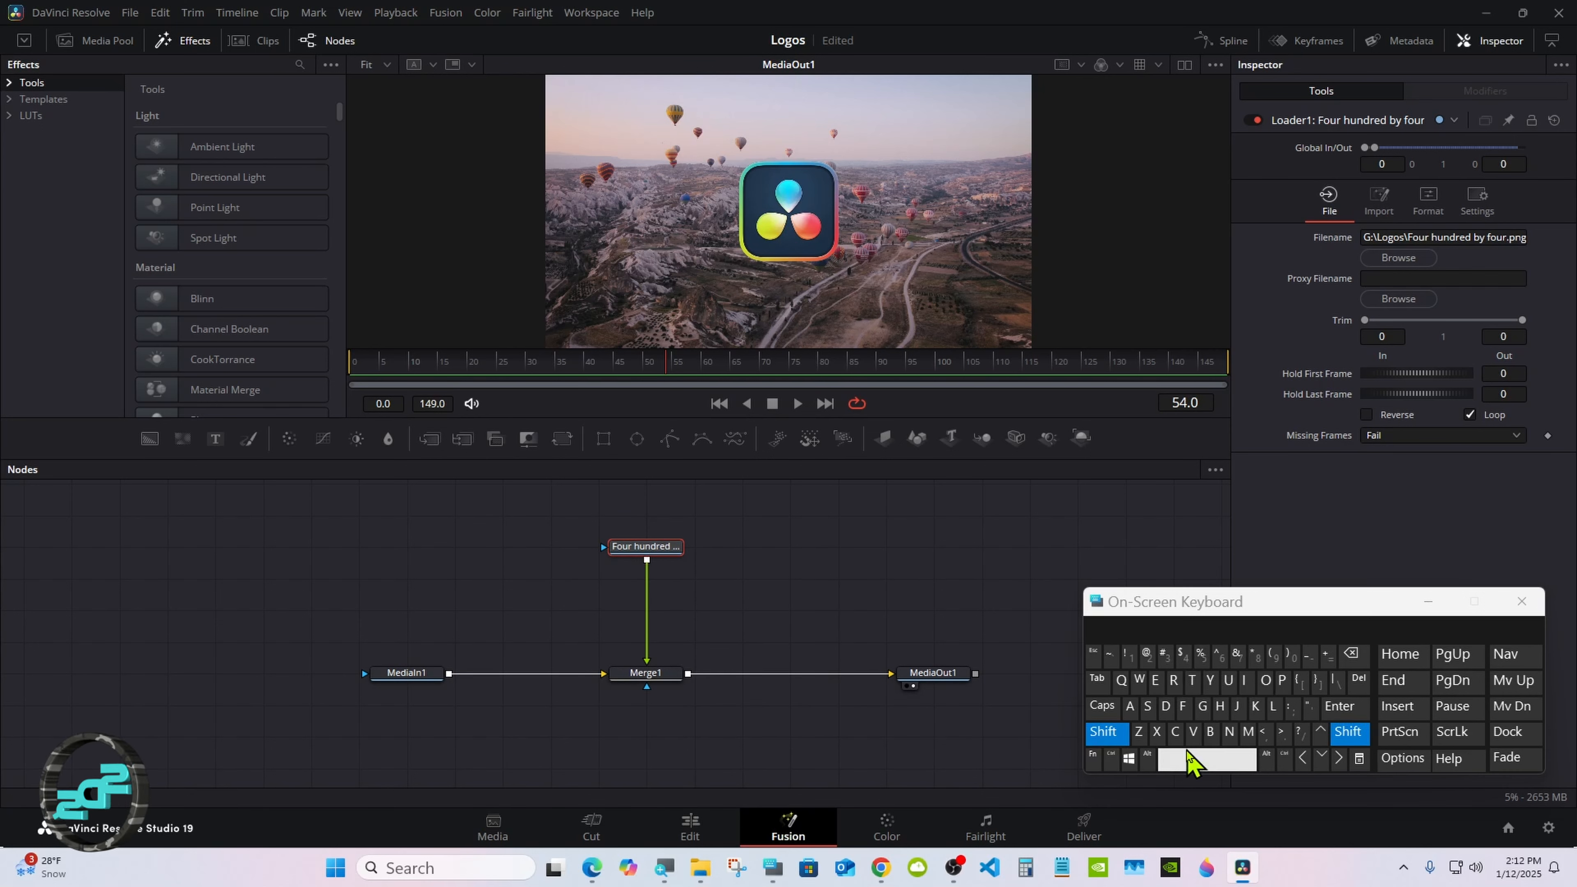
pyautogui.click(1191, 758)
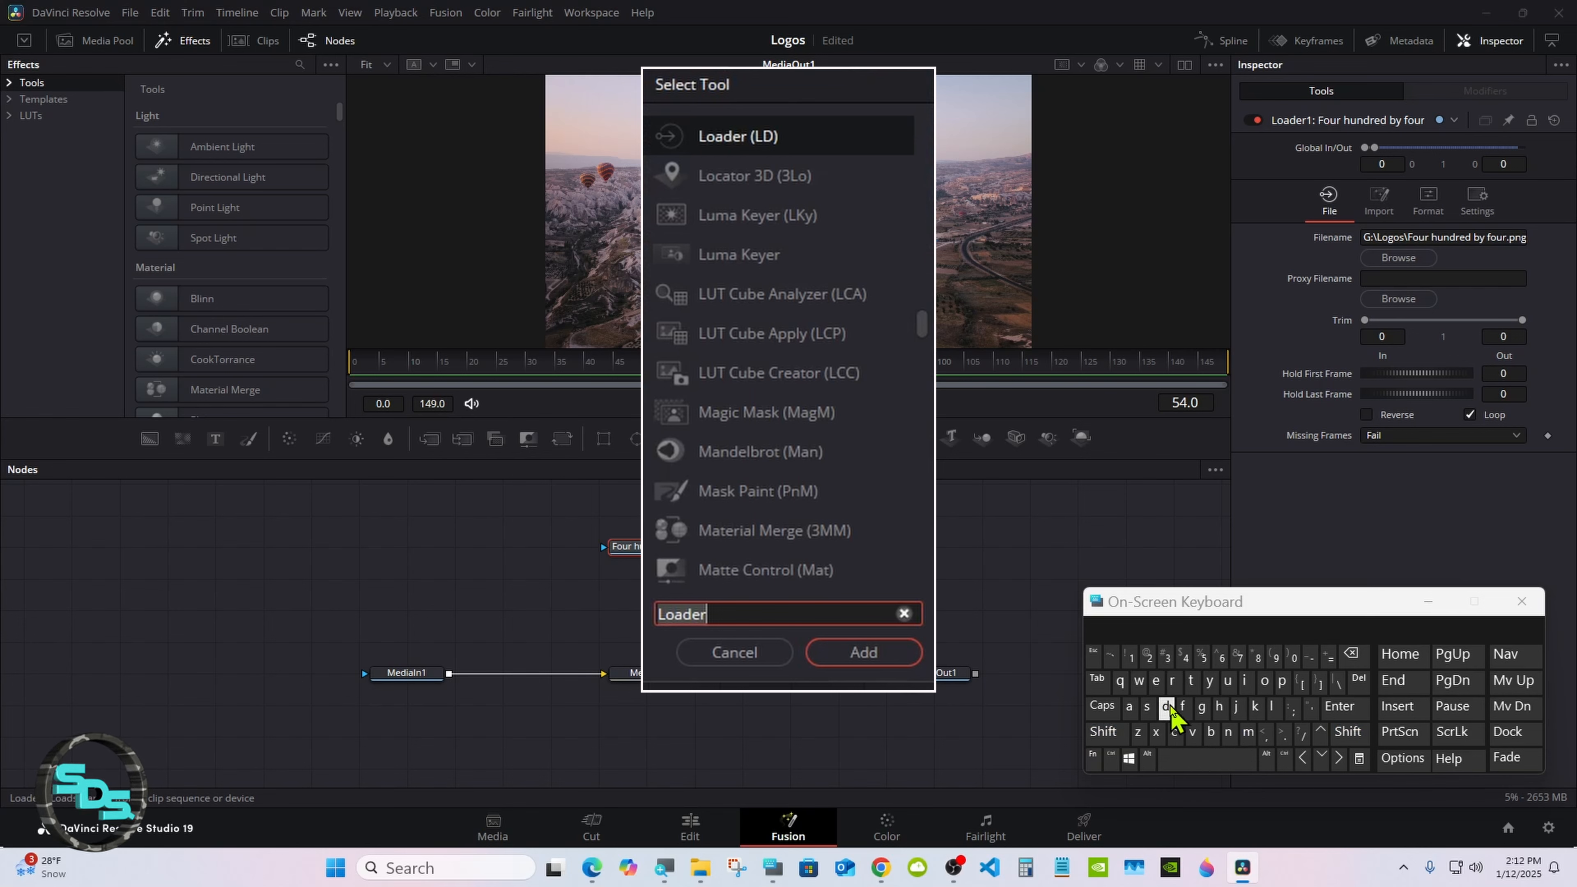
pyautogui.click(1172, 680)
pyautogui.click(1156, 680)
pyautogui.click(1149, 707)
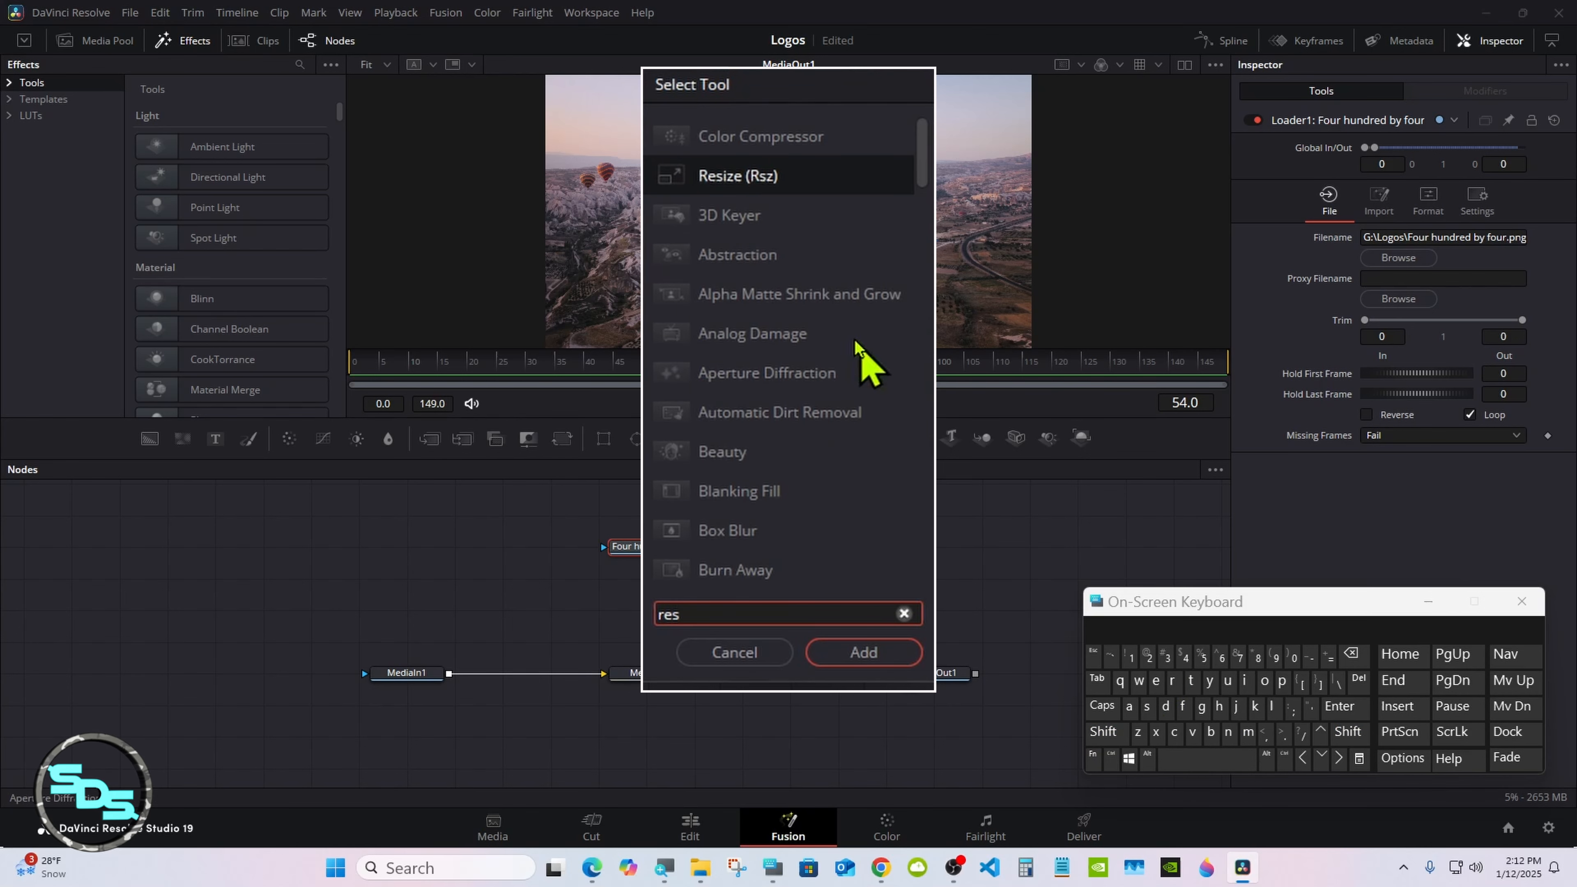
pyautogui.click(739, 181)
pyautogui.click(863, 653)
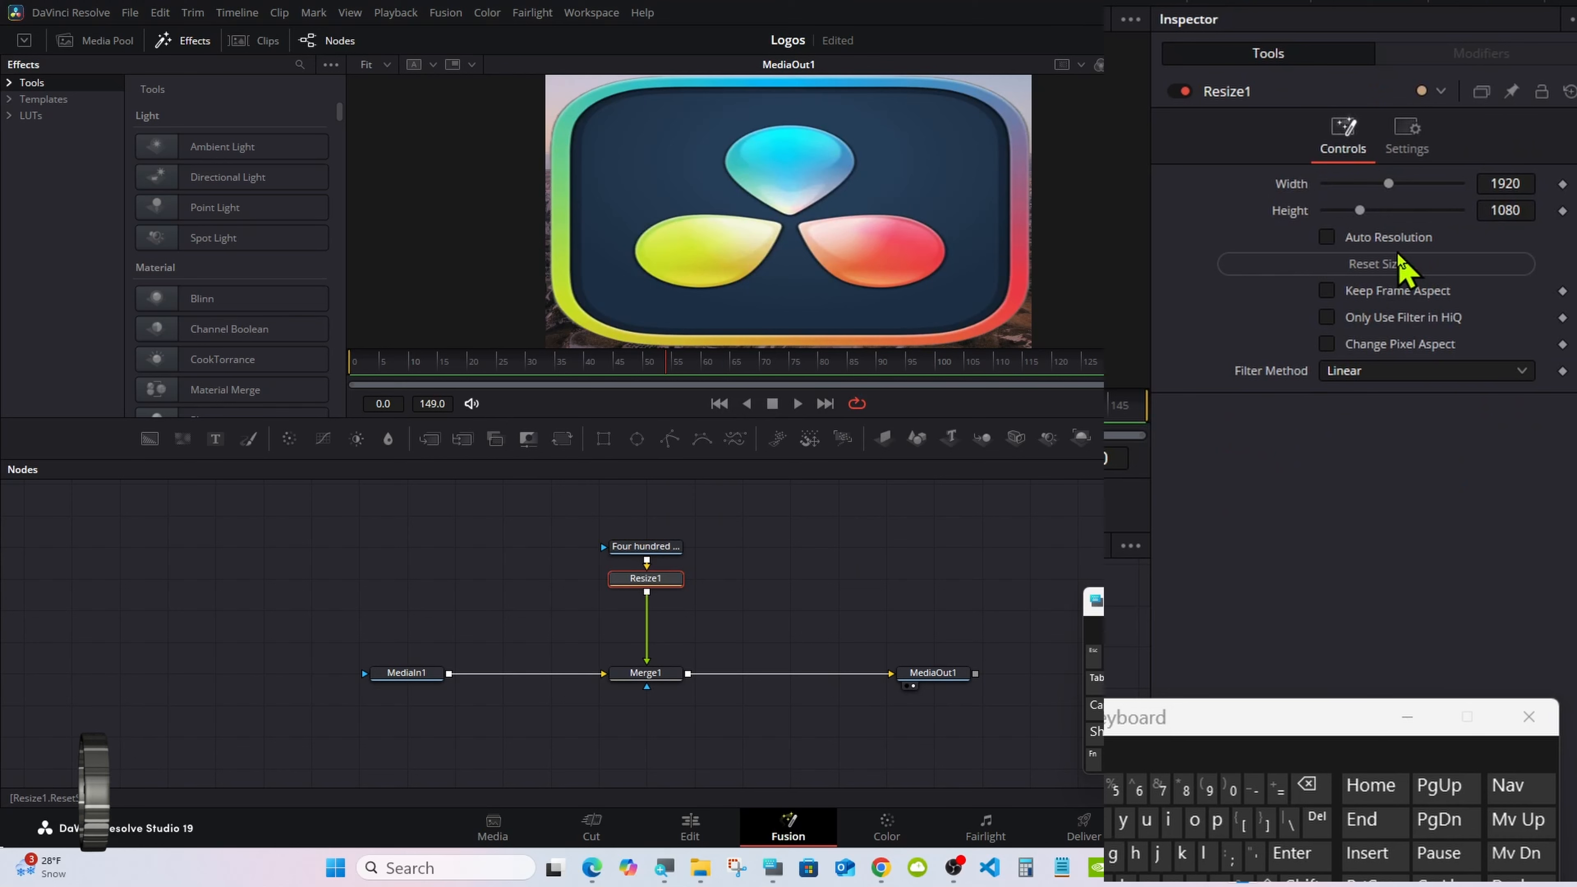
# Step: Reset the Resize1 node's size to the logo's native size and add a Transform node after it
pyautogui.click(1416, 253)
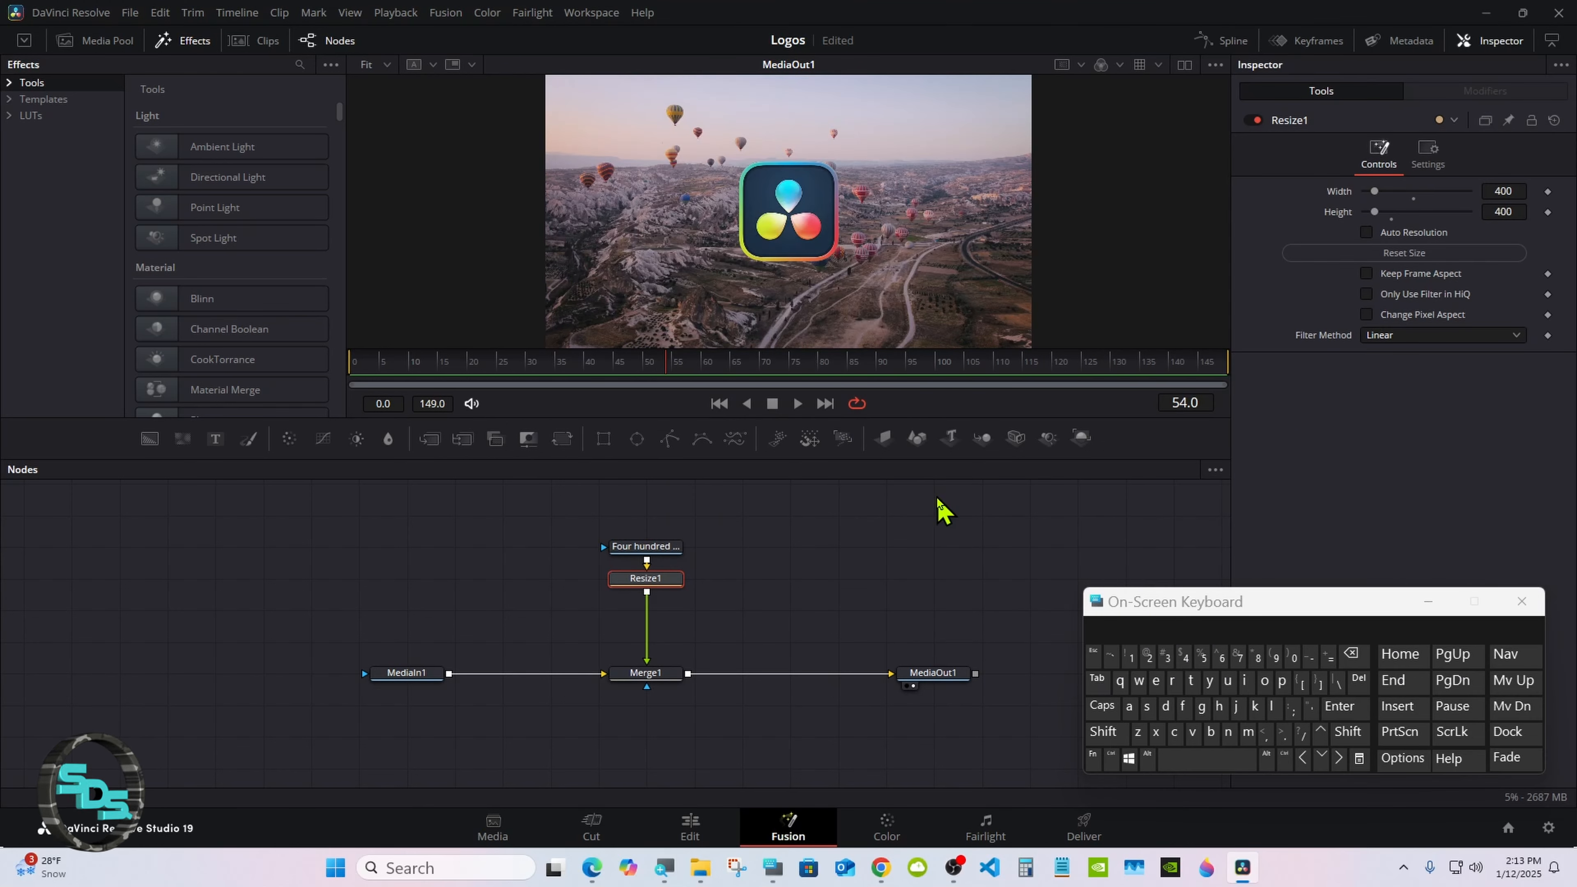
pyautogui.click(562, 438)
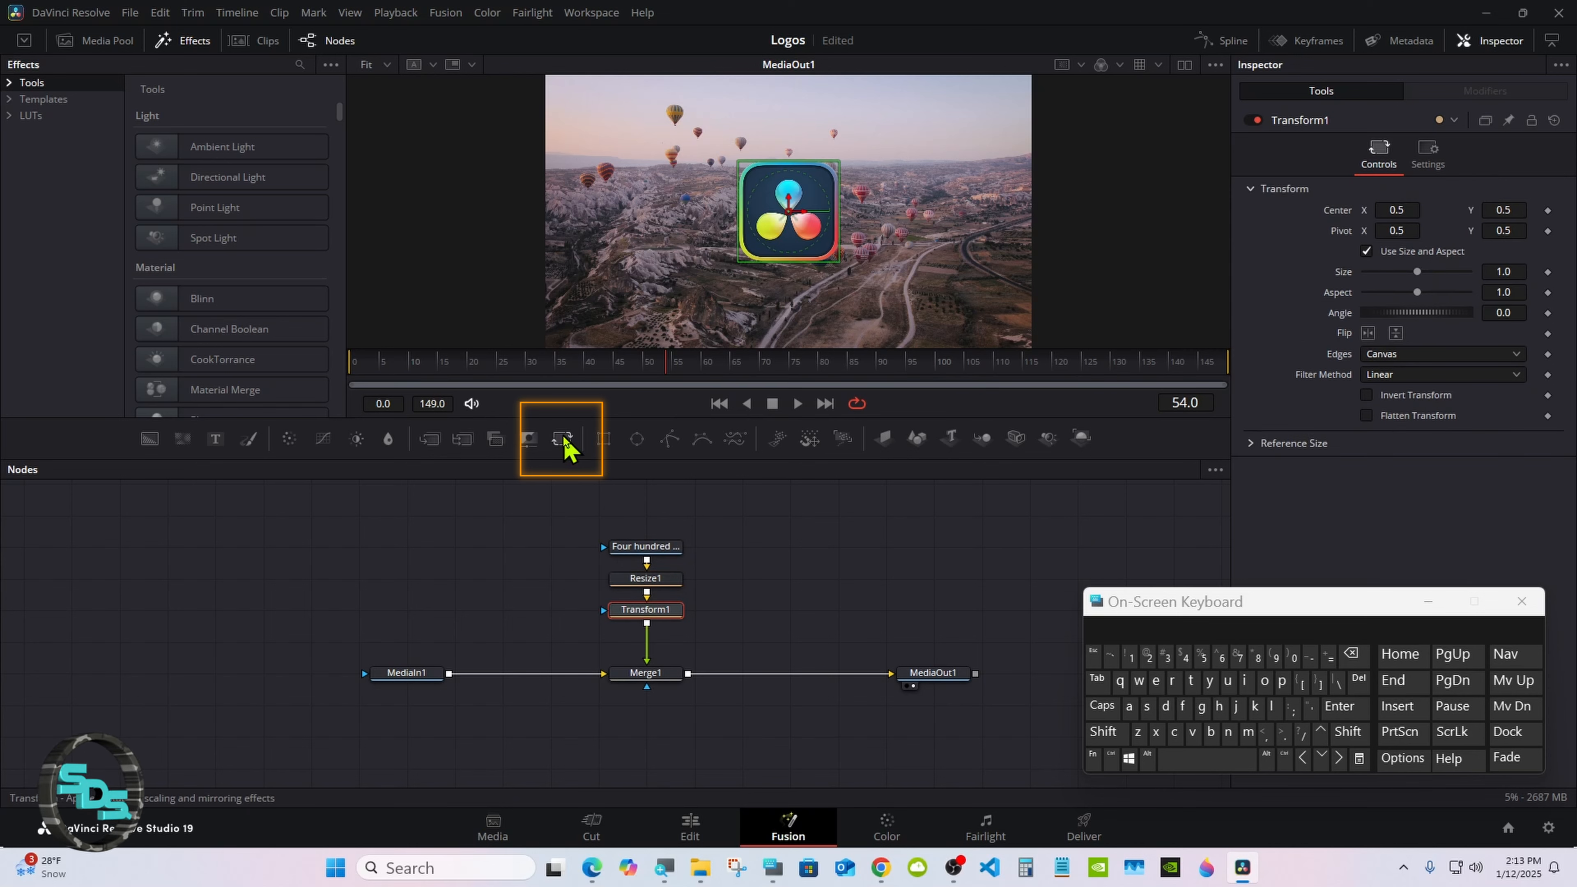
# Step: Rename the Merge1 node as Size
pyautogui.click(658, 676)
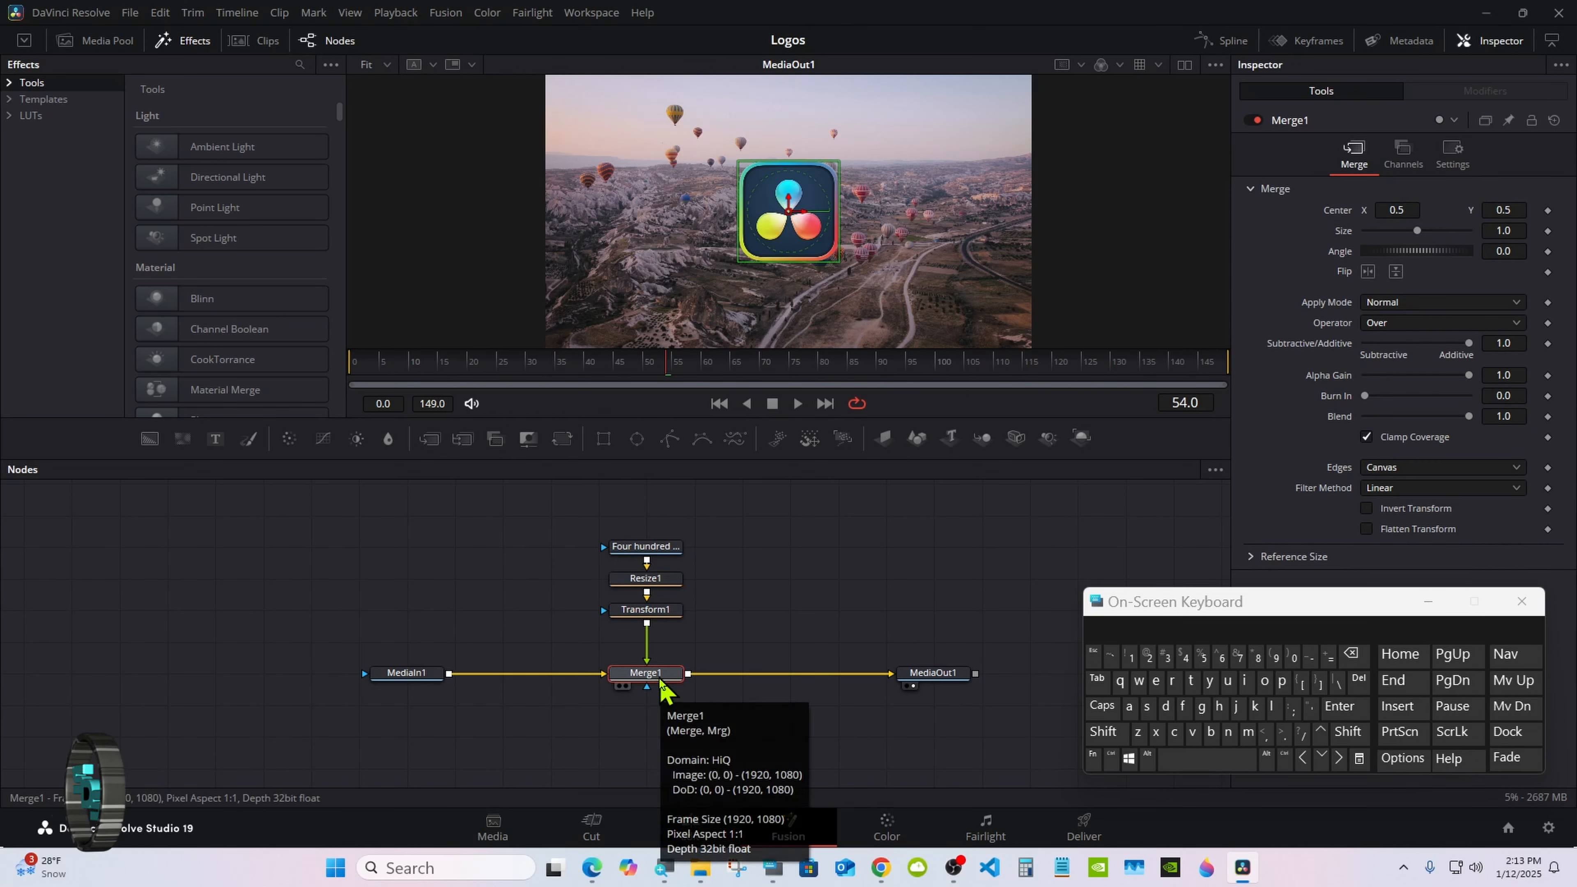
pyautogui.rightClick(662, 686)
pyautogui.click(704, 521)
pyautogui.click(1124, 734)
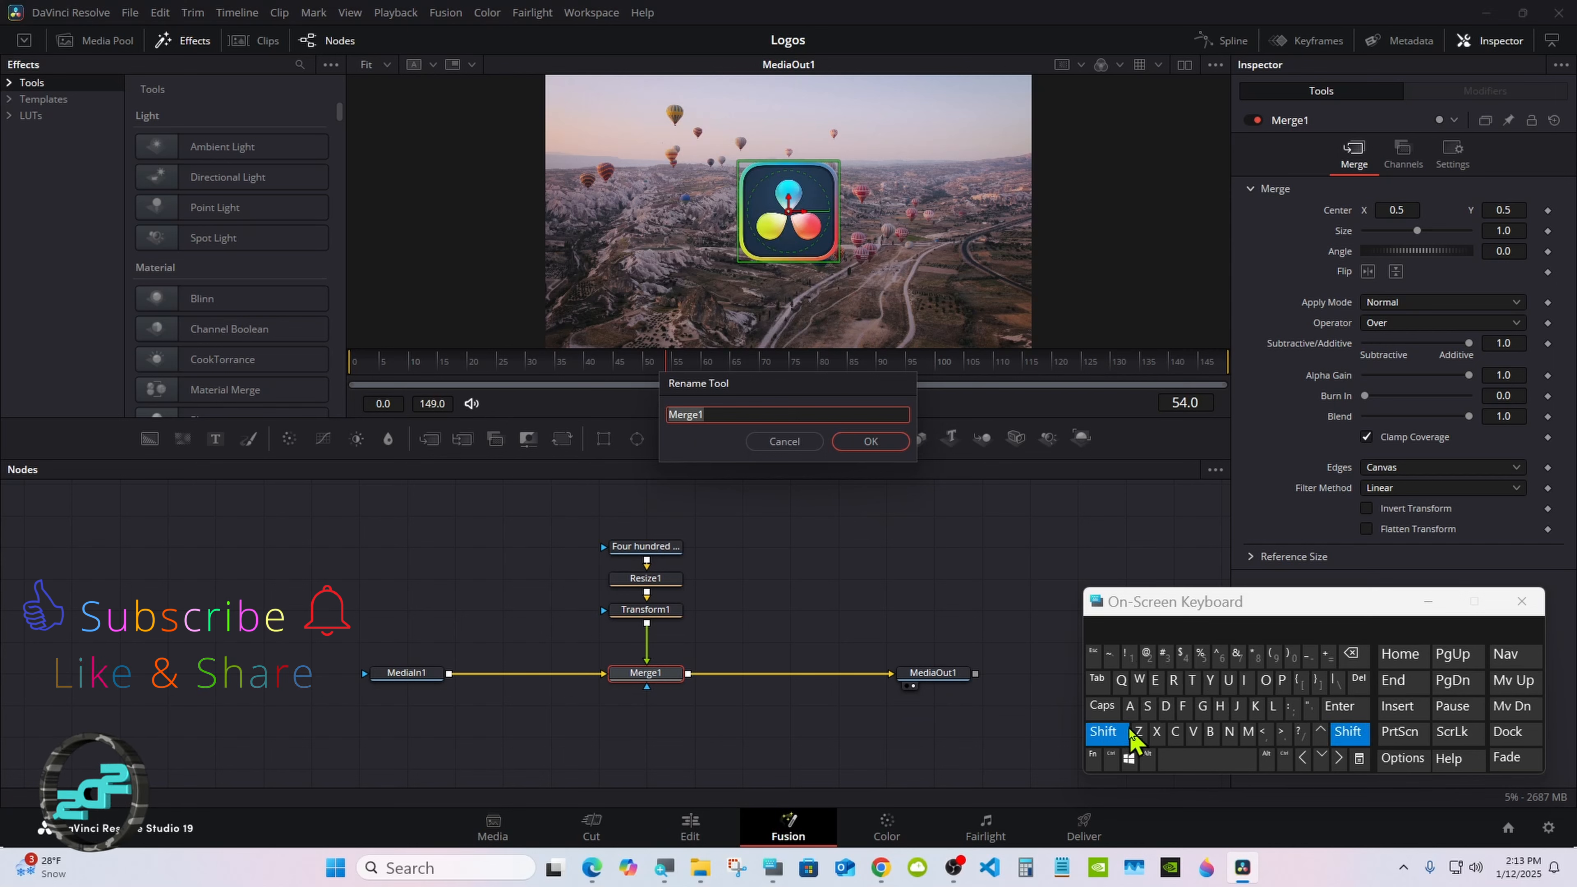
pyautogui.click(1148, 706)
pyautogui.click(1245, 680)
pyautogui.click(1139, 732)
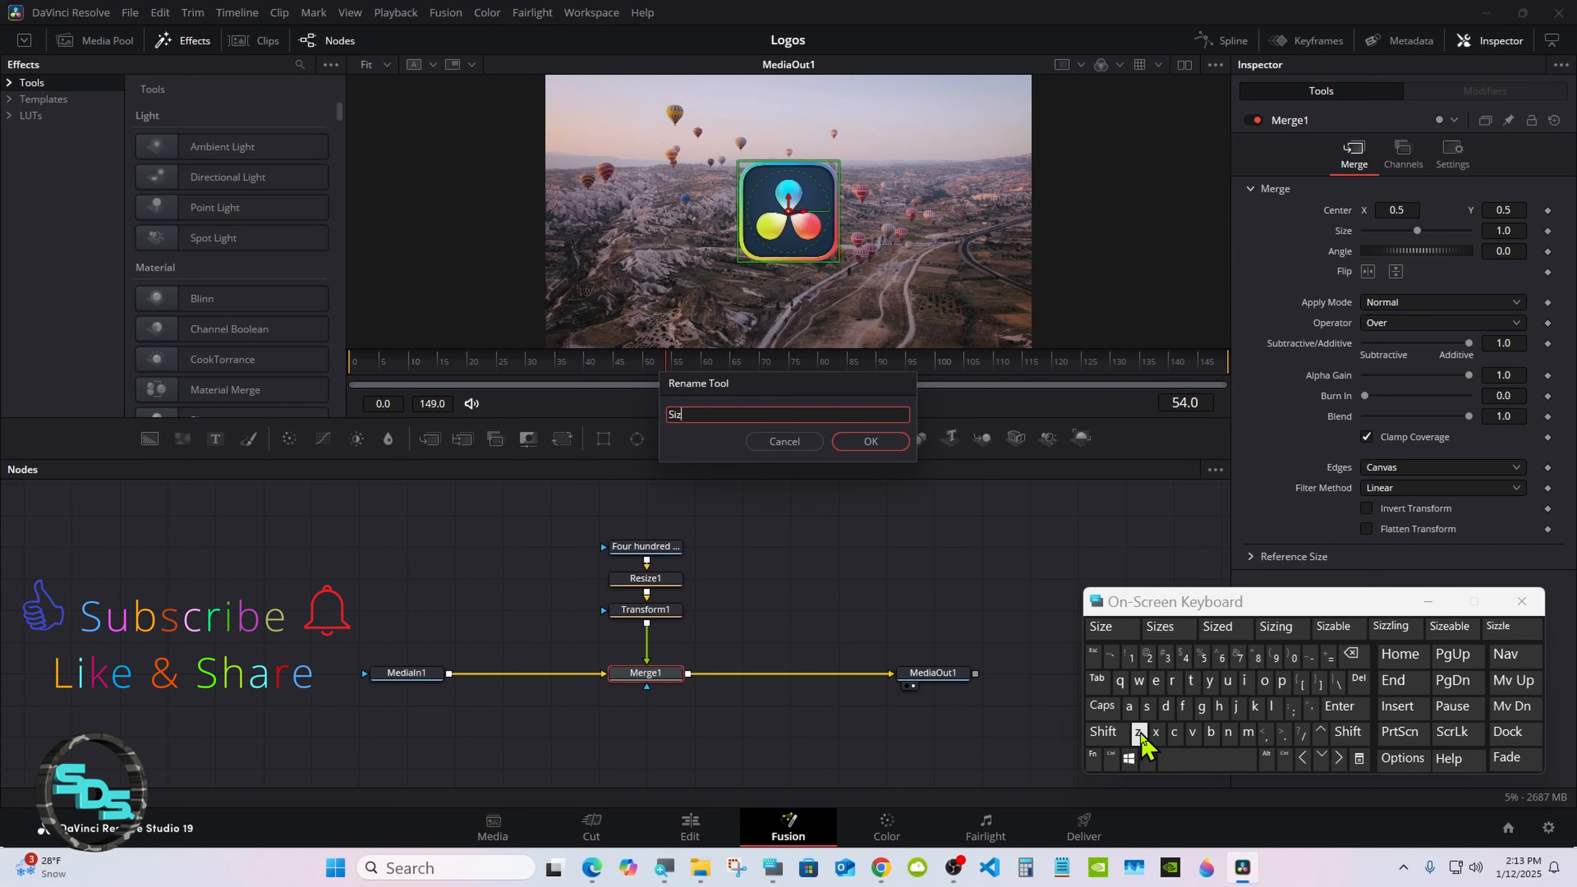
pyautogui.click(1155, 680)
pyautogui.click(871, 442)
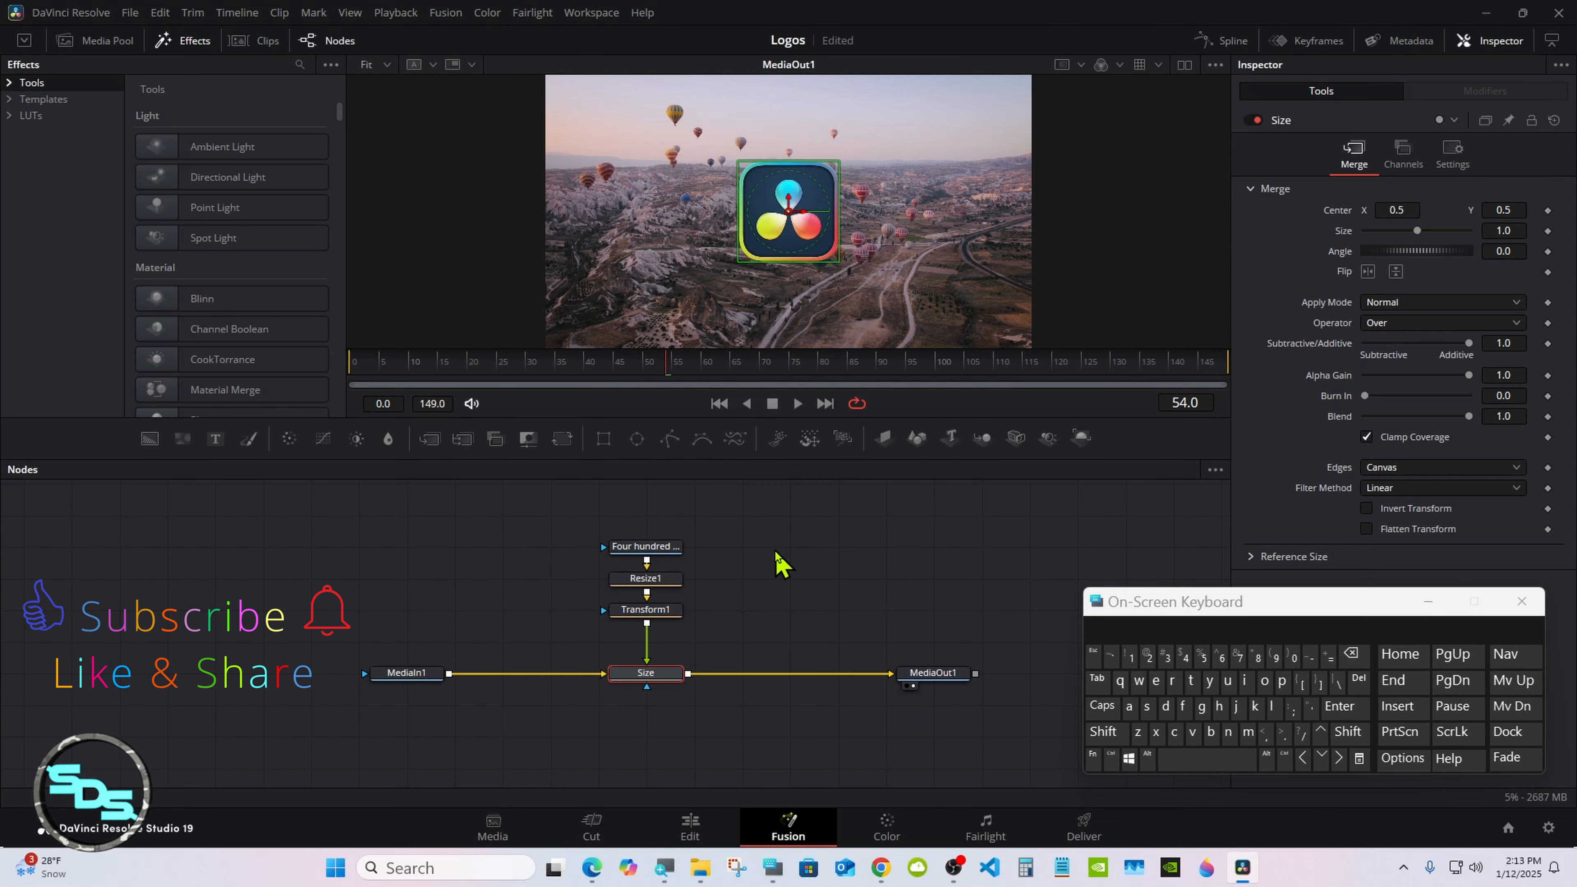
# Step: Set Transform1's size to 0.0 at frame 0 and add a size keyframe there
pyautogui.click(652, 612)
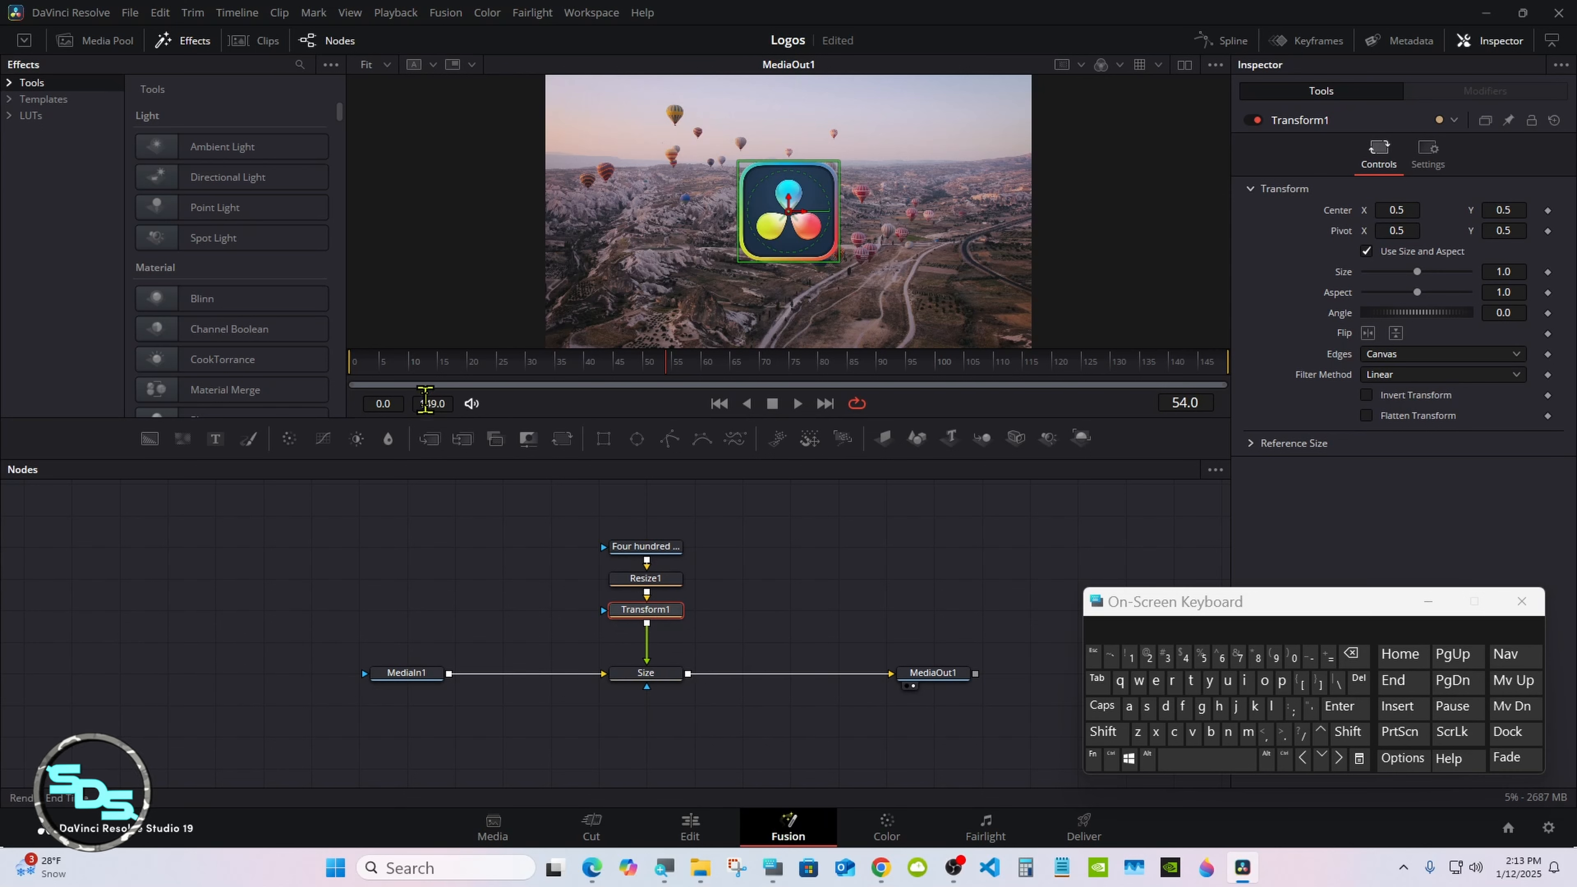
pyautogui.click(348, 363)
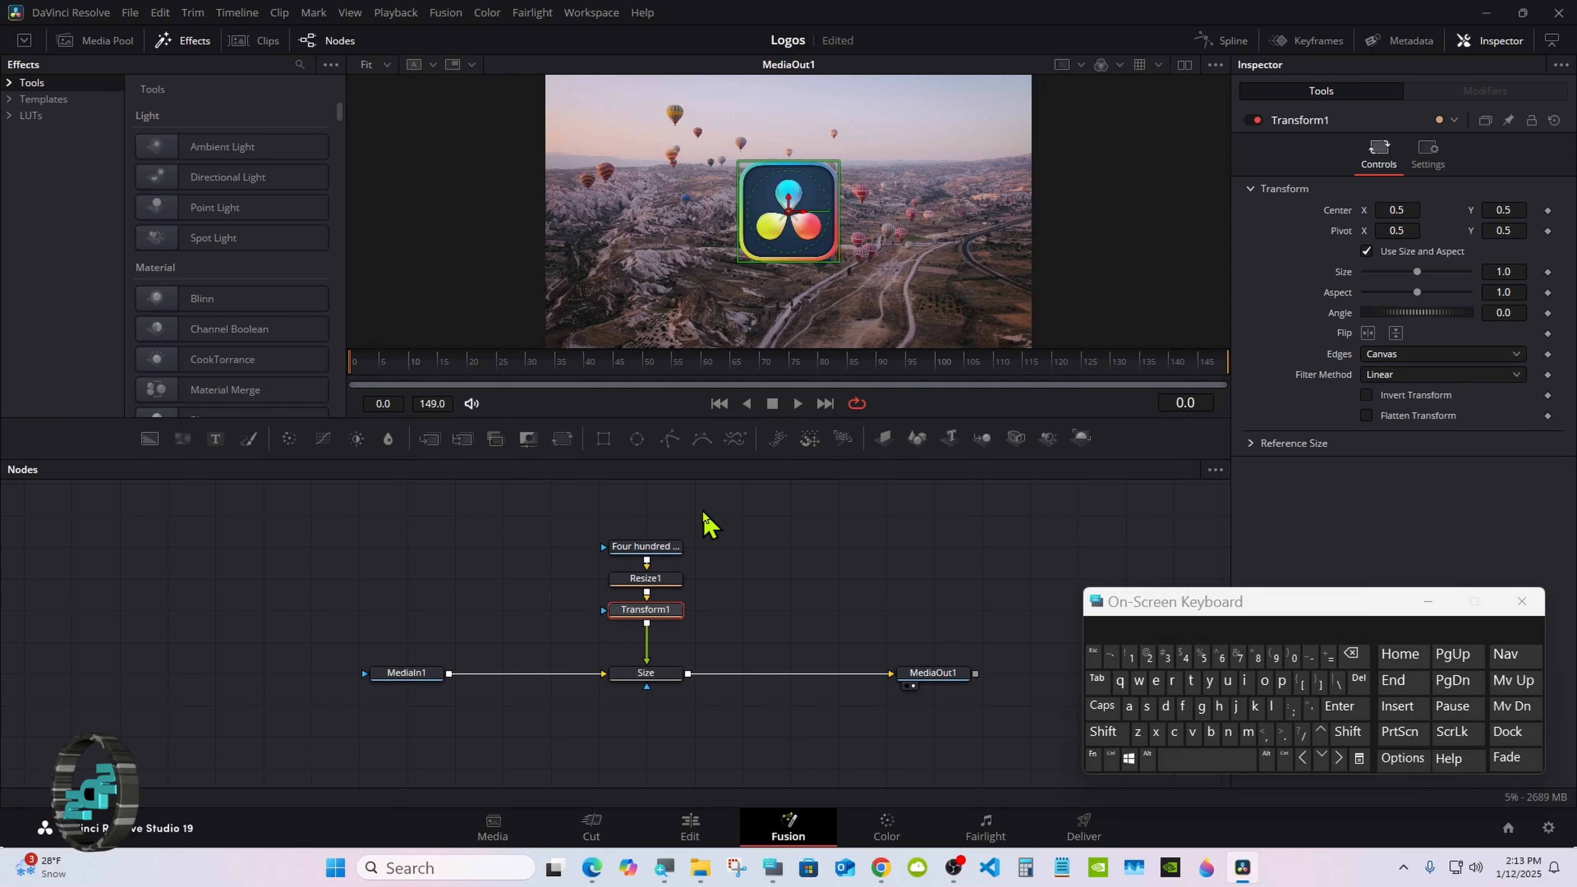
pyautogui.moveTo(1196, 609); pyautogui.dragTo(1101, 636)
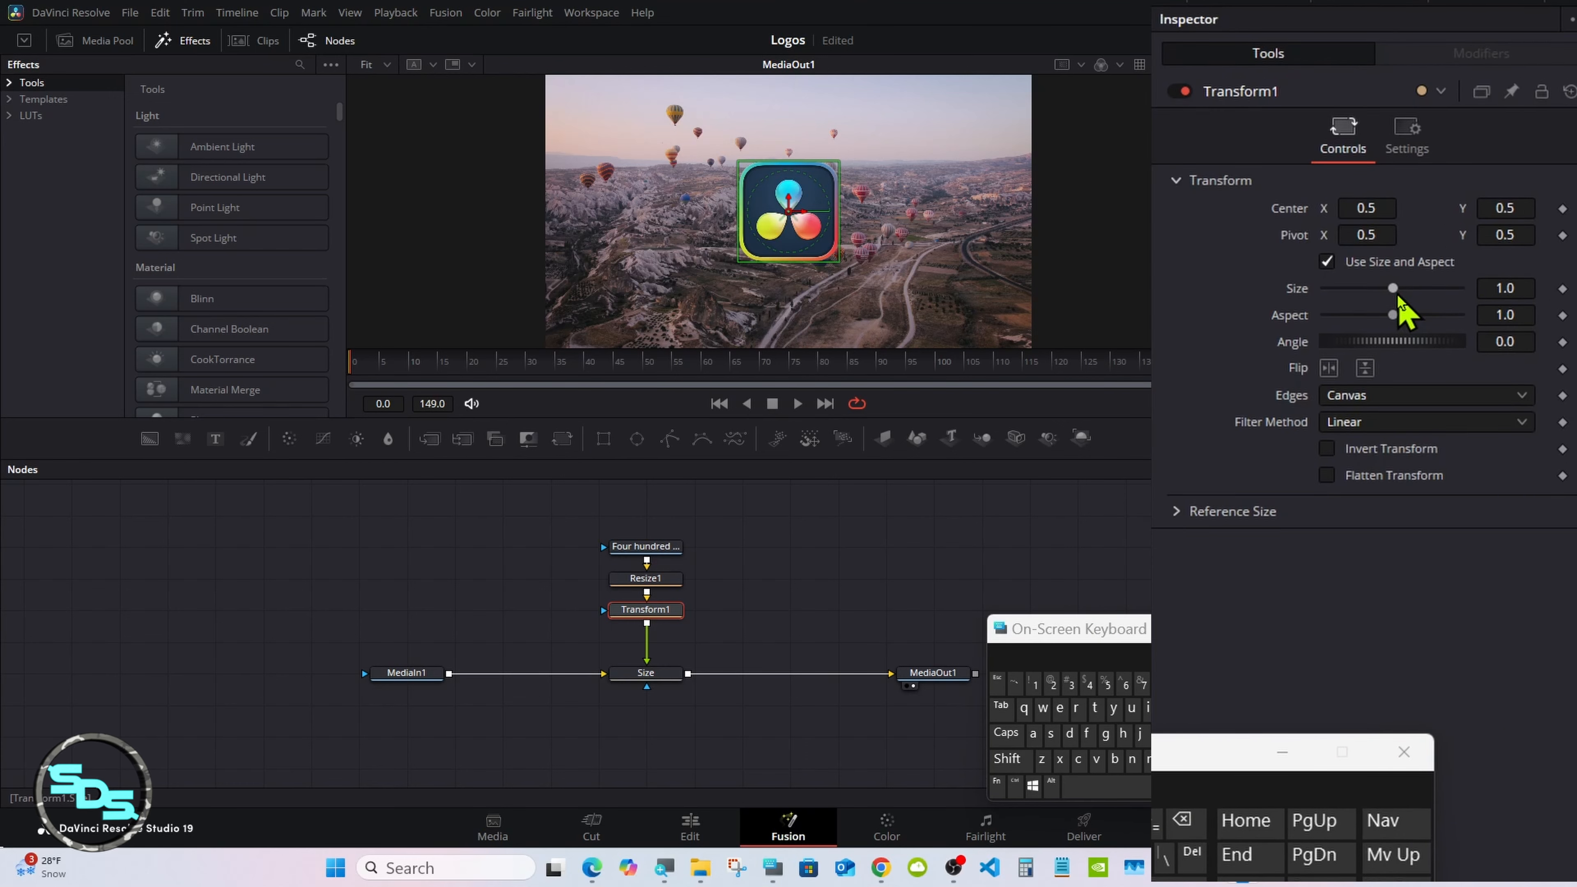
pyautogui.moveTo(1394, 289); pyautogui.dragTo(1215, 309)
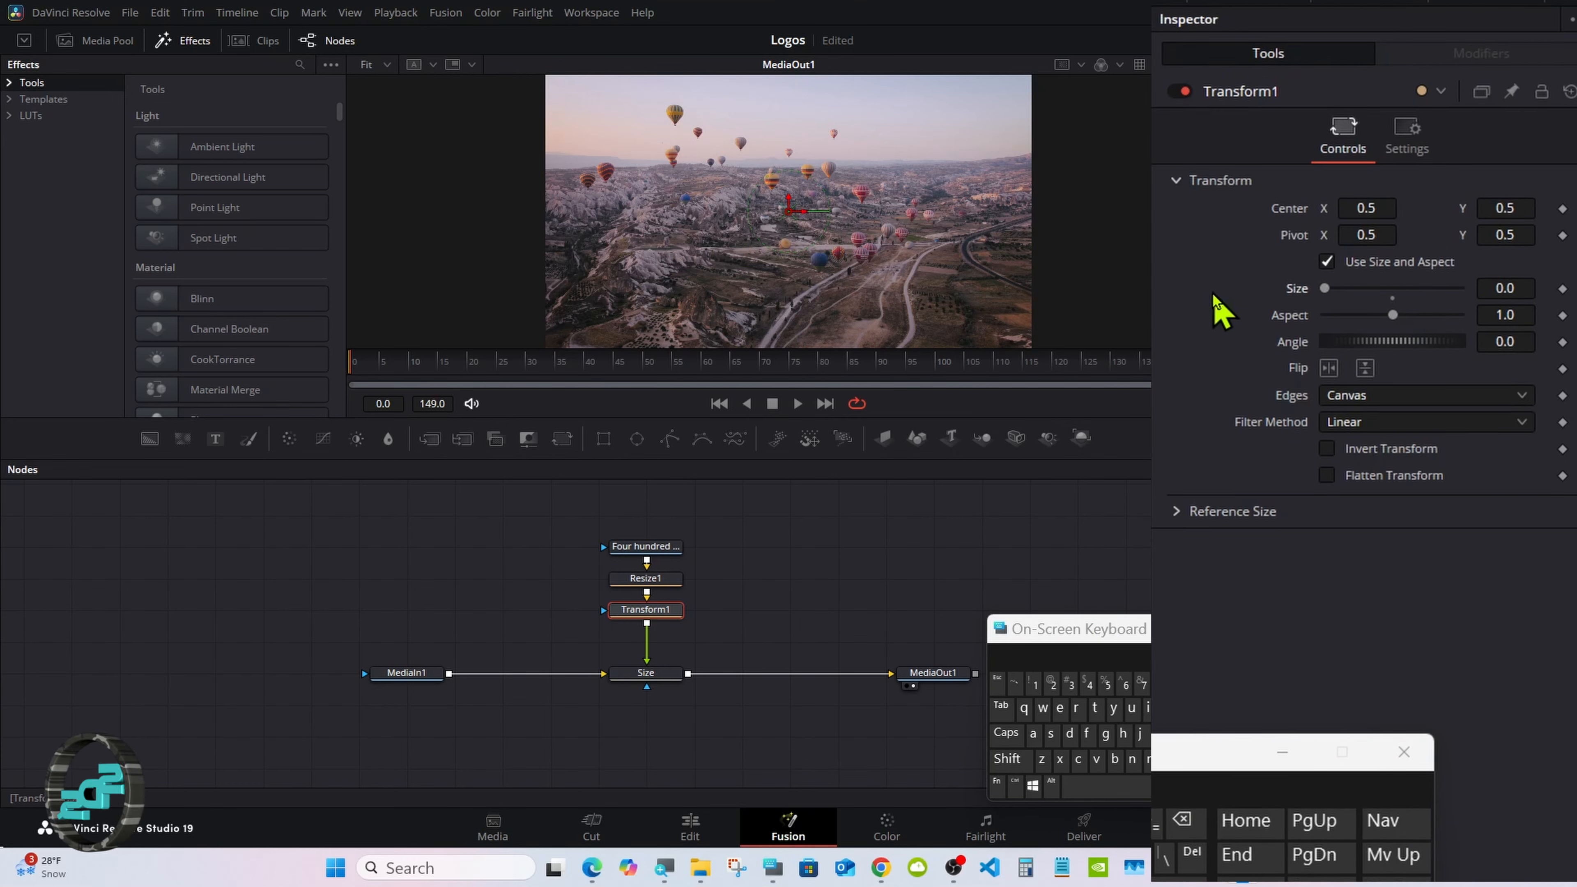
pyautogui.click(1563, 288)
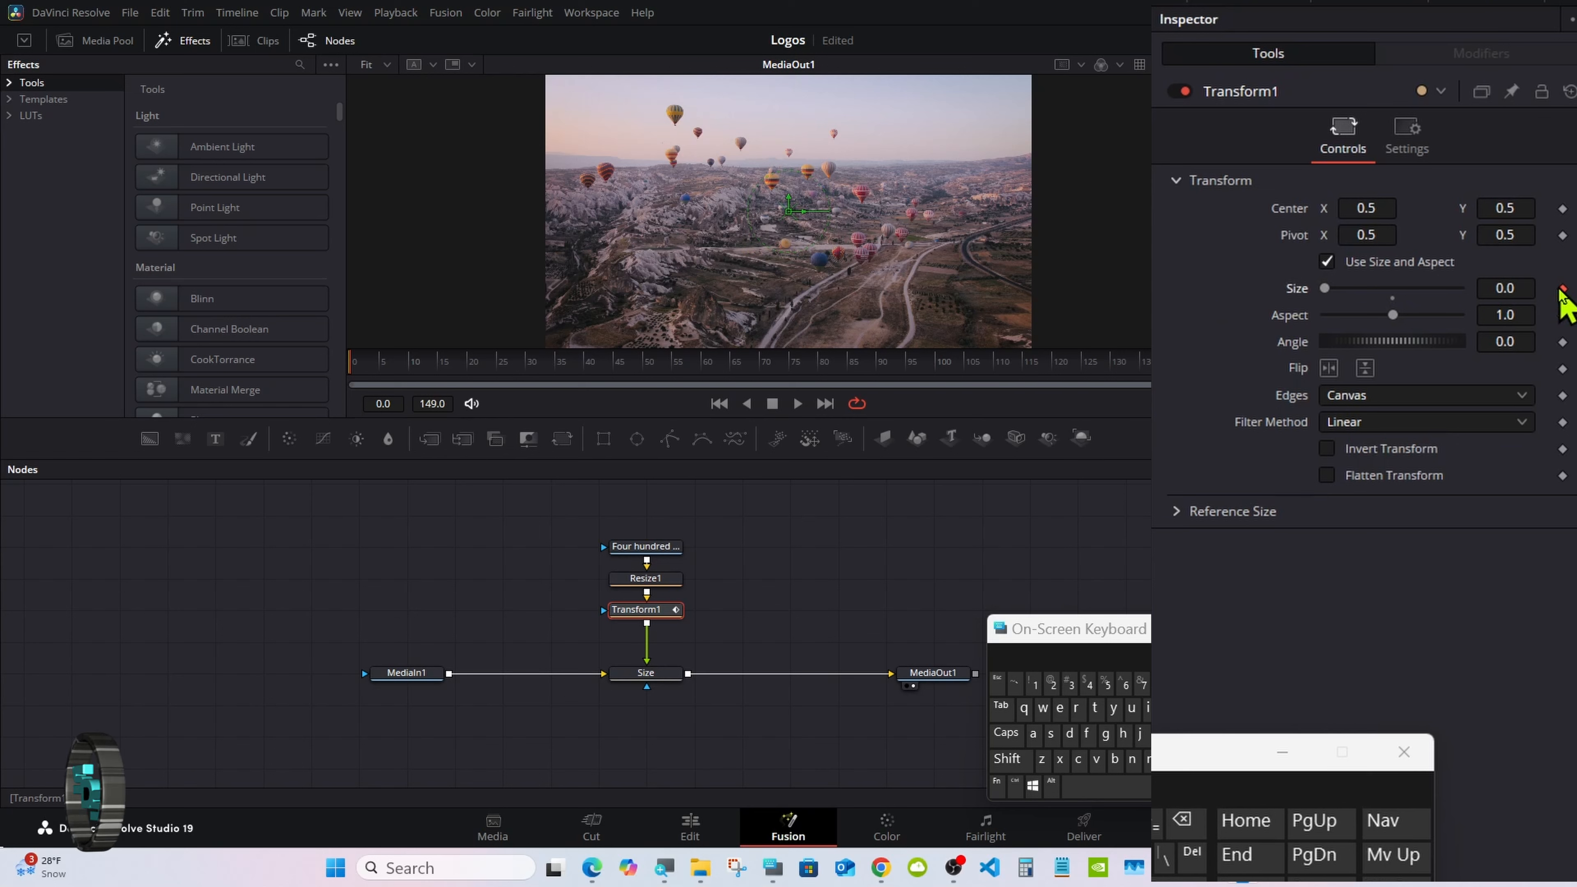
# Step: Set Transform1's size to 1.5 at frame 30
pyautogui.click(526, 369)
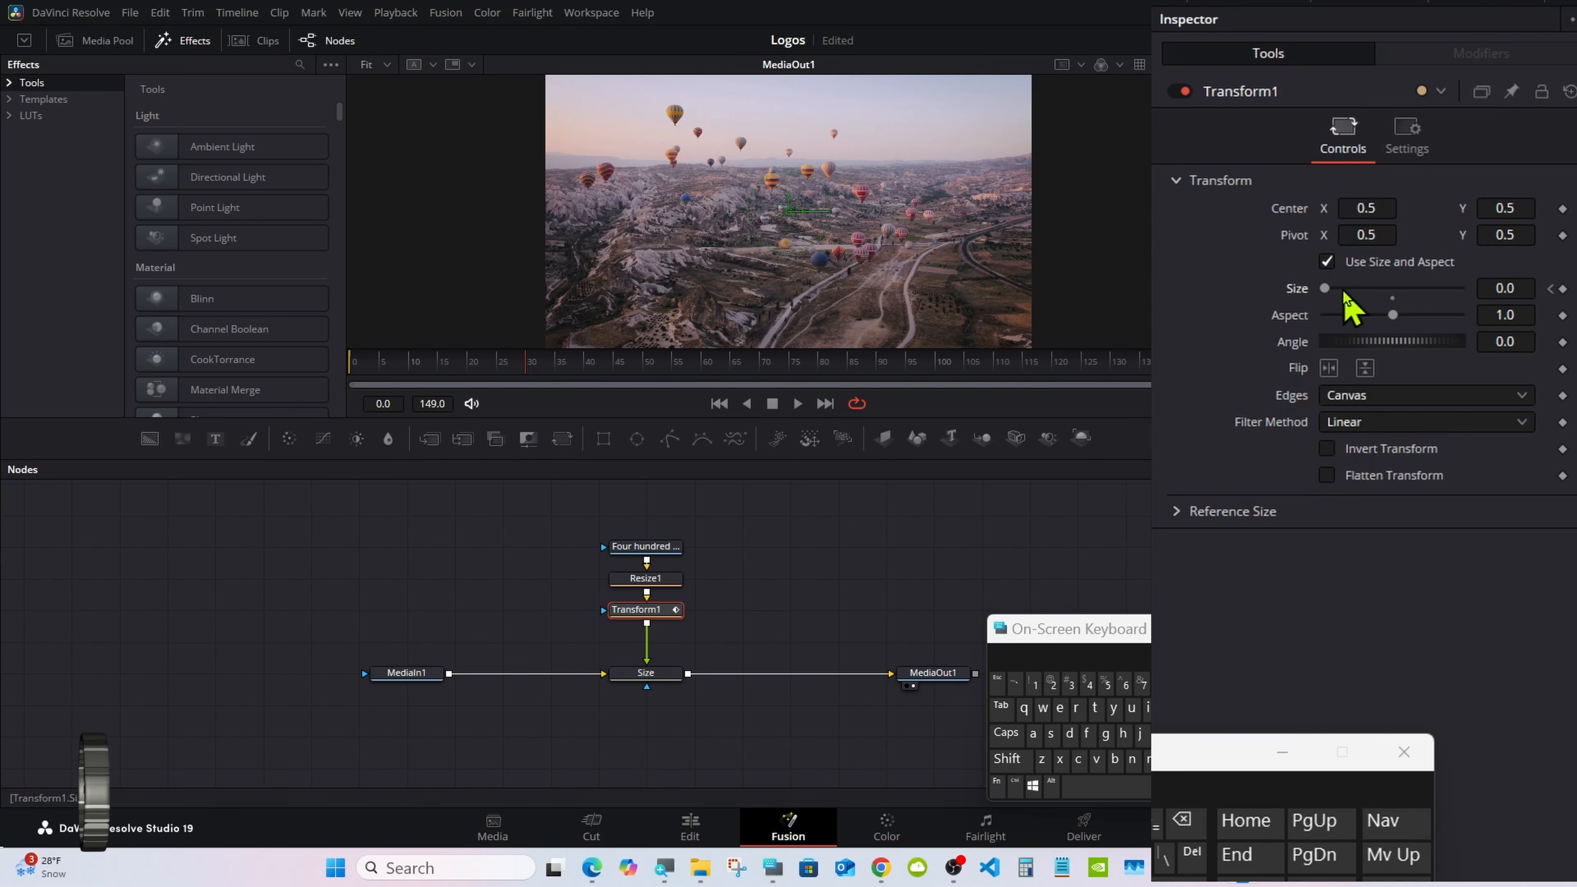
pyautogui.click(1505, 289)
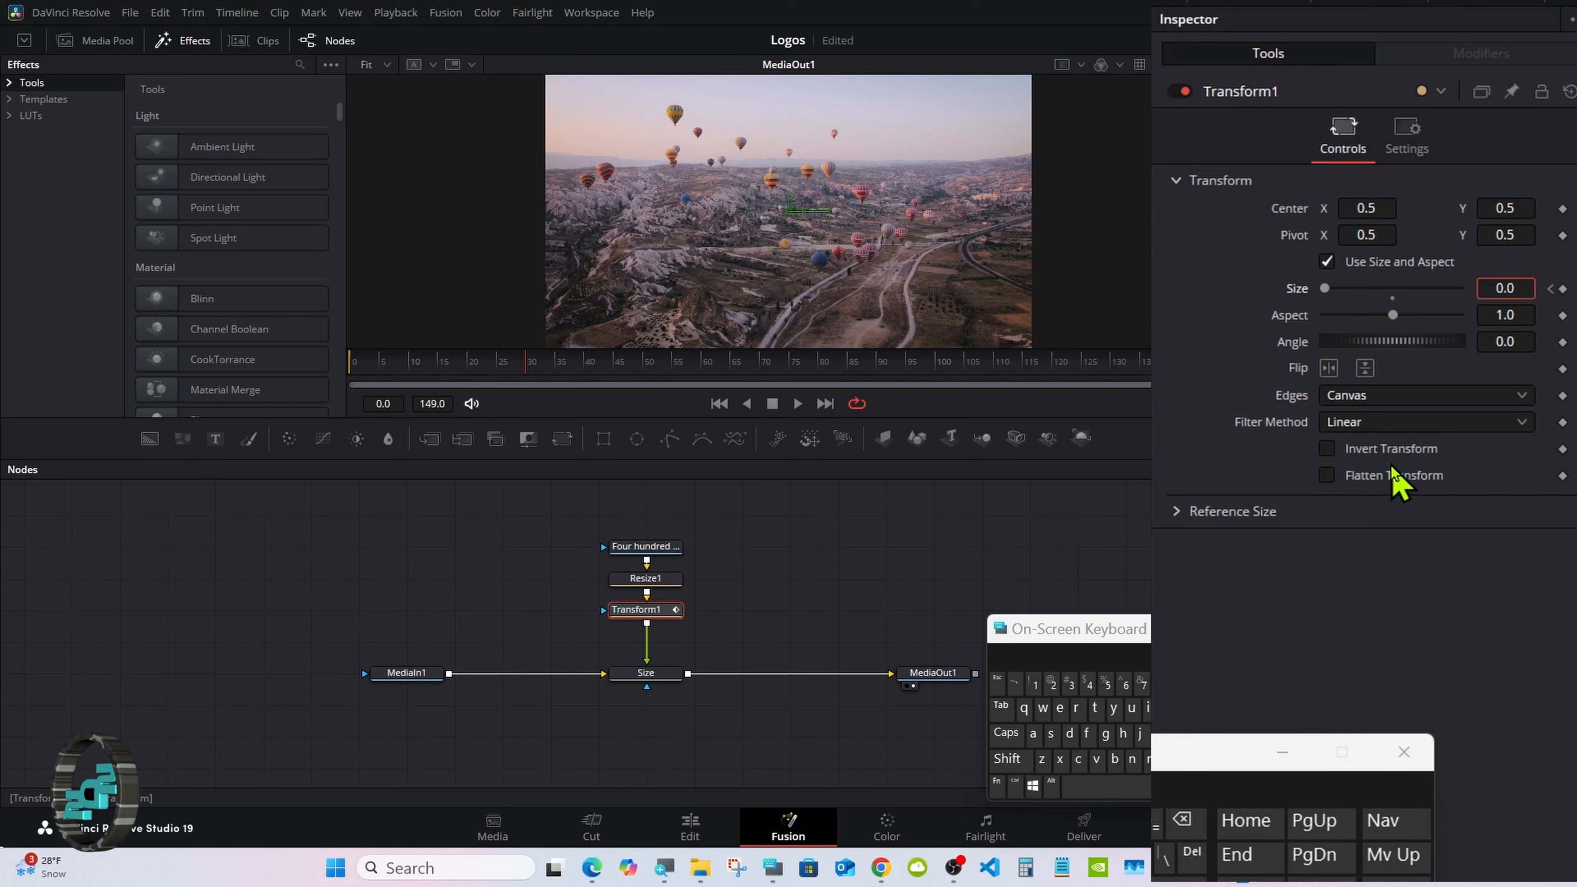
pyautogui.click(1182, 819)
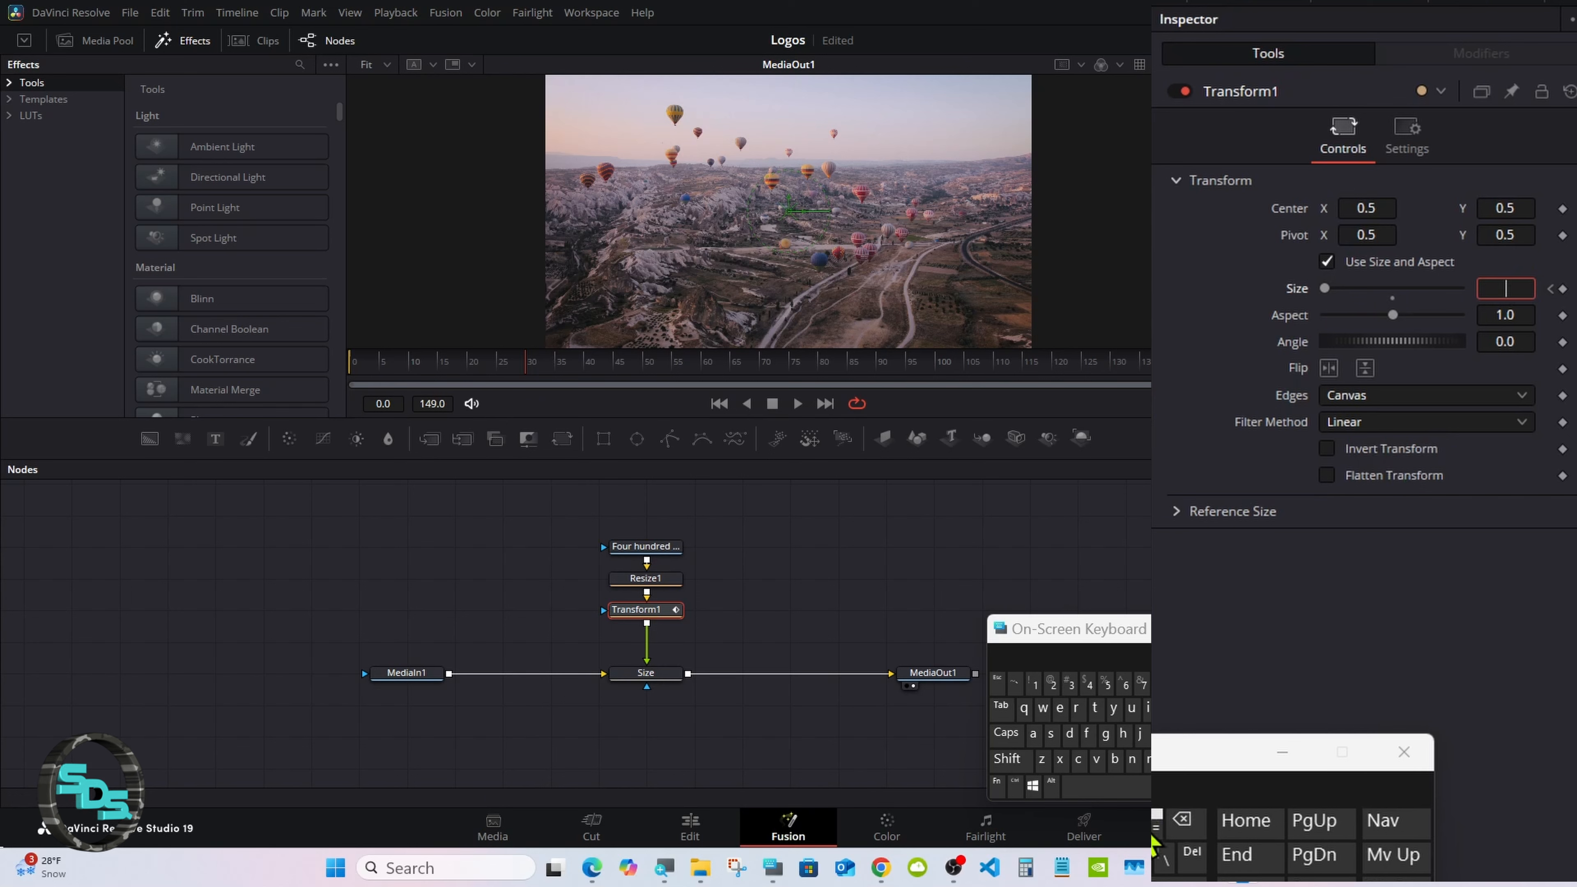
pyautogui.click(1037, 688)
pyautogui.write('.')
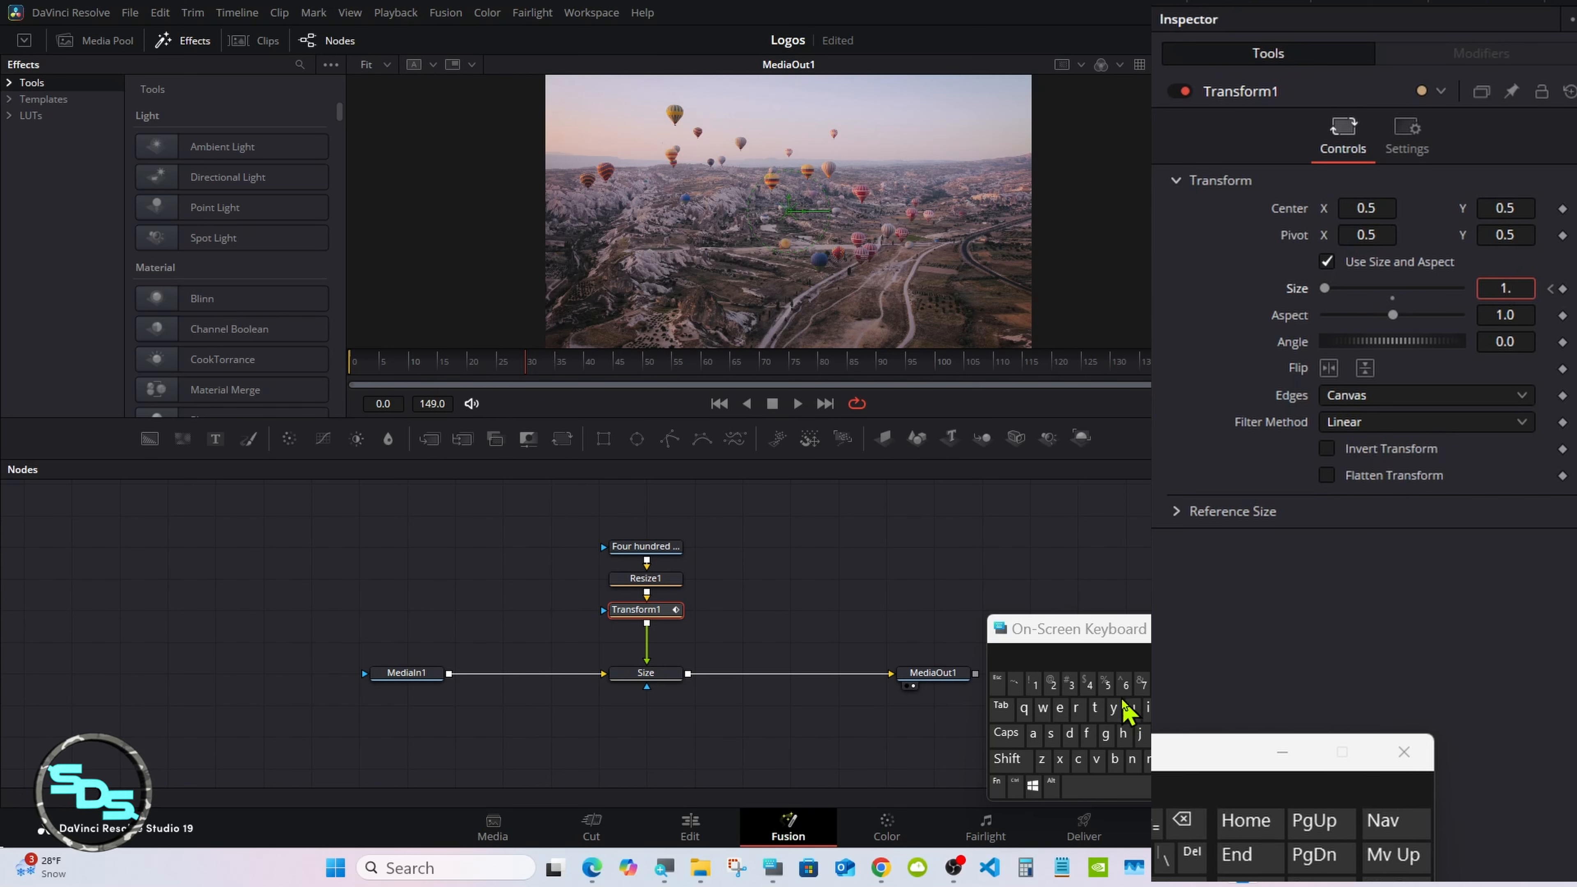
pyautogui.click(1105, 686)
pyautogui.press('Tab')
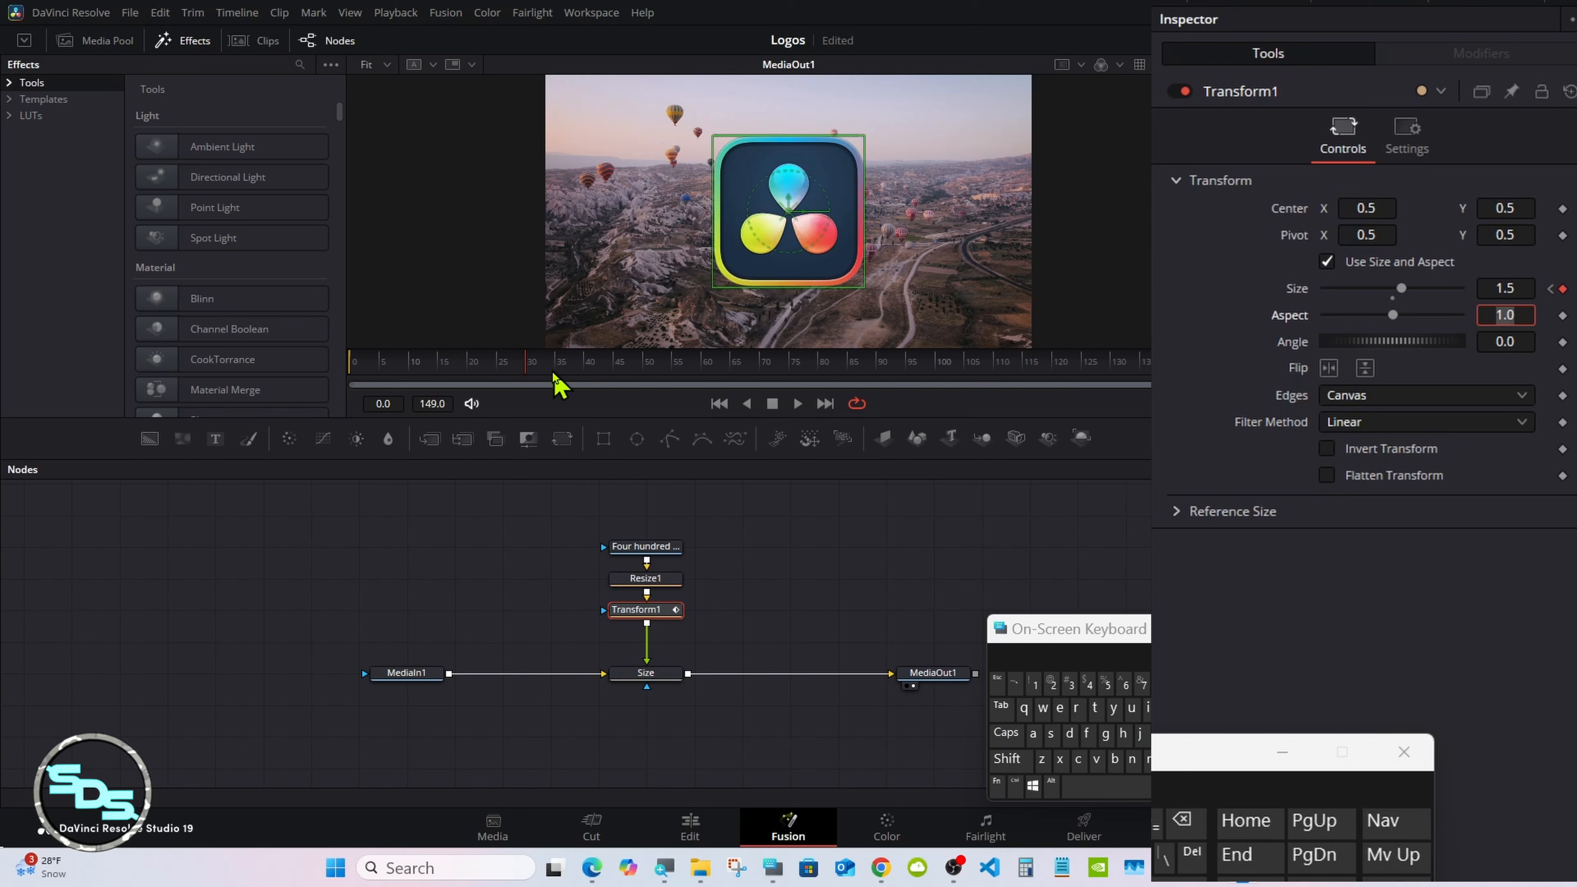
# Step: Reset Transform1's size to 1.0 at frame 35 and add a holding size keyframe at frame 45
pyautogui.moveTo(517, 372); pyautogui.dragTo(562, 373)
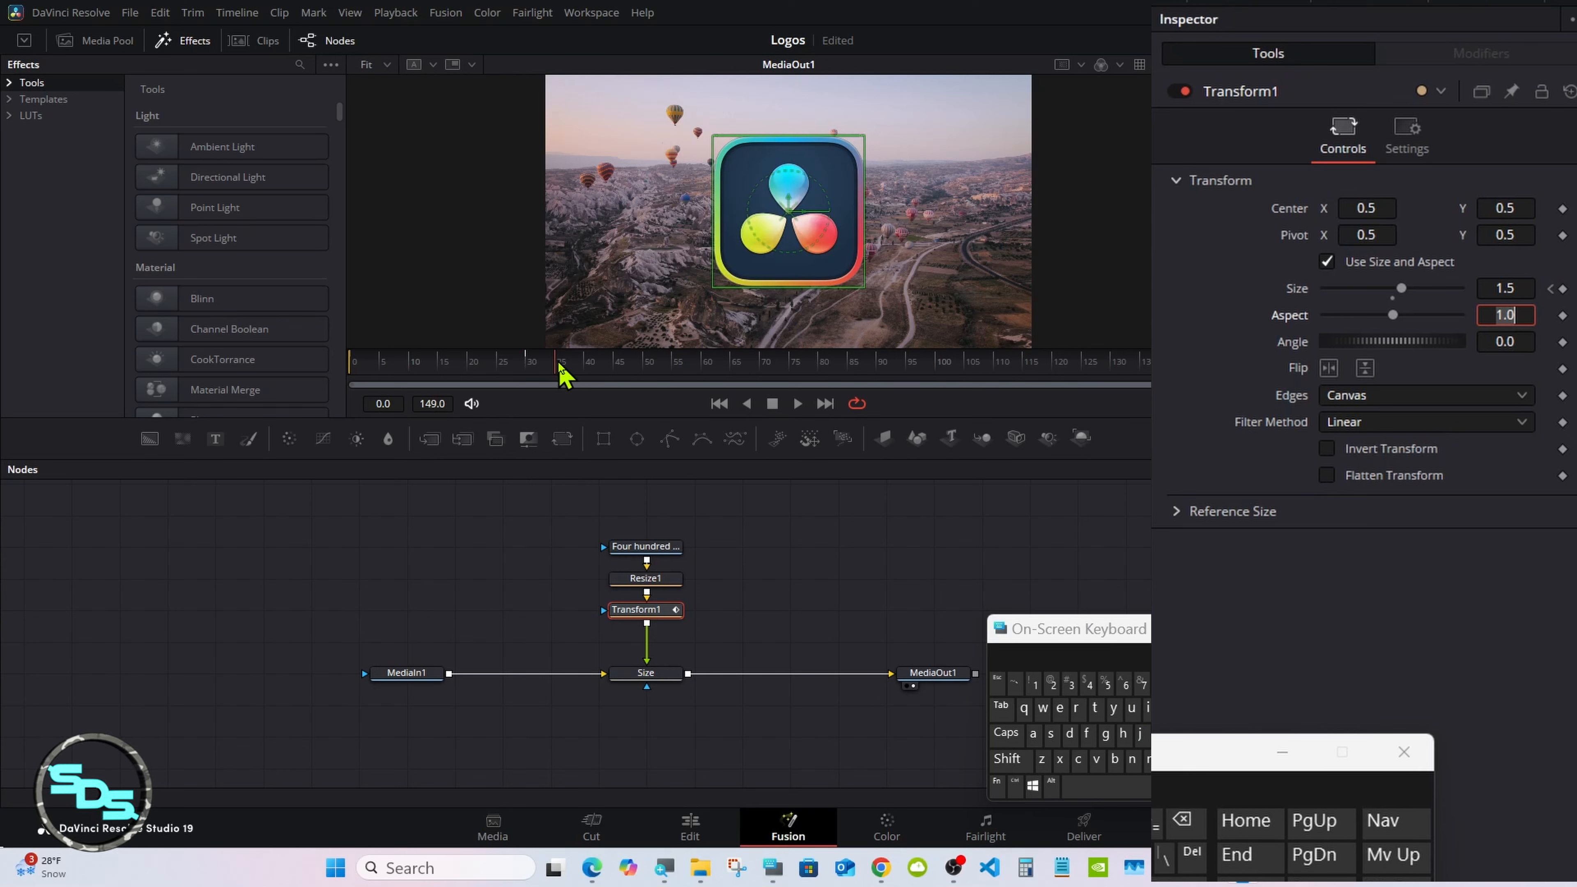
pyautogui.doubleClick(1392, 297)
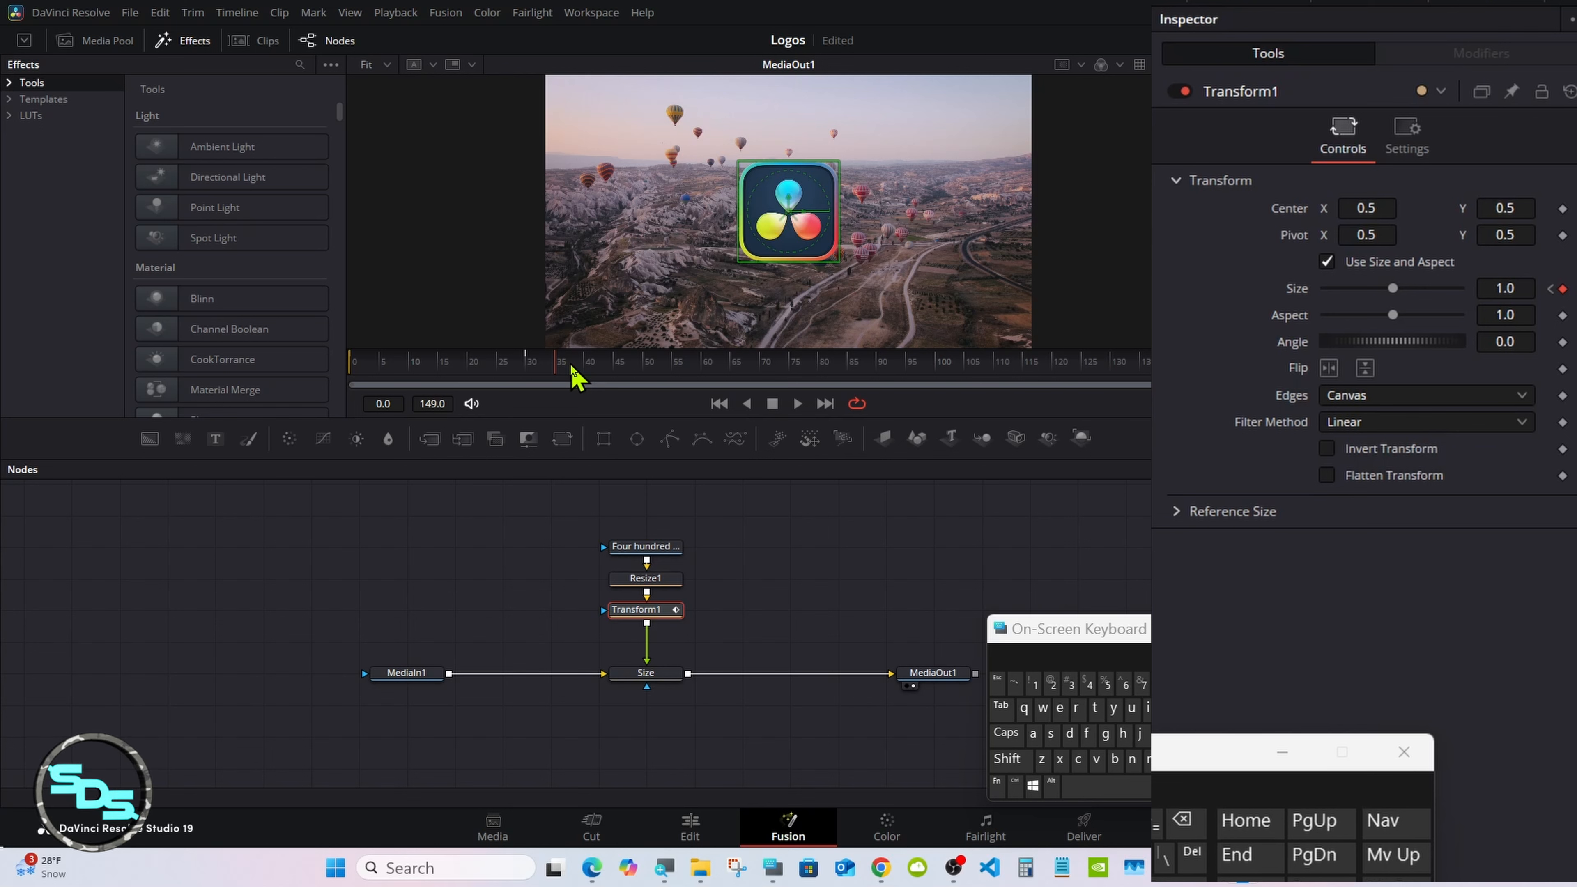
pyautogui.moveTo(576, 377); pyautogui.dragTo(621, 377)
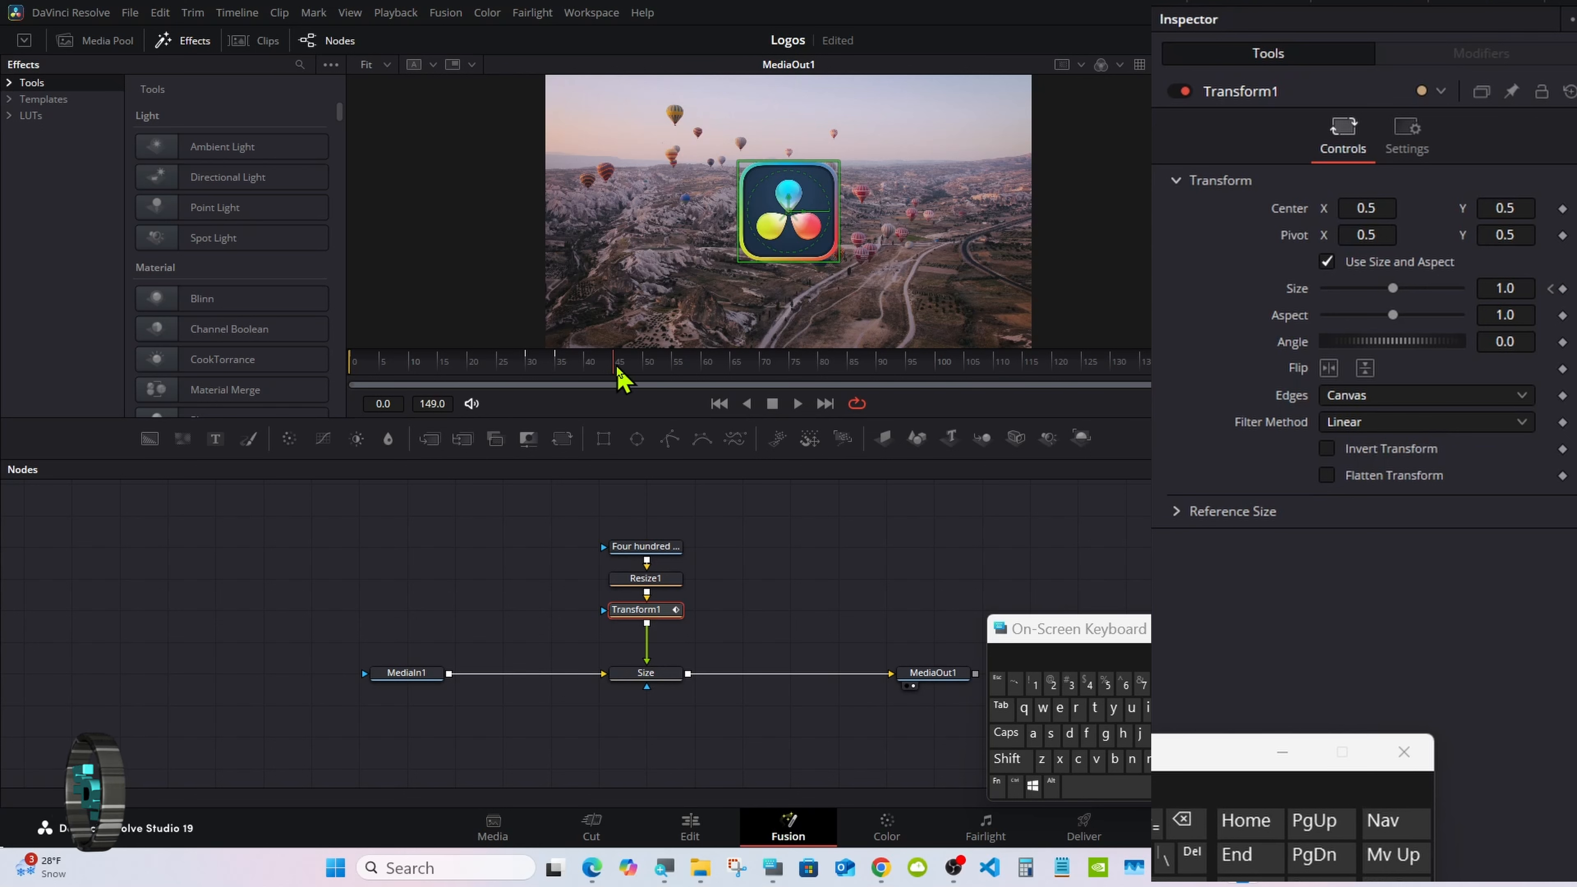
pyautogui.click(1563, 289)
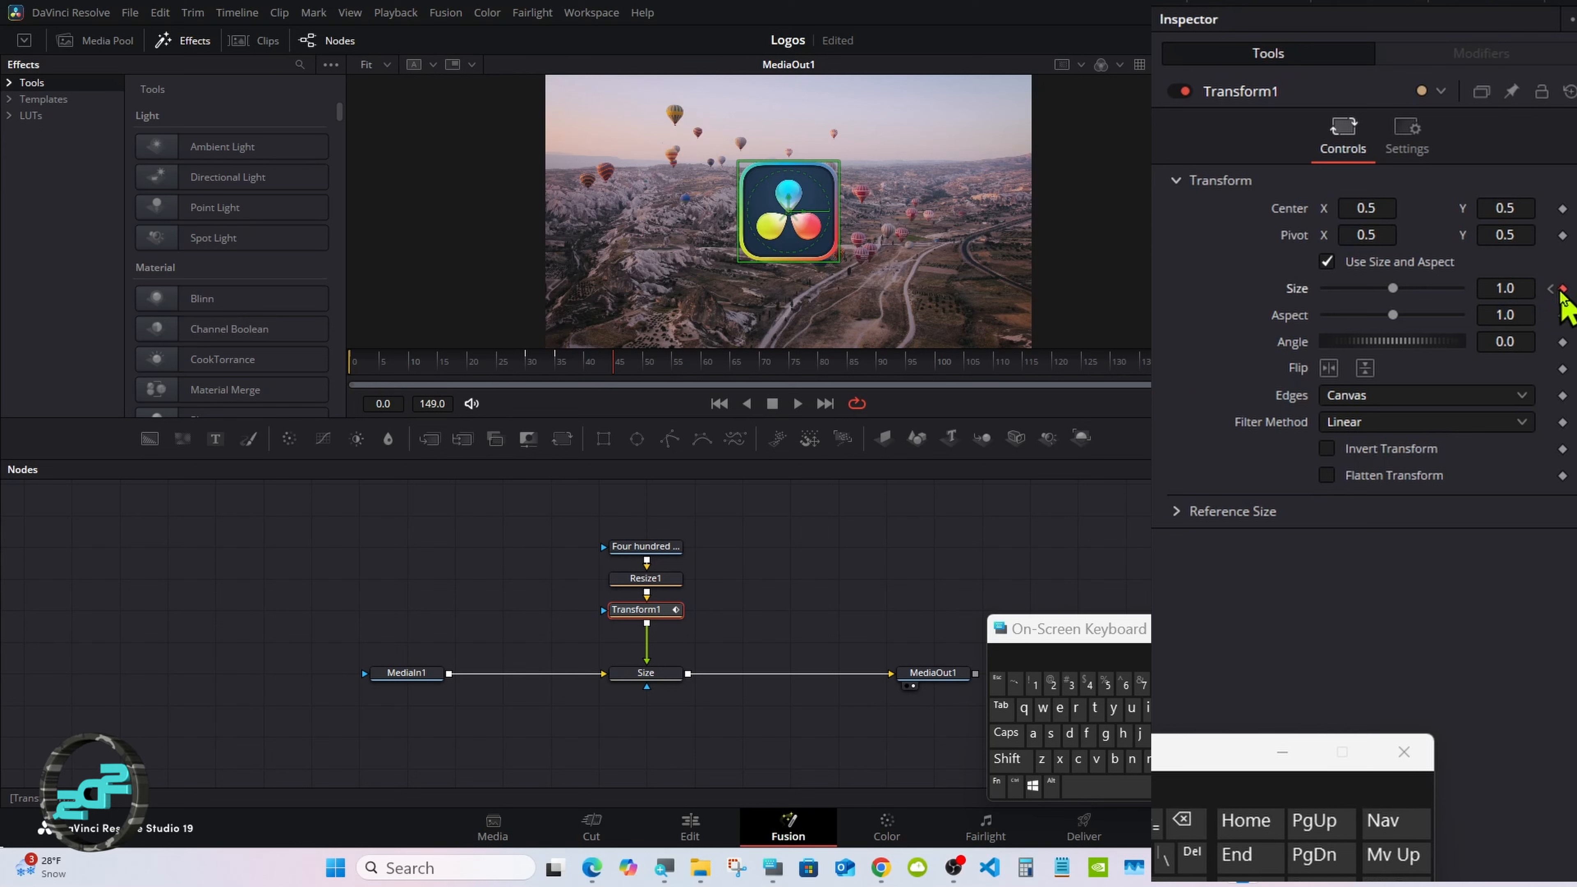
# Step: Set Transform1's size to 1.5 at frame 50
pyautogui.moveTo(621, 372); pyautogui.dragTo(644, 368)
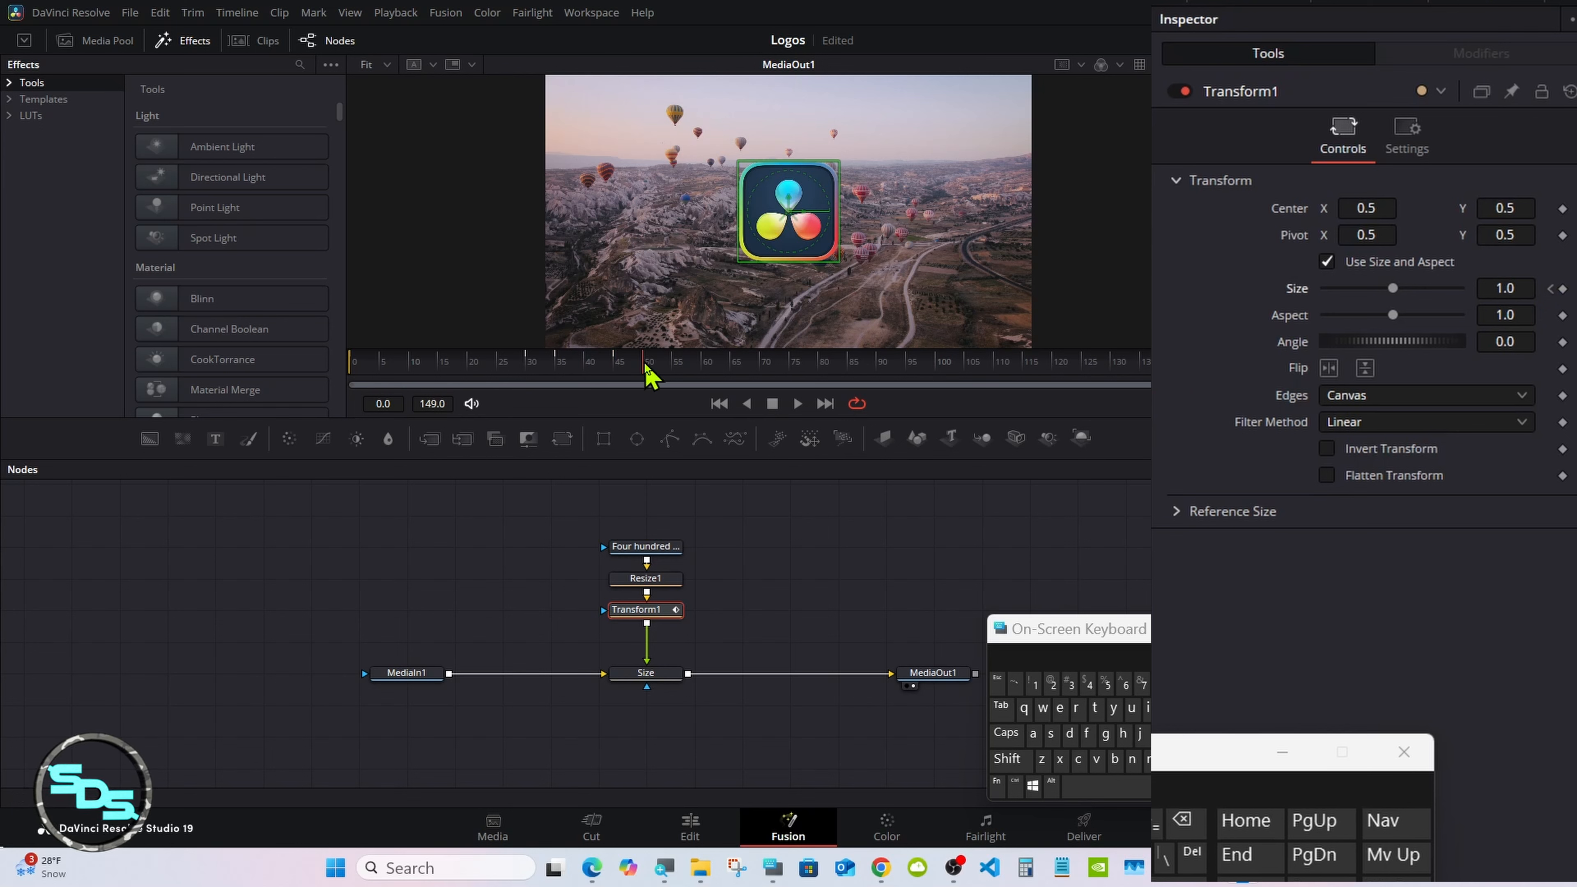
pyautogui.click(1521, 284)
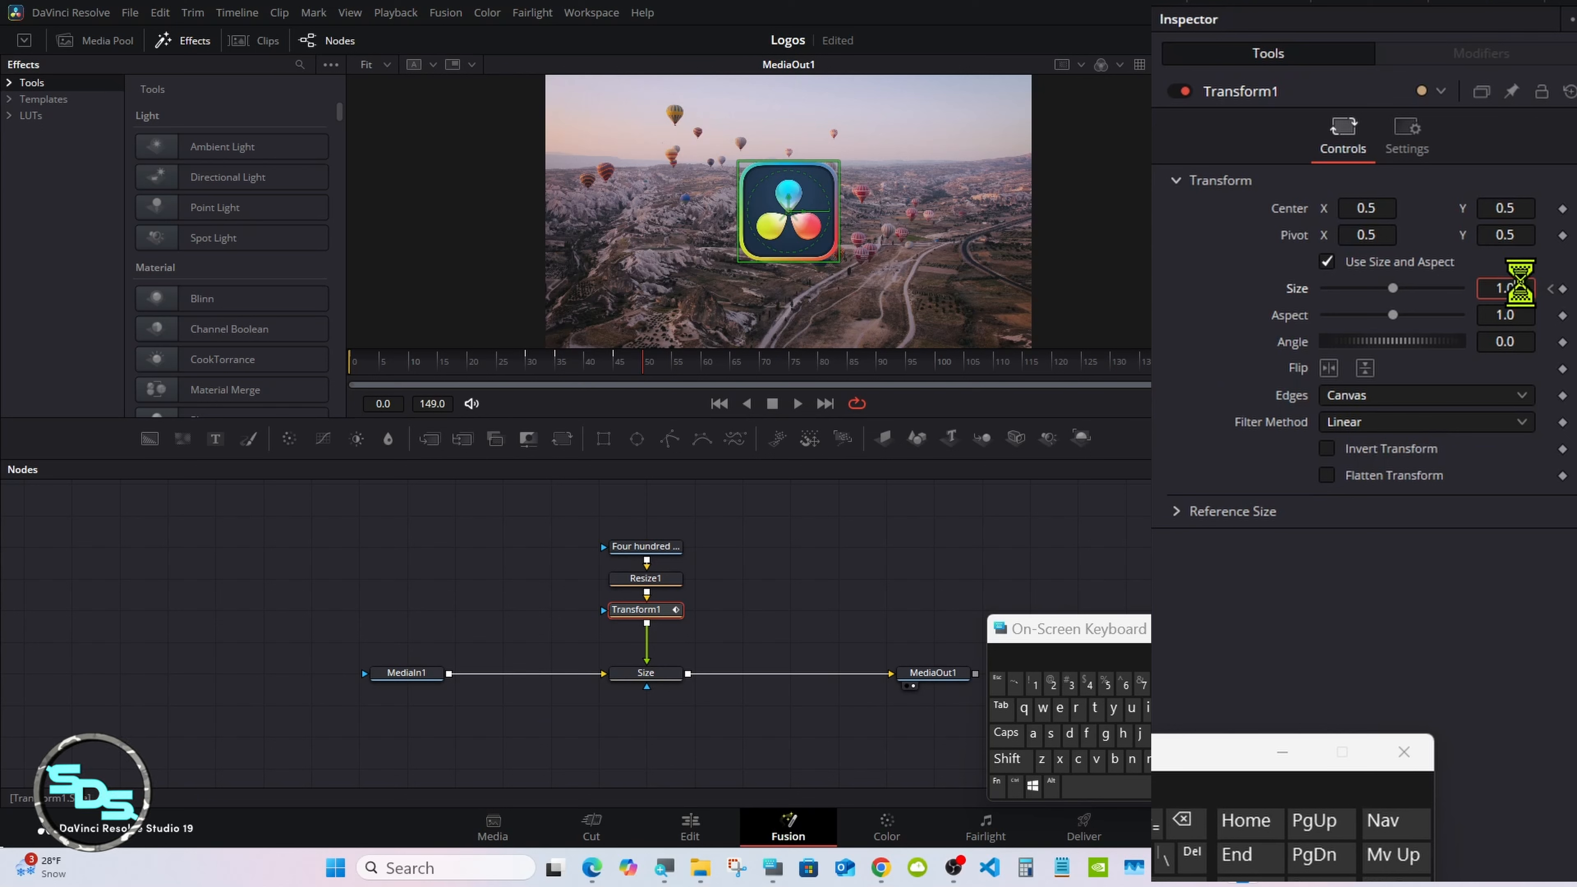
pyautogui.click(1182, 819)
pyautogui.click(1107, 684)
pyautogui.click(1000, 707)
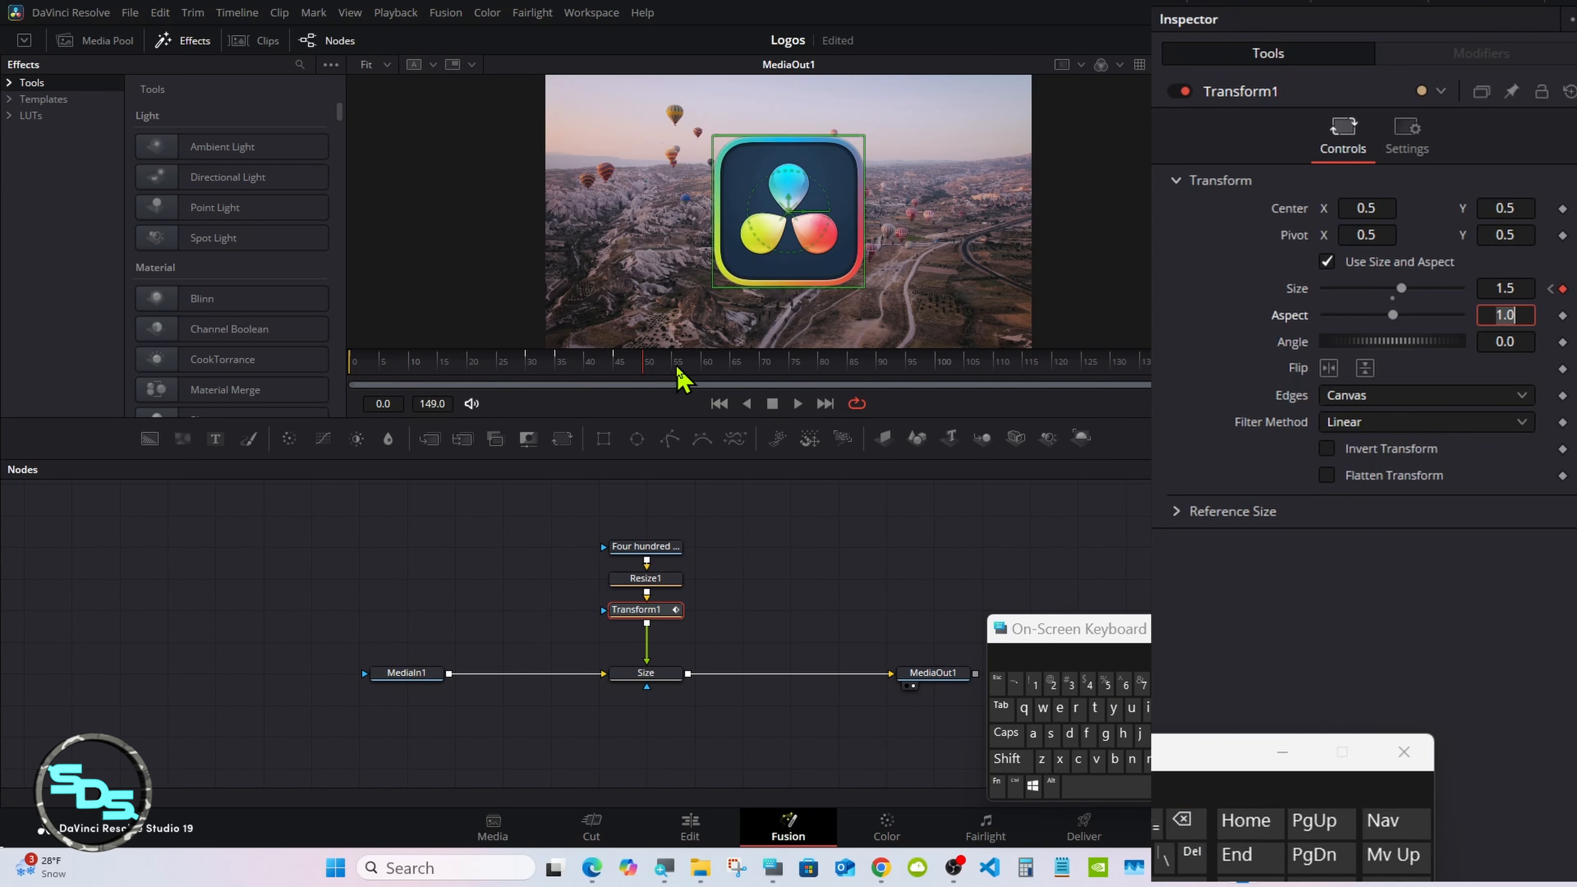
# Step: Set Transform1's size to 0.0 at frame 80 and play back the size animation
pyautogui.moveTo(678, 376); pyautogui.dragTo(850, 379)
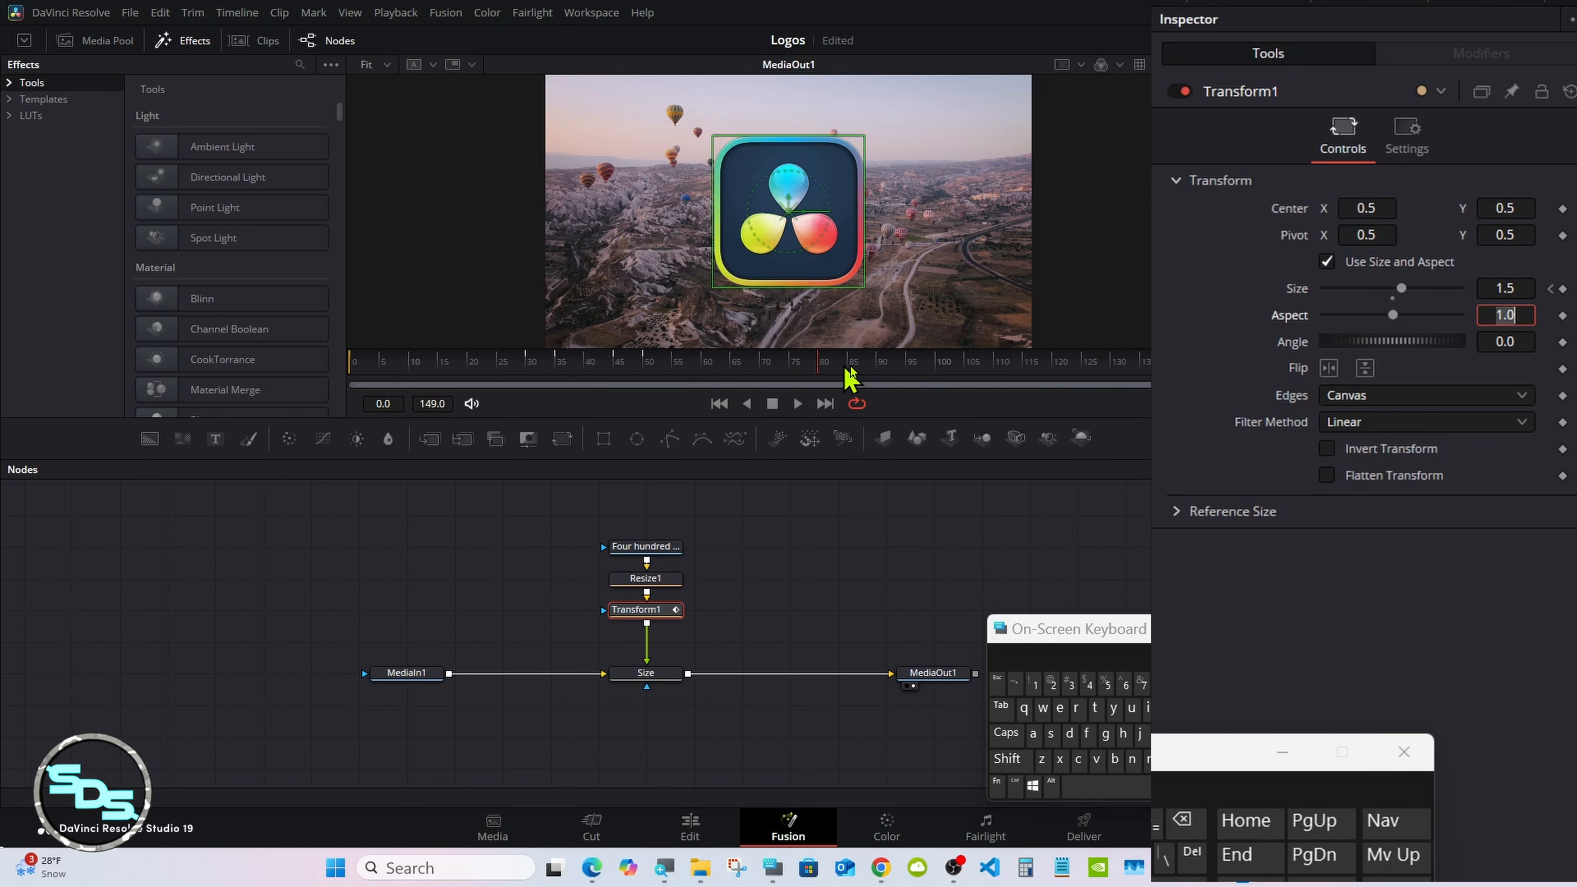
pyautogui.moveTo(1399, 289); pyautogui.dragTo(1261, 304)
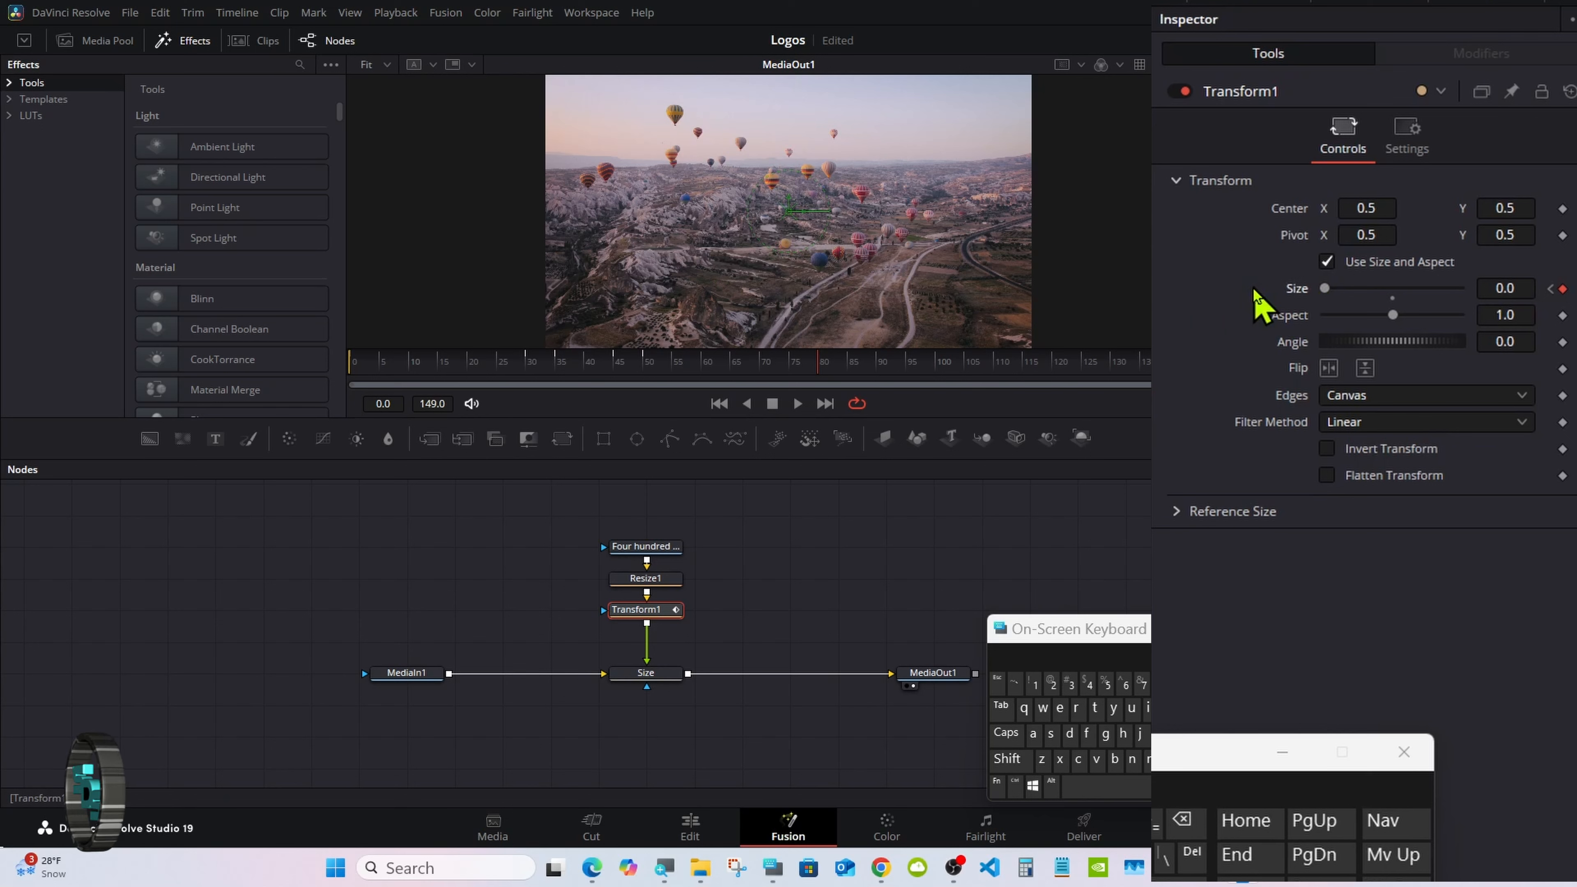
pyautogui.click(798, 403)
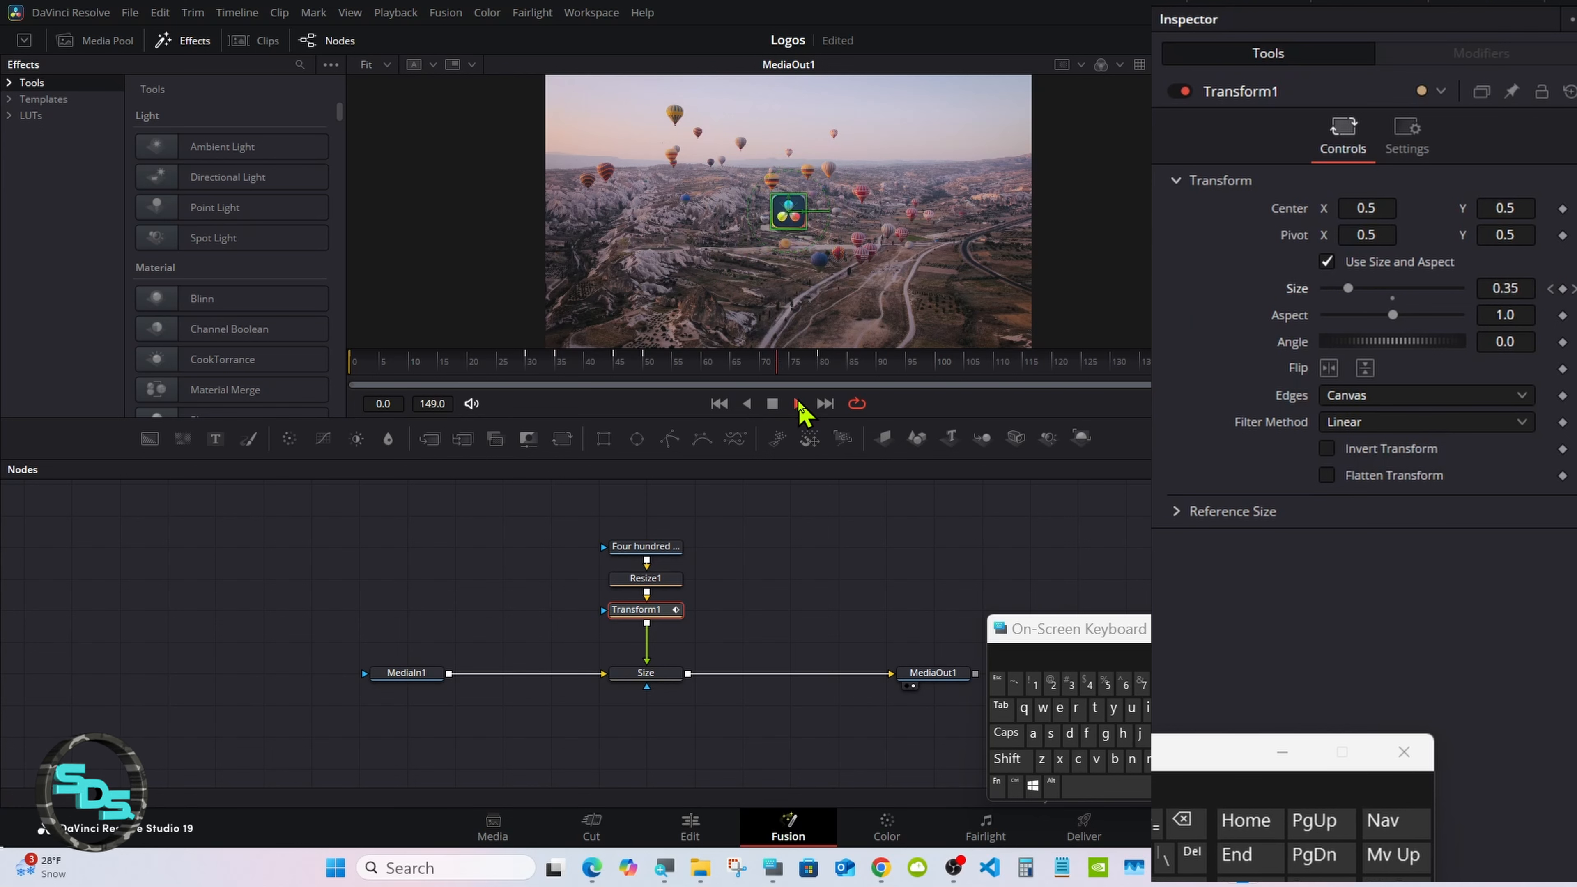
pyautogui.click(774, 404)
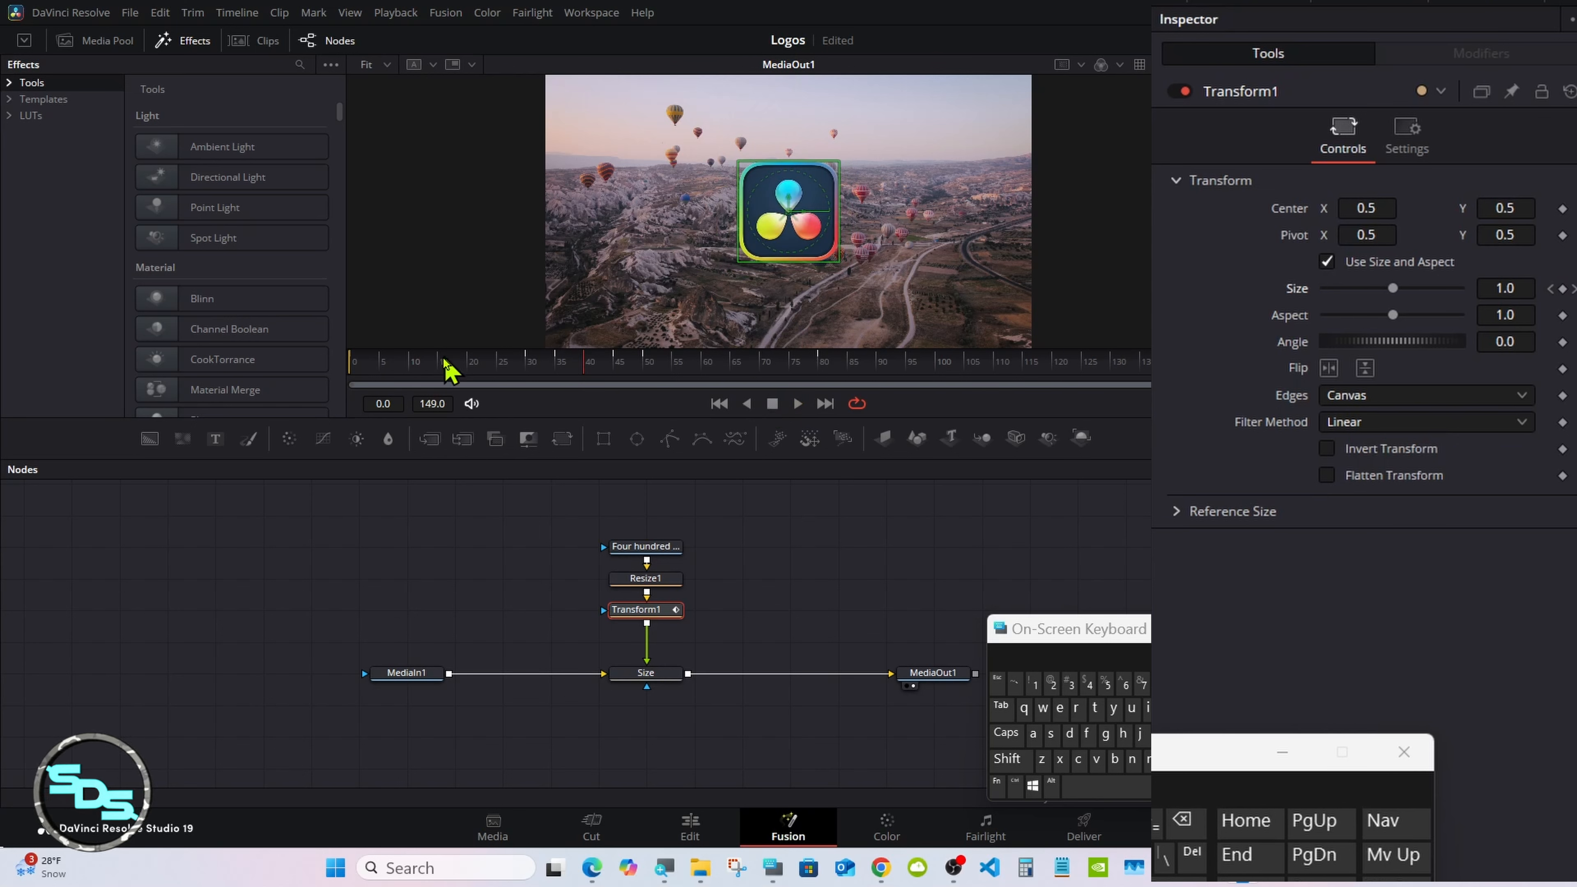
# Step: Add an angle keyframe of 0.0 to Transform1 at frame 0 and set its angle to 360 at frame 30
pyautogui.click(343, 367)
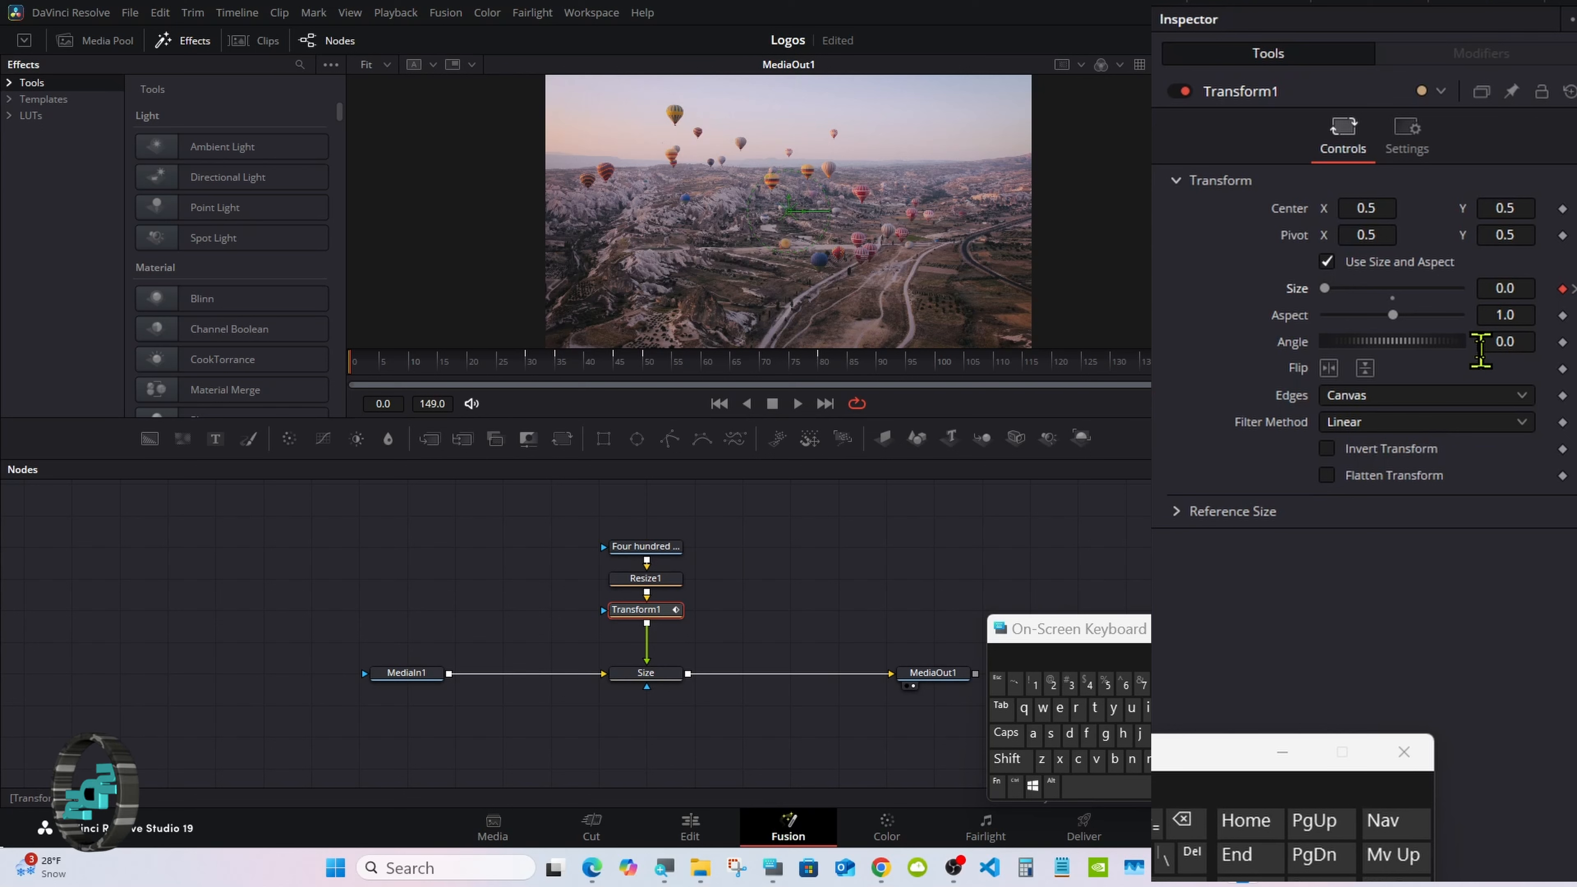
pyautogui.click(1562, 342)
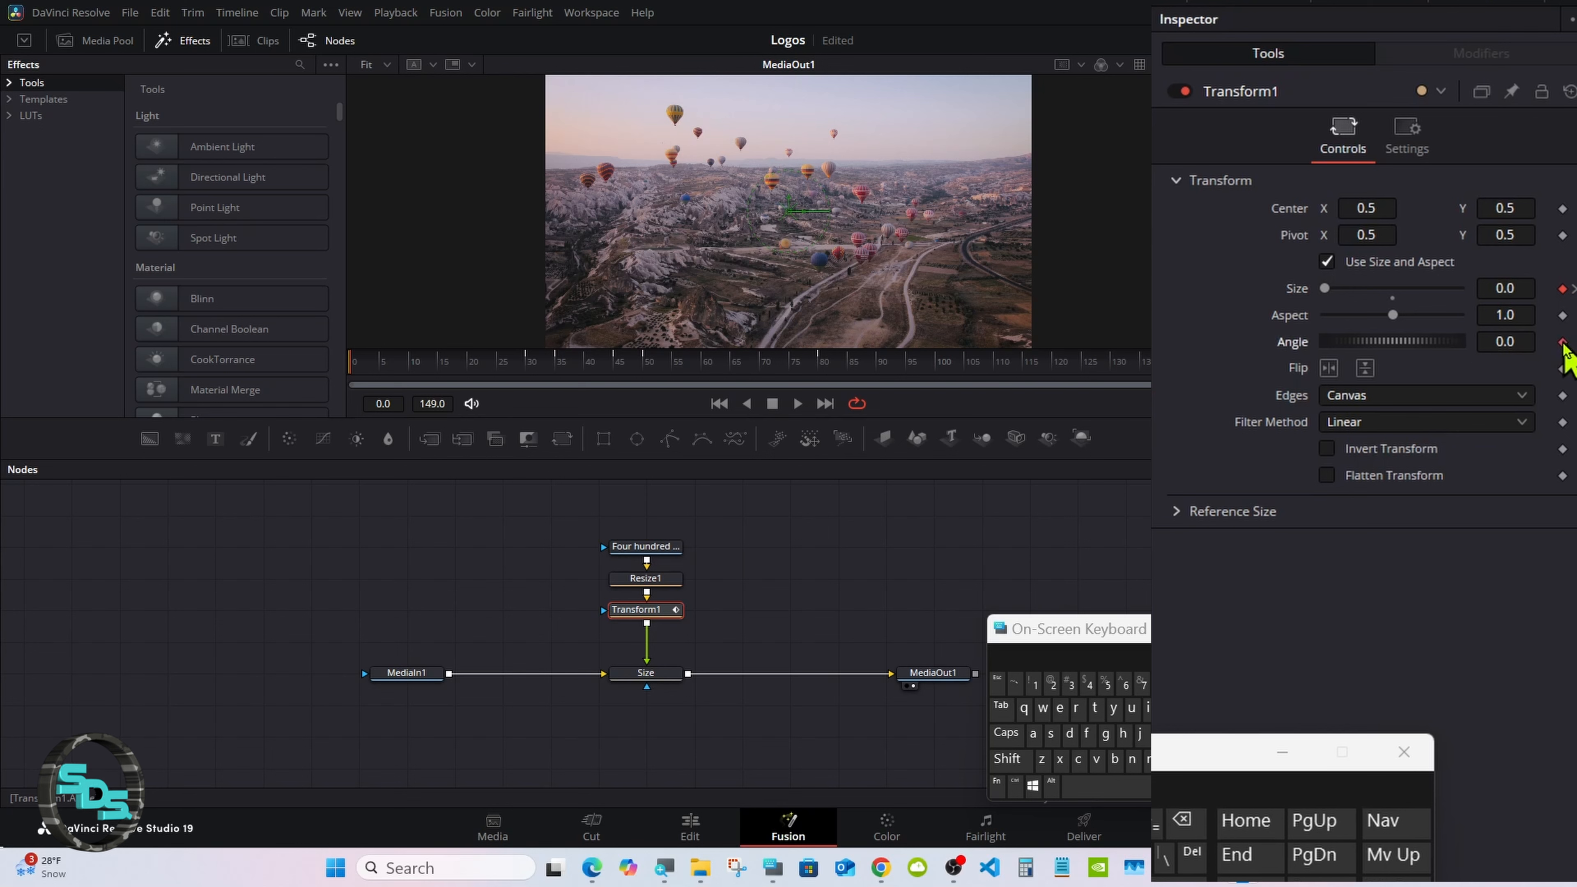
pyautogui.moveTo(444, 365); pyautogui.dragTo(533, 377)
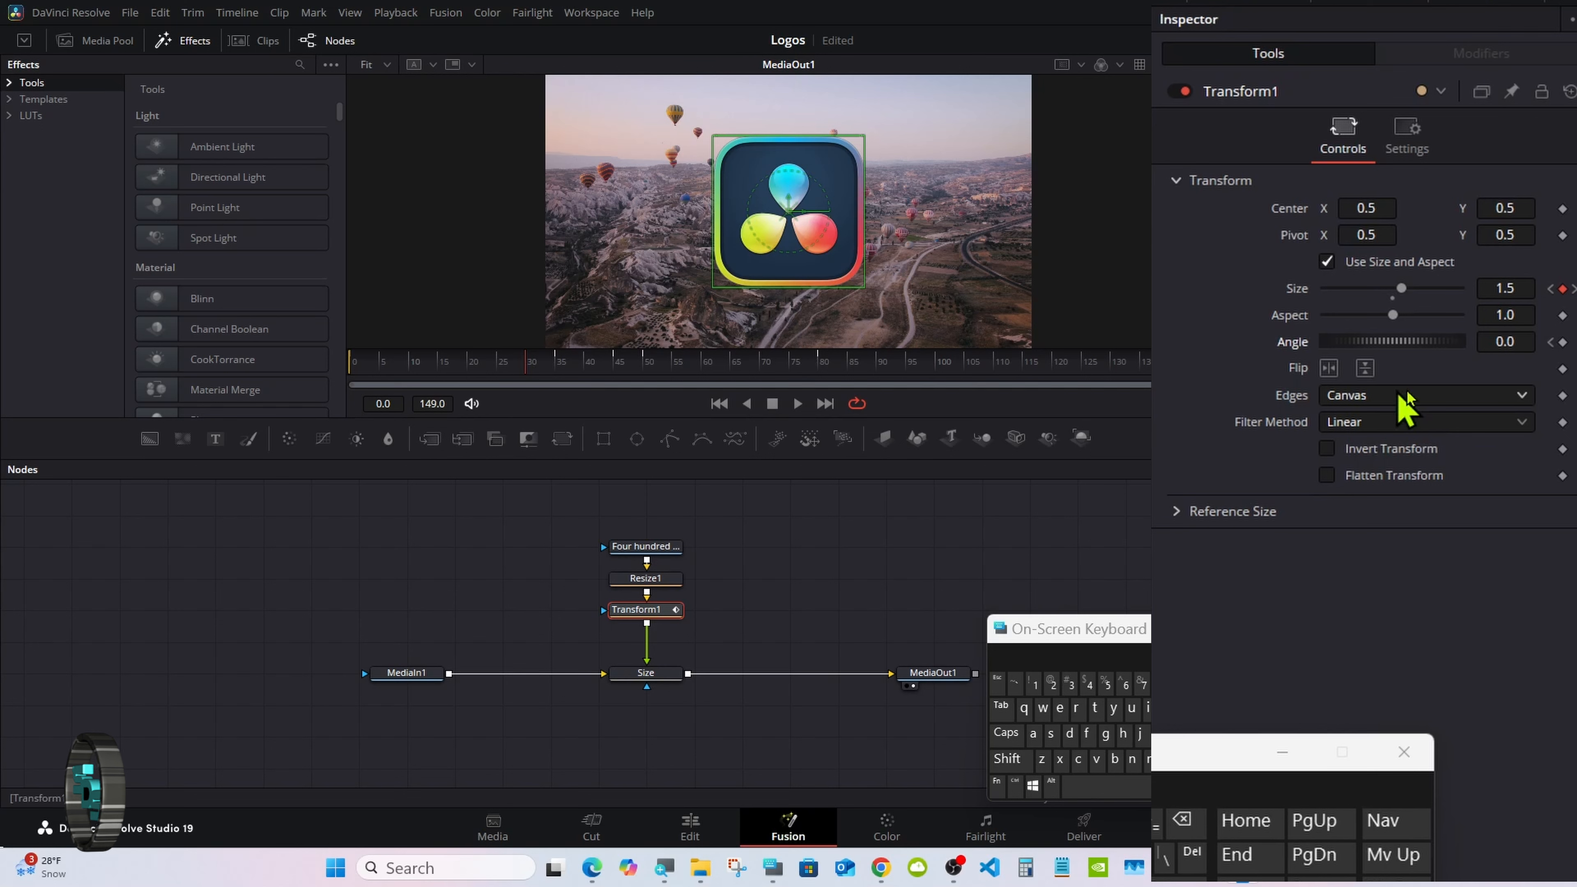
pyautogui.click(1519, 340)
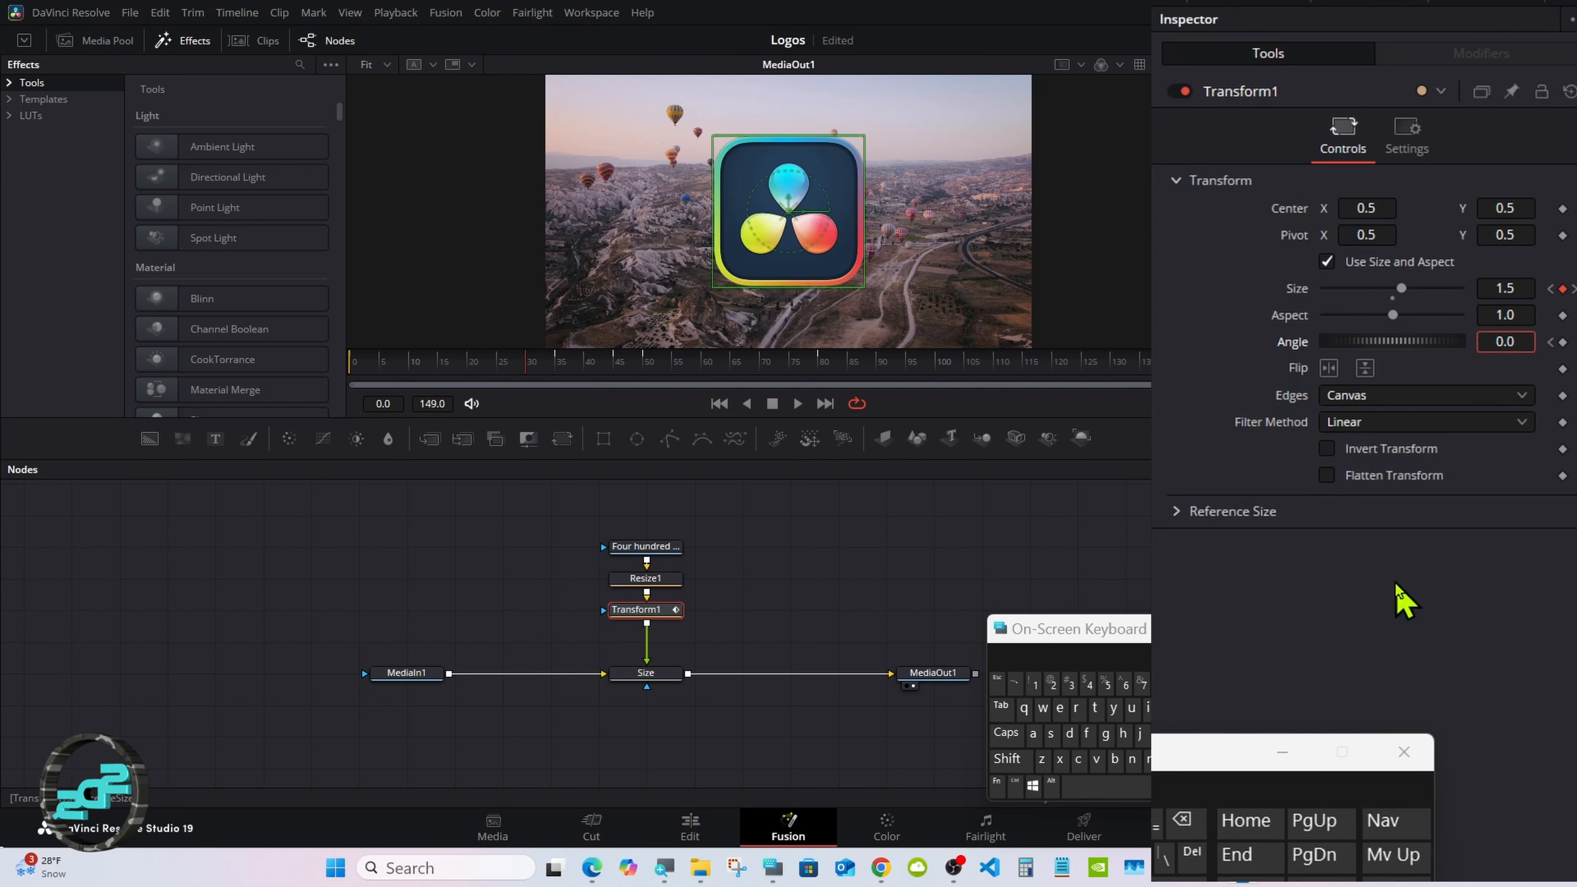
pyautogui.click(1186, 821)
pyautogui.click(1187, 822)
pyautogui.click(1186, 822)
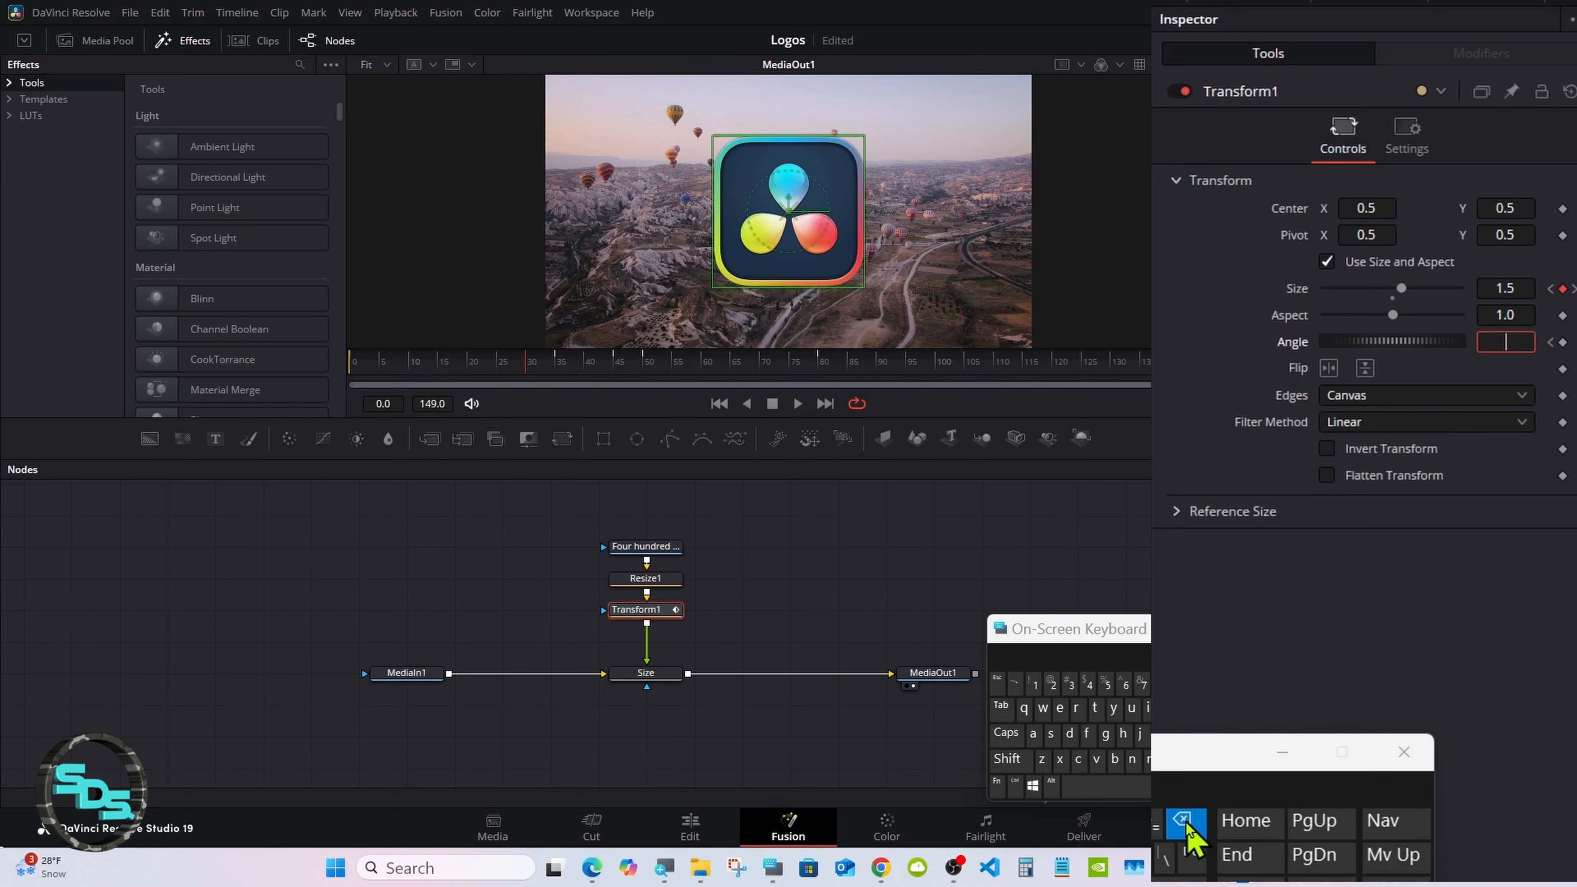
pyautogui.click(1073, 686)
pyautogui.click(1125, 686)
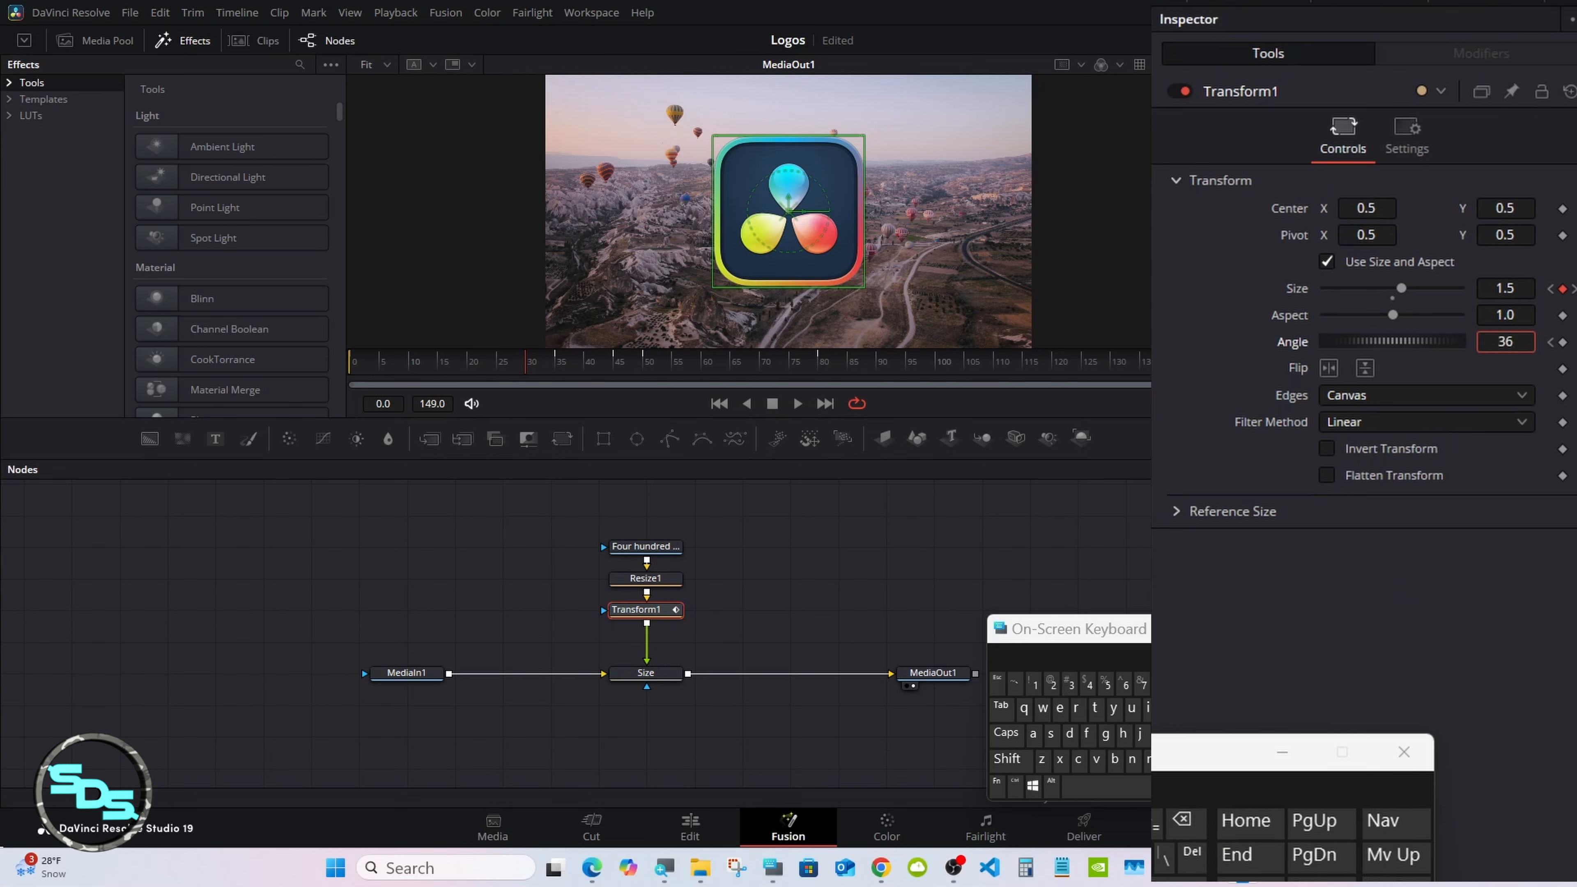
pyautogui.click(1199, 686)
pyautogui.click(1179, 879)
# Step: Add a holding angle keyframe to Transform1 at frame 50 and set its angle to 720 at frame 80
pyautogui.moveTo(527, 360); pyautogui.dragTo(647, 363)
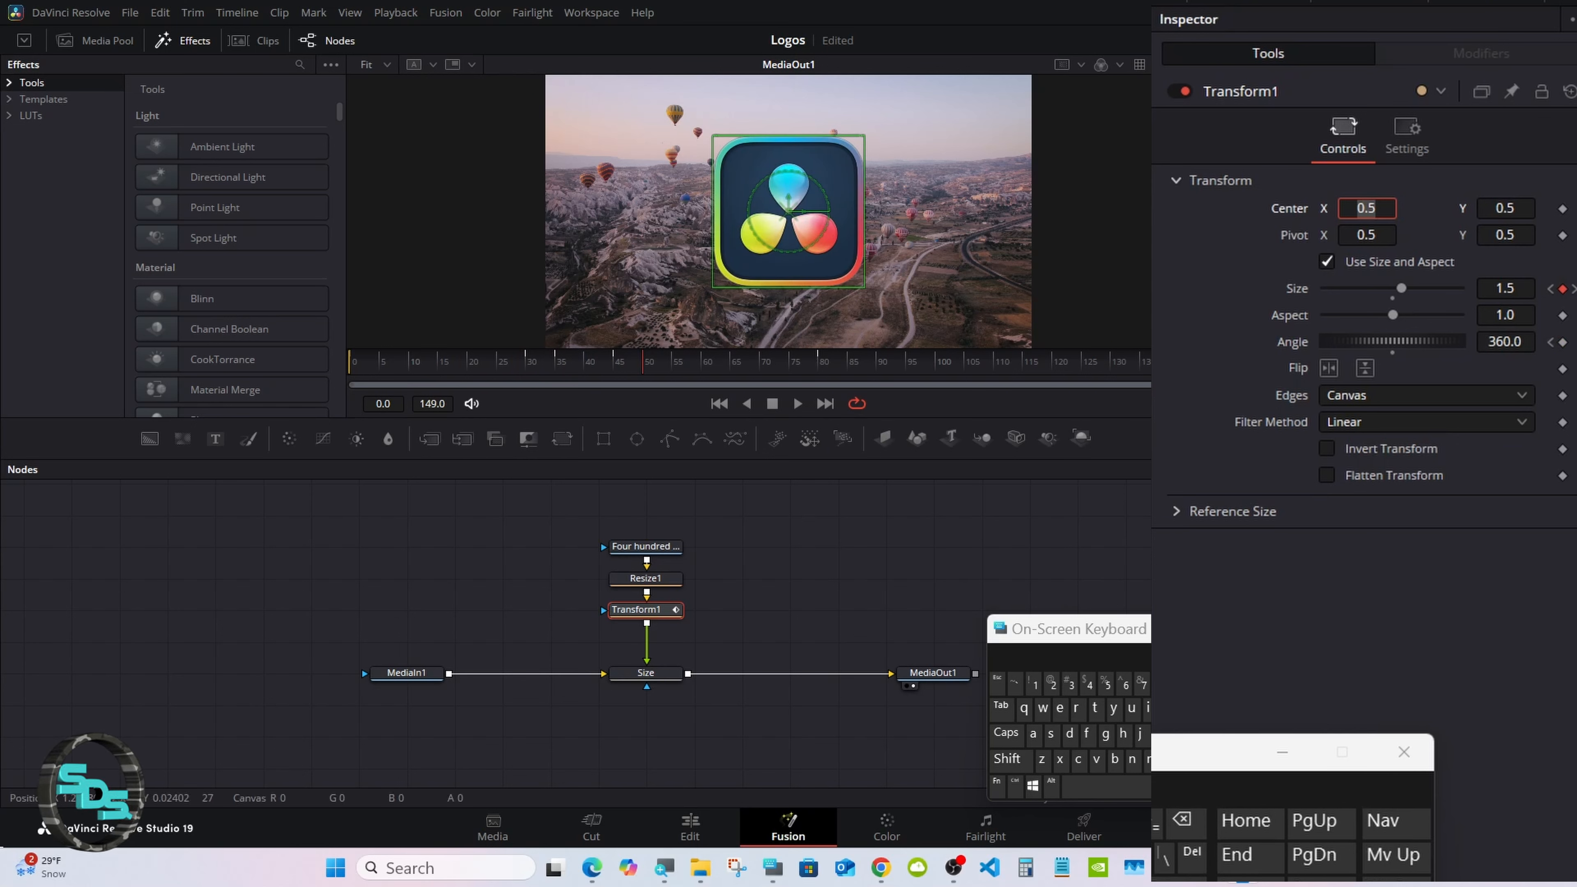
pyautogui.click(1563, 342)
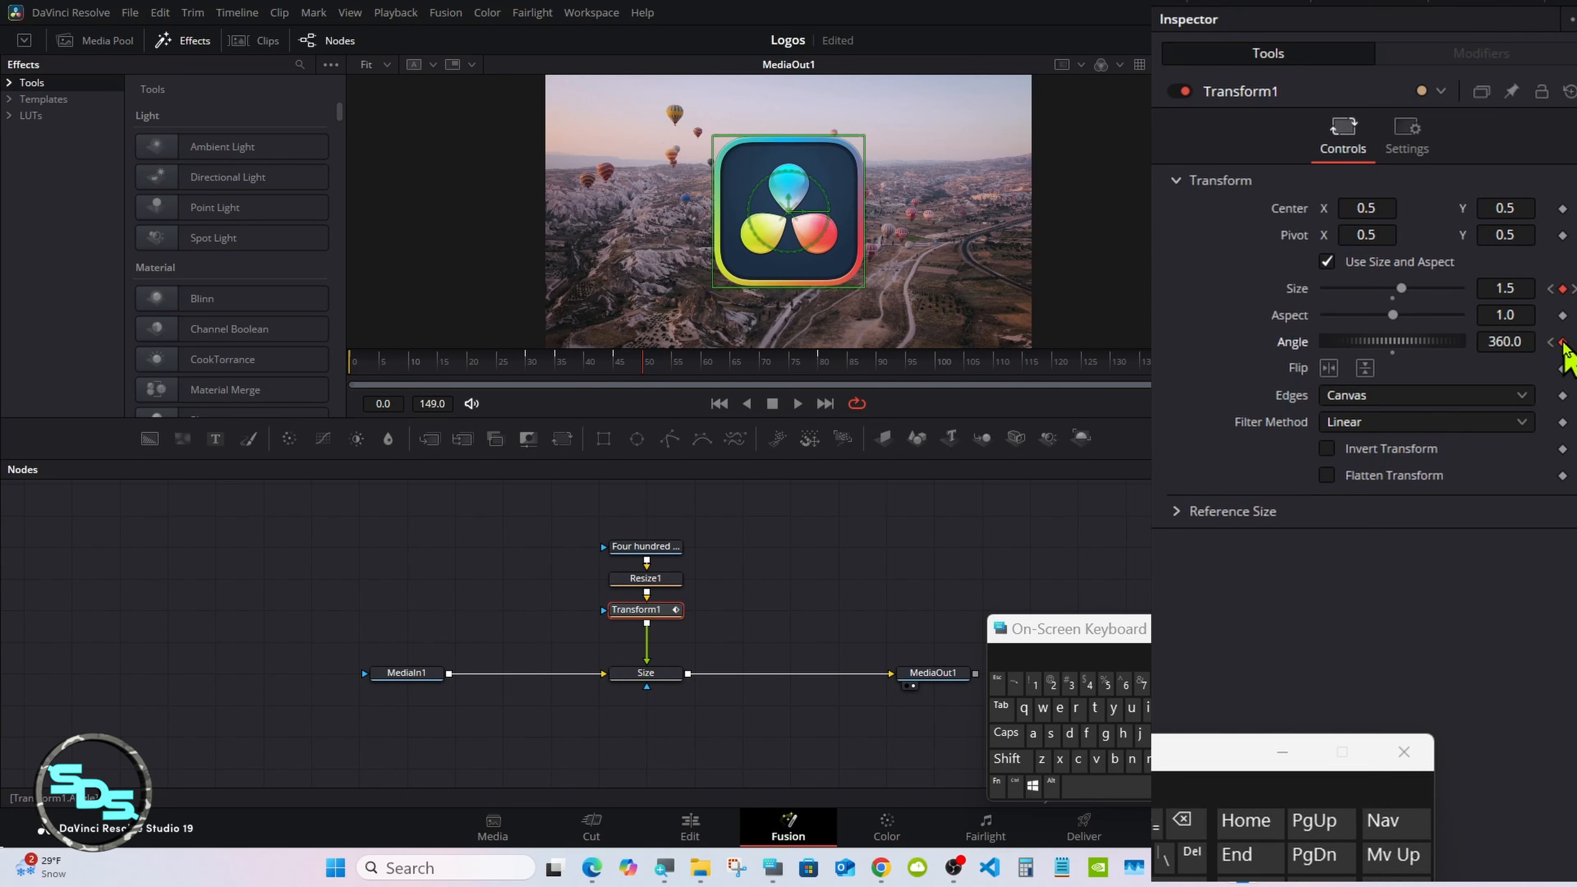
pyautogui.click(820, 369)
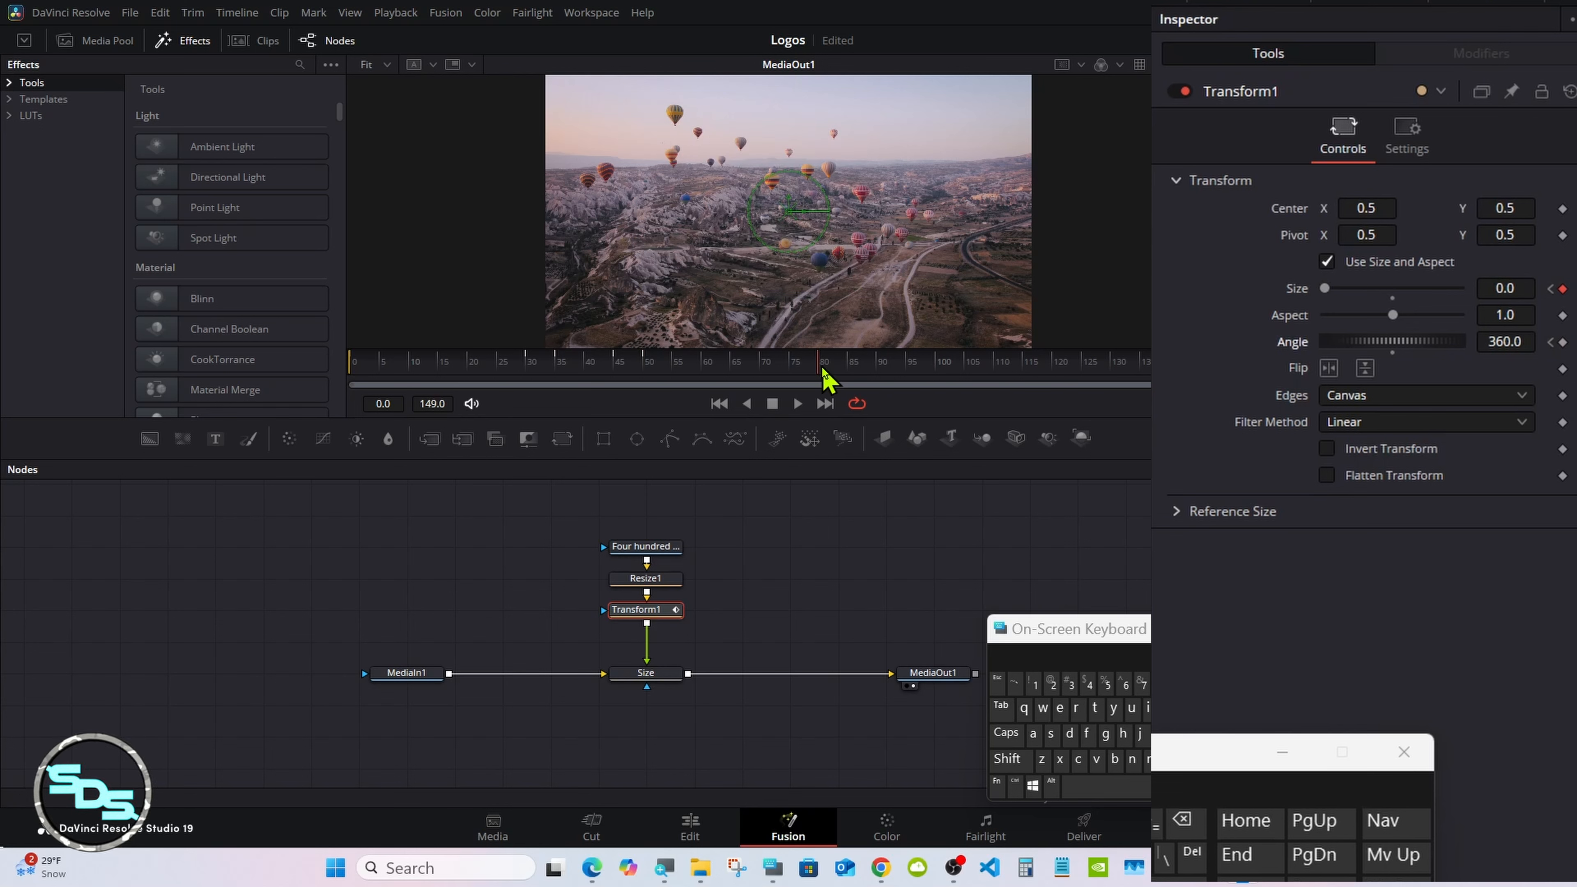
pyautogui.click(1529, 340)
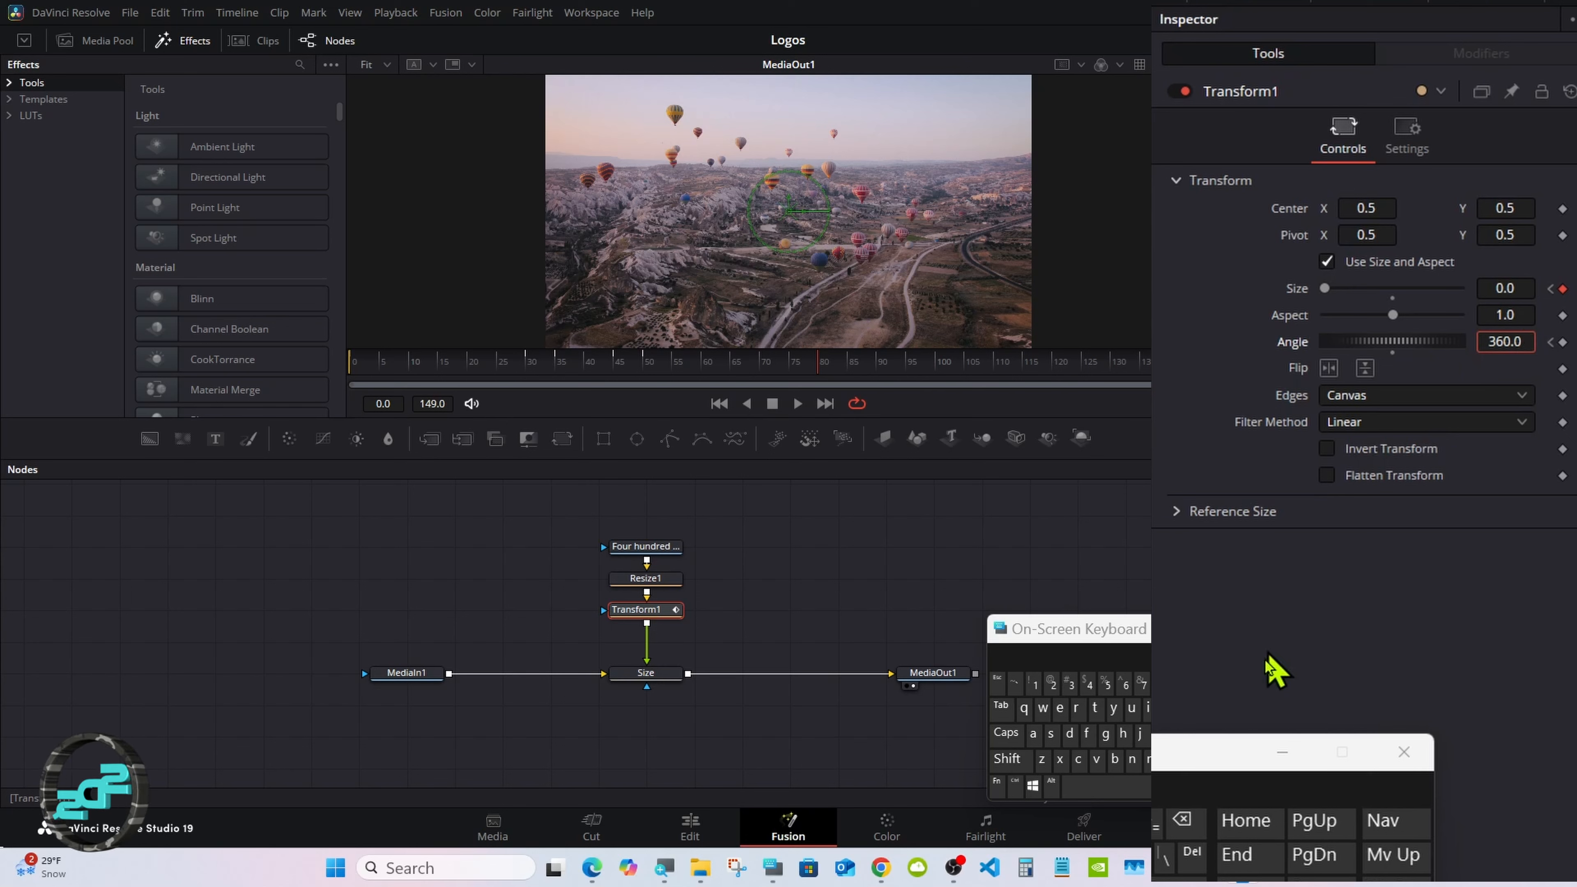
pyautogui.click(1185, 822)
pyautogui.click(1186, 823)
pyautogui.click(1186, 823)
pyautogui.click(1186, 823)
pyautogui.click(1186, 823)
pyautogui.click(1141, 685)
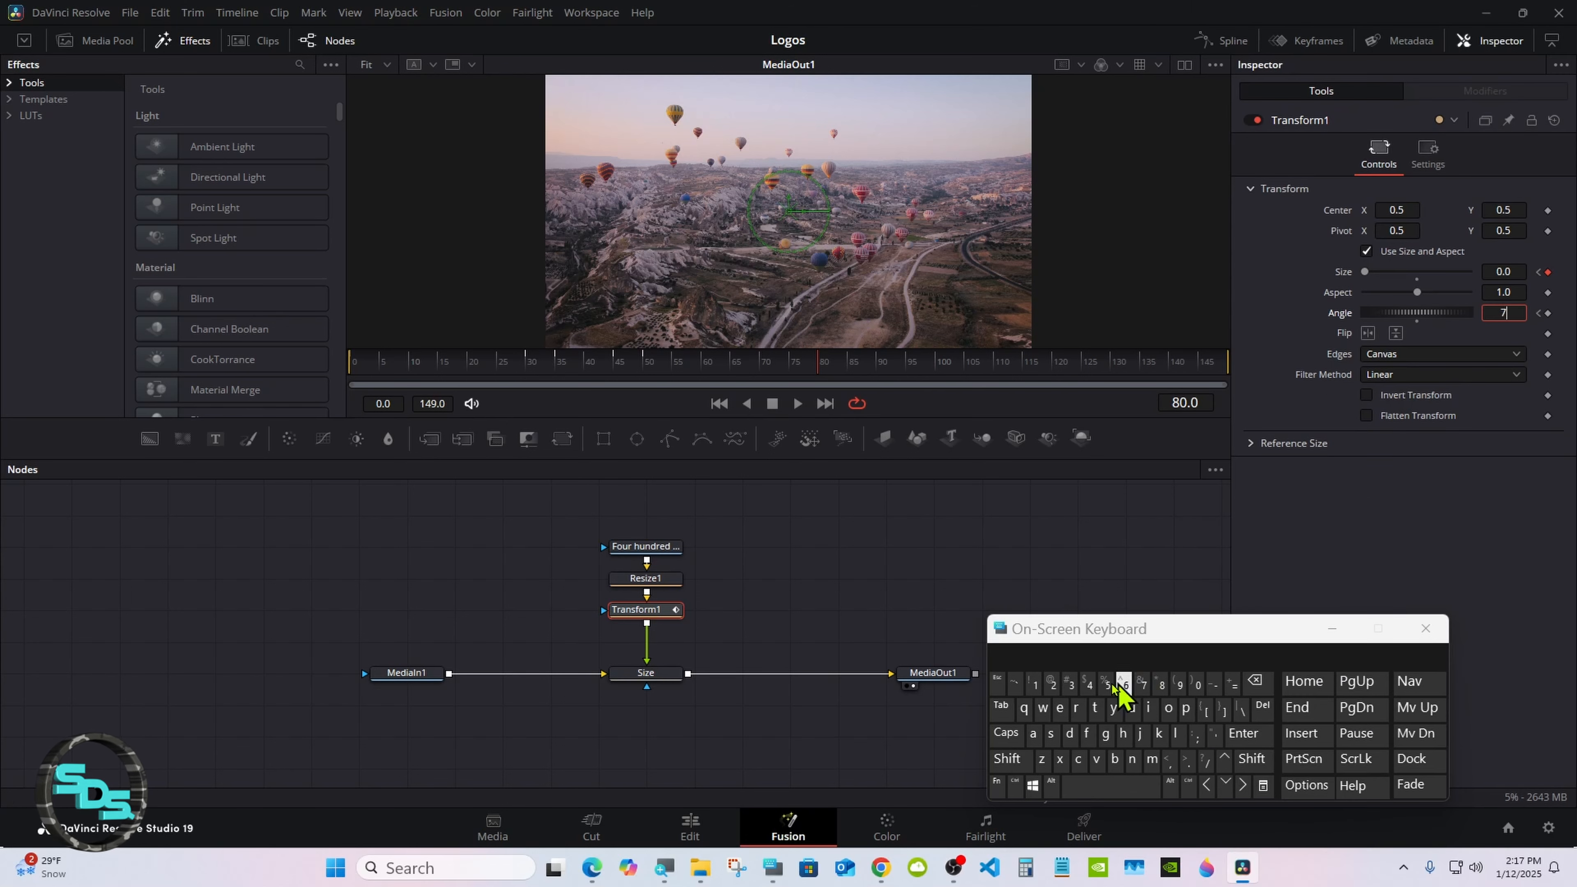
pyautogui.click(1052, 685)
pyautogui.click(1198, 685)
pyautogui.click(1244, 733)
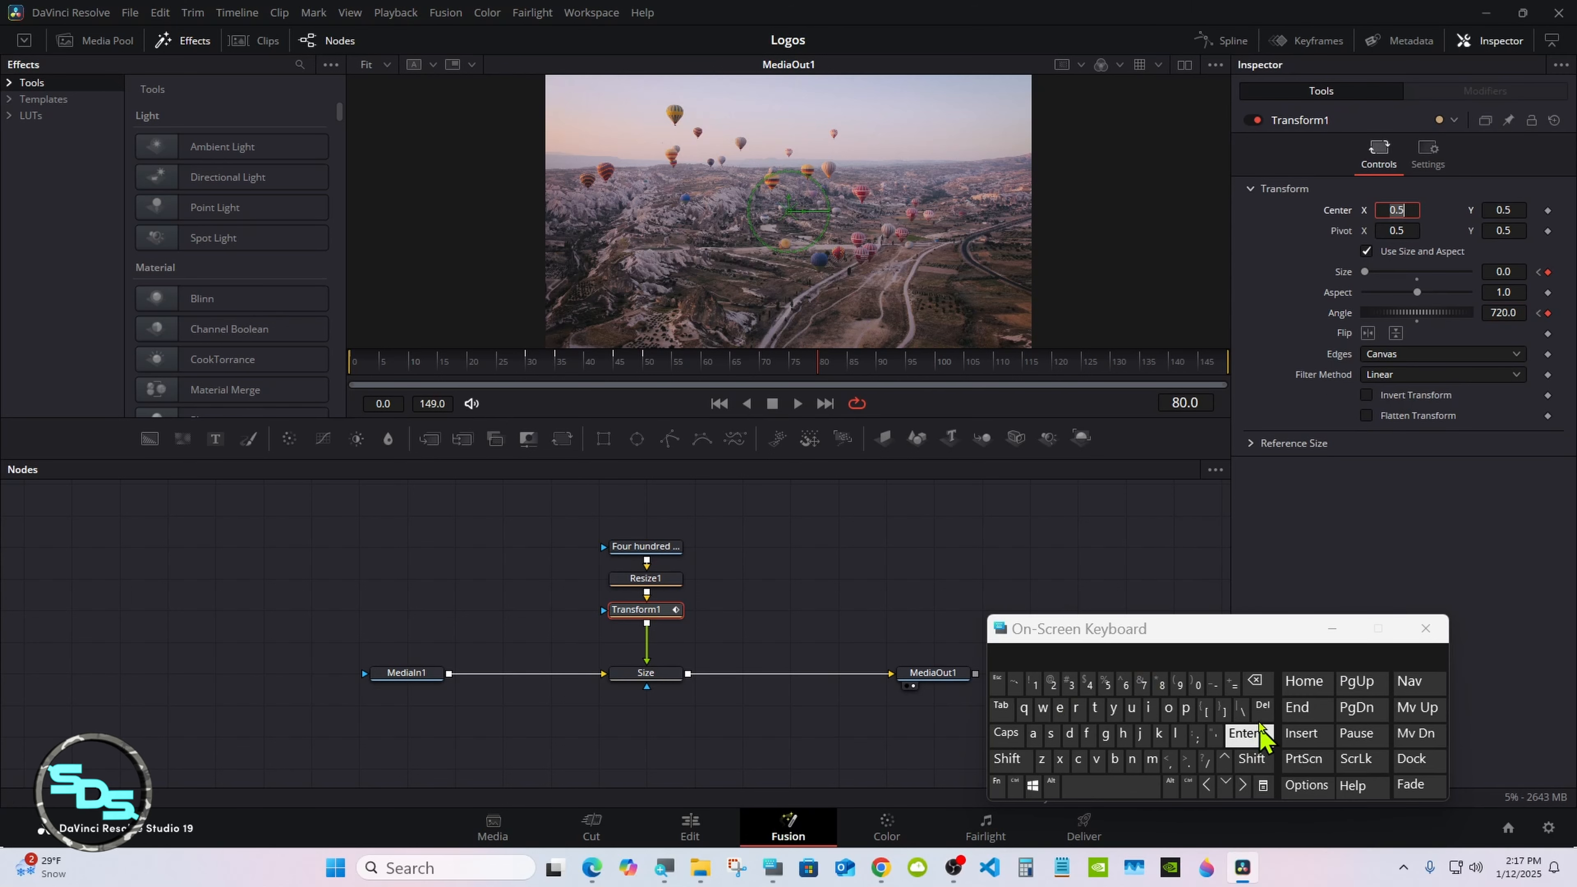
# Step: Play back the logo animation to check the combined scaling and rotation
pyautogui.click(1063, 504)
pyautogui.click(798, 403)
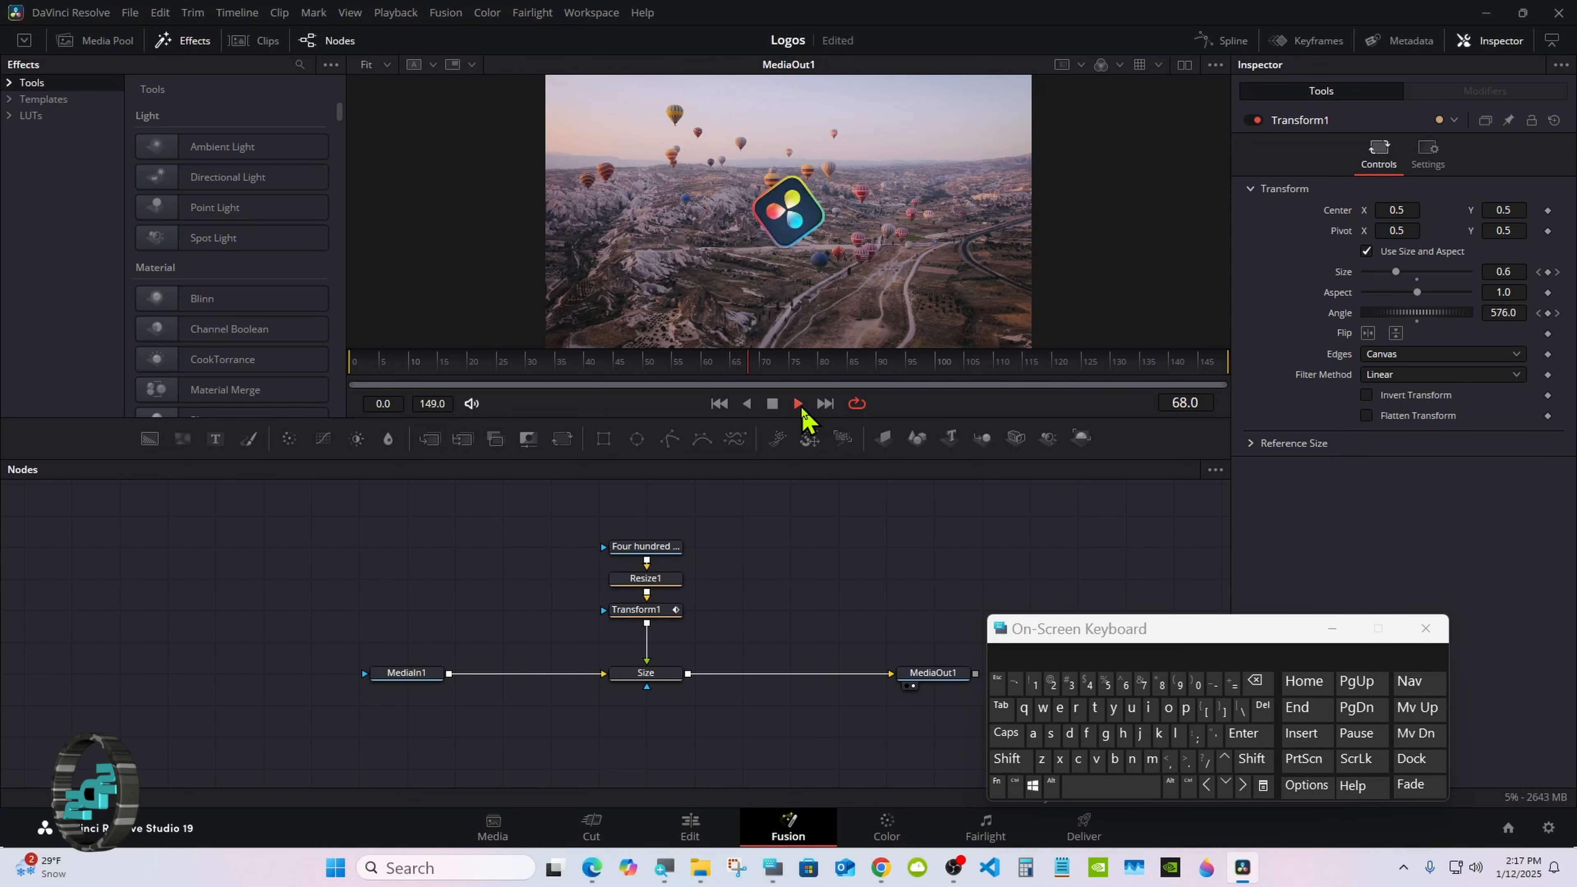
pyautogui.click(772, 404)
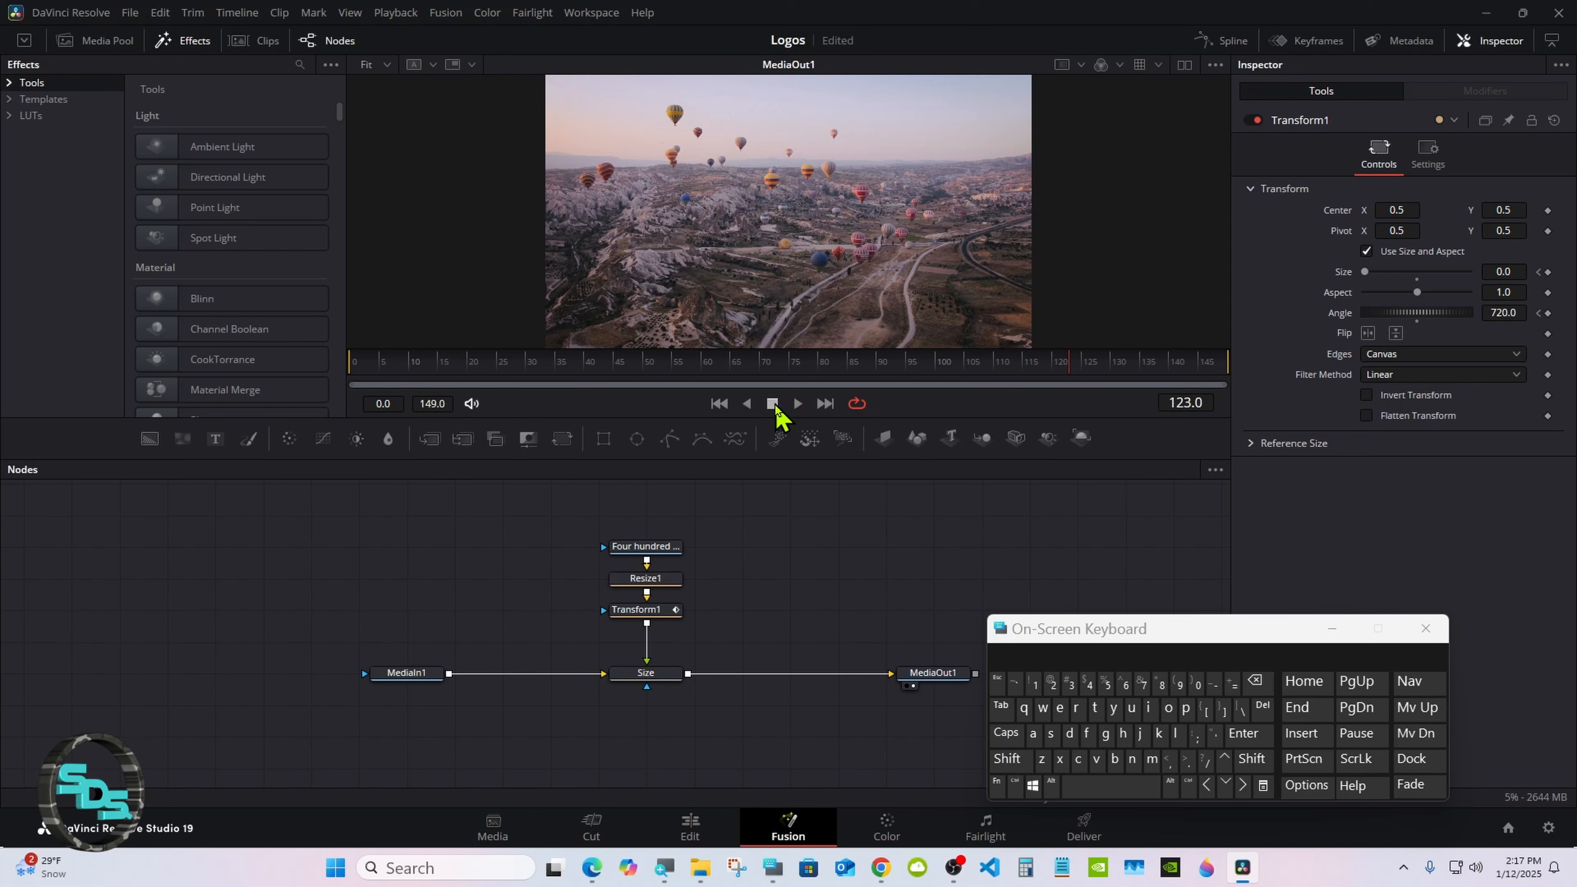
# Step: Show Transform1's Size and Angle curves in the Spline editor and fit them to the view
pyautogui.moveTo(1118, 636); pyautogui.dragTo(559, 652)
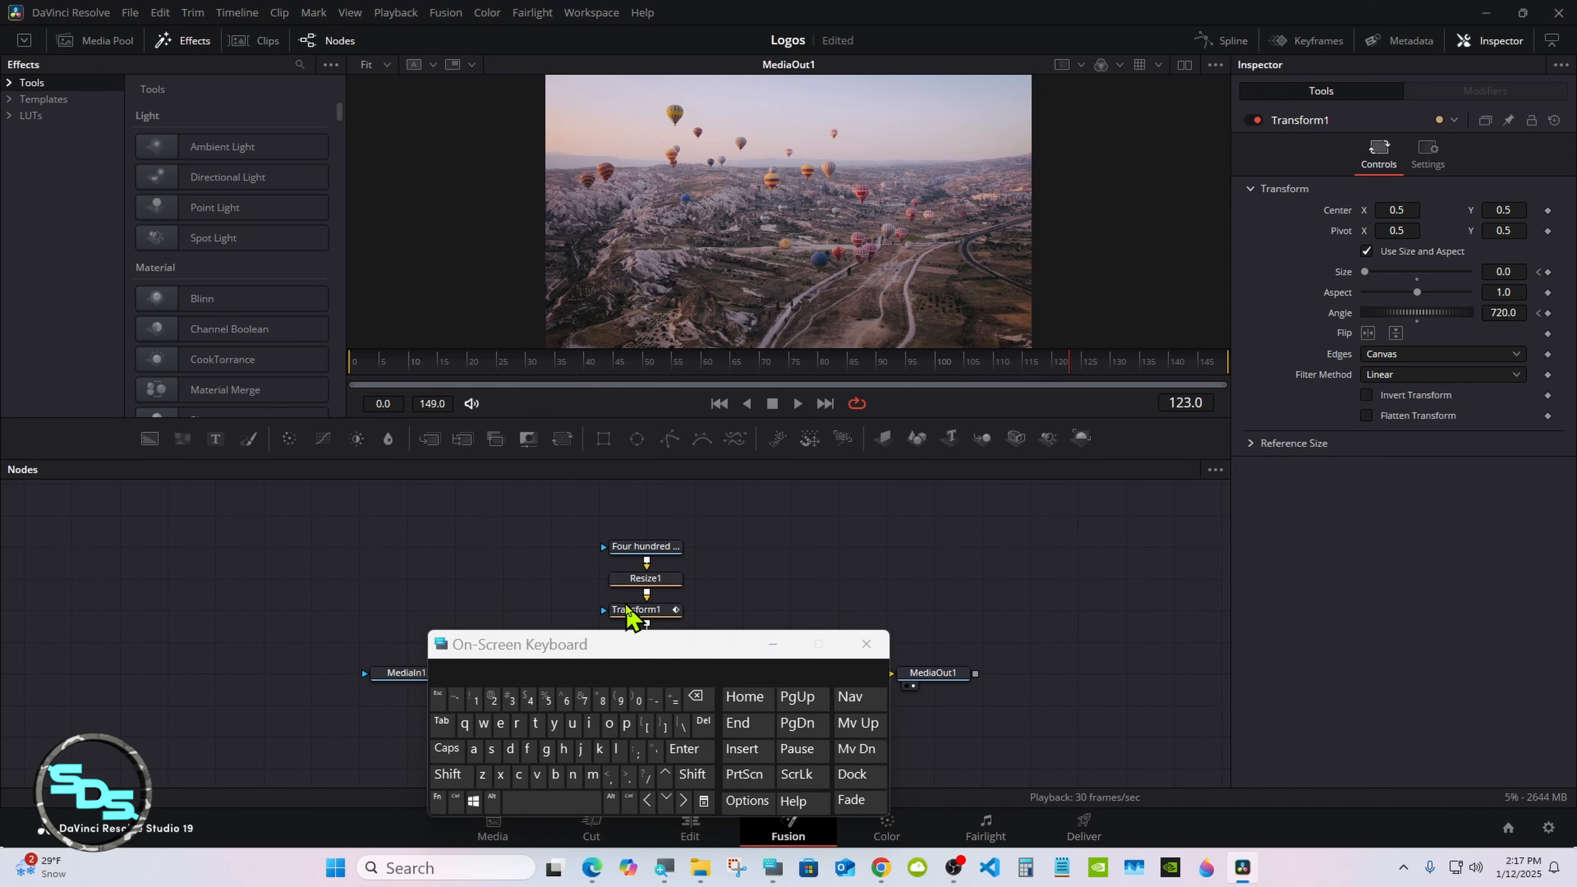
pyautogui.click(628, 610)
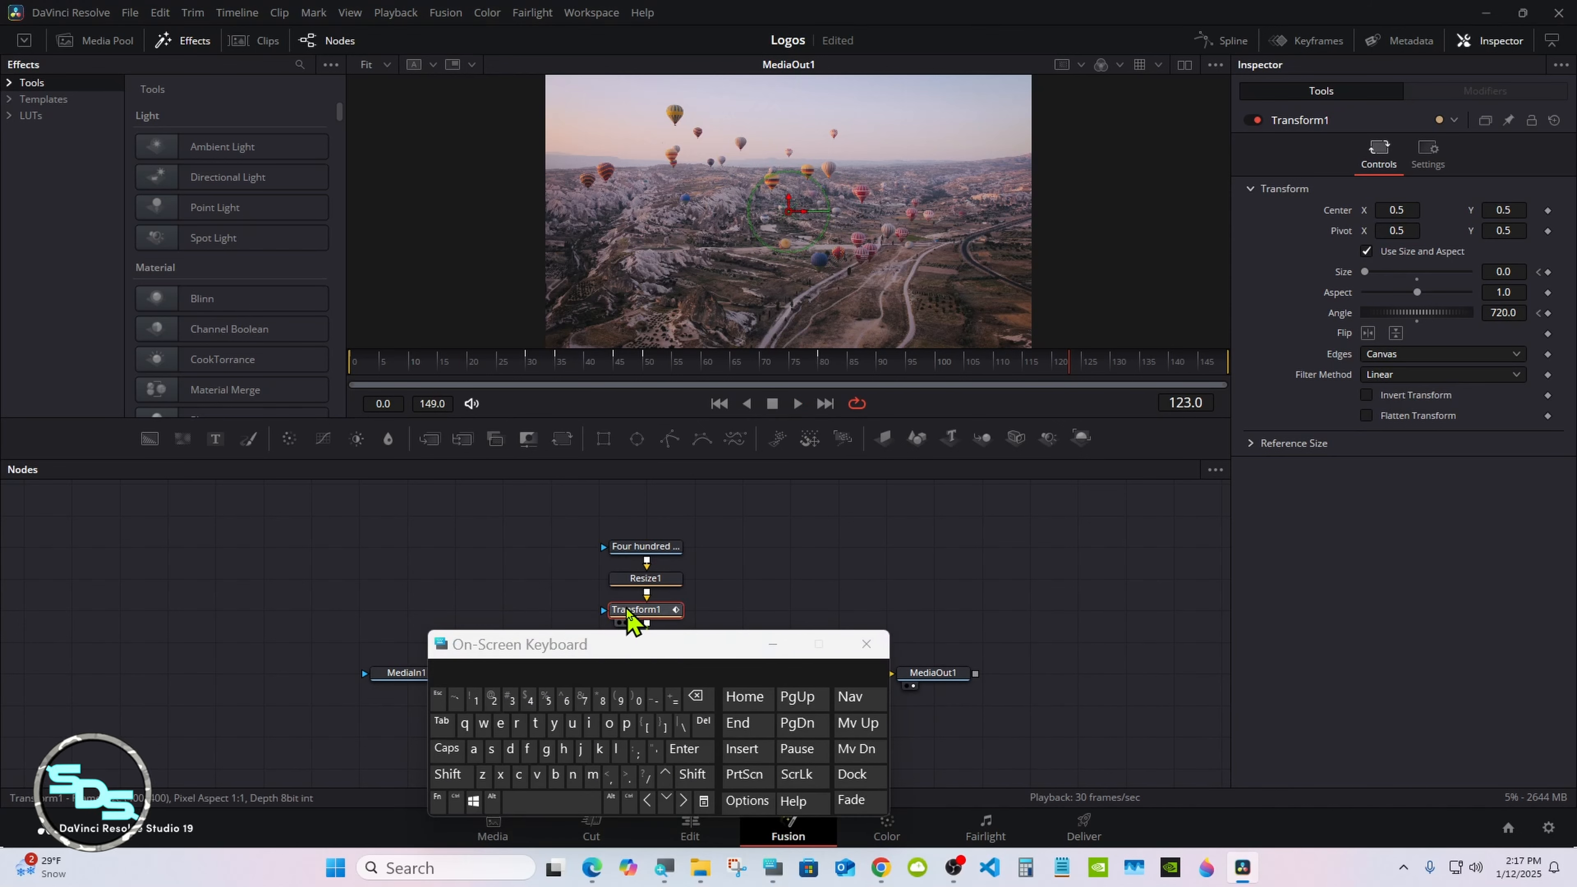
pyautogui.click(1227, 41)
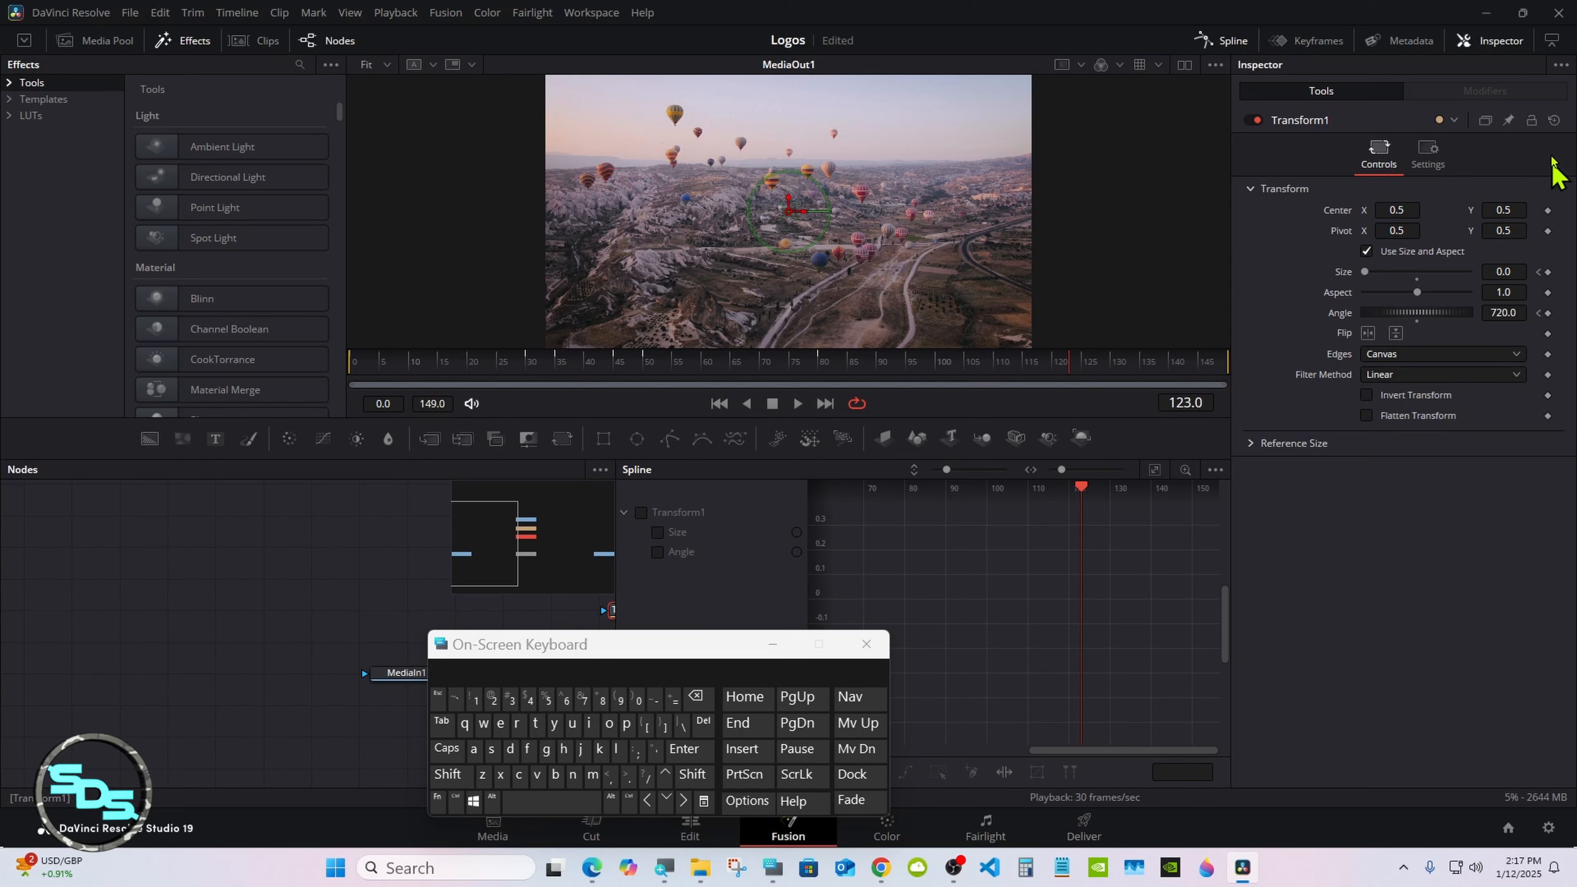
pyautogui.click(1553, 42)
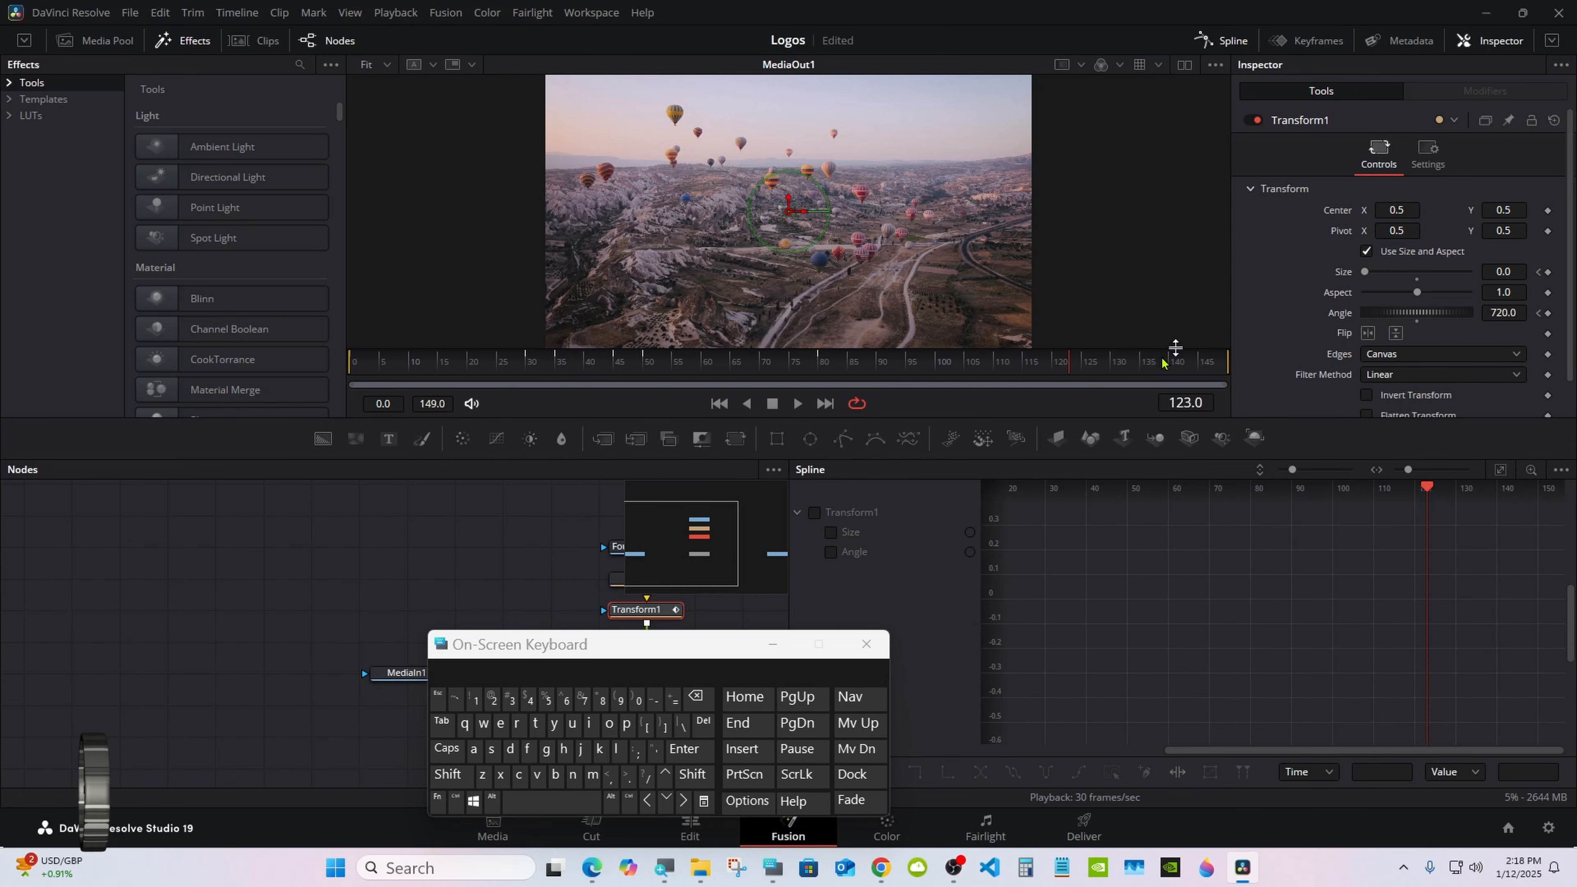
pyautogui.click(814, 513)
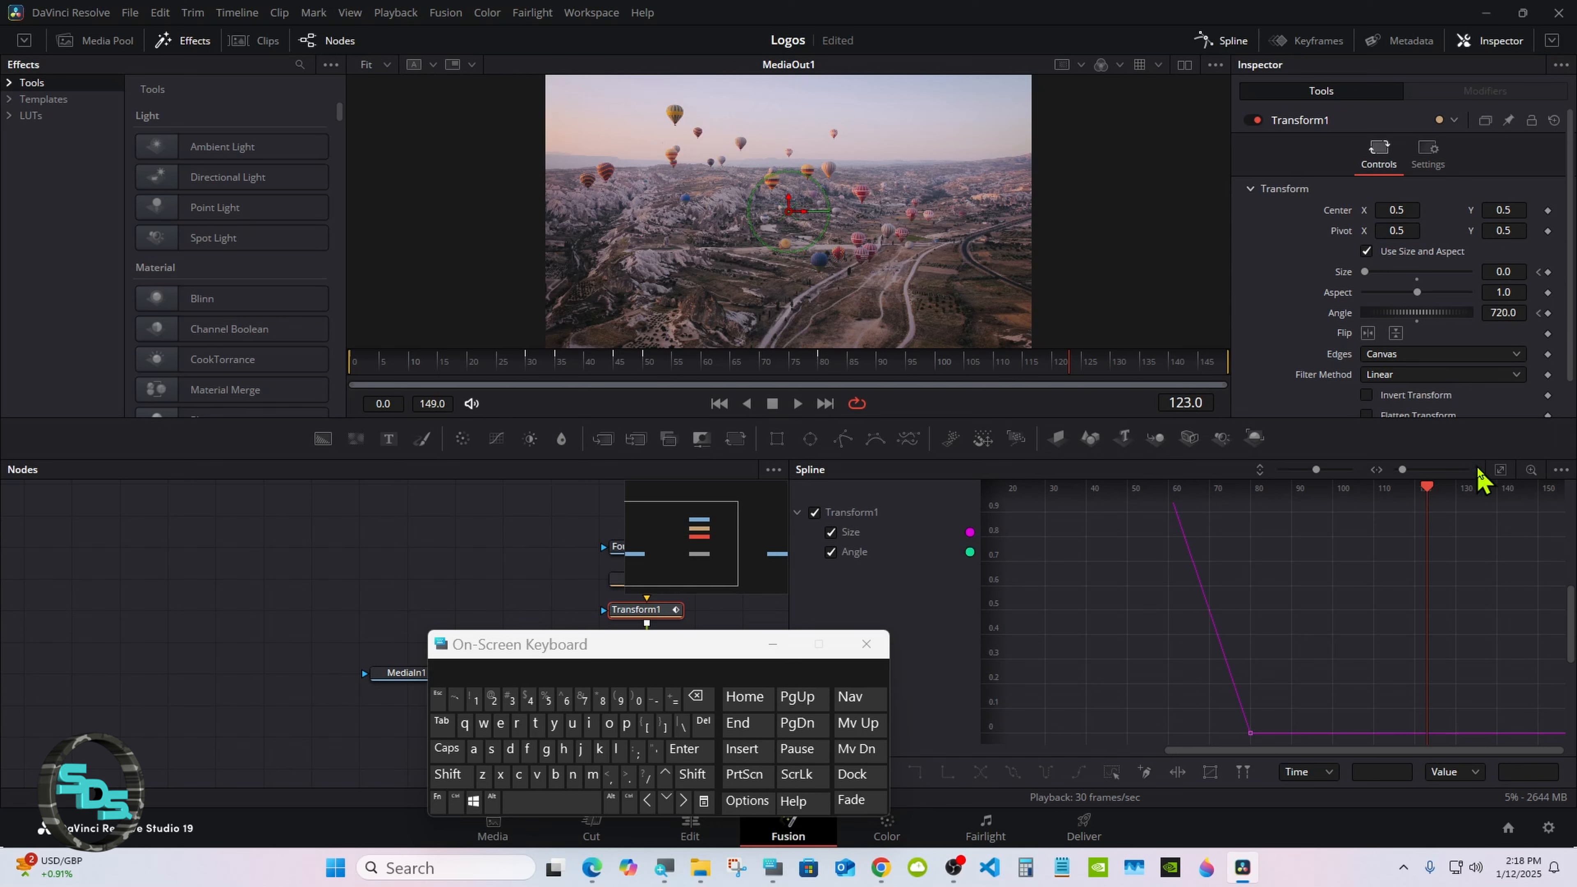
pyautogui.click(1501, 471)
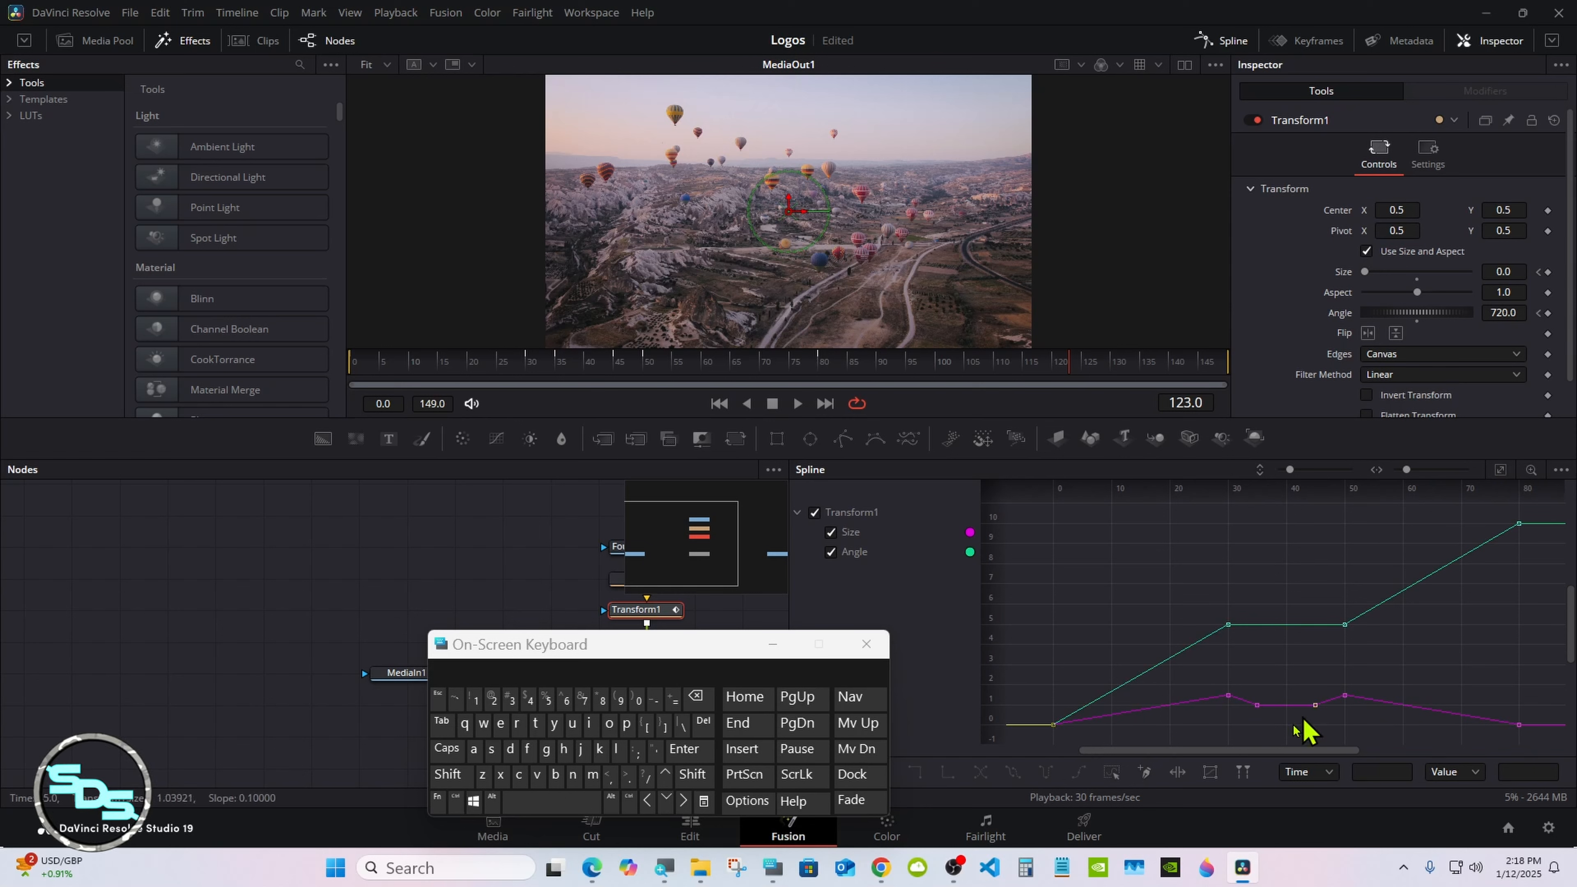
# Step: Flatten all keyframes on Transform1's Size and Angle curves to ease the motion, and close the Spline editor
pyautogui.click(1112, 772)
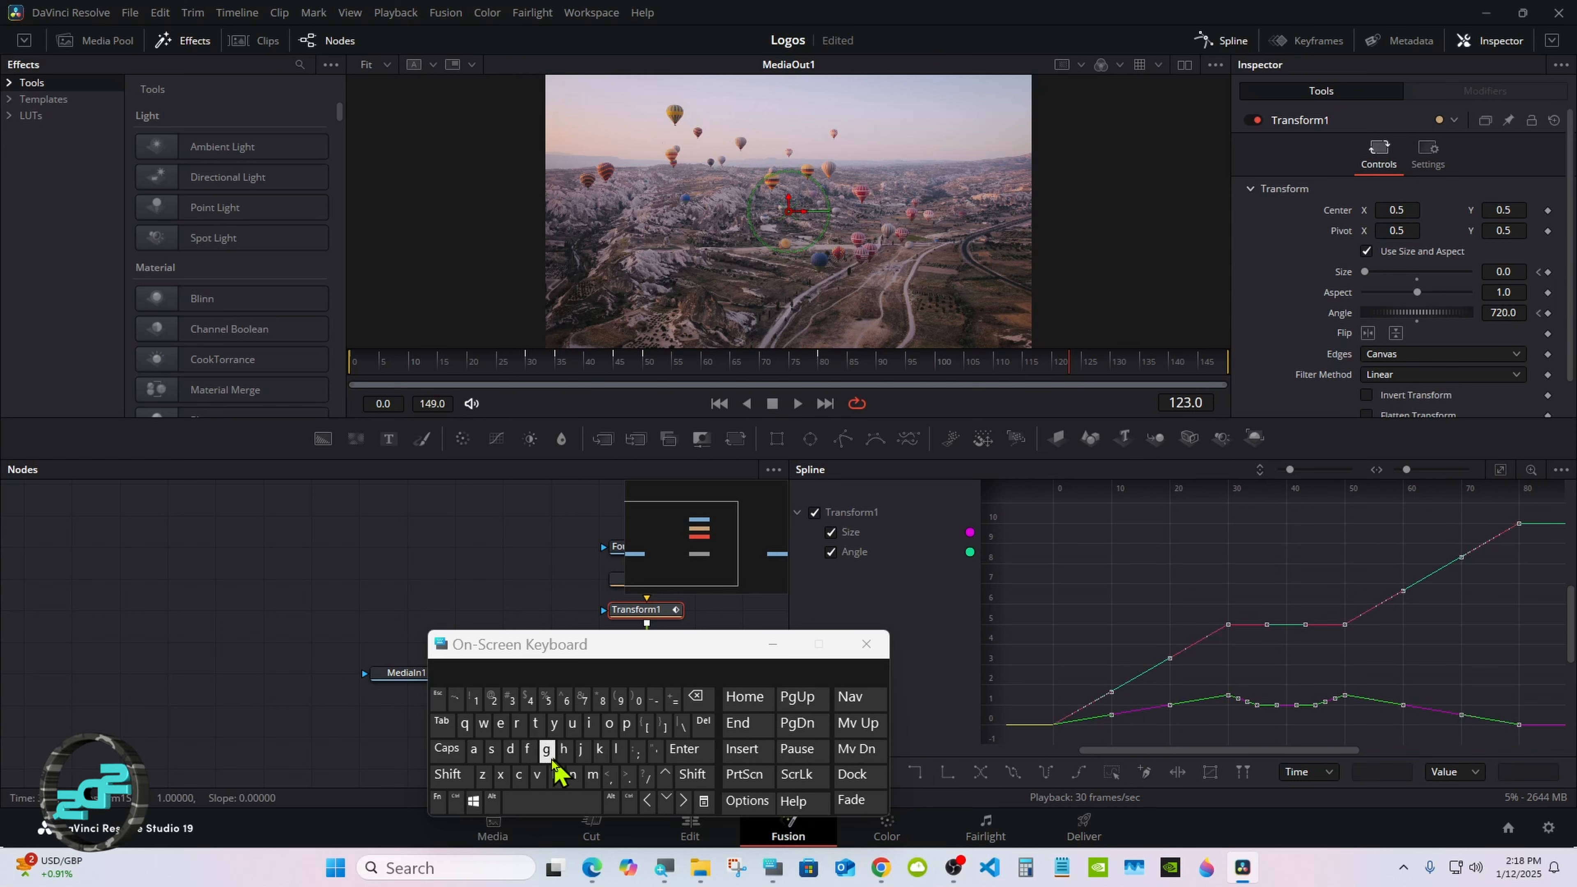
pyautogui.click(529, 749)
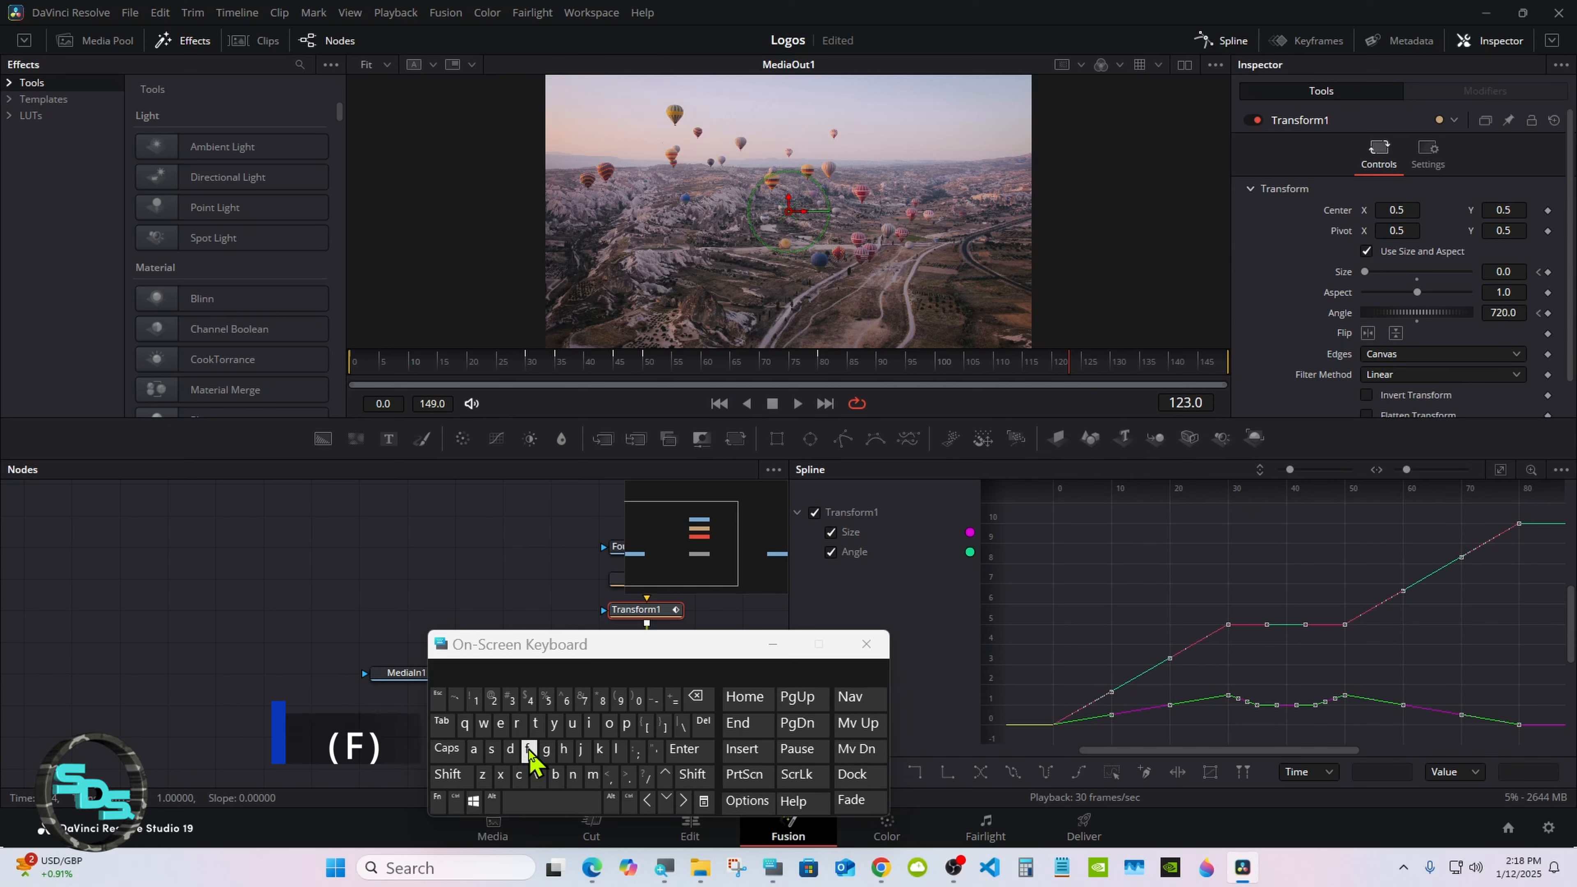
pyautogui.click(816, 513)
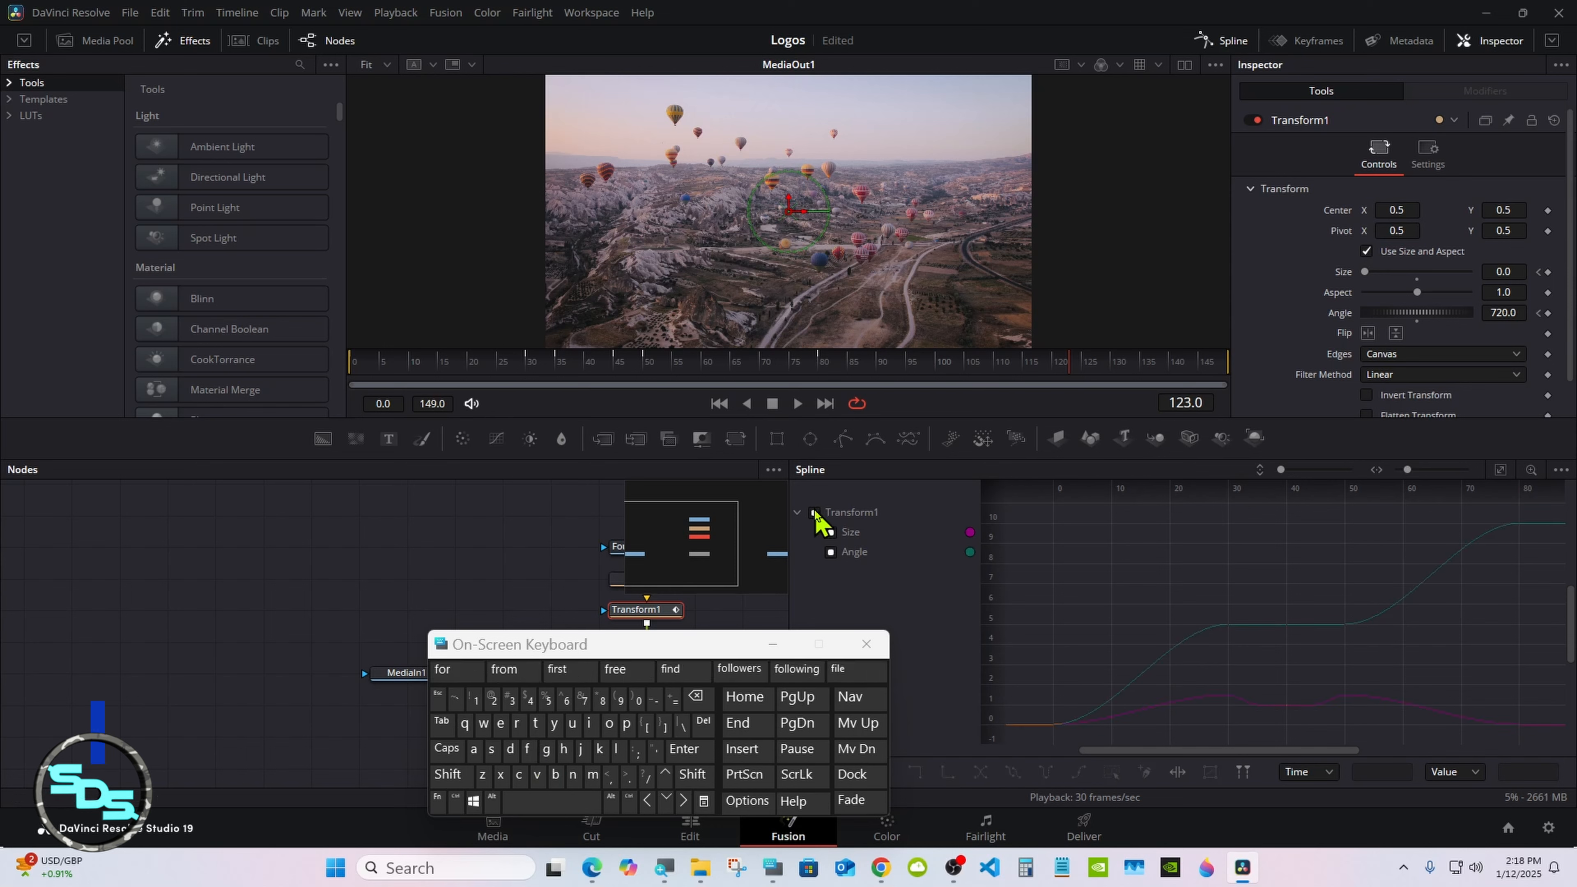
pyautogui.click(1221, 41)
# Step: Add a Keyframe Stretcher node between the Size merge and MediaOut1
pyautogui.moveTo(652, 645); pyautogui.dragTo(1201, 523)
pyautogui.click(673, 679)
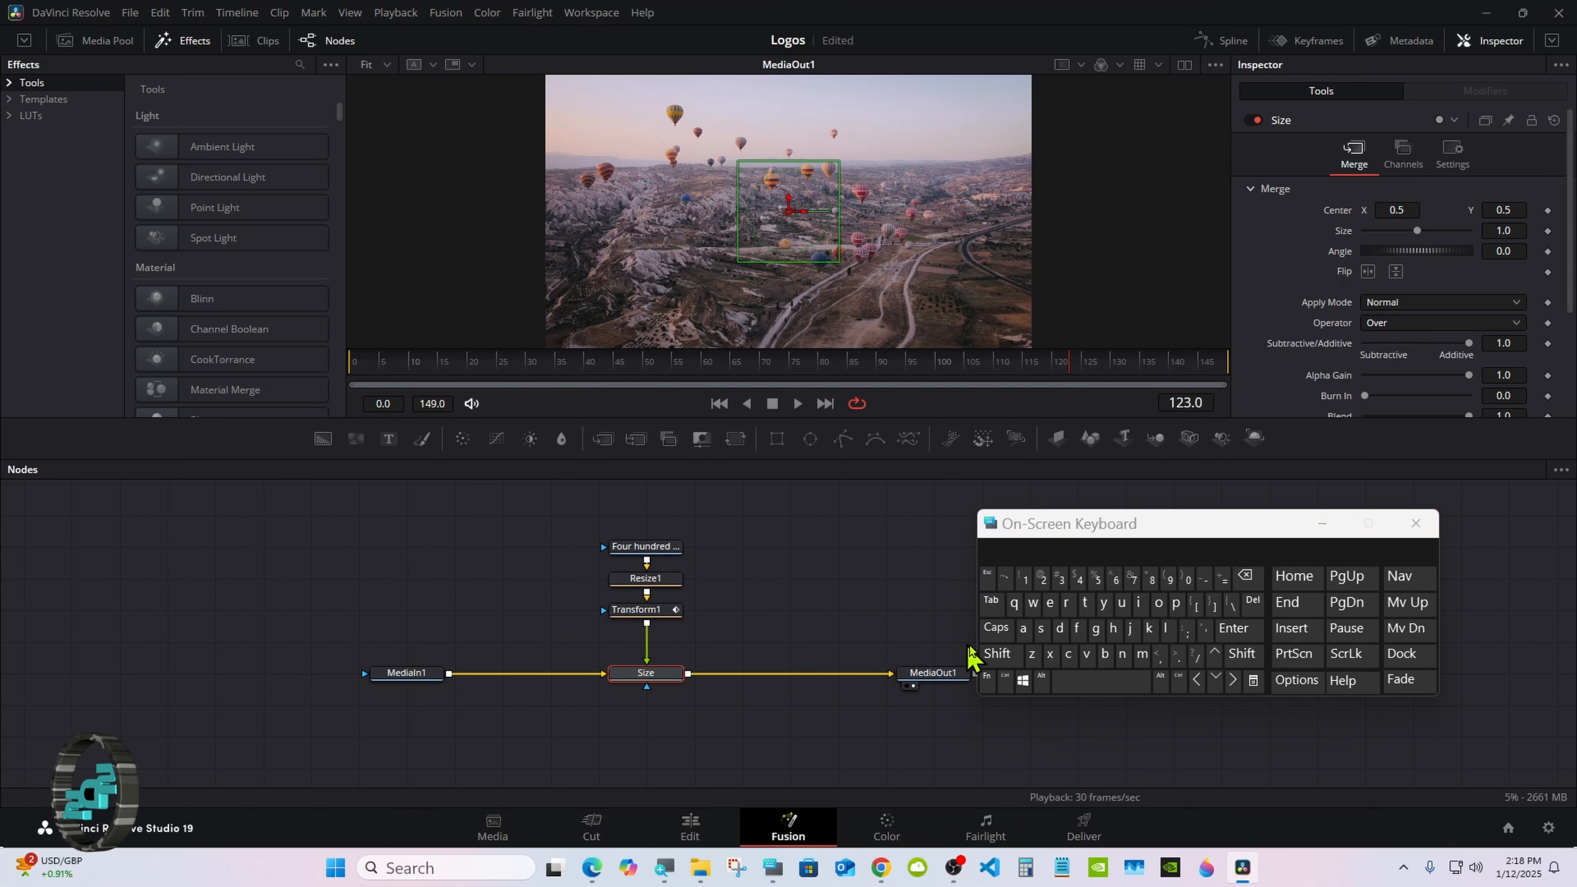
pyautogui.click(997, 654)
pyautogui.click(1101, 681)
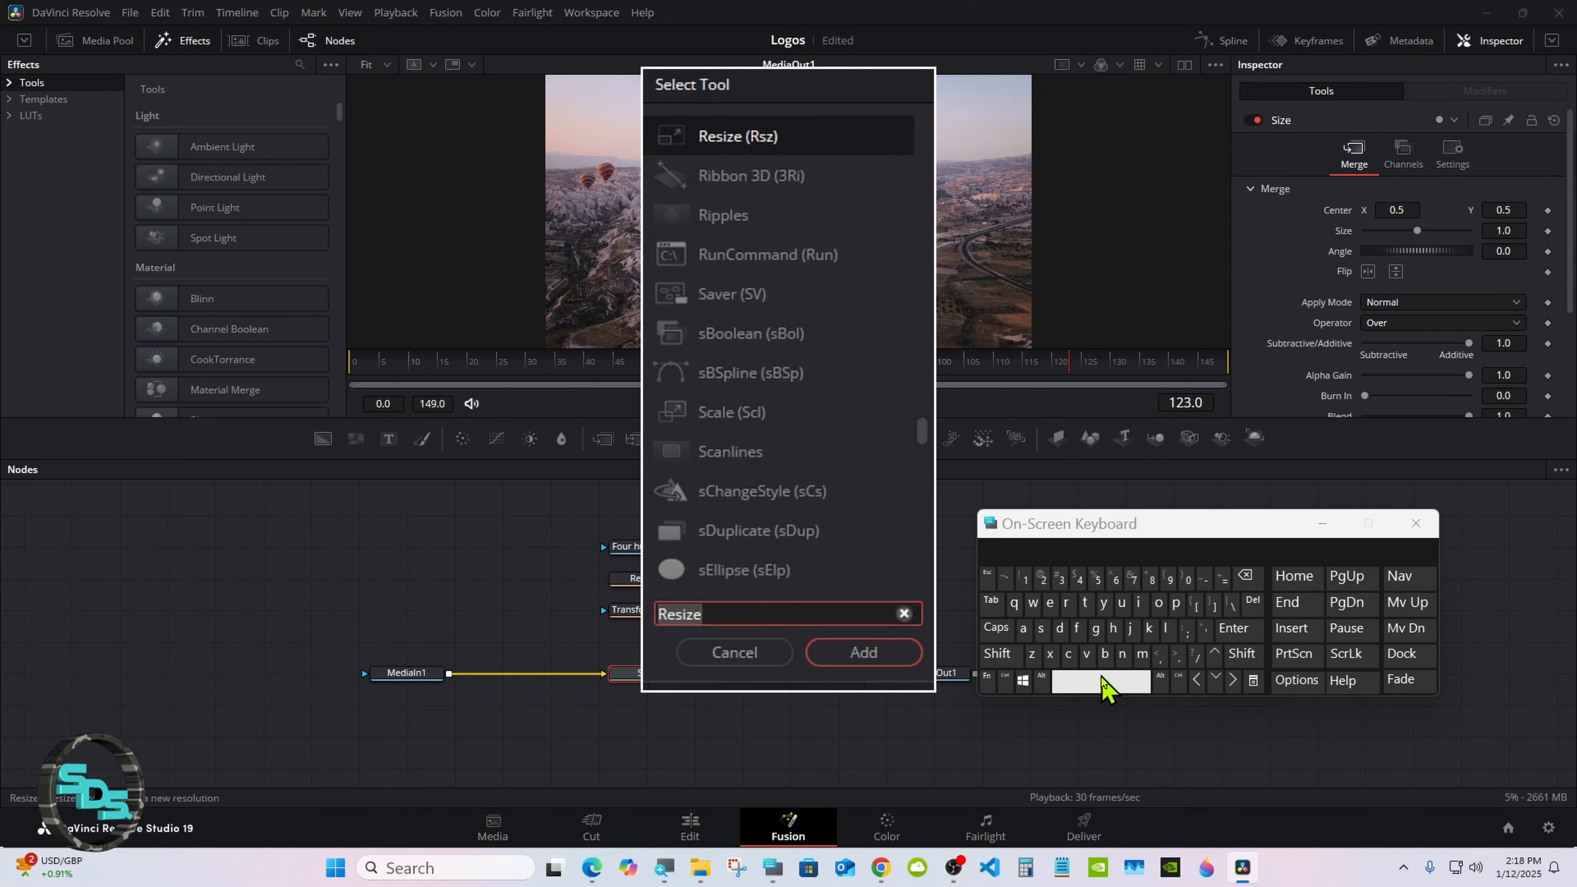
pyautogui.click(1149, 628)
pyautogui.click(1049, 602)
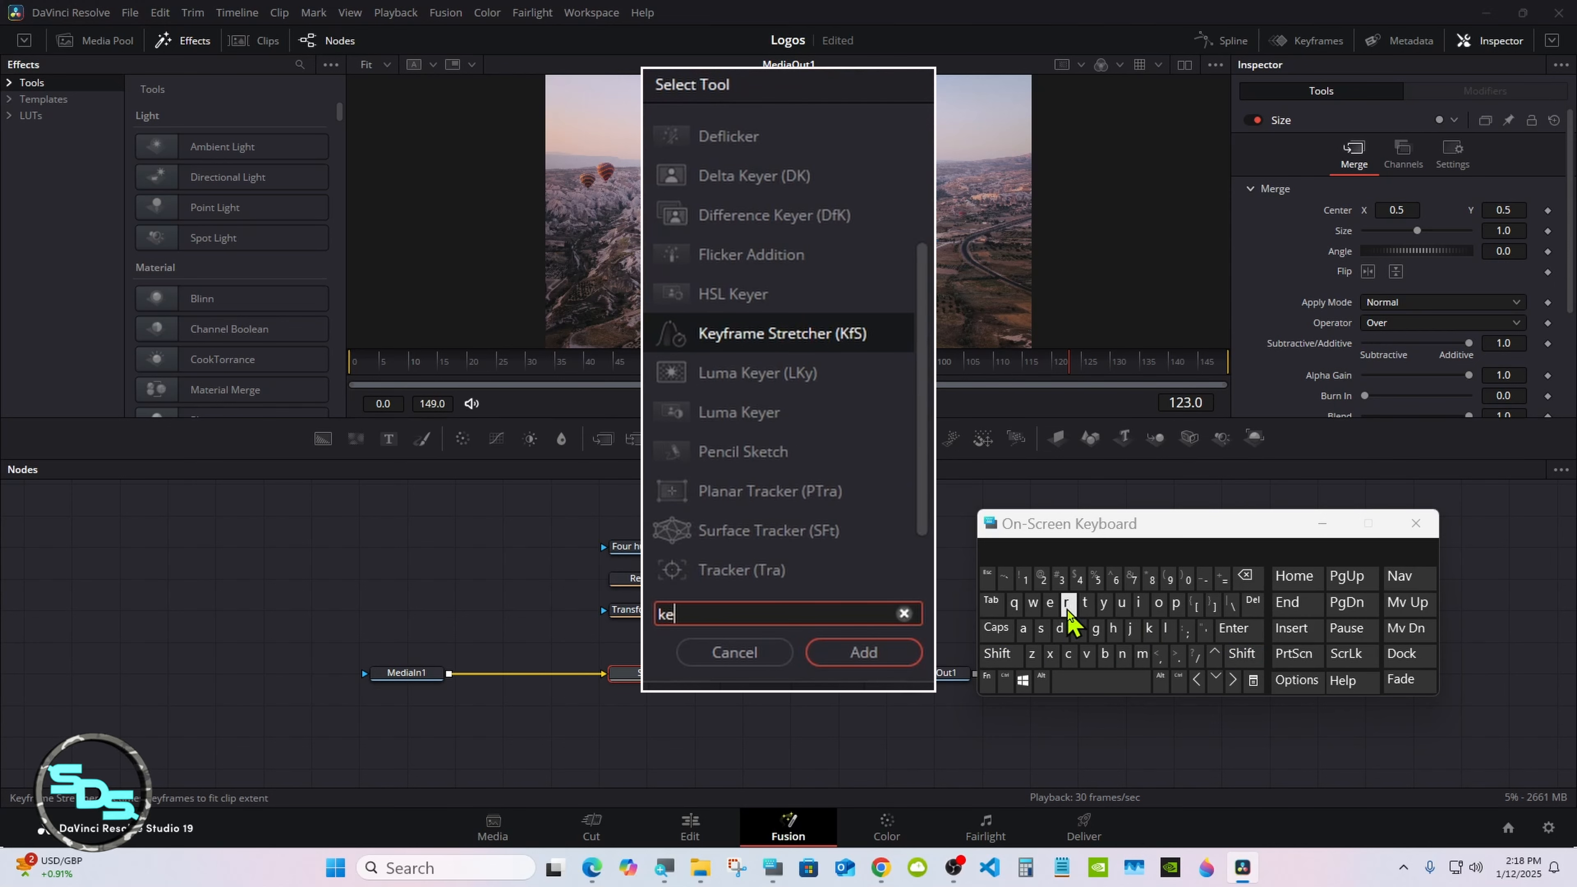
pyautogui.click(1103, 603)
pyautogui.click(768, 339)
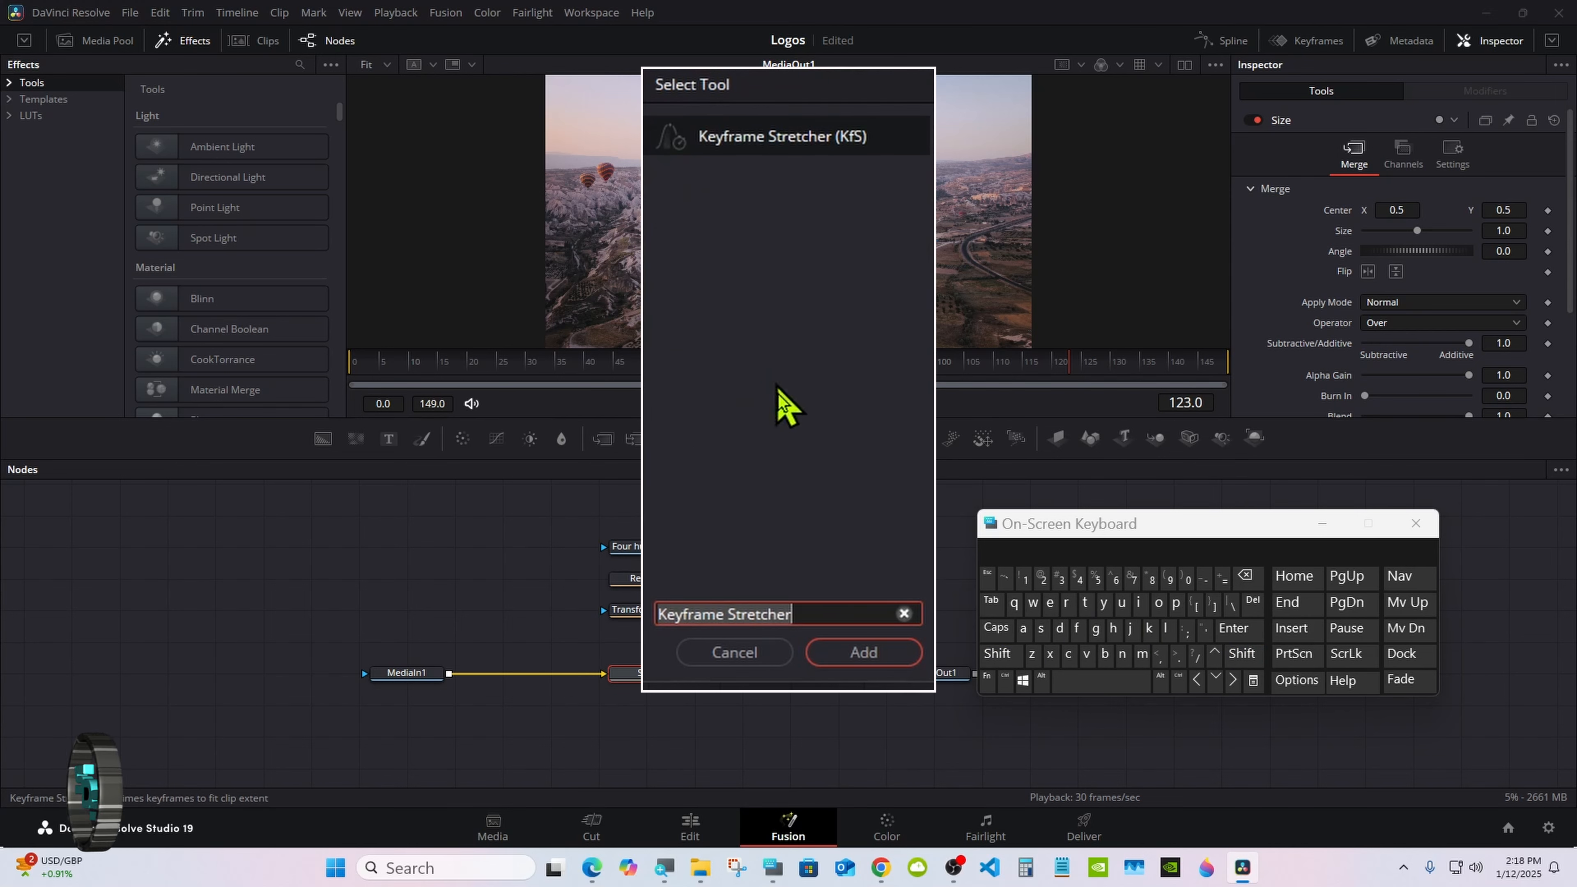
pyautogui.click(860, 653)
# Step: Inspect Transform1's Size and Angle keyframes at frame 35
pyautogui.moveTo(1072, 534); pyautogui.dragTo(1146, 583)
pyautogui.click(645, 610)
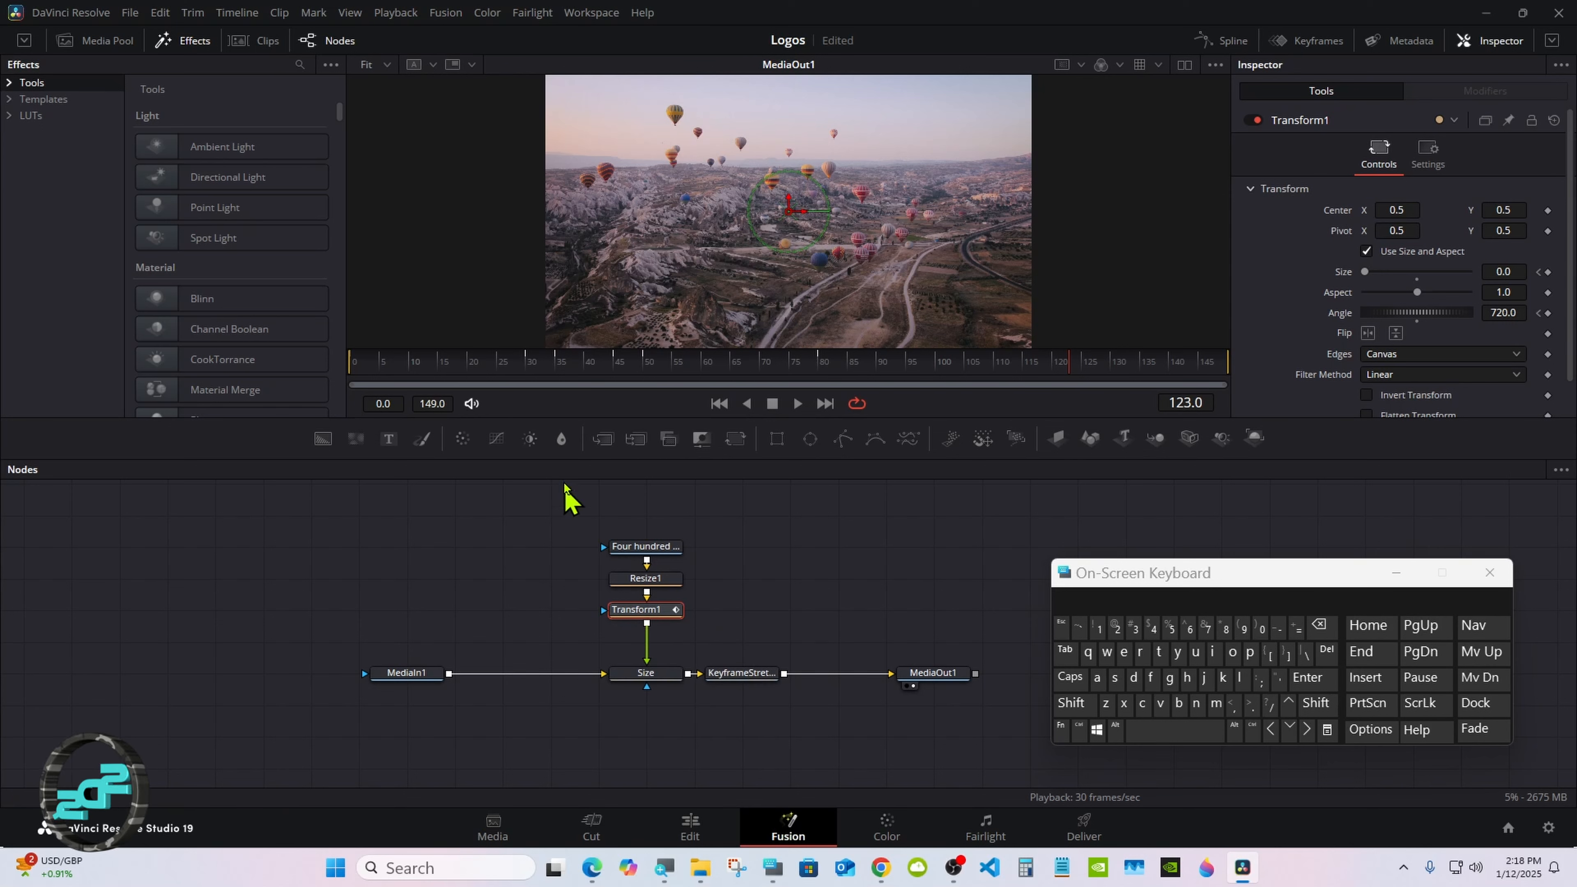
pyautogui.click(558, 371)
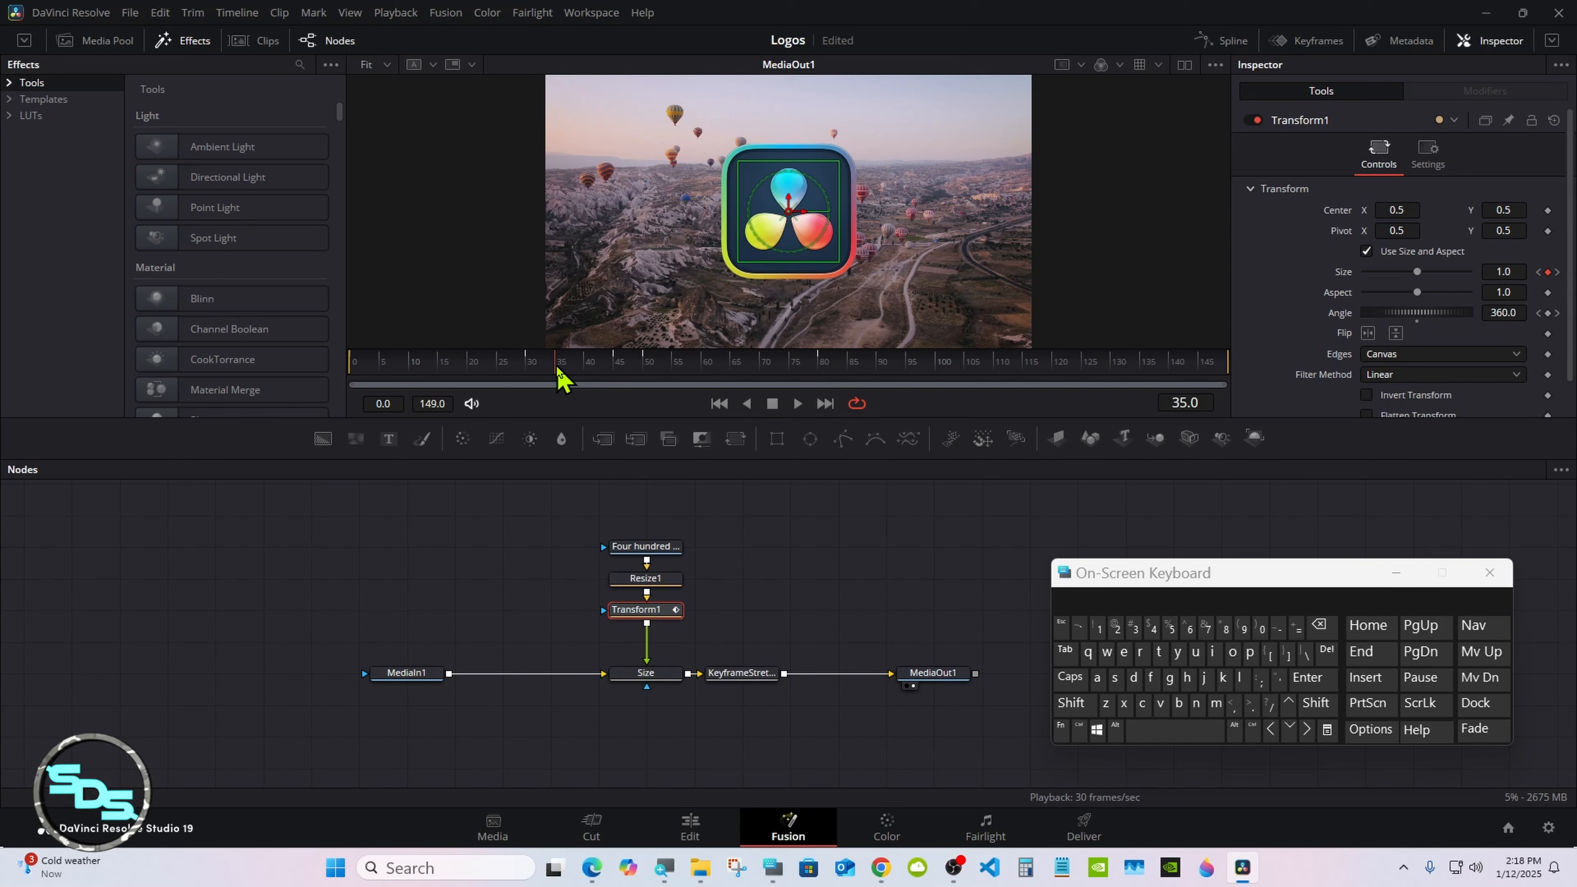
# Step: Set the Keyframe Stretcher's Stretch Start to 35 and Stretch End to 45
pyautogui.click(761, 672)
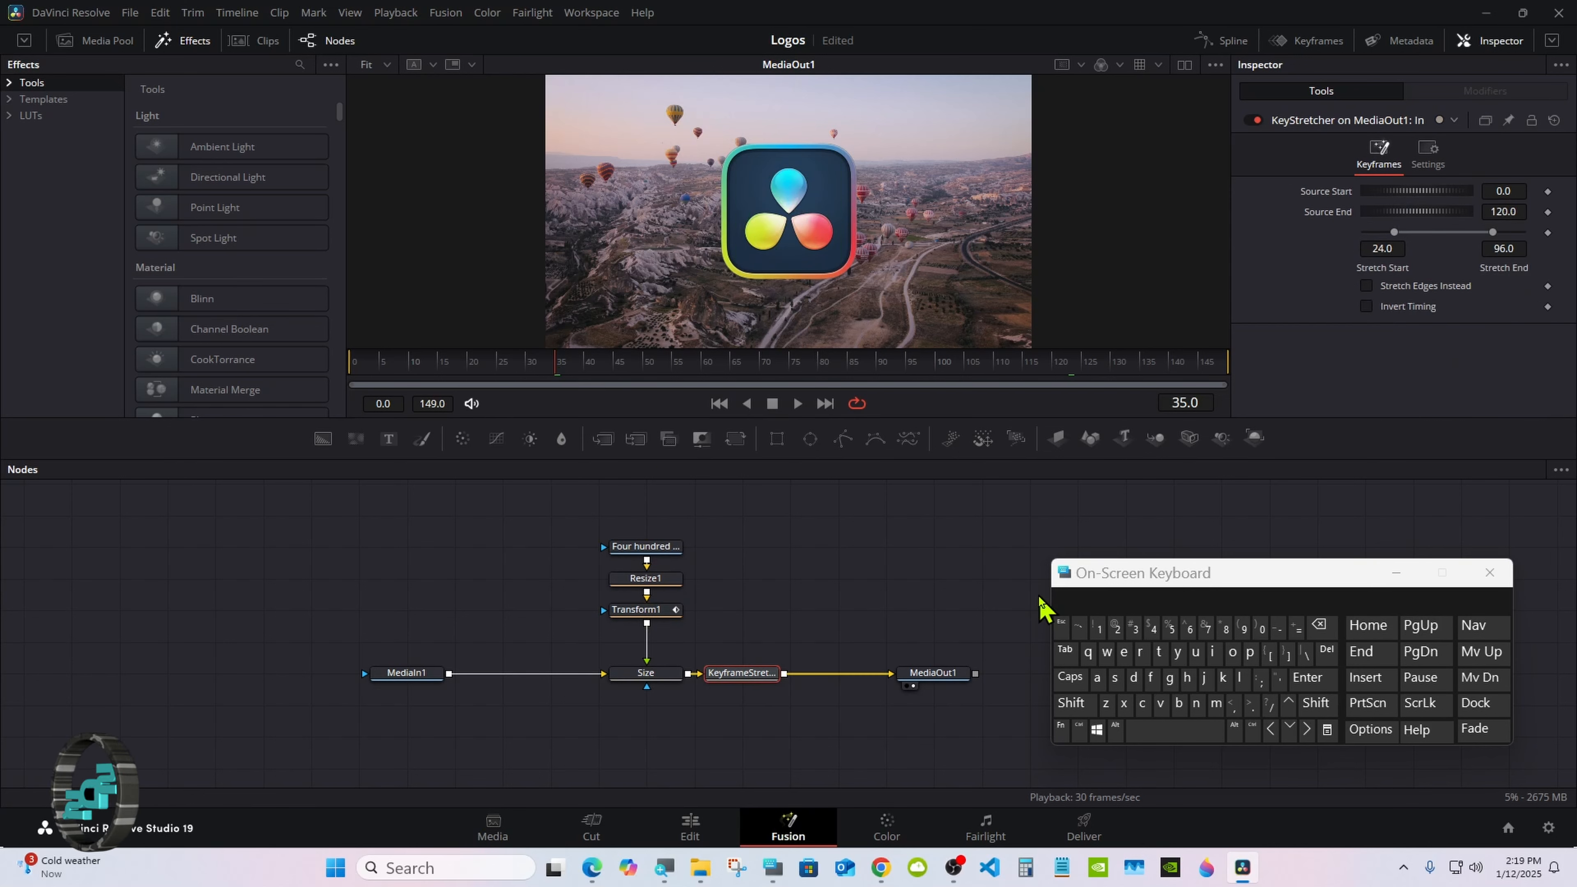
pyautogui.click(1398, 244)
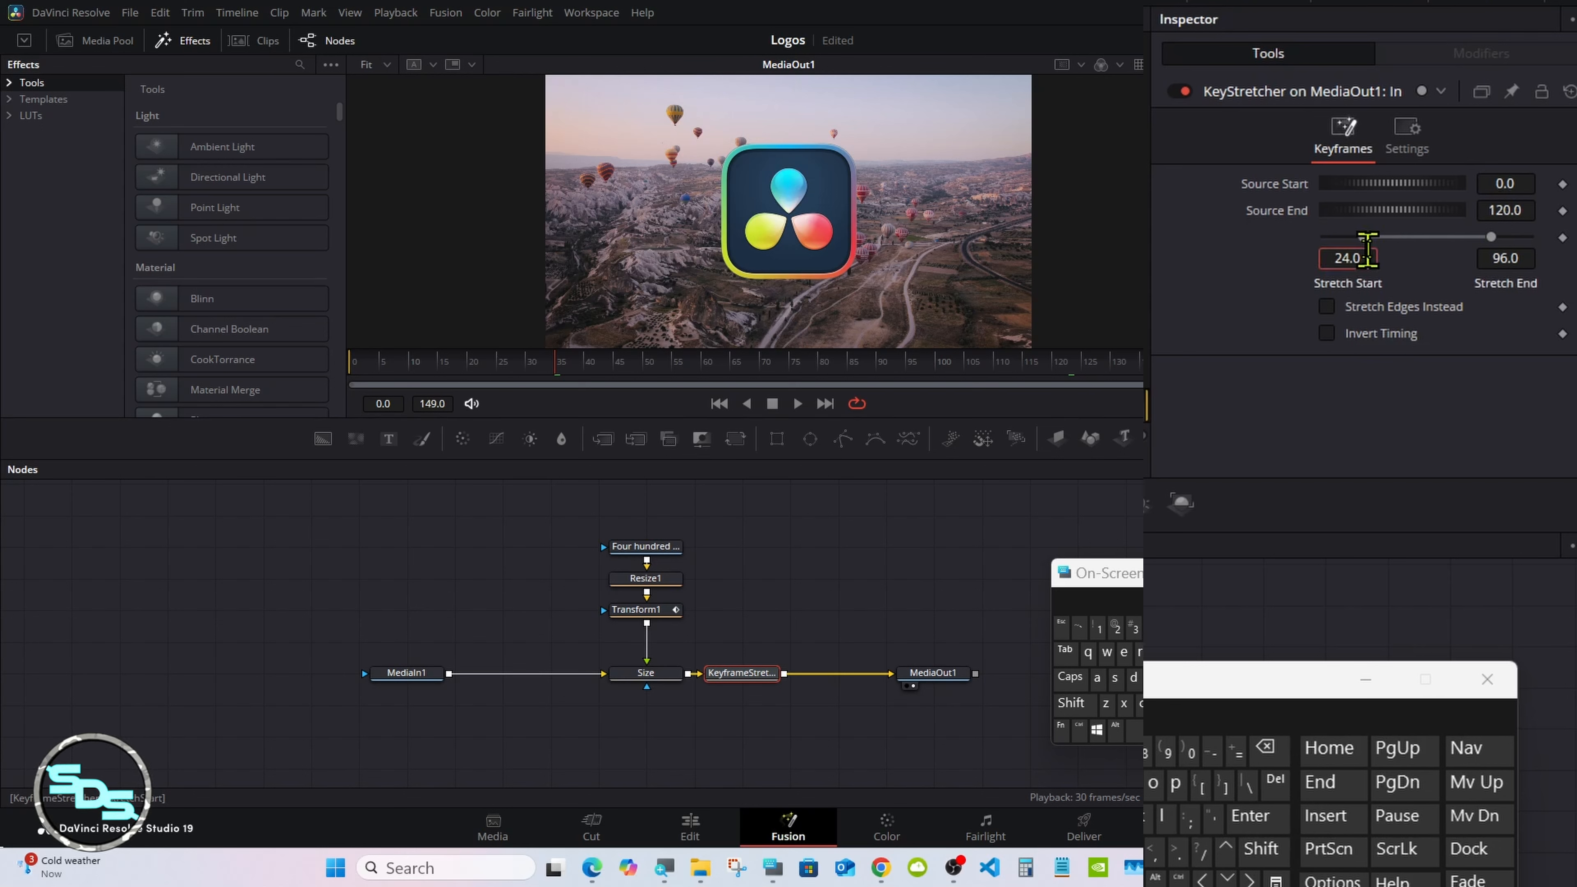
pyautogui.click(1265, 748)
pyautogui.click(1265, 747)
pyautogui.click(1266, 747)
pyautogui.click(1265, 747)
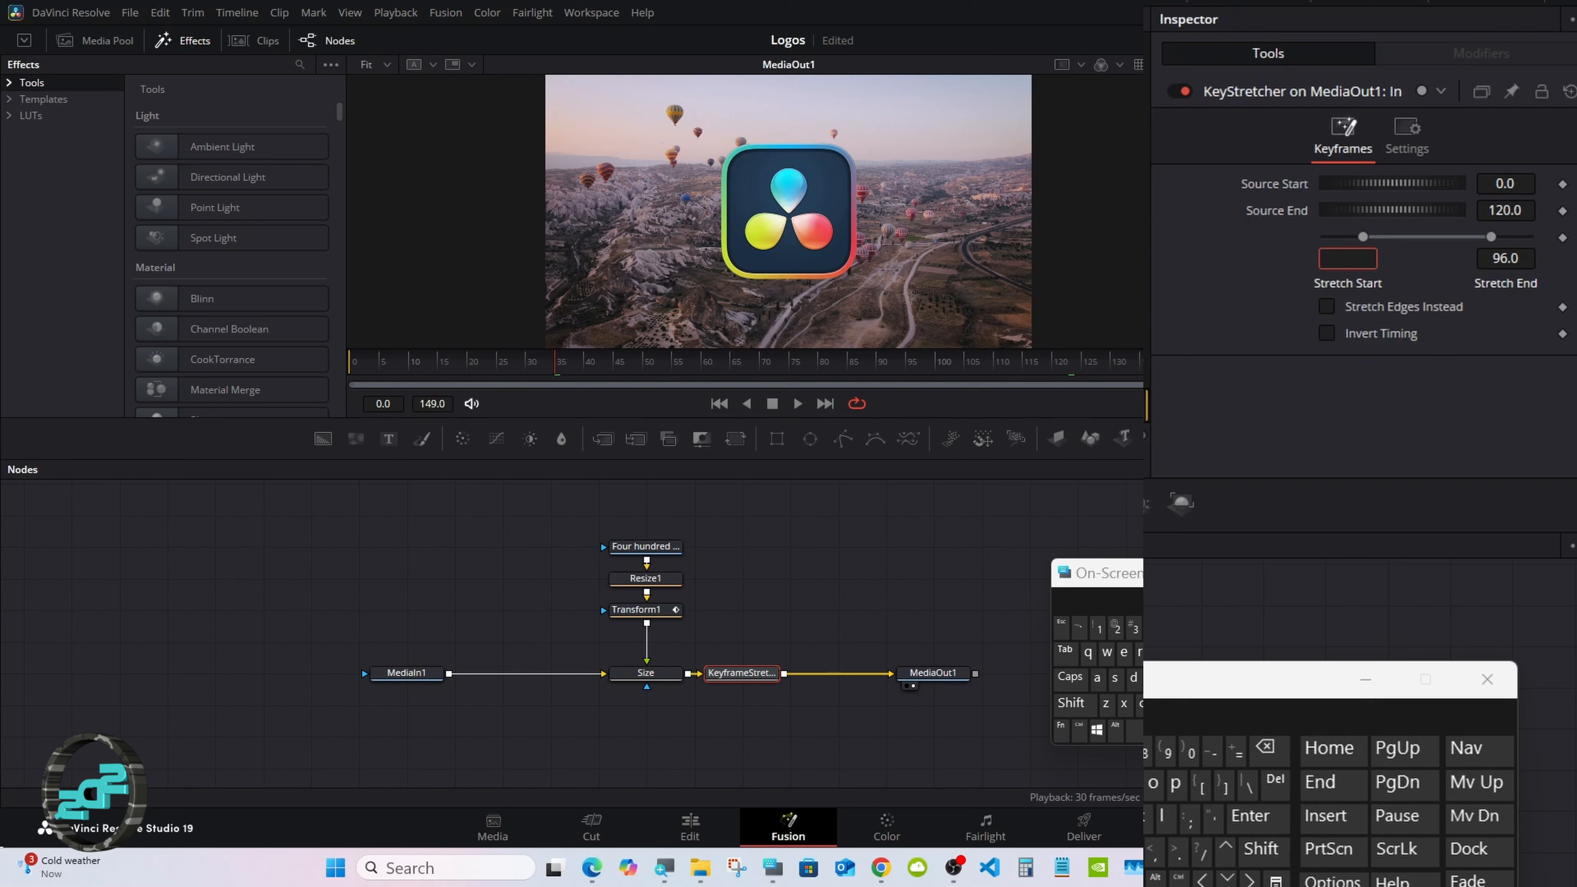
pyautogui.click(1130, 629)
pyautogui.click(1169, 629)
pyautogui.click(1234, 810)
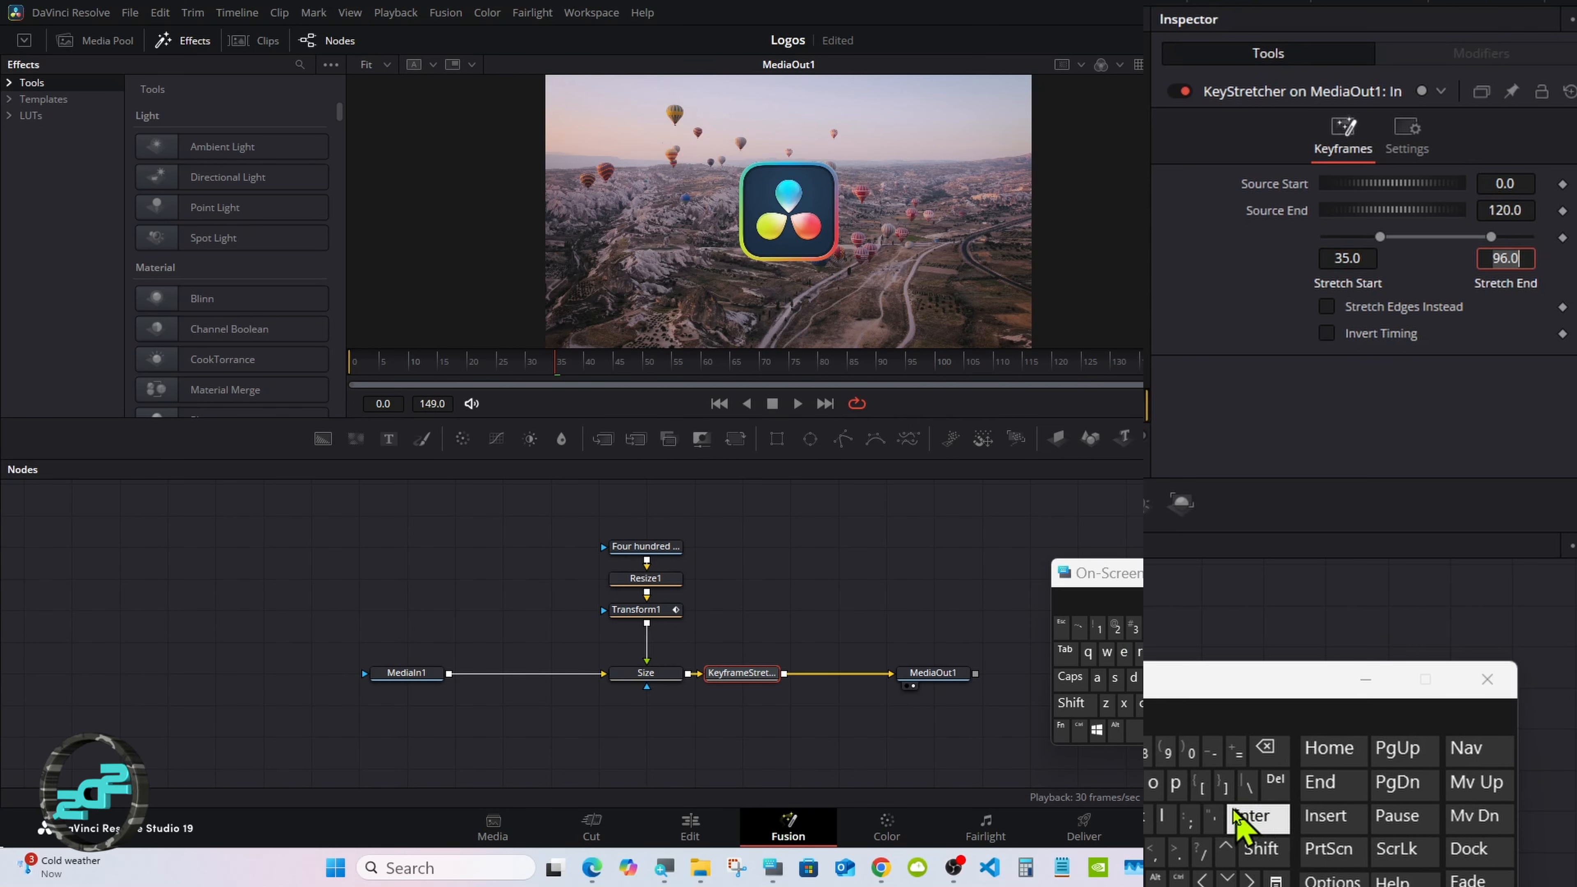
pyautogui.click(1248, 815)
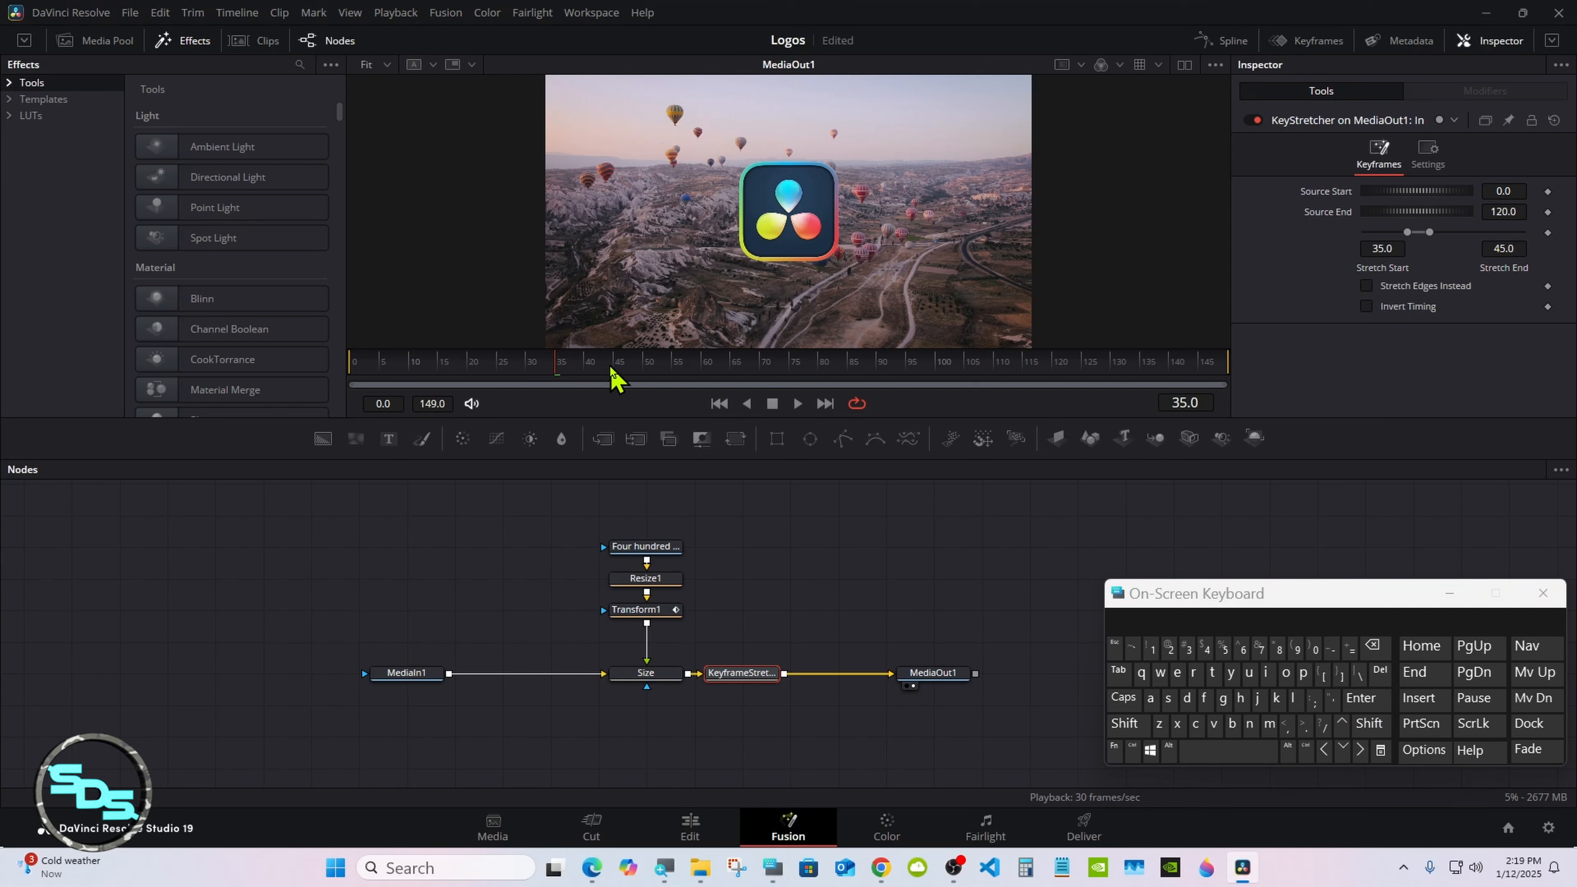
# Step: Lower the Keyframe Stretcher's Source End to about 85.7, checking frames near the clip's end so the logo's zoom-out finishes there
pyautogui.moveTo(611, 368); pyautogui.dragTo(950, 361)
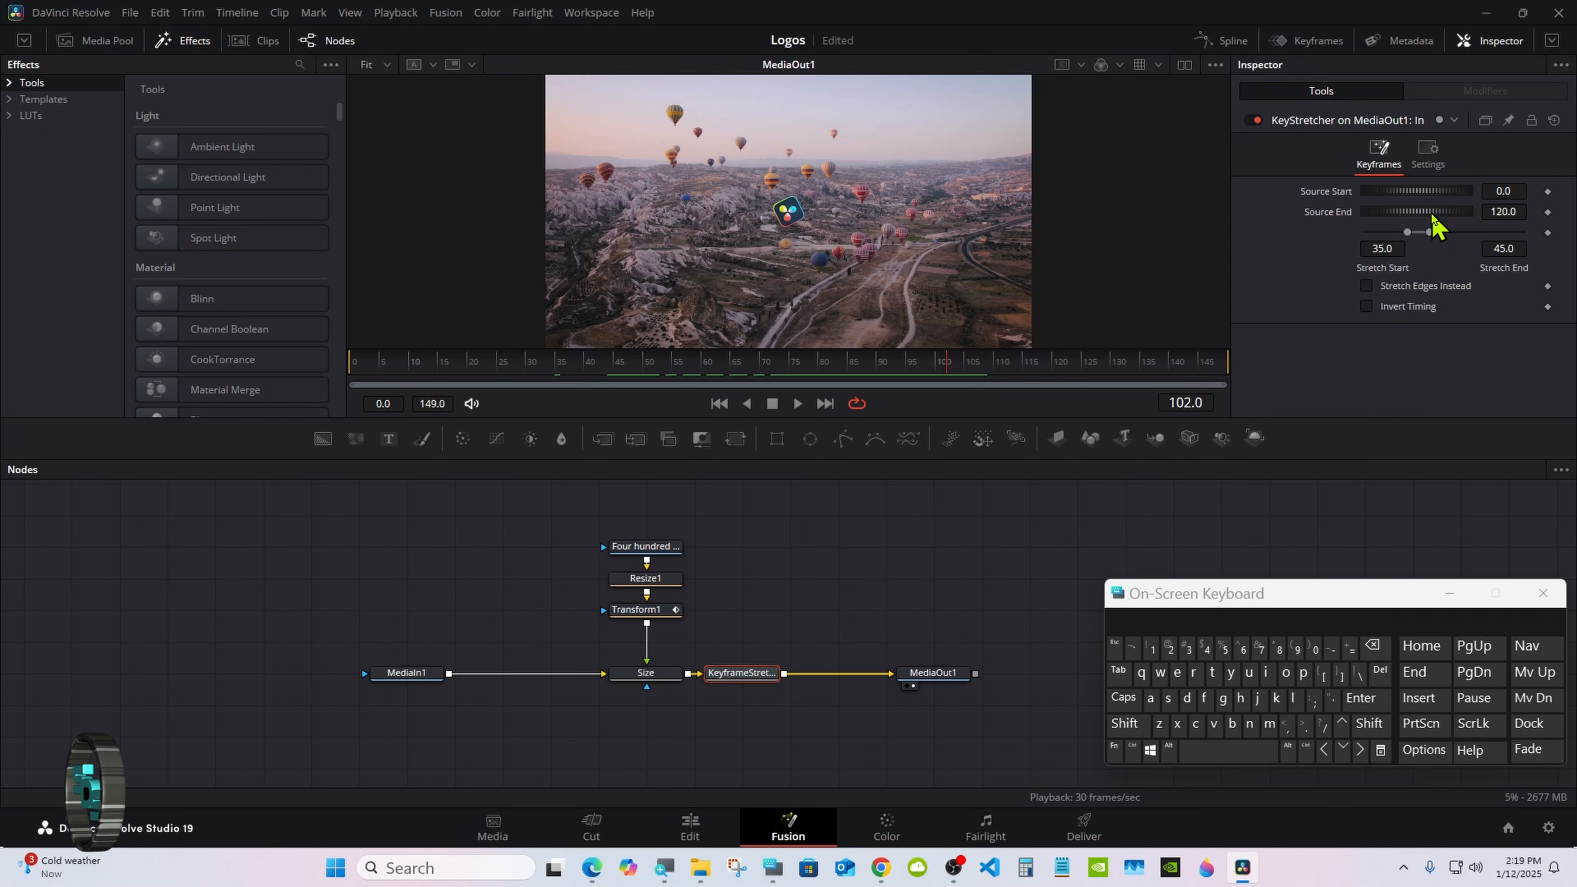
pyautogui.moveTo(1432, 213); pyautogui.dragTo(1356, 245)
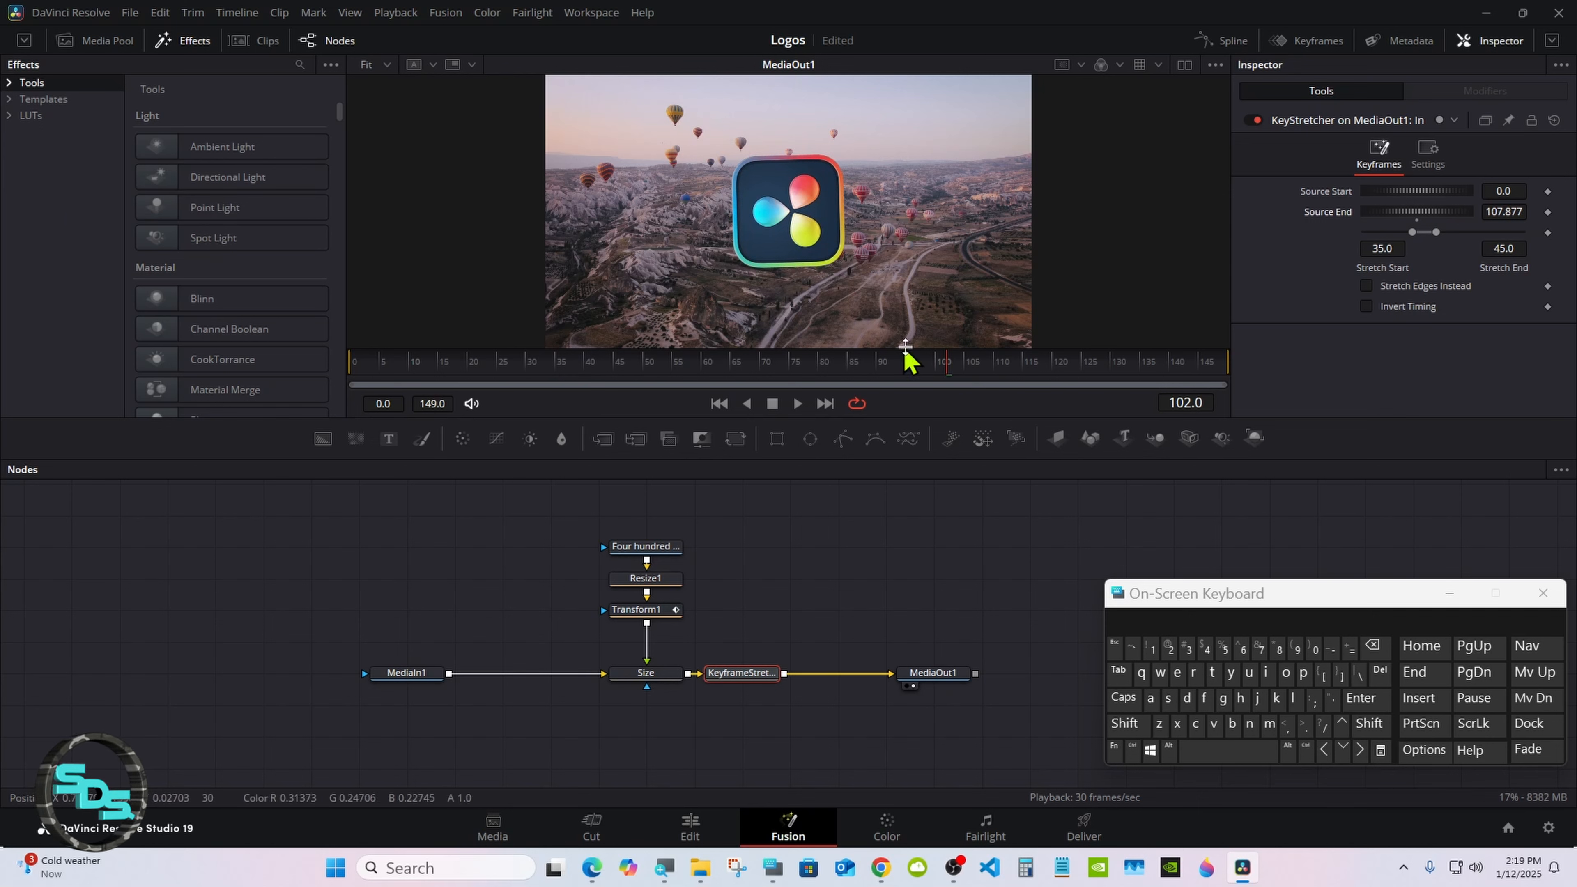
pyautogui.moveTo(970, 365); pyautogui.dragTo(1024, 368)
pyautogui.moveTo(1439, 215); pyautogui.dragTo(681, 214)
pyautogui.moveTo(1024, 360); pyautogui.dragTo(1081, 359)
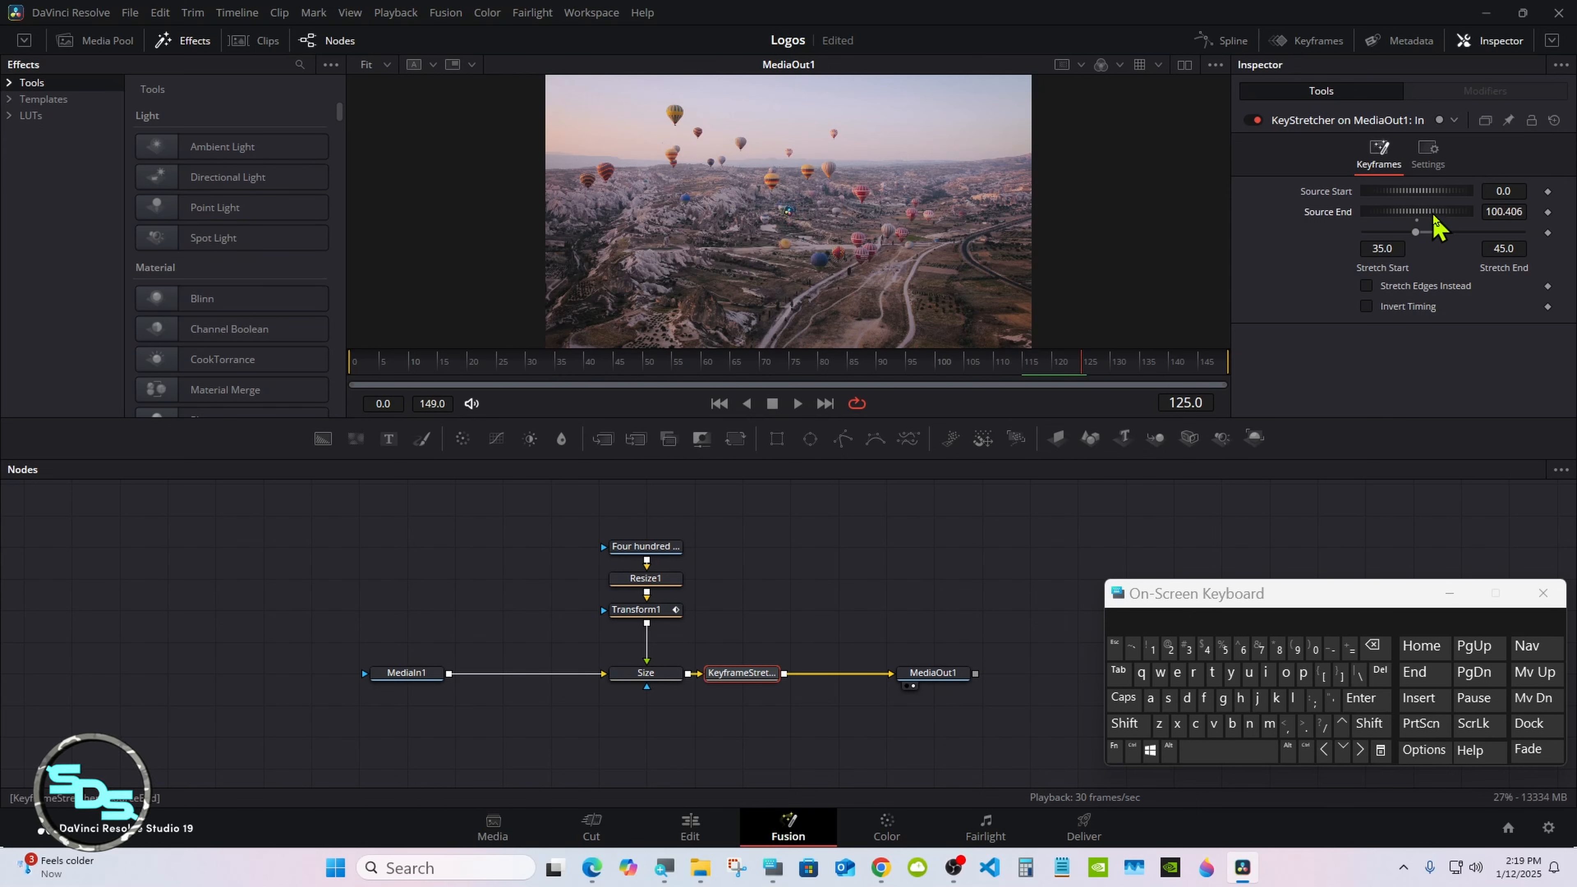
pyautogui.moveTo(1433, 215); pyautogui.dragTo(406, 214)
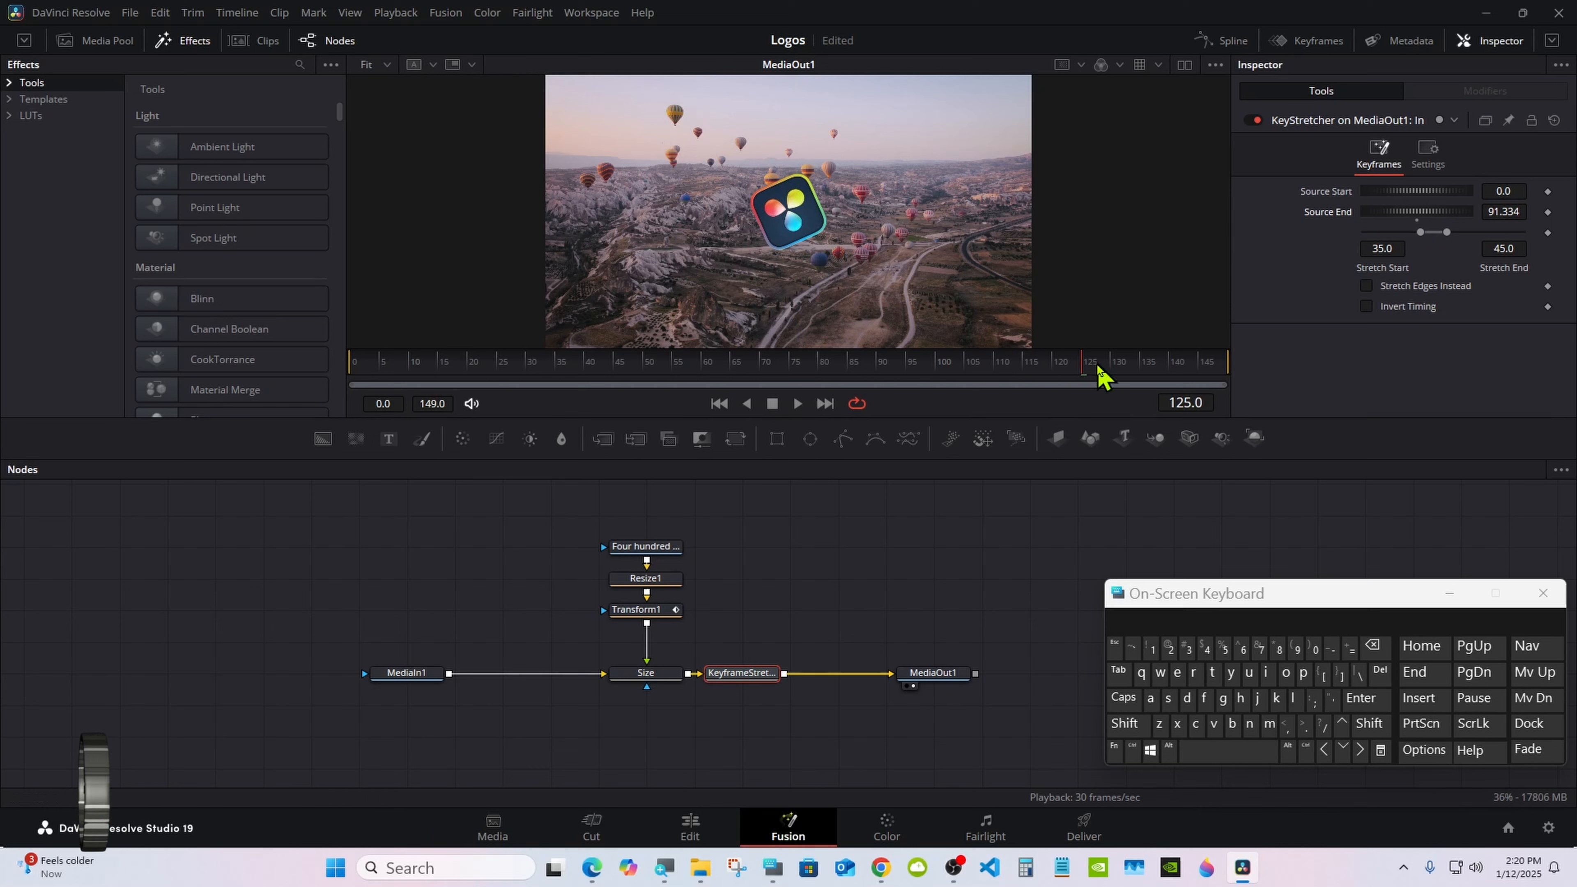
pyautogui.moveTo(1102, 370); pyautogui.dragTo(1137, 370)
pyautogui.moveTo(1449, 215); pyautogui.dragTo(1038, 221)
pyautogui.moveTo(1156, 365); pyautogui.dragTo(1171, 372)
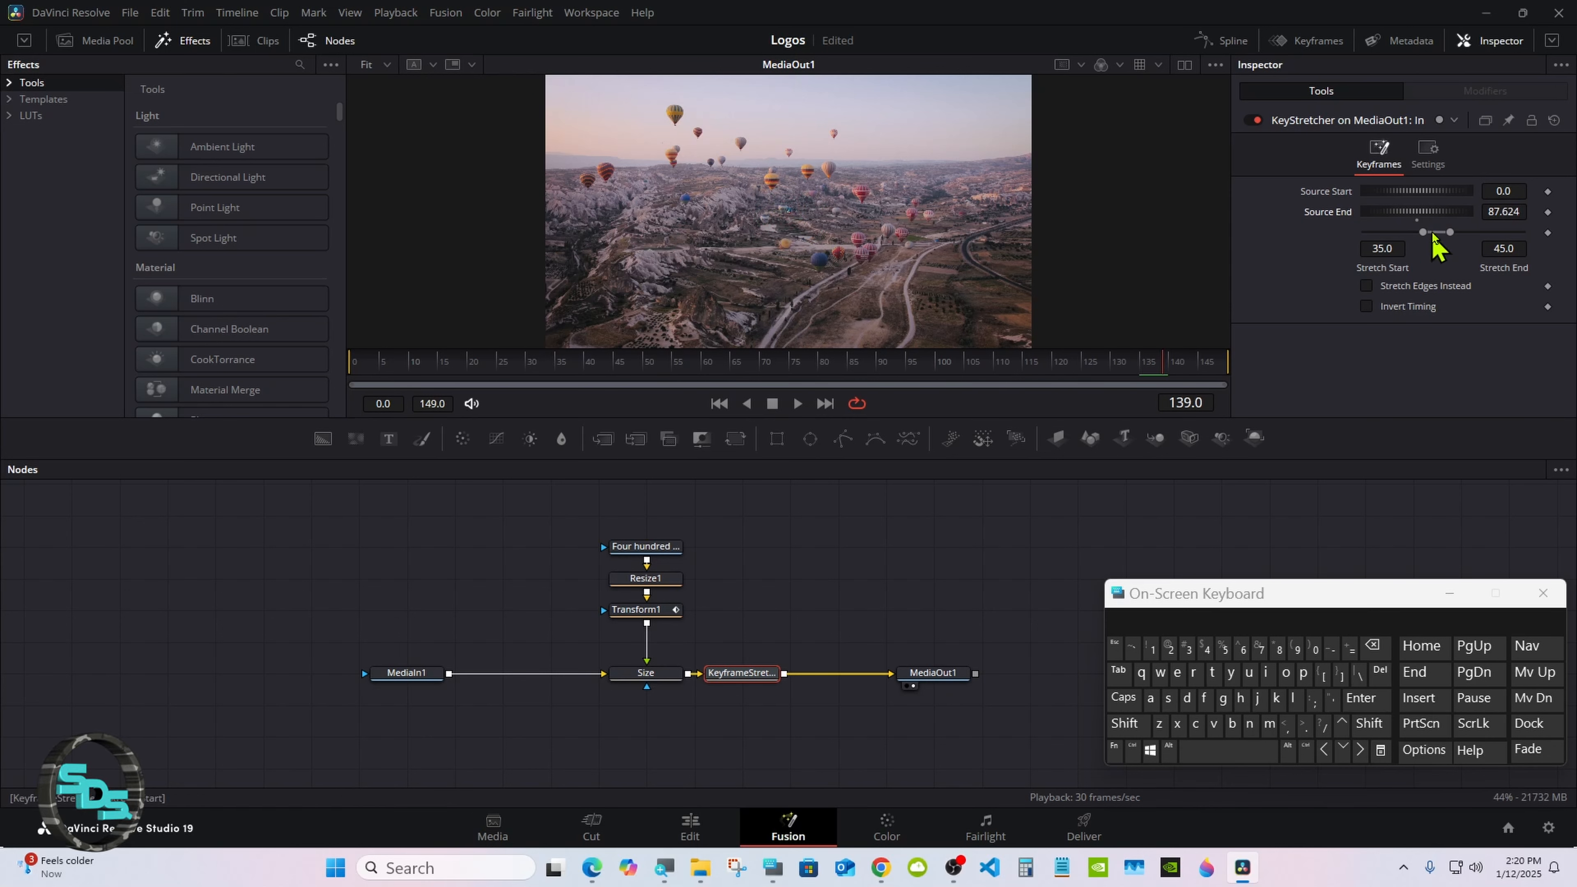
pyautogui.moveTo(1450, 216); pyautogui.dragTo(1248, 225)
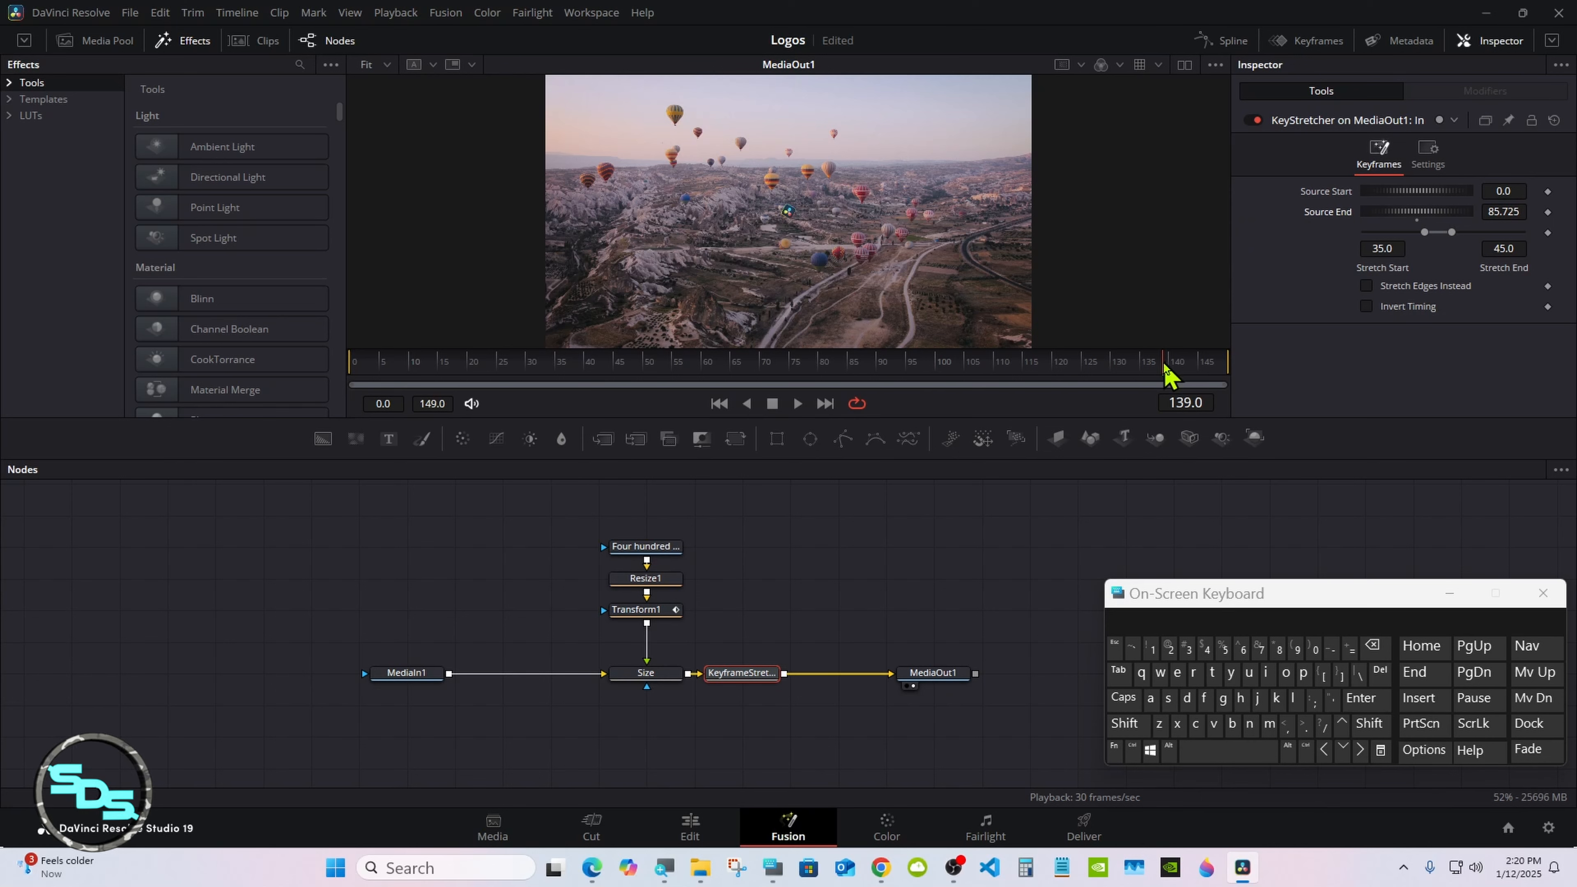
pyautogui.moveTo(1165, 366)
pyautogui.mouseDown()
pyautogui.moveTo(1134, 373)
pyautogui.moveTo(1179, 370)
pyautogui.mouseUp()
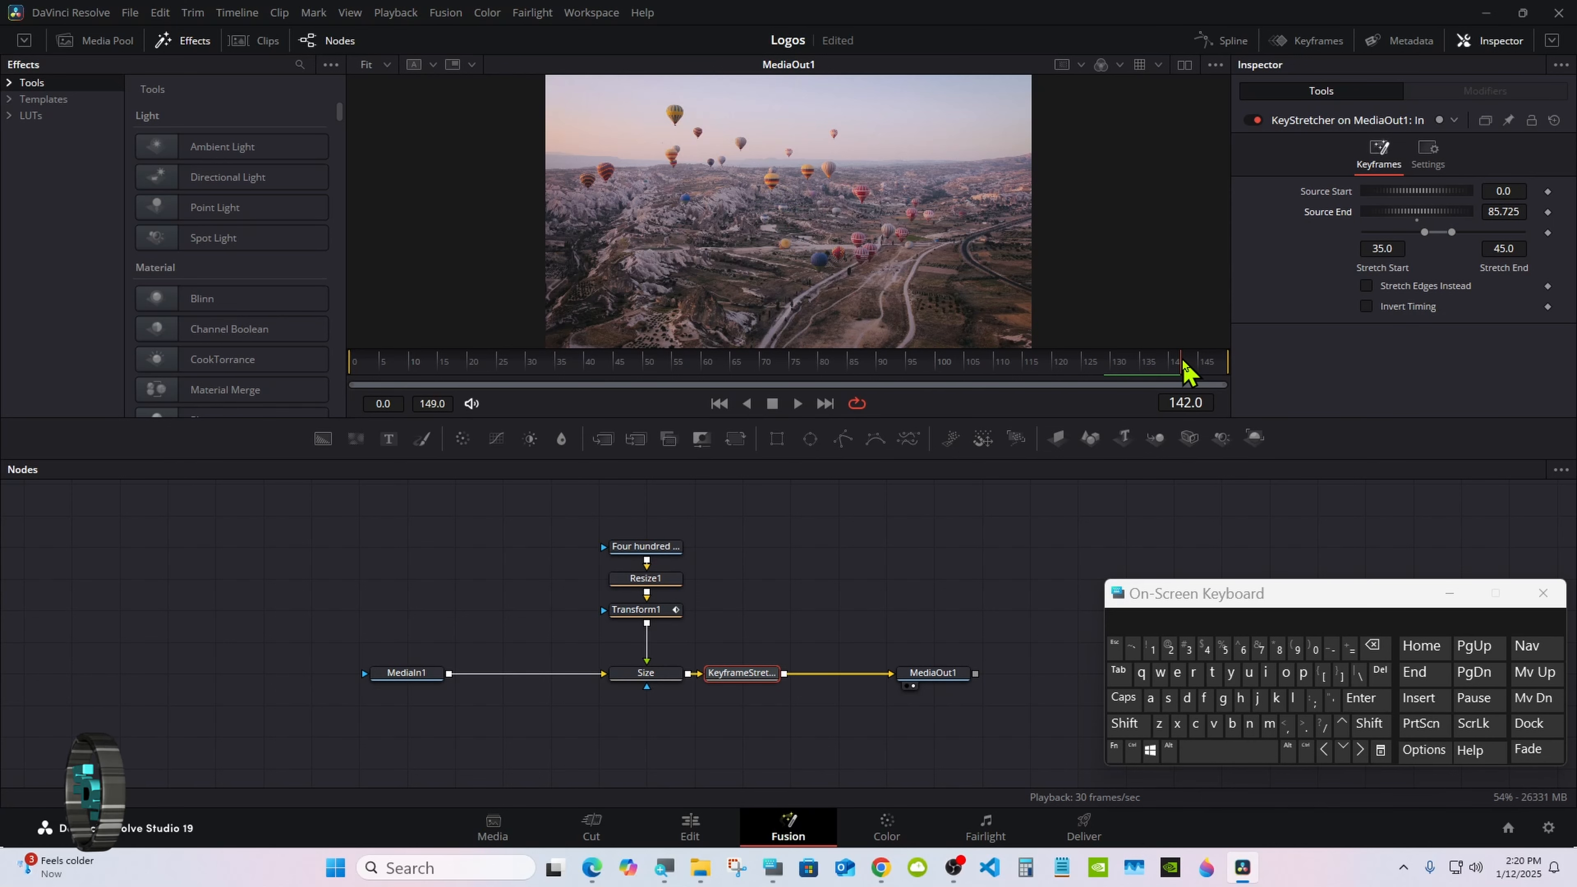
# Step: Give the node graph more height and play back the retimed logo animation
pyautogui.moveTo(787, 459); pyautogui.dragTo(785, 438)
pyautogui.click(811, 520)
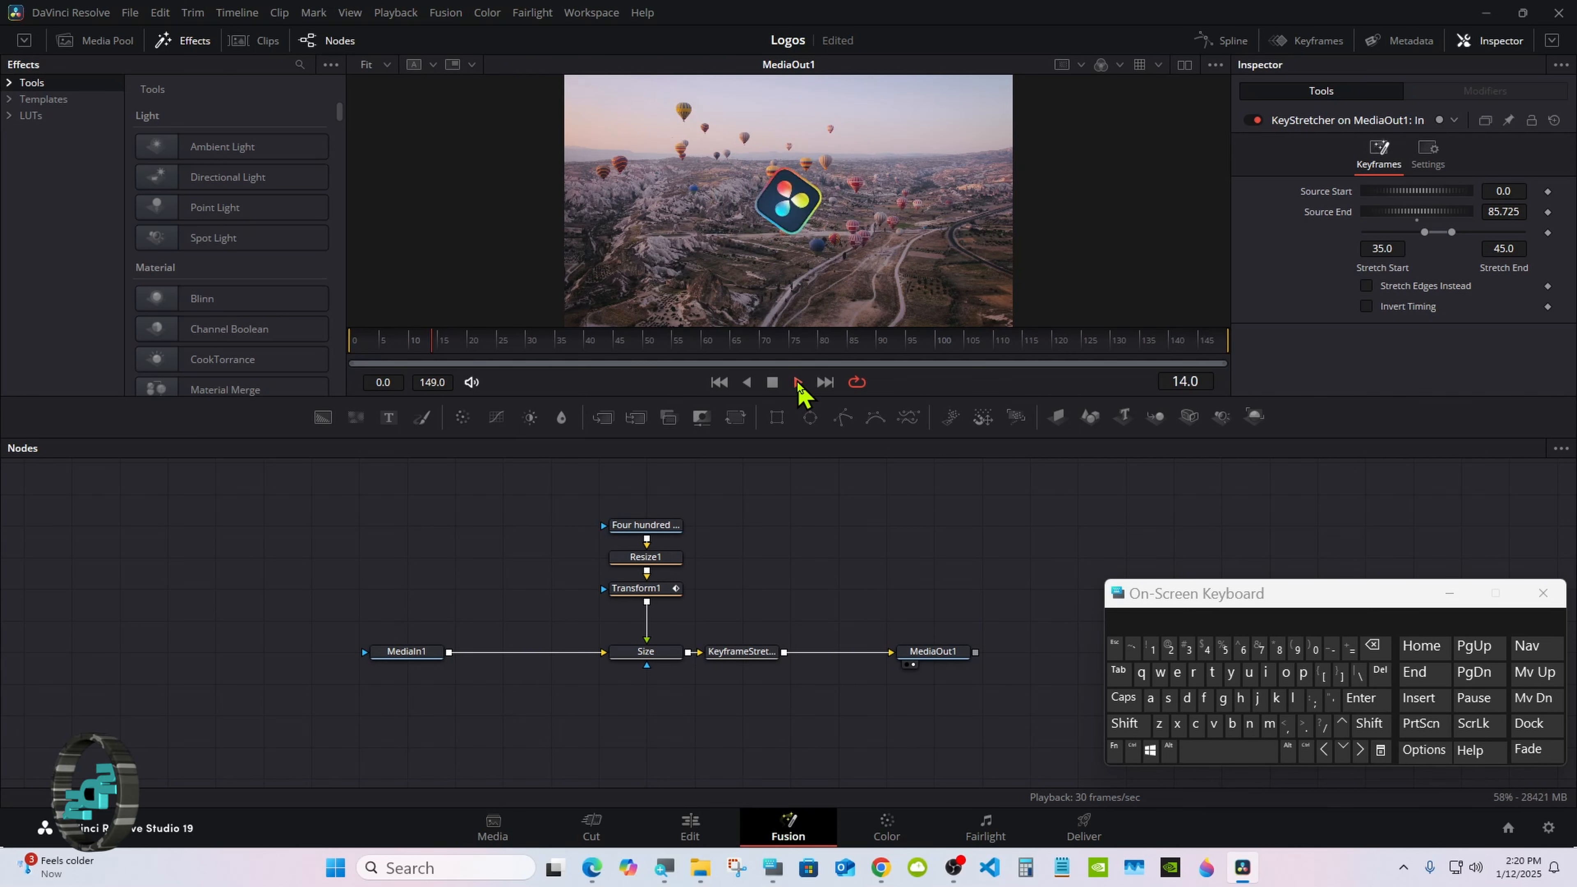
pyautogui.click(773, 382)
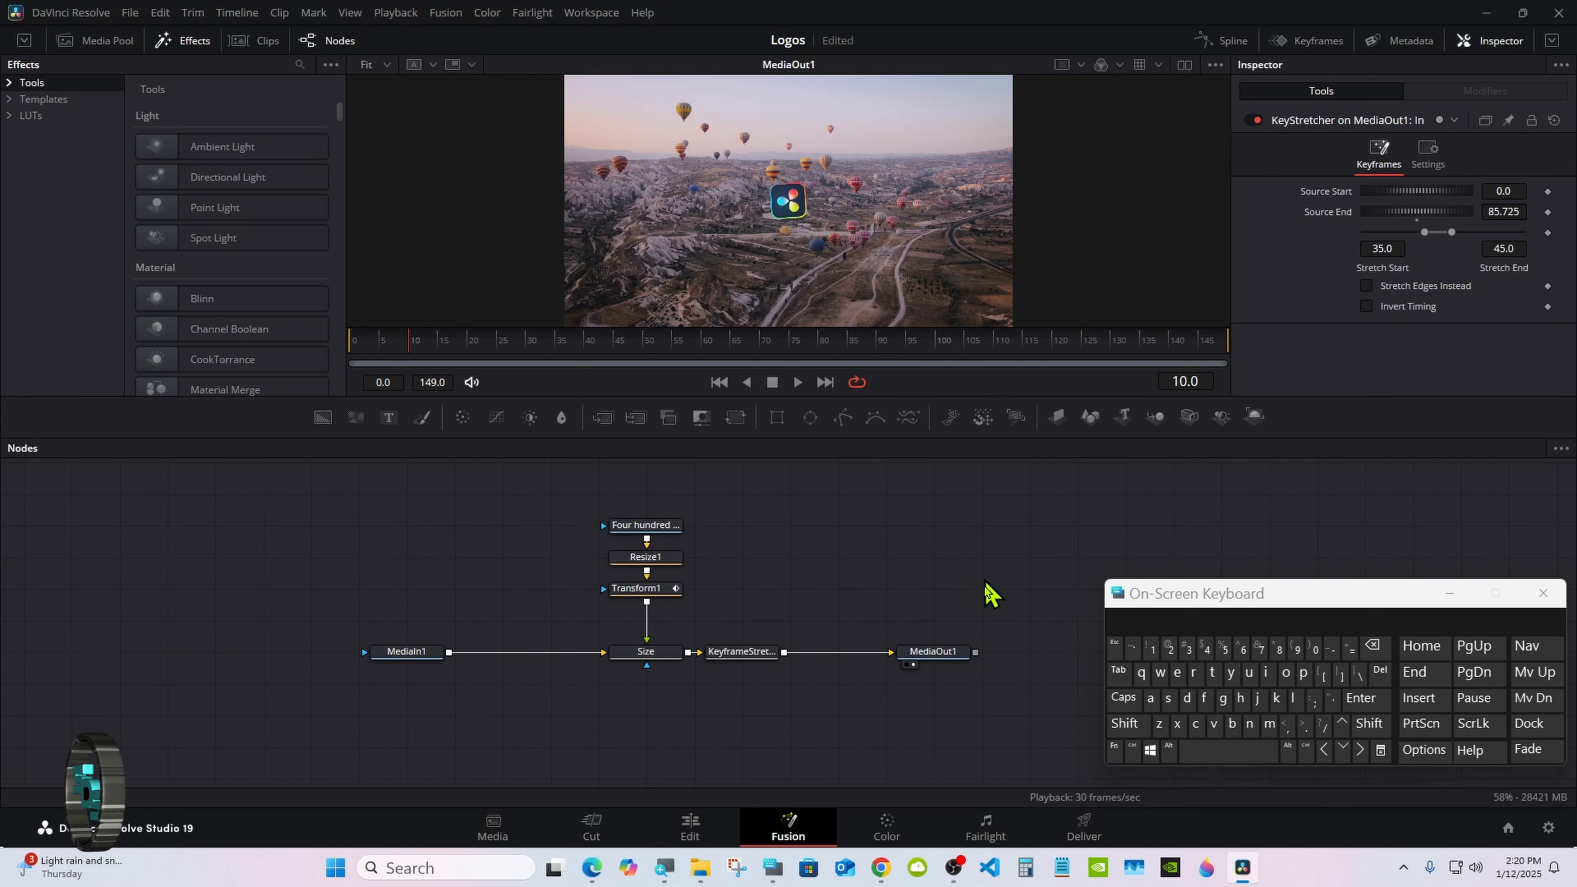
# Step: Select all nodes in the composition
pyautogui.click(1134, 750)
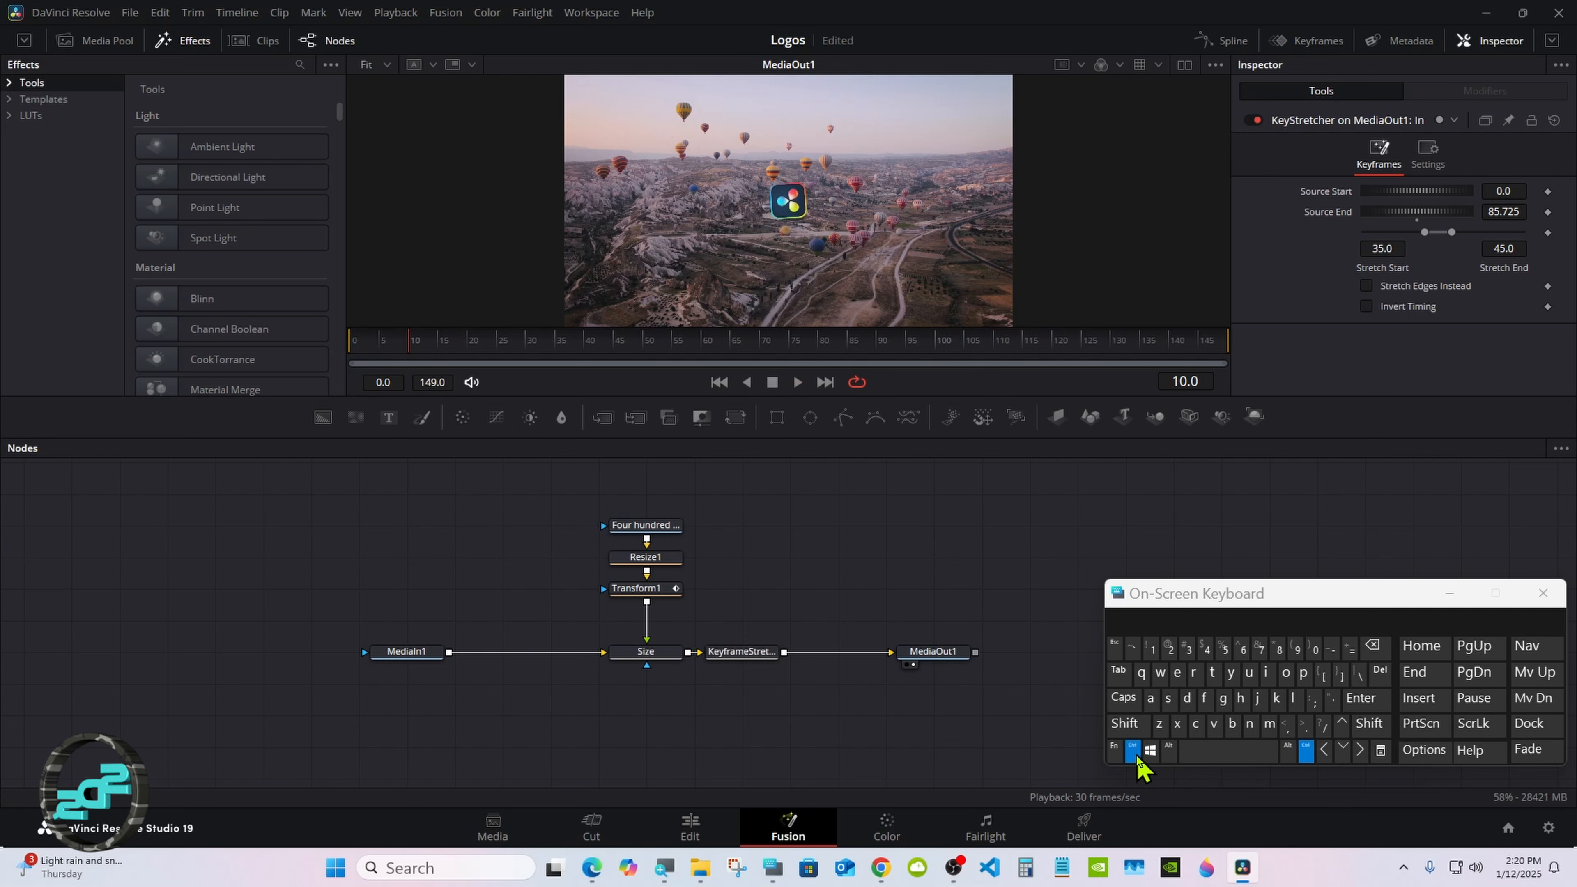
pyautogui.keyDown('ctrl'); pyautogui.click(644, 525); pyautogui.keyUp('ctrl')
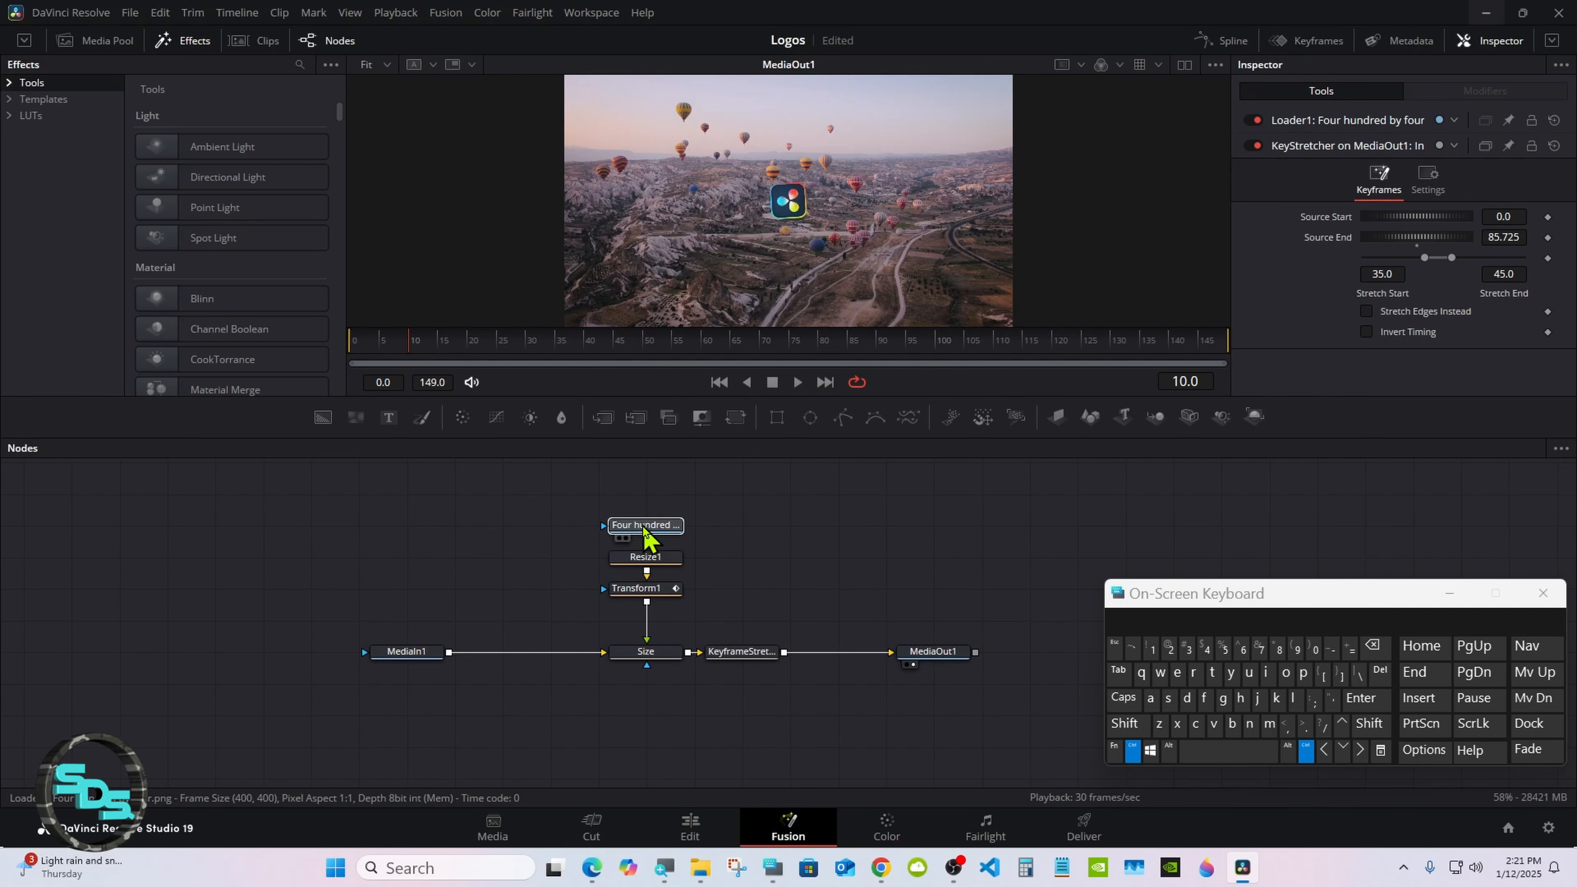
pyautogui.keyDown('ctrl'); pyautogui.click(643, 592); pyautogui.keyUp('ctrl')
pyautogui.click(646, 653)
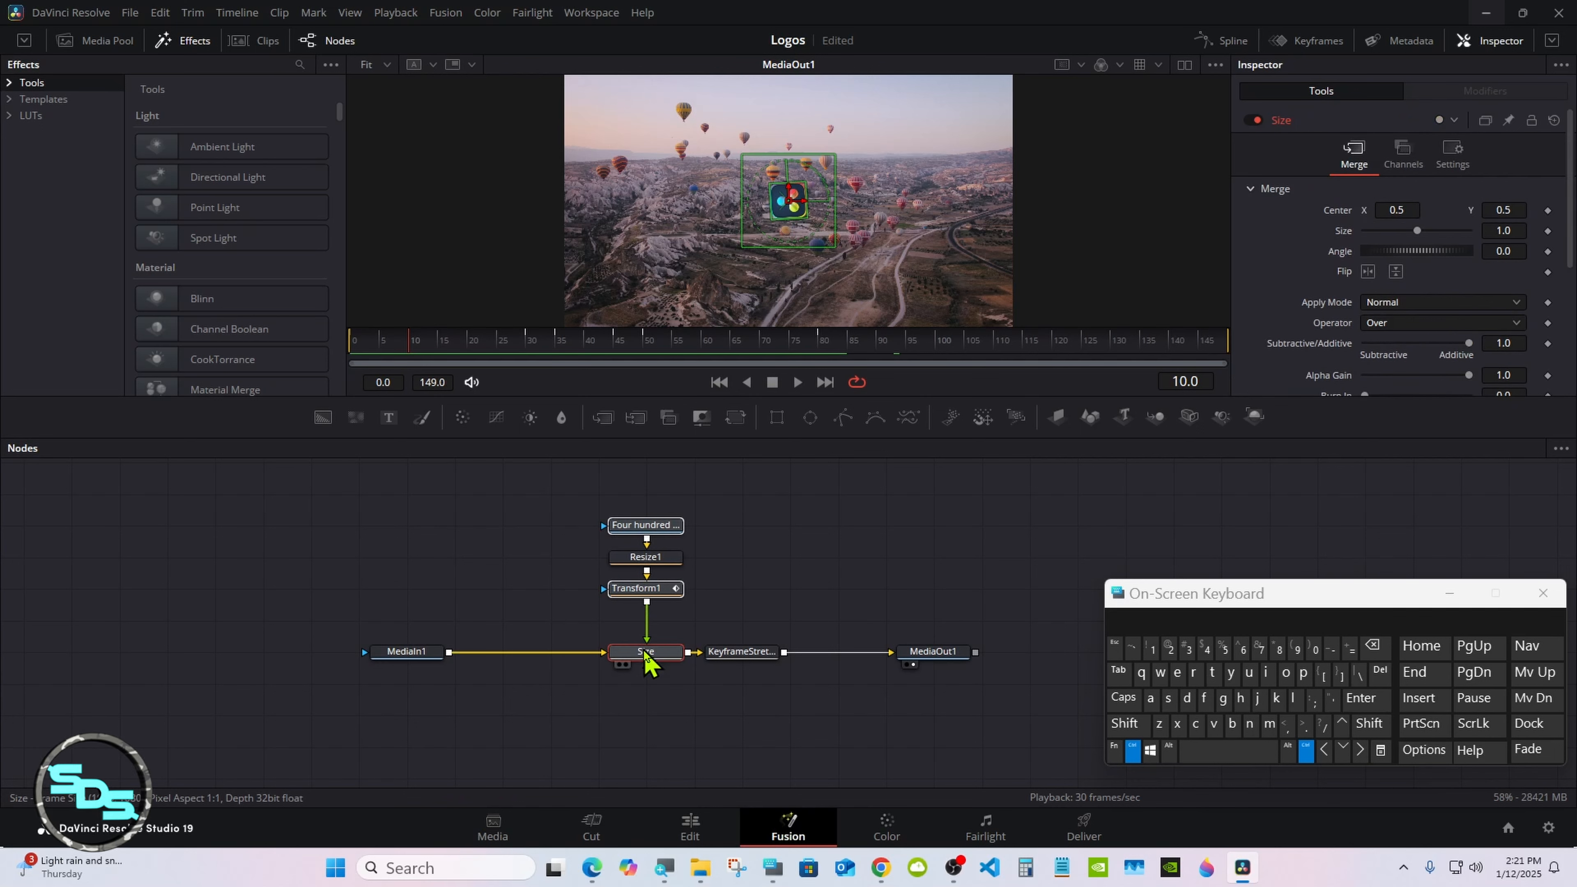
pyautogui.click(1150, 699)
pyautogui.click(1133, 752)
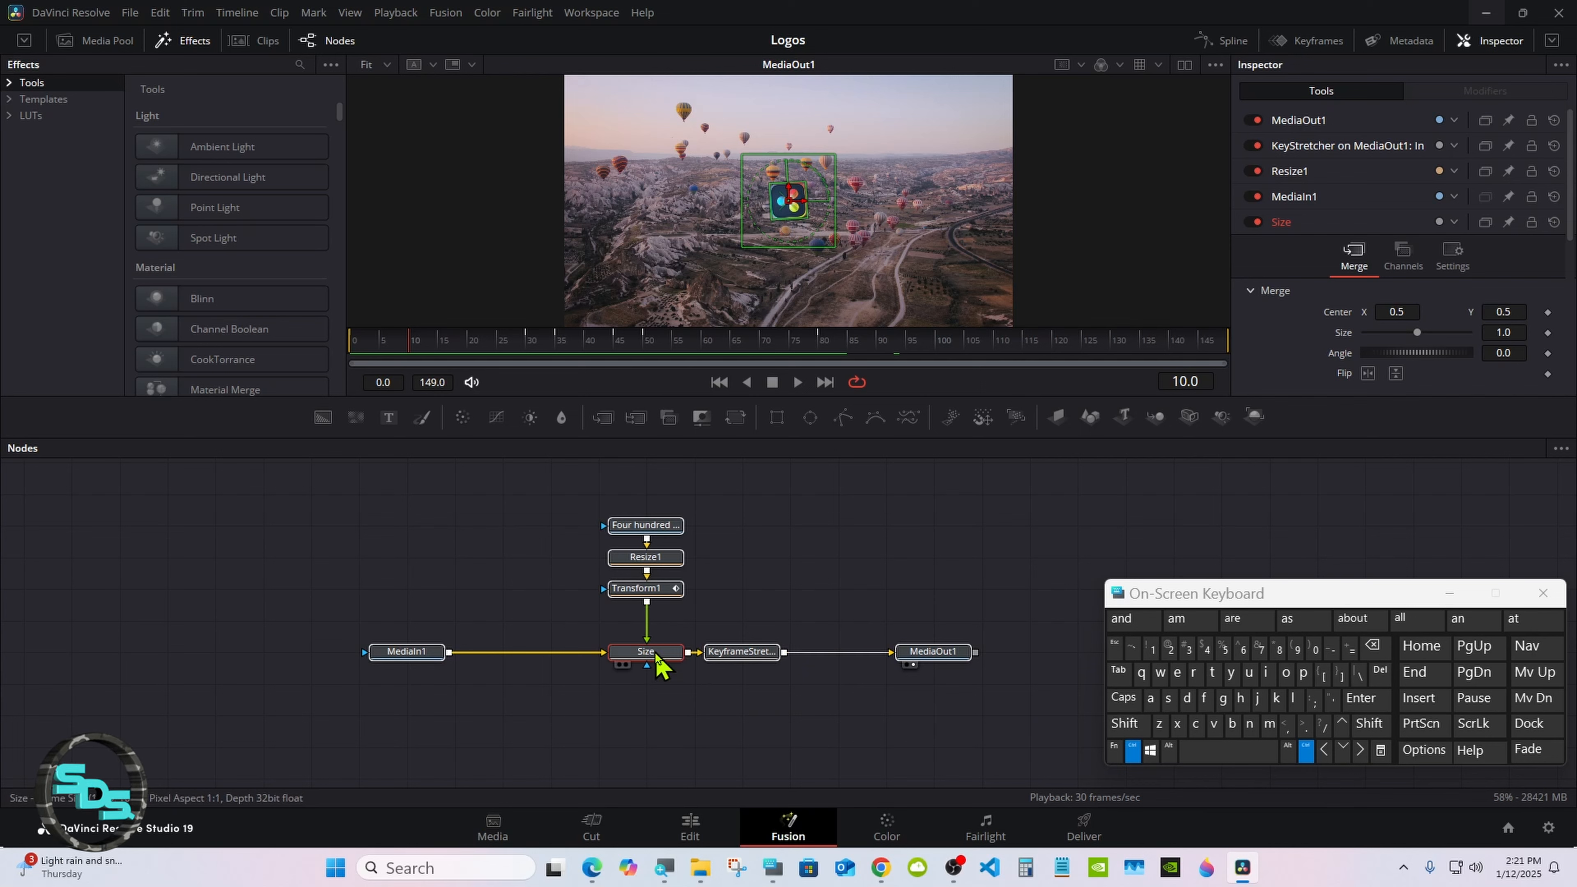
# Step: Remove MediaOut1 and MediaIn1 from the node selection
pyautogui.click(424, 651)
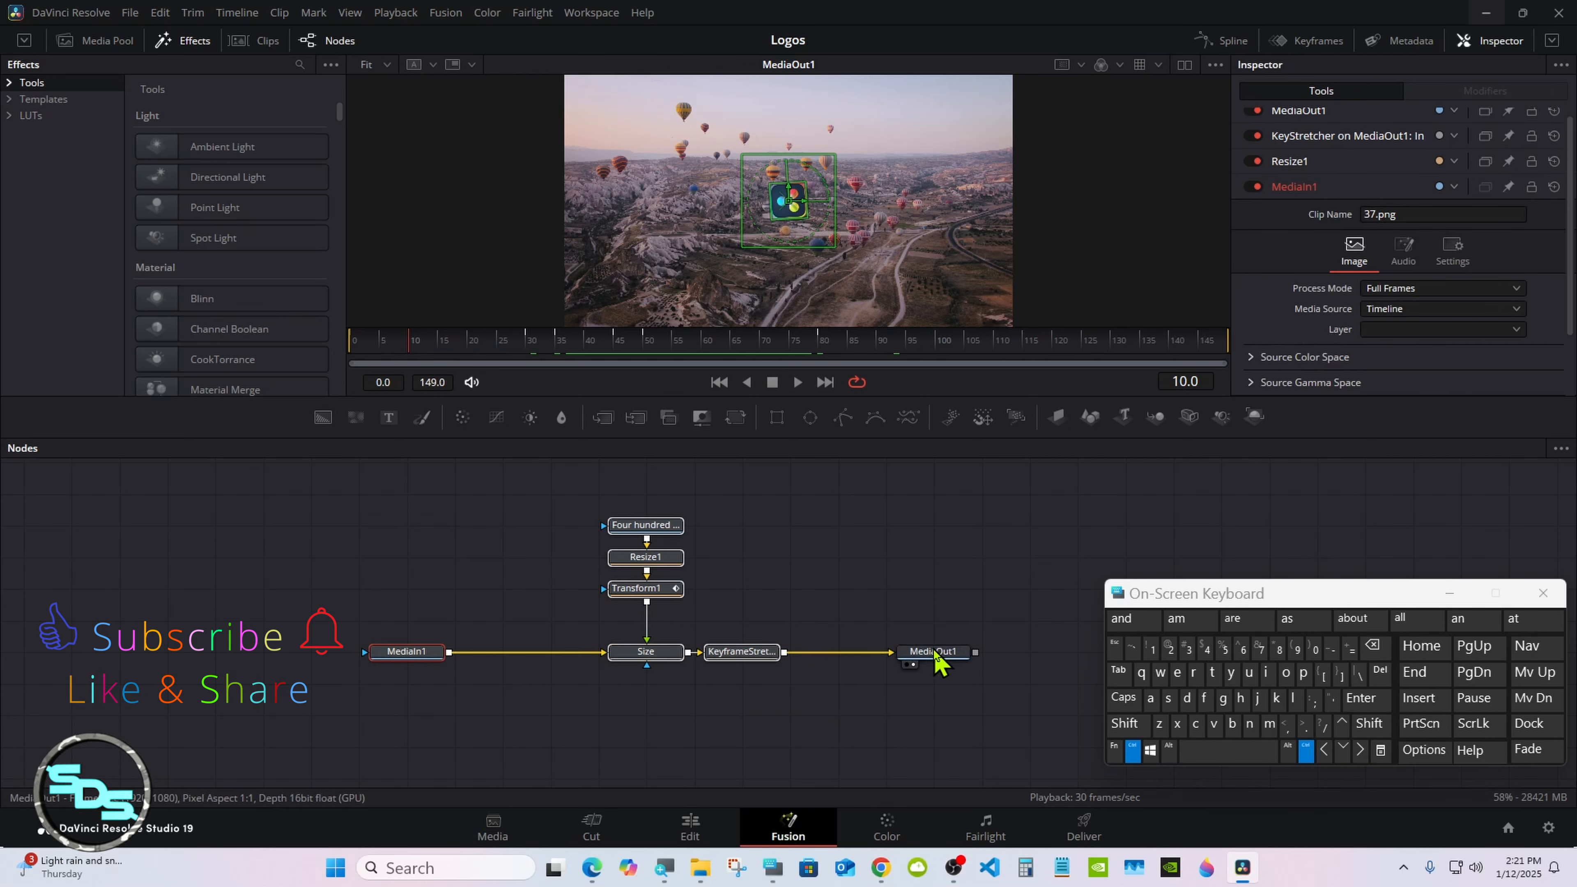
pyautogui.rightClick(628, 653)
pyautogui.click(442, 652)
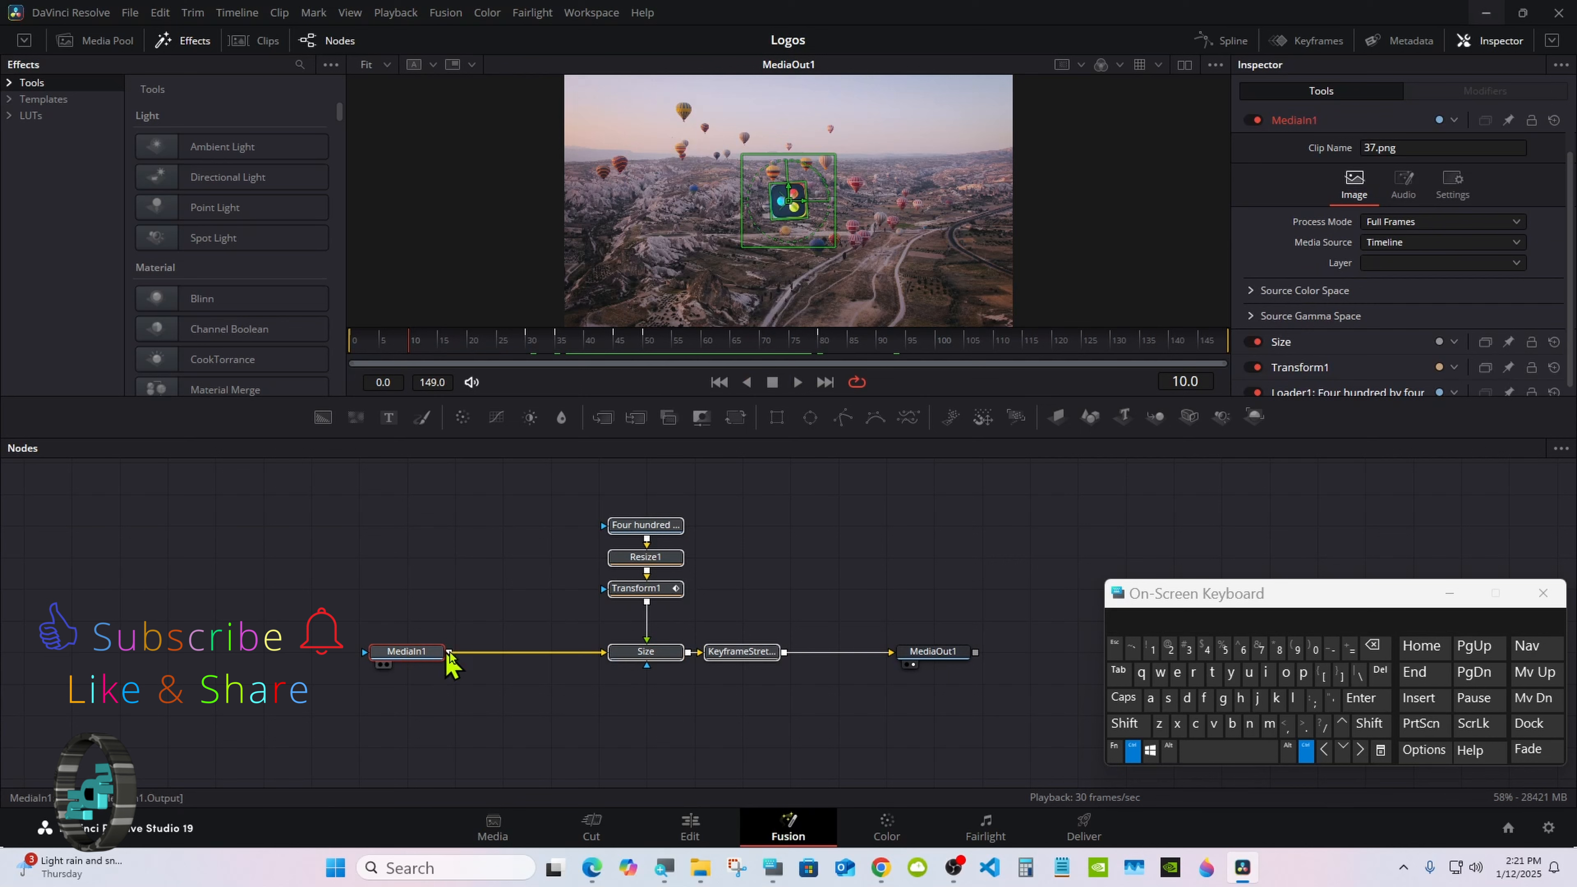
pyautogui.rightClick(621, 653)
pyautogui.click(410, 652)
# Step: Create a macro from the selected nodes and move the macro editor to the middle of the workspace
pyautogui.rightClick(638, 653)
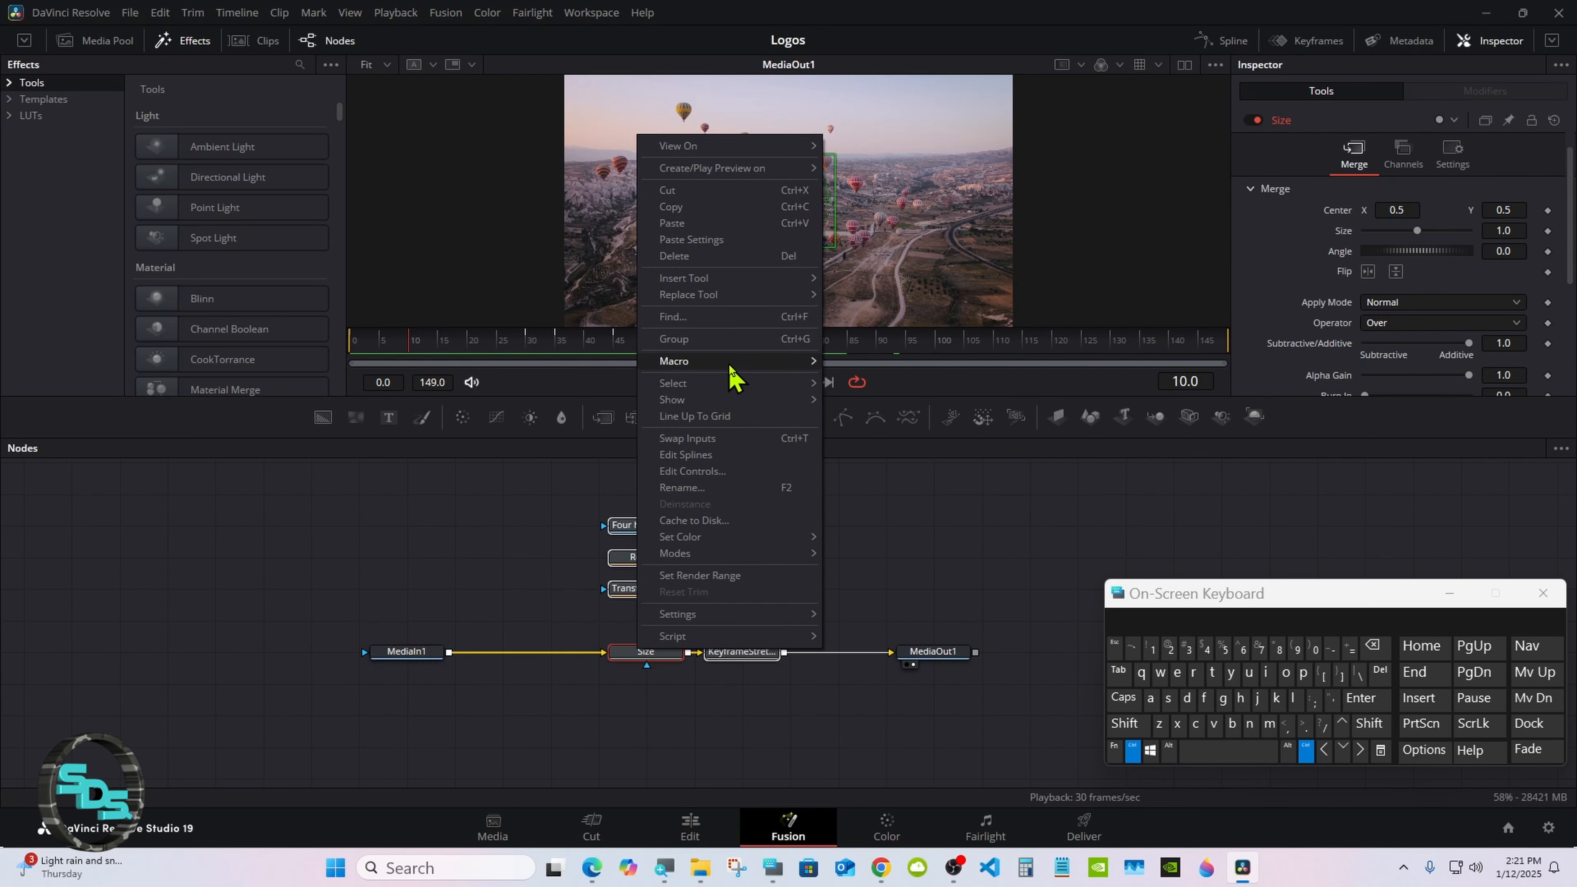
pyautogui.moveTo(733, 365)
pyautogui.click(864, 361)
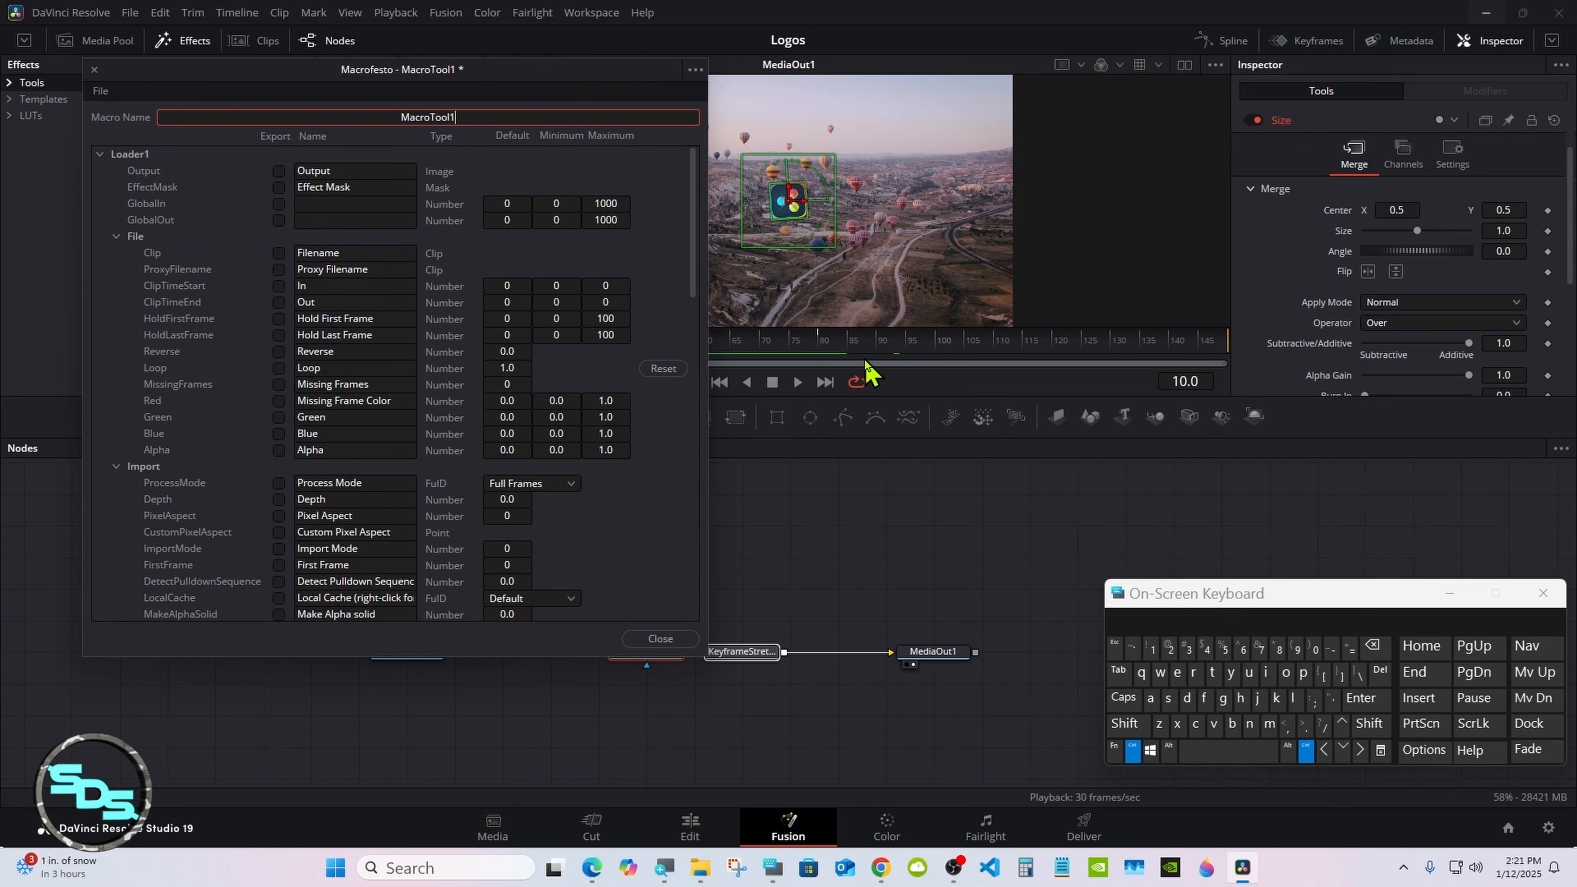
pyautogui.moveTo(275, 76); pyautogui.dragTo(678, 200)
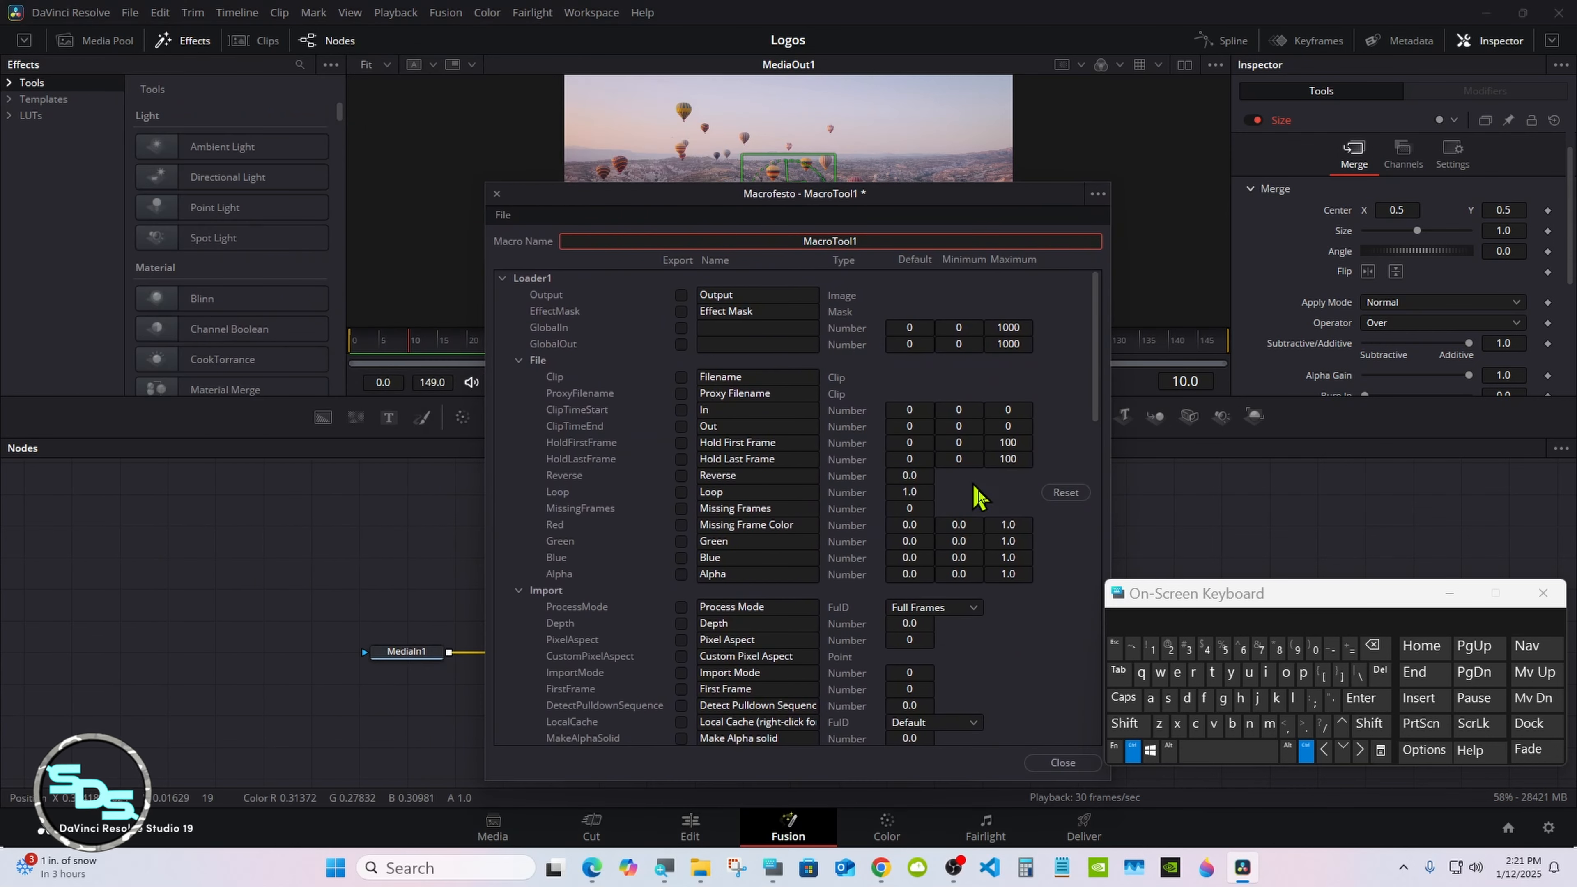
# Step: Name the macro Zoom Logo
pyautogui.moveTo(1125, 597); pyautogui.dragTo(1023, 516)
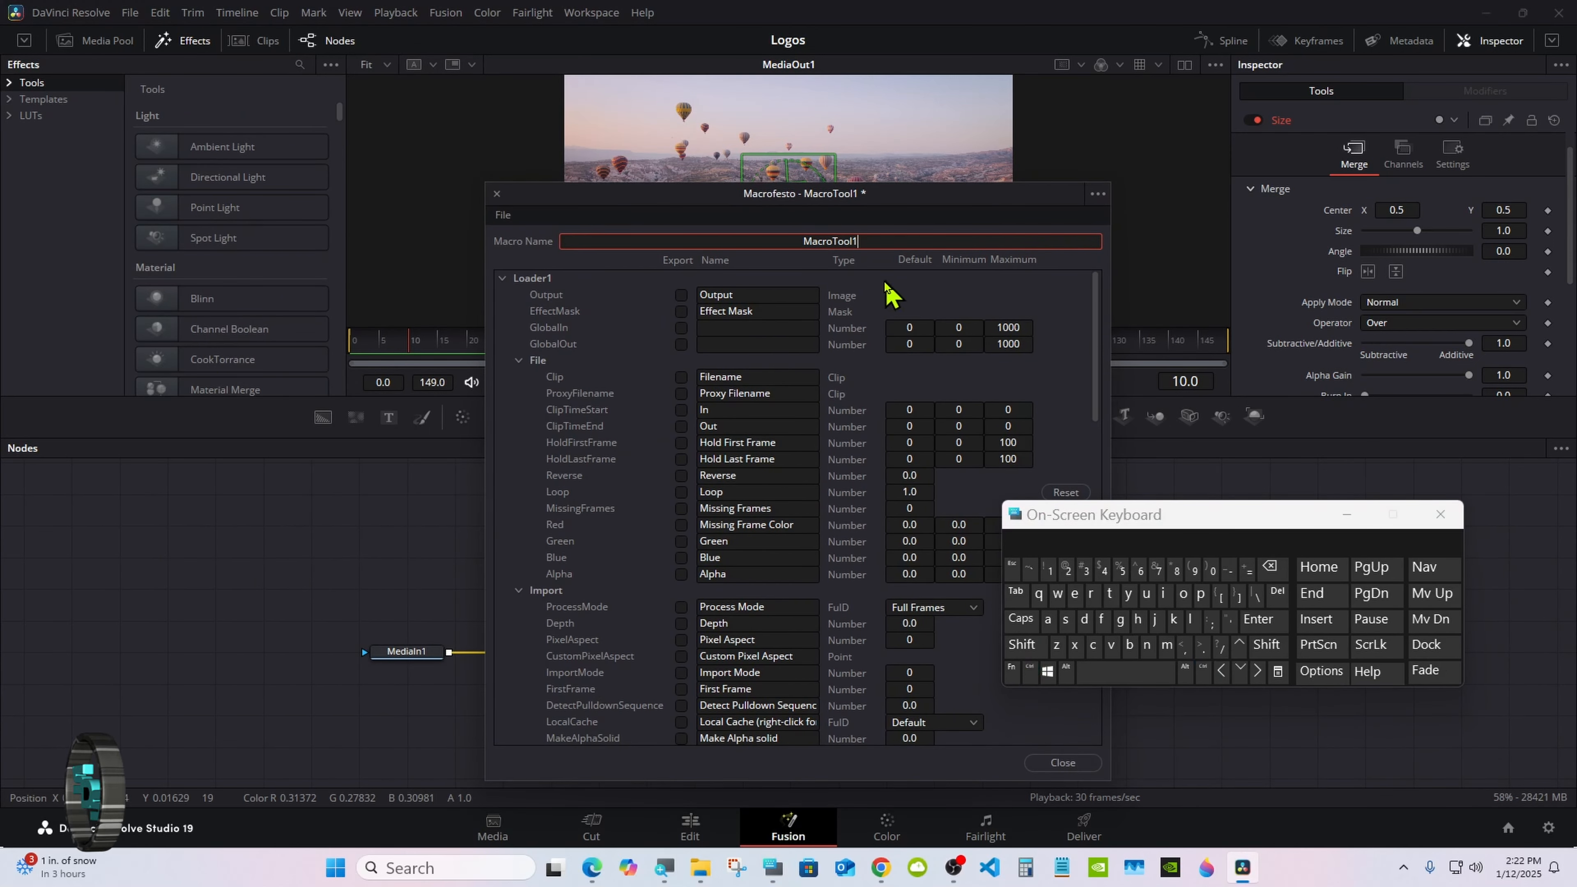
pyautogui.press('BackSpace')
pyautogui.press('BackSpace')
pyautogui.press('BackSpace')
pyautogui.press('BackSpace')
pyautogui.press('BackSpace')
pyautogui.press('BackSpace')
pyautogui.press('BackSpace')
pyautogui.press('BackSpace')
pyautogui.press('BackSpace')
pyautogui.press('BackSpace')
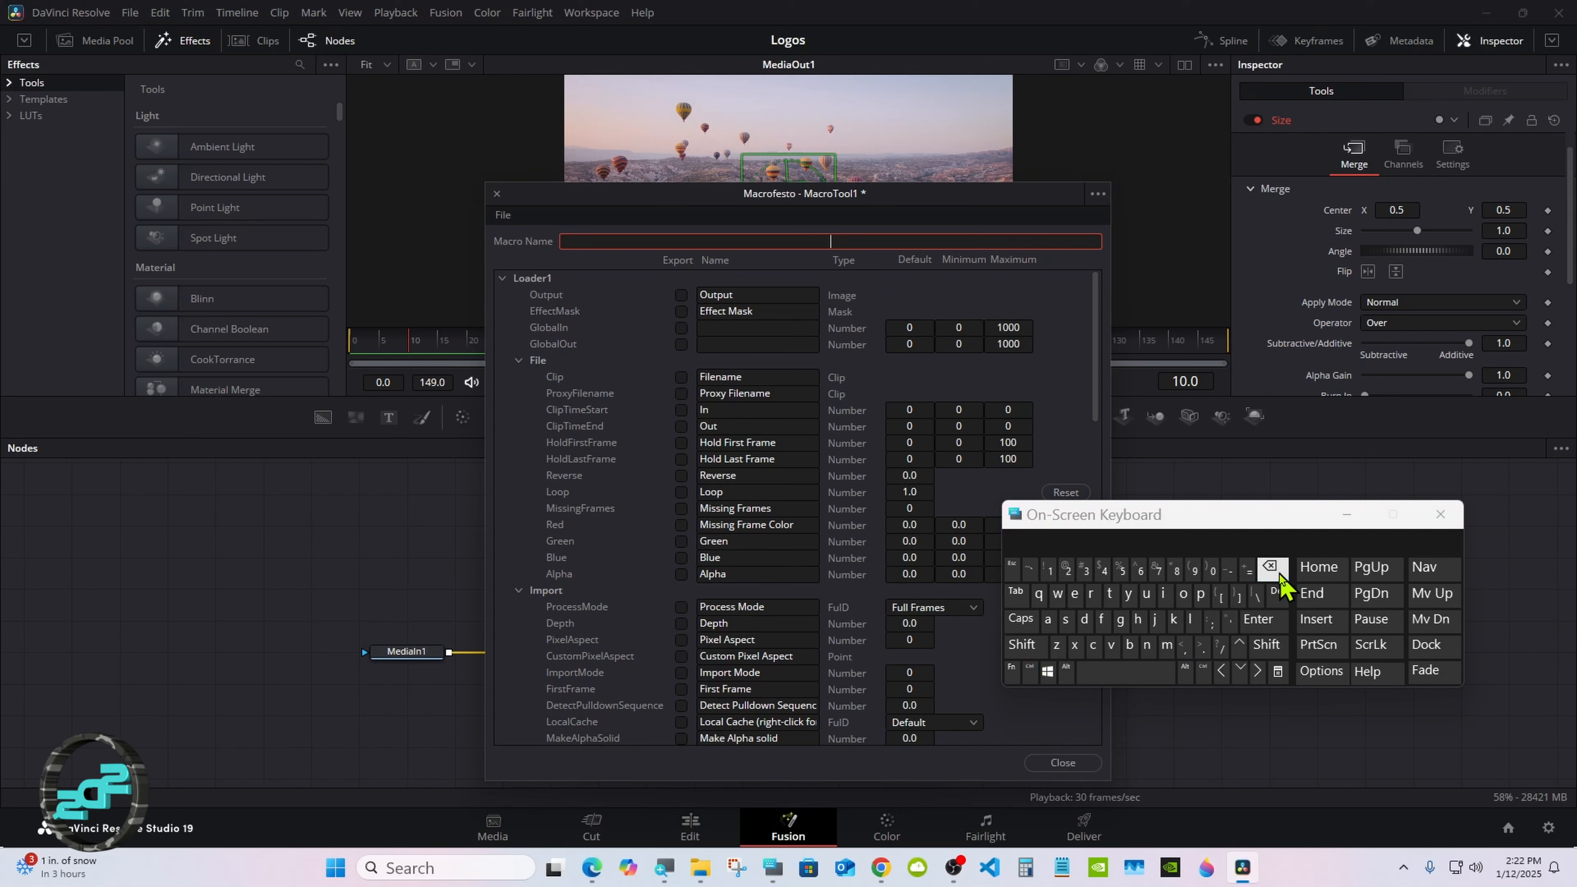
pyautogui.click(1022, 646)
pyautogui.click(1057, 645)
pyautogui.click(1183, 597)
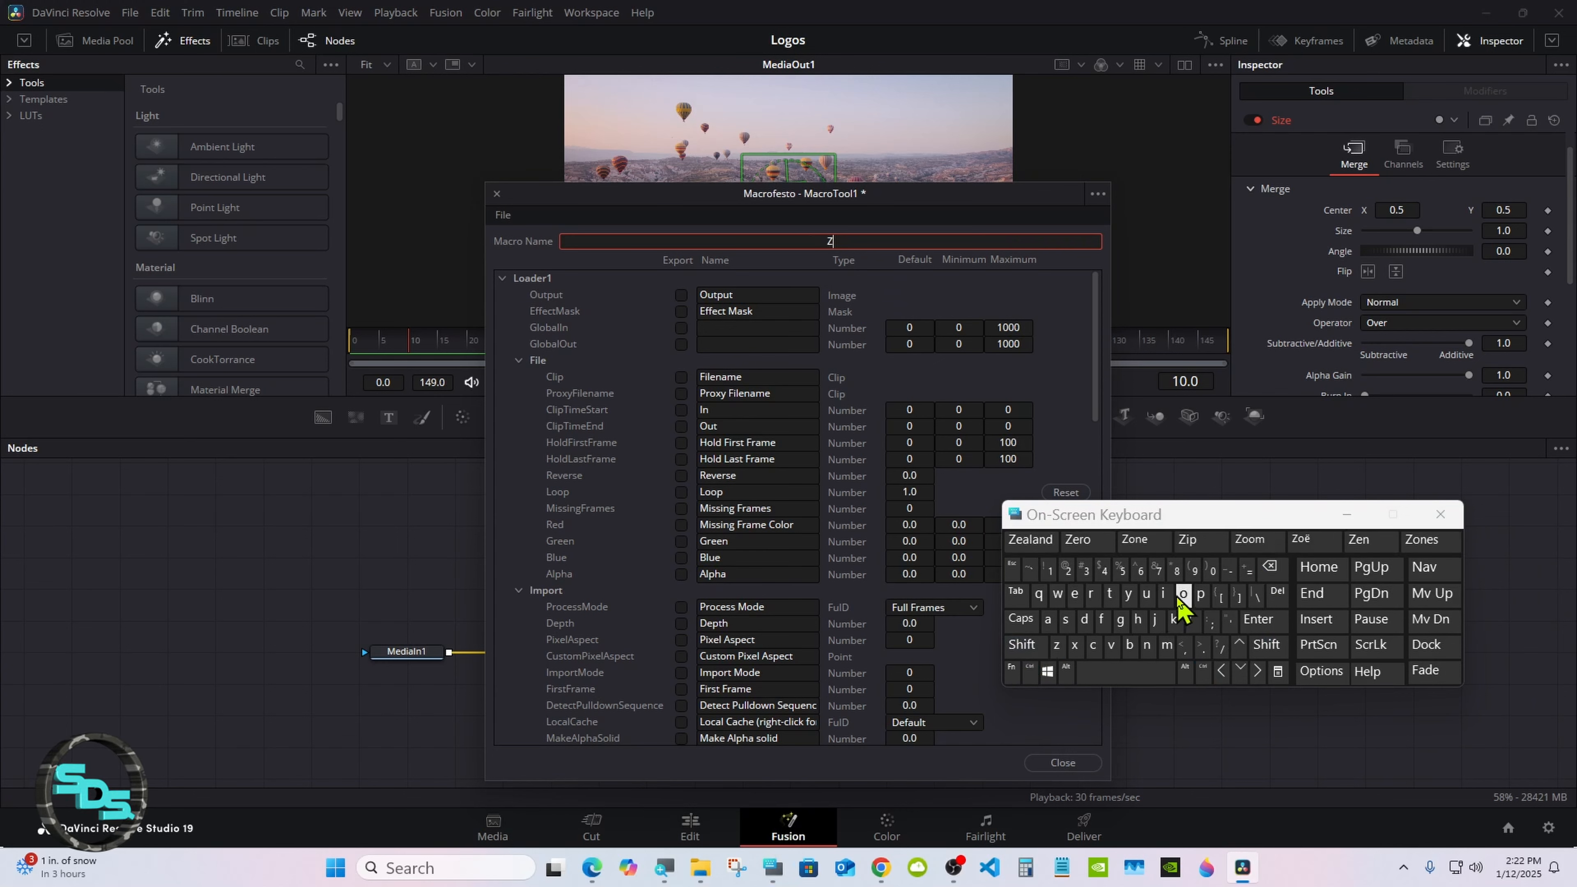
pyautogui.click(1183, 597)
pyautogui.click(1166, 645)
pyautogui.click(1124, 671)
pyautogui.click(1023, 644)
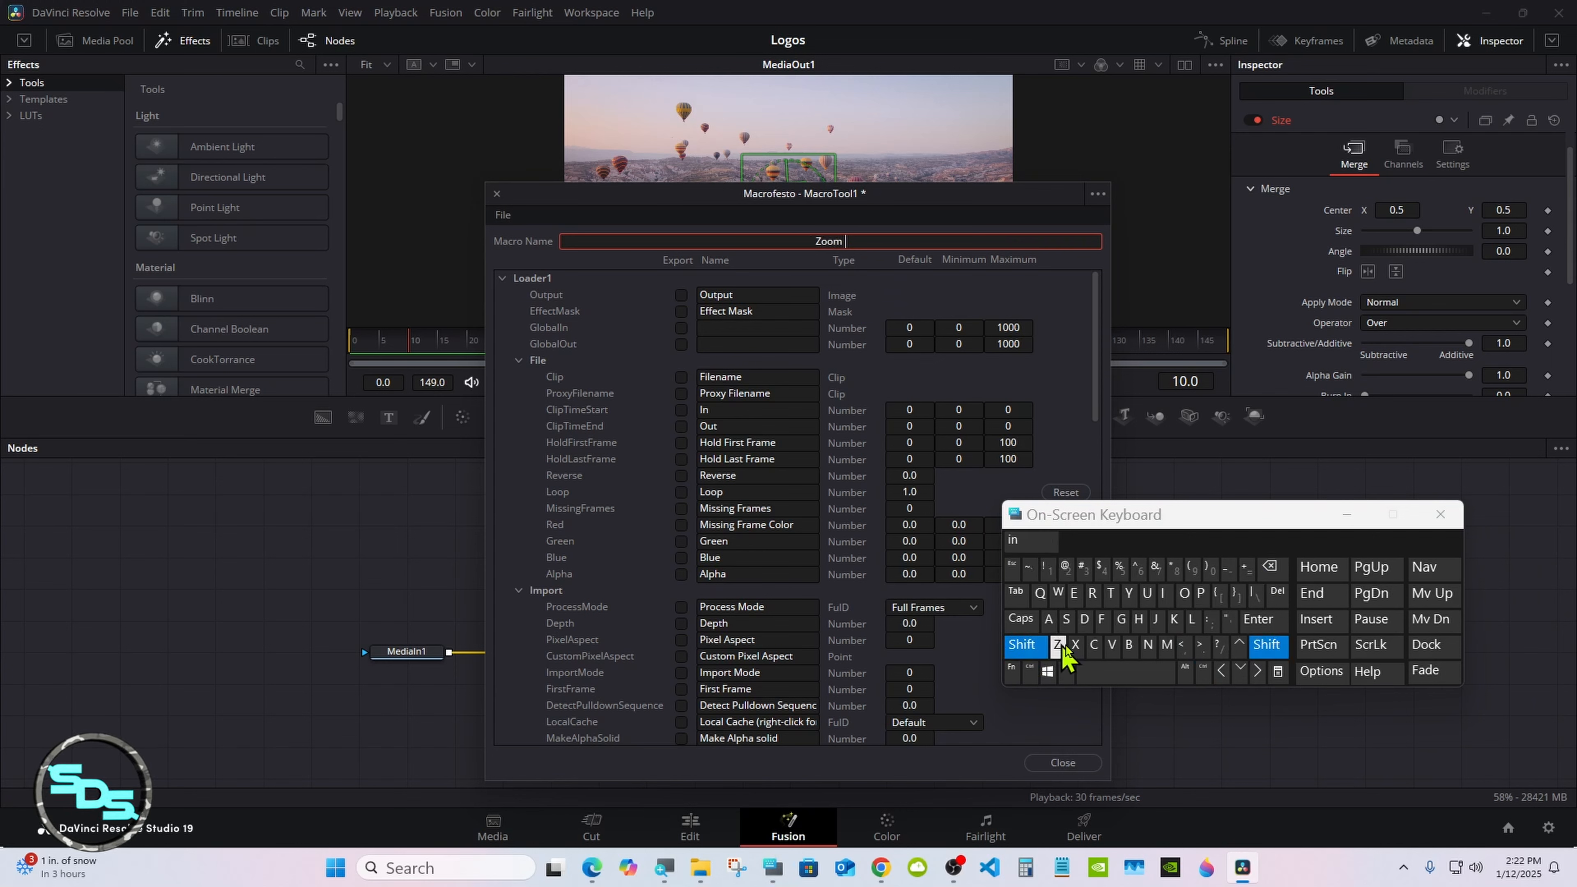
pyautogui.click(1193, 619)
pyautogui.click(1182, 594)
pyautogui.click(1121, 619)
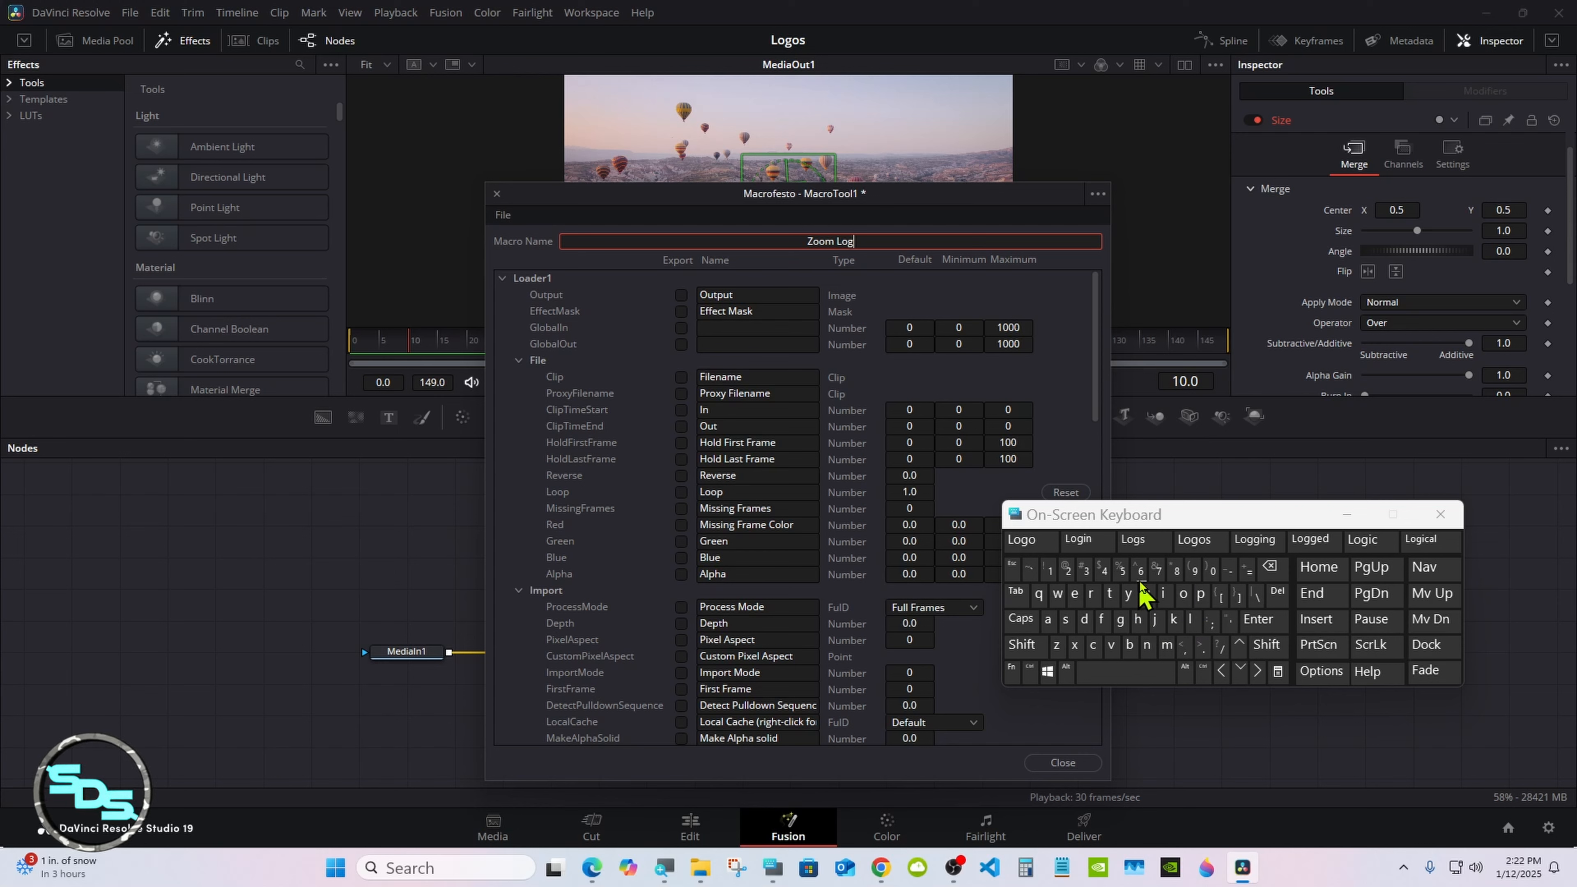
pyautogui.click(1031, 541)
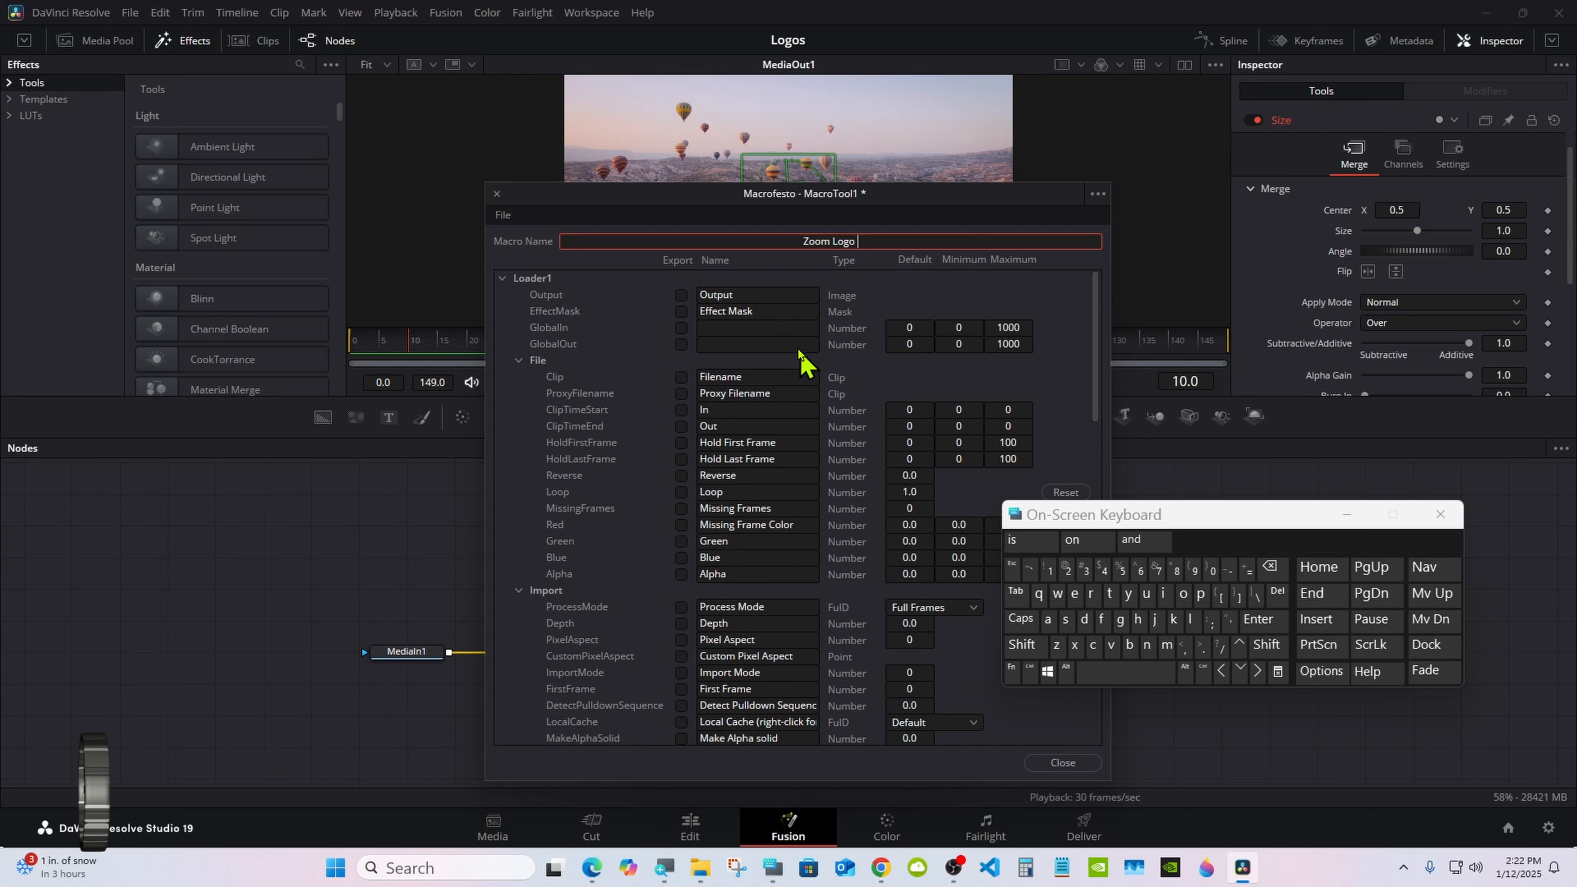
pyautogui.click(764, 283)
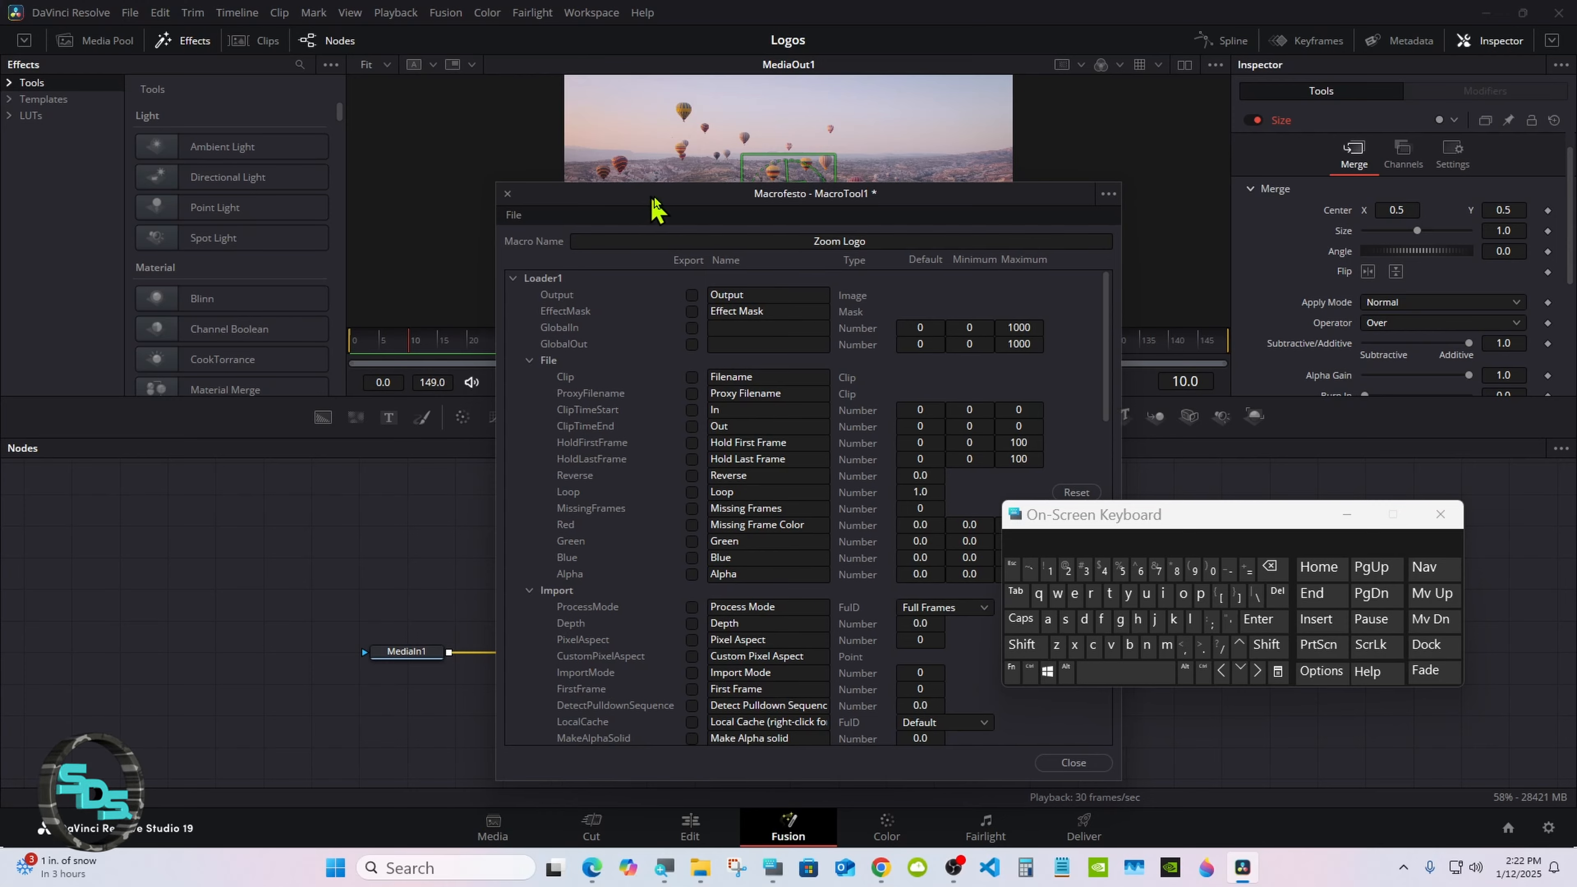
# Step: Show the logo loader node's file settings in a full-height Inspector, with the macro editor and on-screen keyboard placed clear of it
pyautogui.moveTo(655, 197); pyautogui.dragTo(854, 202)
pyautogui.click(645, 525)
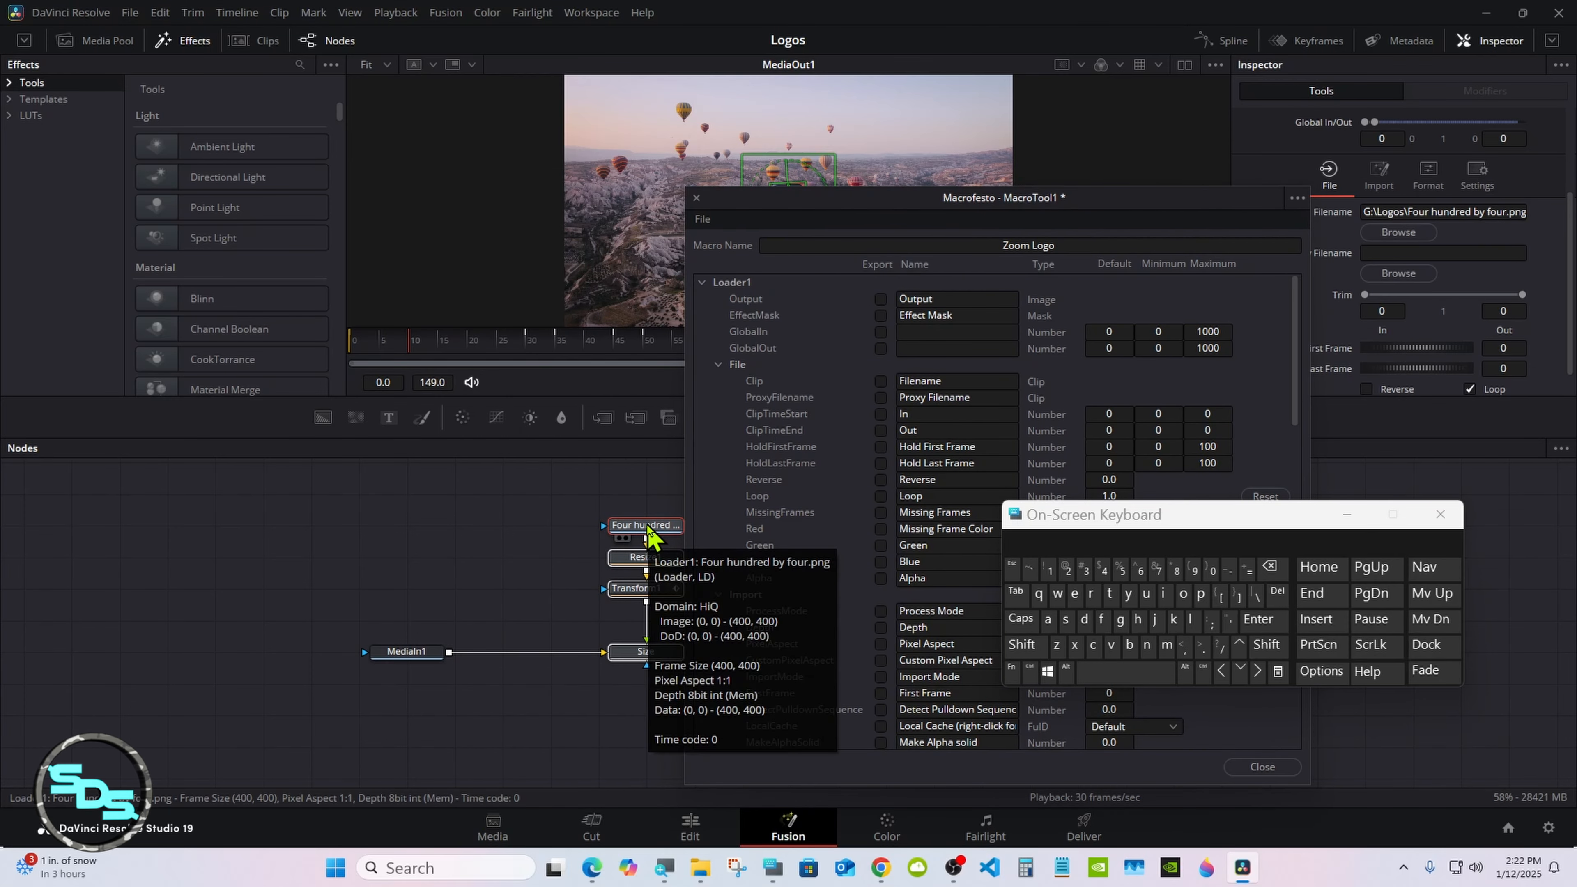
pyautogui.moveTo(849, 211); pyautogui.dragTo(683, 212)
pyautogui.click(1552, 40)
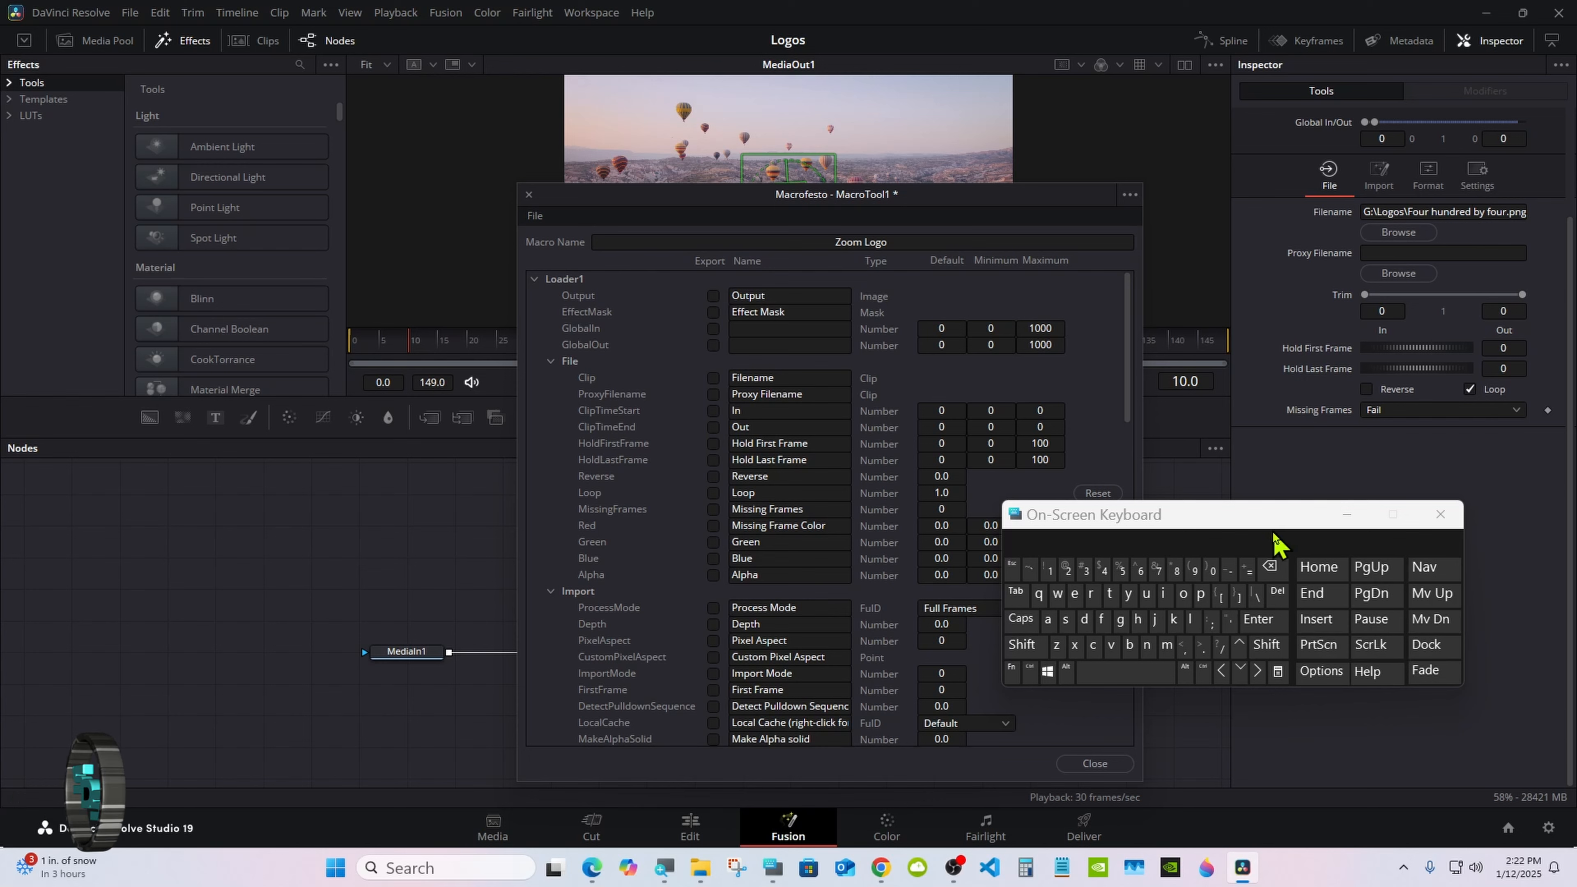
pyautogui.moveTo(1277, 539); pyautogui.dragTo(1189, 641)
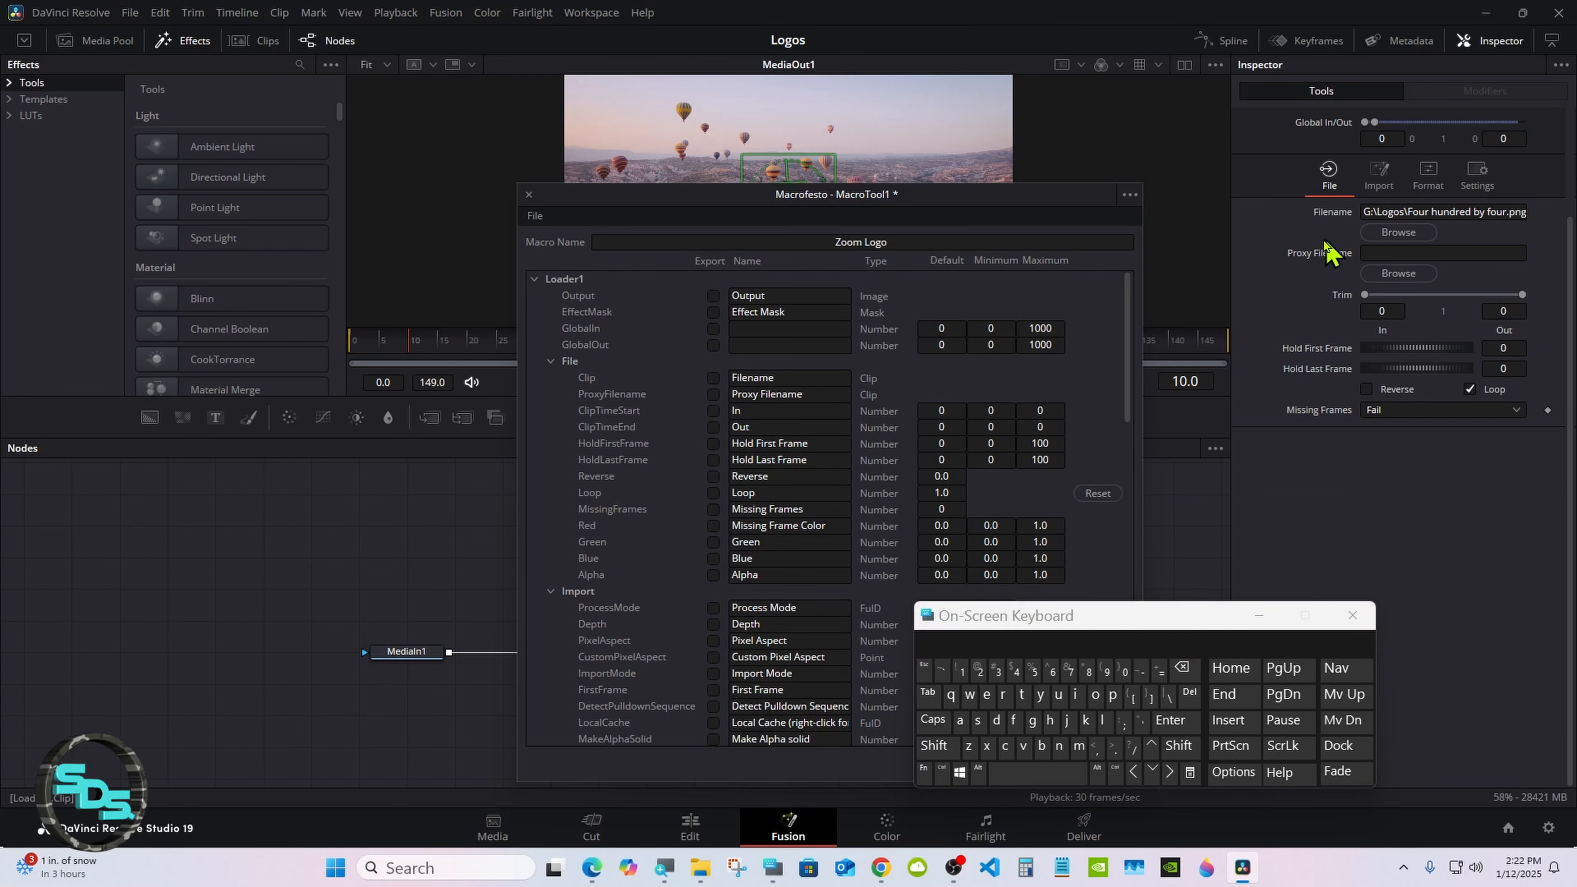
# Step: Export the Loader1 Clip control in the macro and rename it Logos
pyautogui.click(713, 378)
pyautogui.click(784, 377)
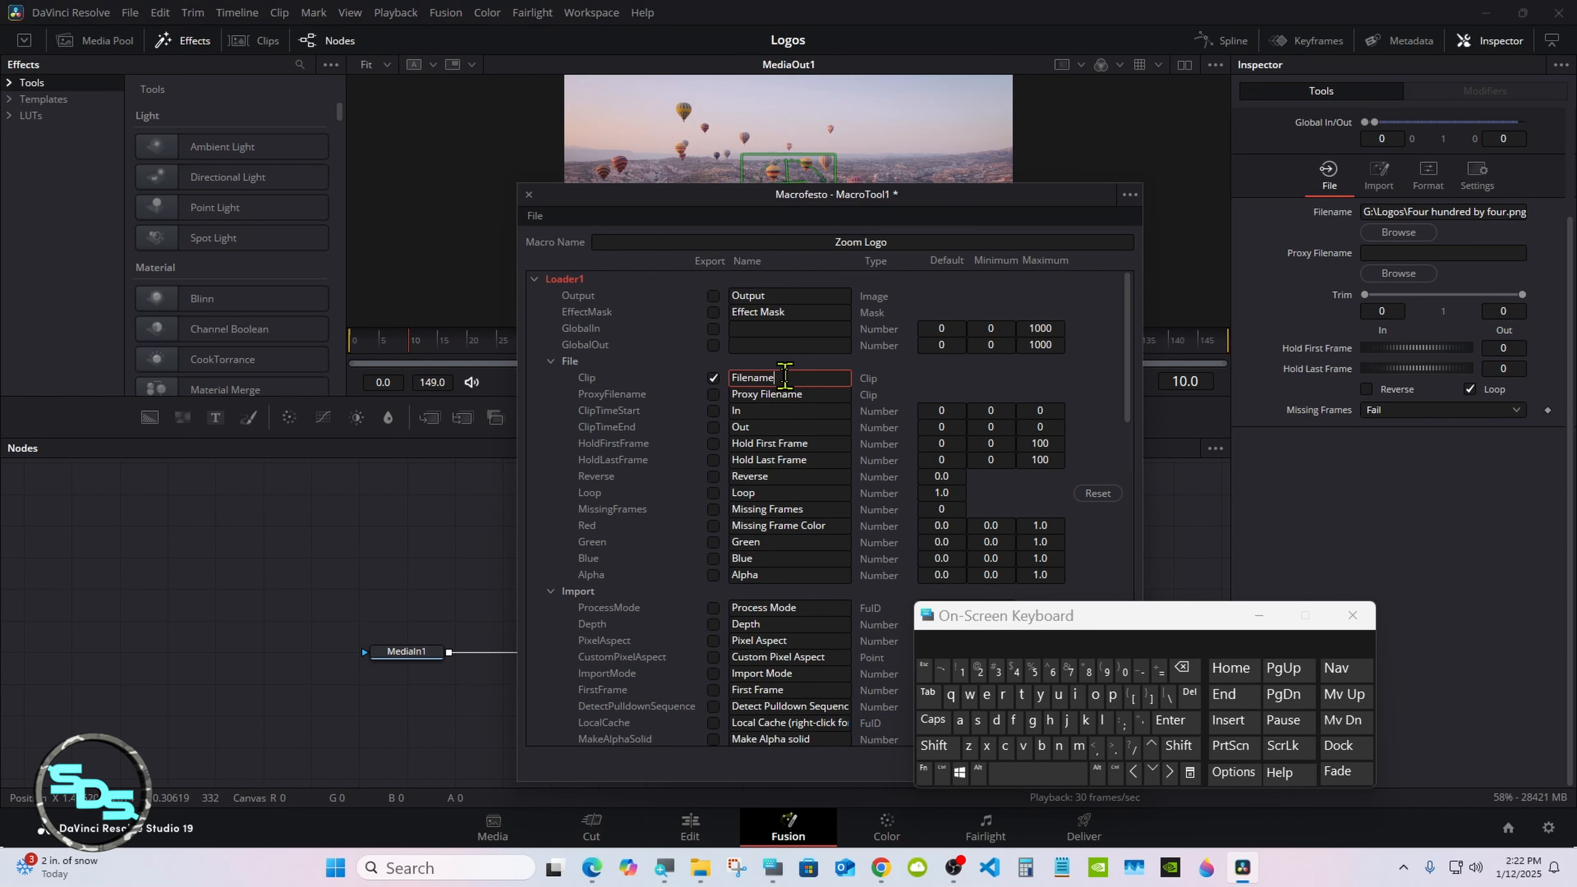
pyautogui.click(1177, 673)
pyautogui.click(942, 745)
pyautogui.click(1103, 720)
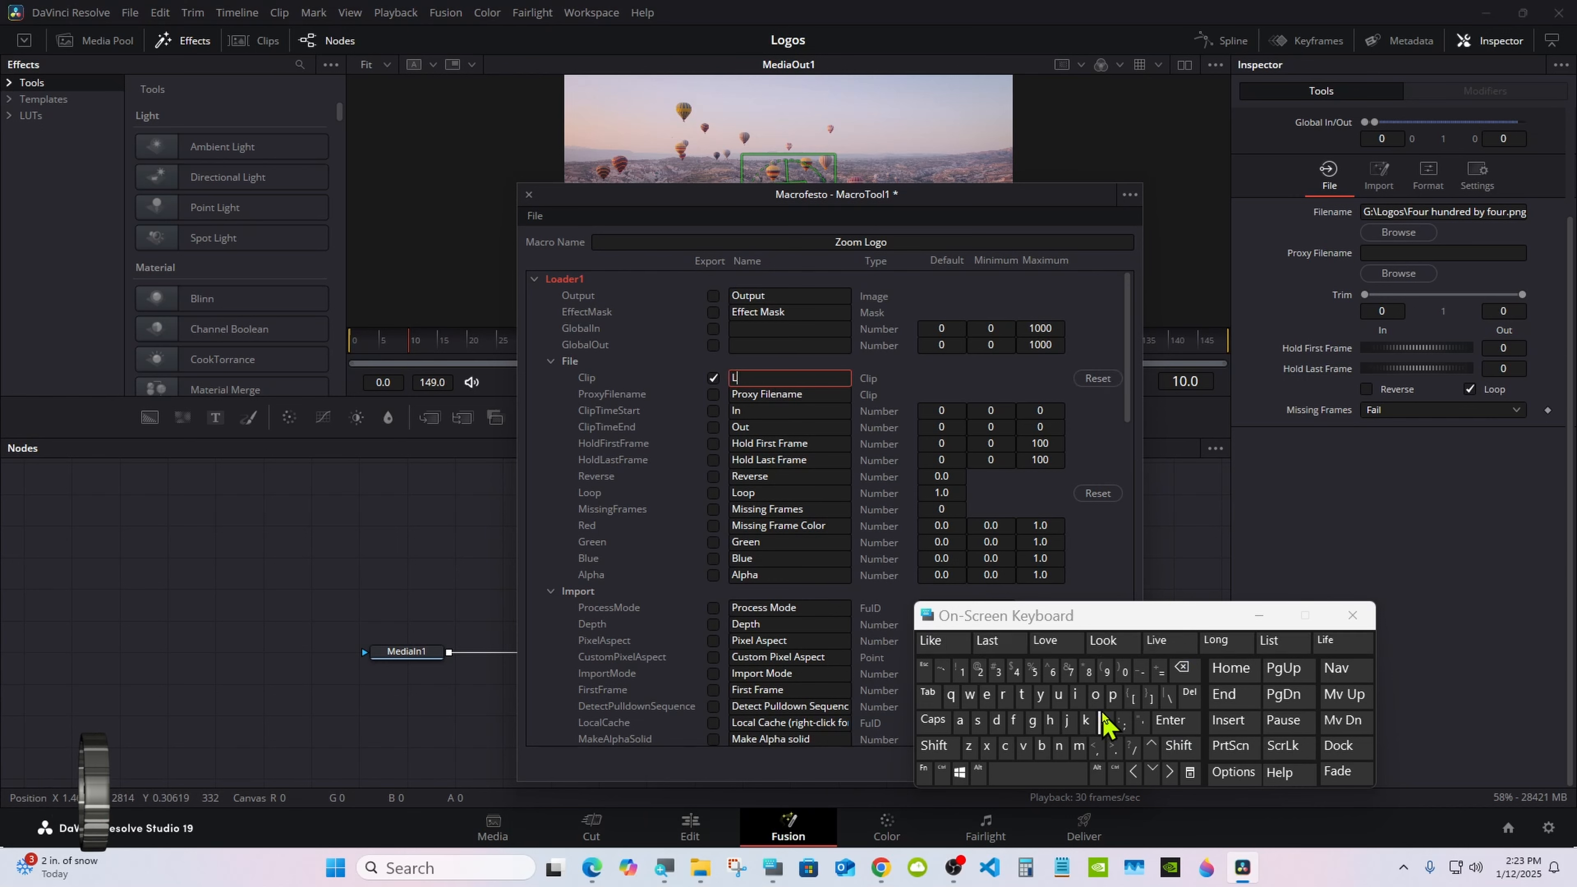
pyautogui.click(1096, 694)
pyautogui.click(1032, 720)
pyautogui.click(1108, 645)
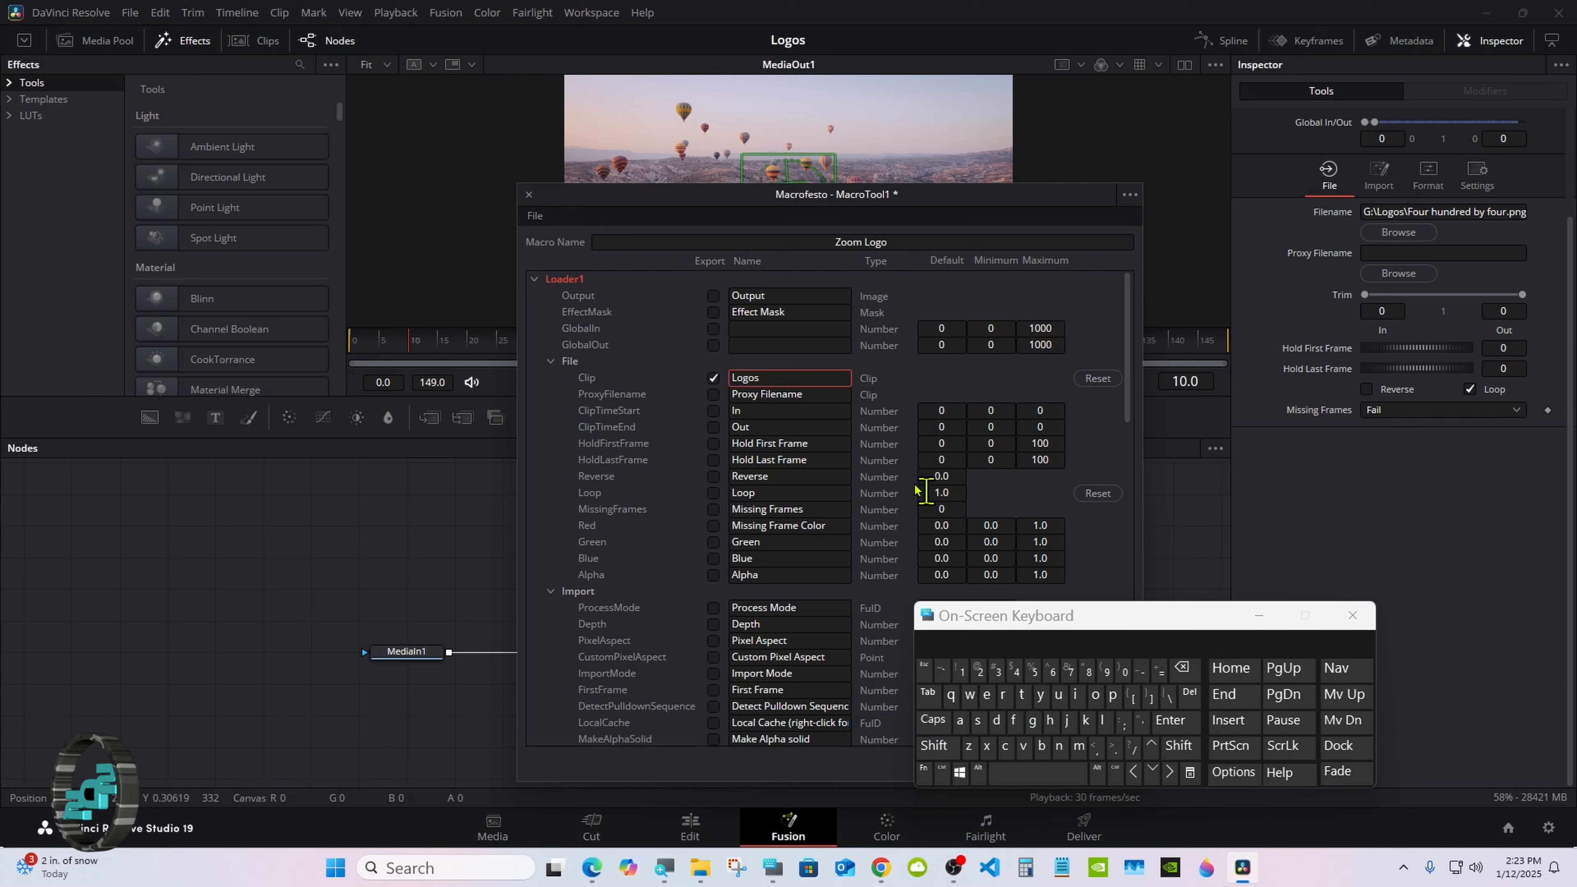
# Step: Export the Size control of the Size merge node in the macro, leaving the Loader1 and Size groups collapsed
pyautogui.click(534, 279)
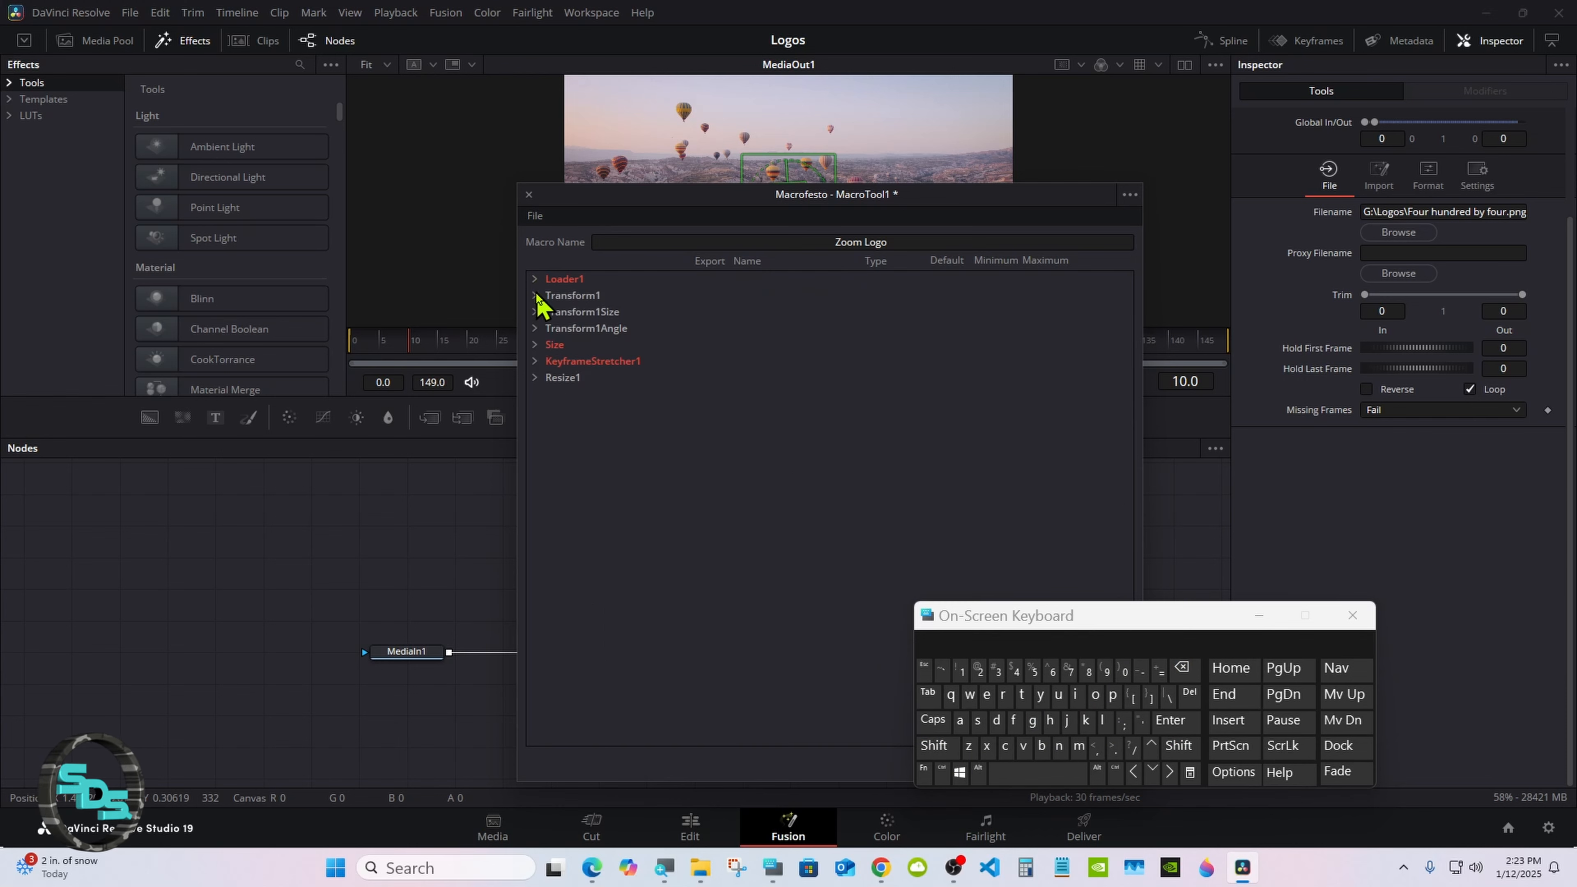
pyautogui.click(535, 345)
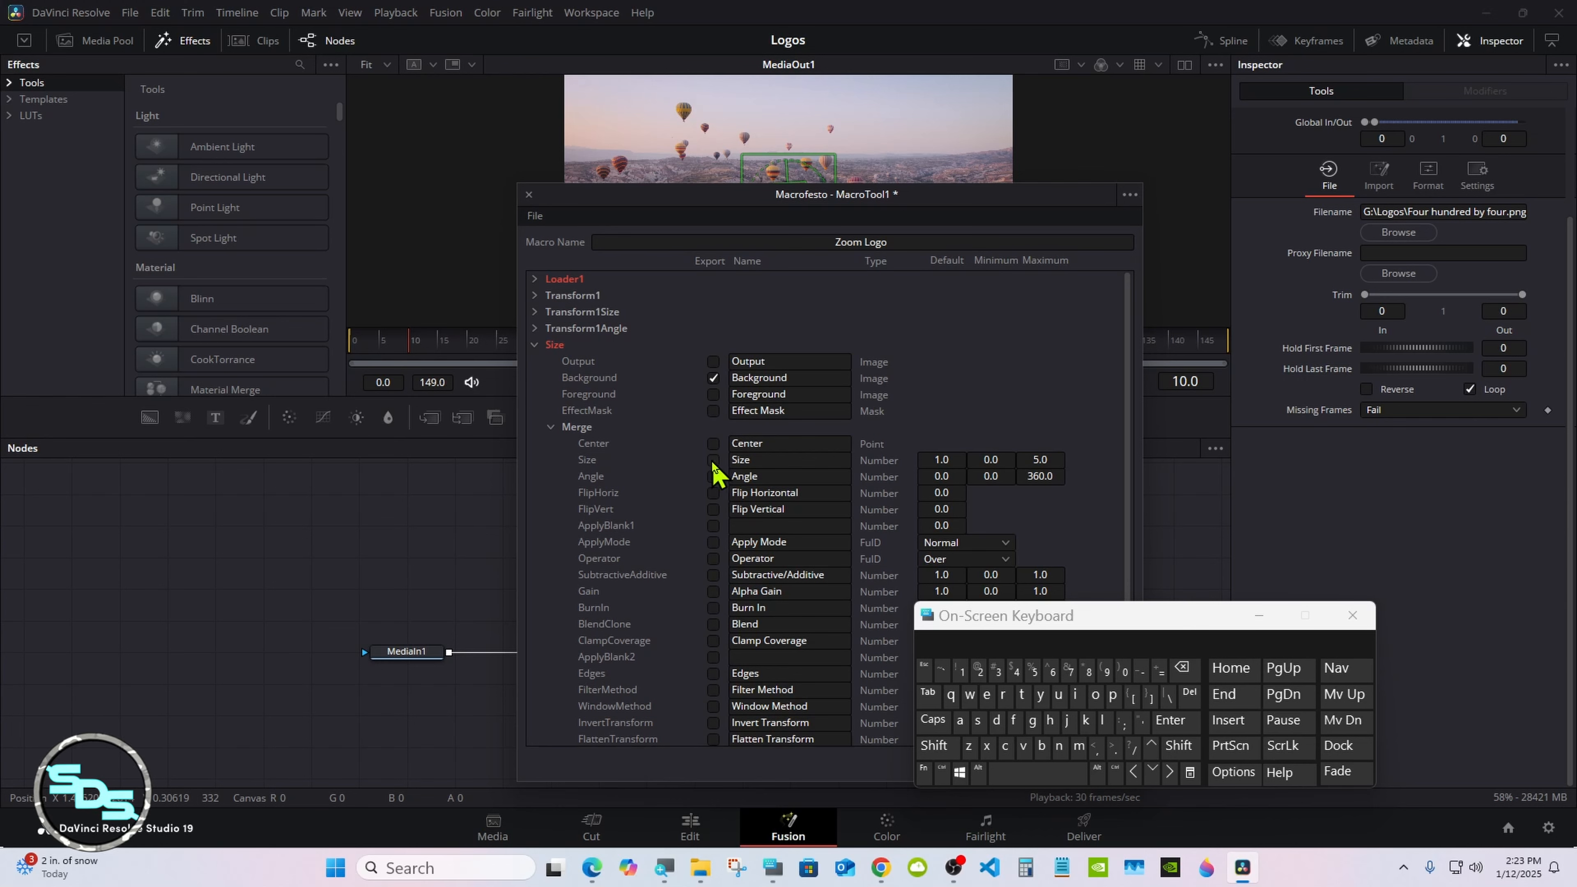
pyautogui.click(535, 346)
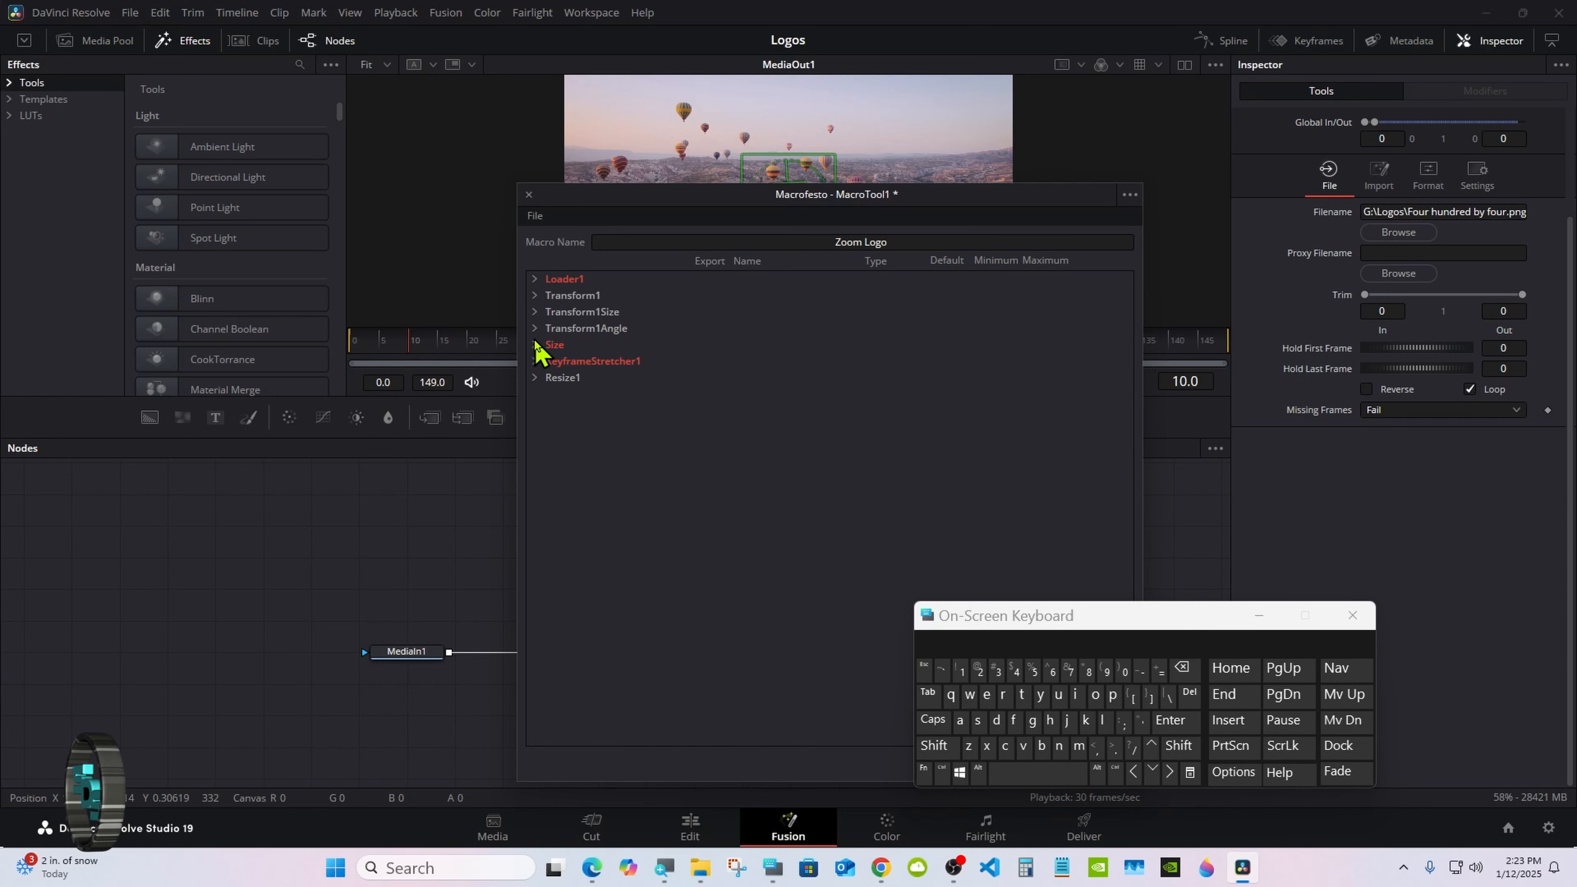
# Step: Show the Transform1 node's controls in the Inspector, moving the macro editor aside to reach the node
pyautogui.moveTo(568, 217); pyautogui.dragTo(916, 246)
pyautogui.click(659, 587)
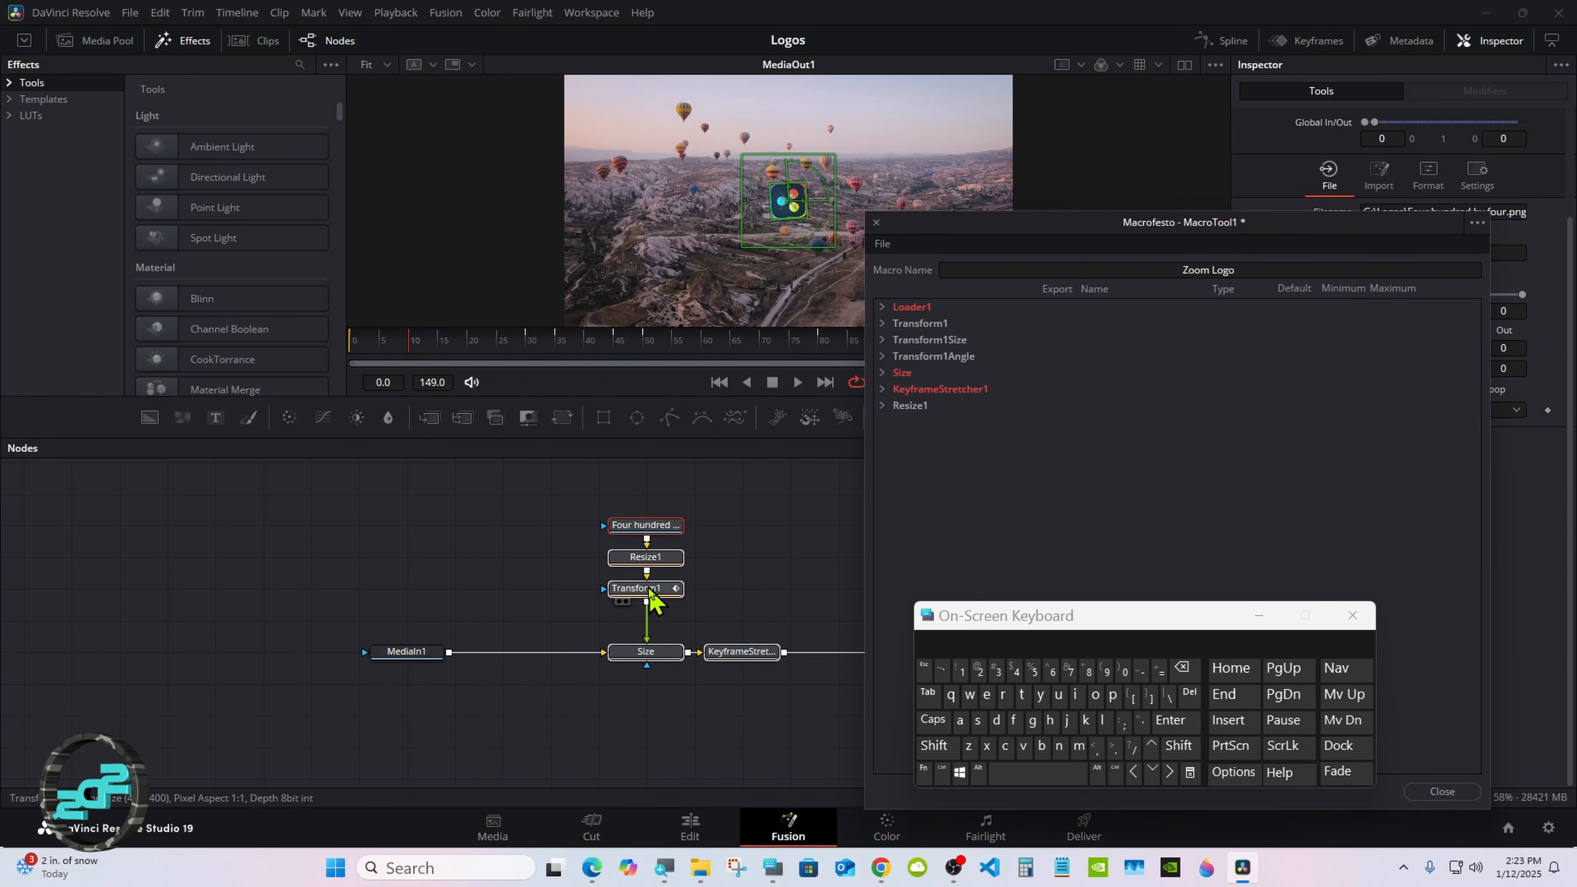
pyautogui.moveTo(1038, 253); pyautogui.dragTo(818, 232)
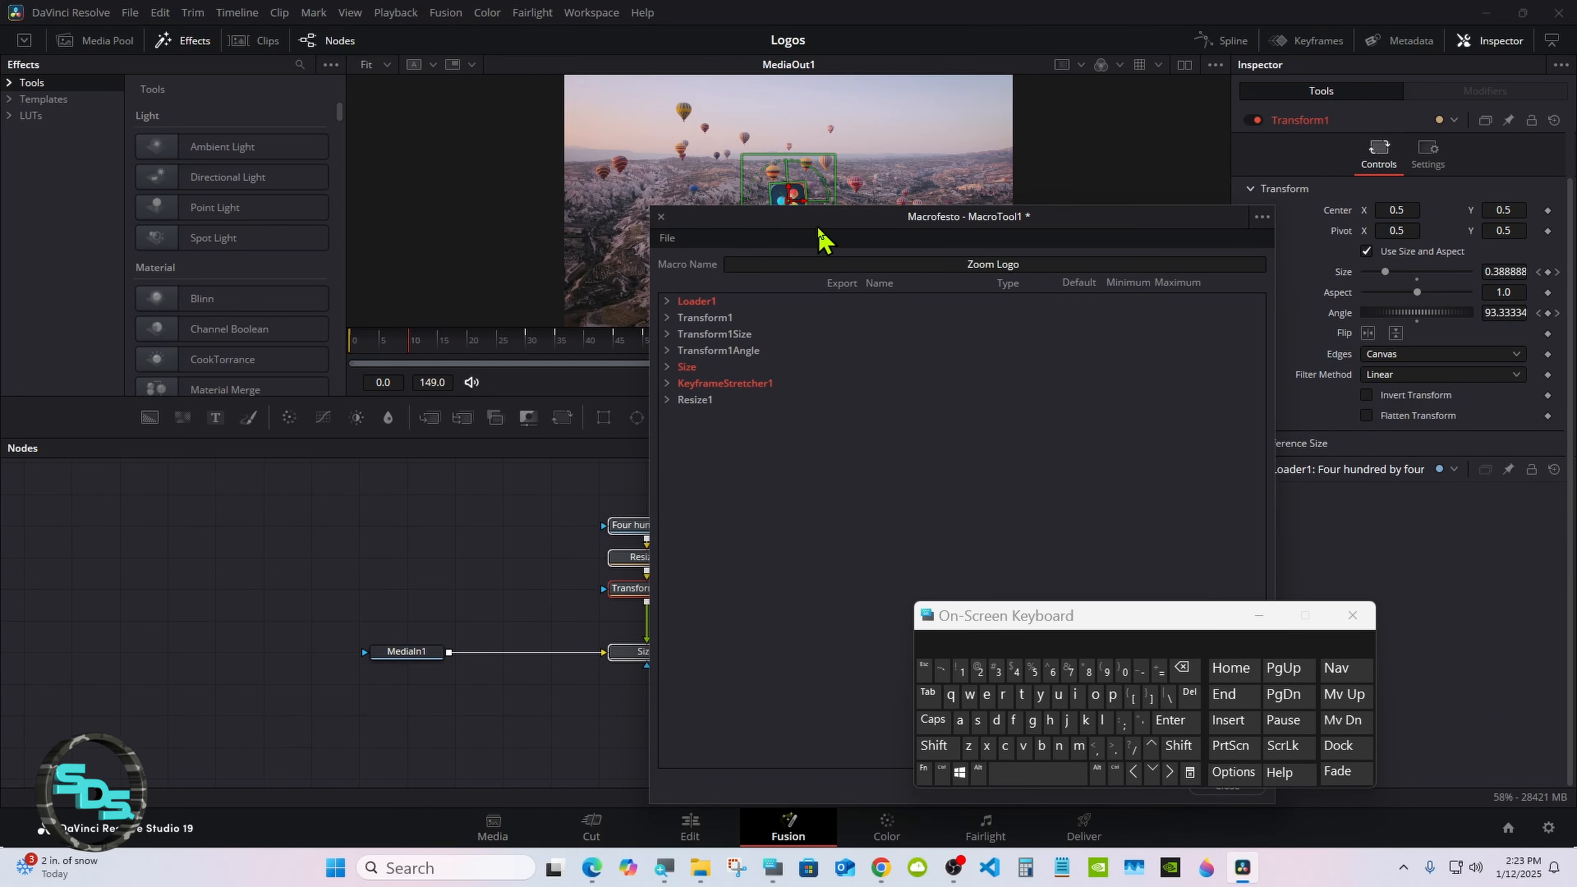
# Step: Save the macro as a group named Zoom Logo.setting in the Fusion > Templates > Edit > Effects > Logo Replace folder
pyautogui.click(667, 238)
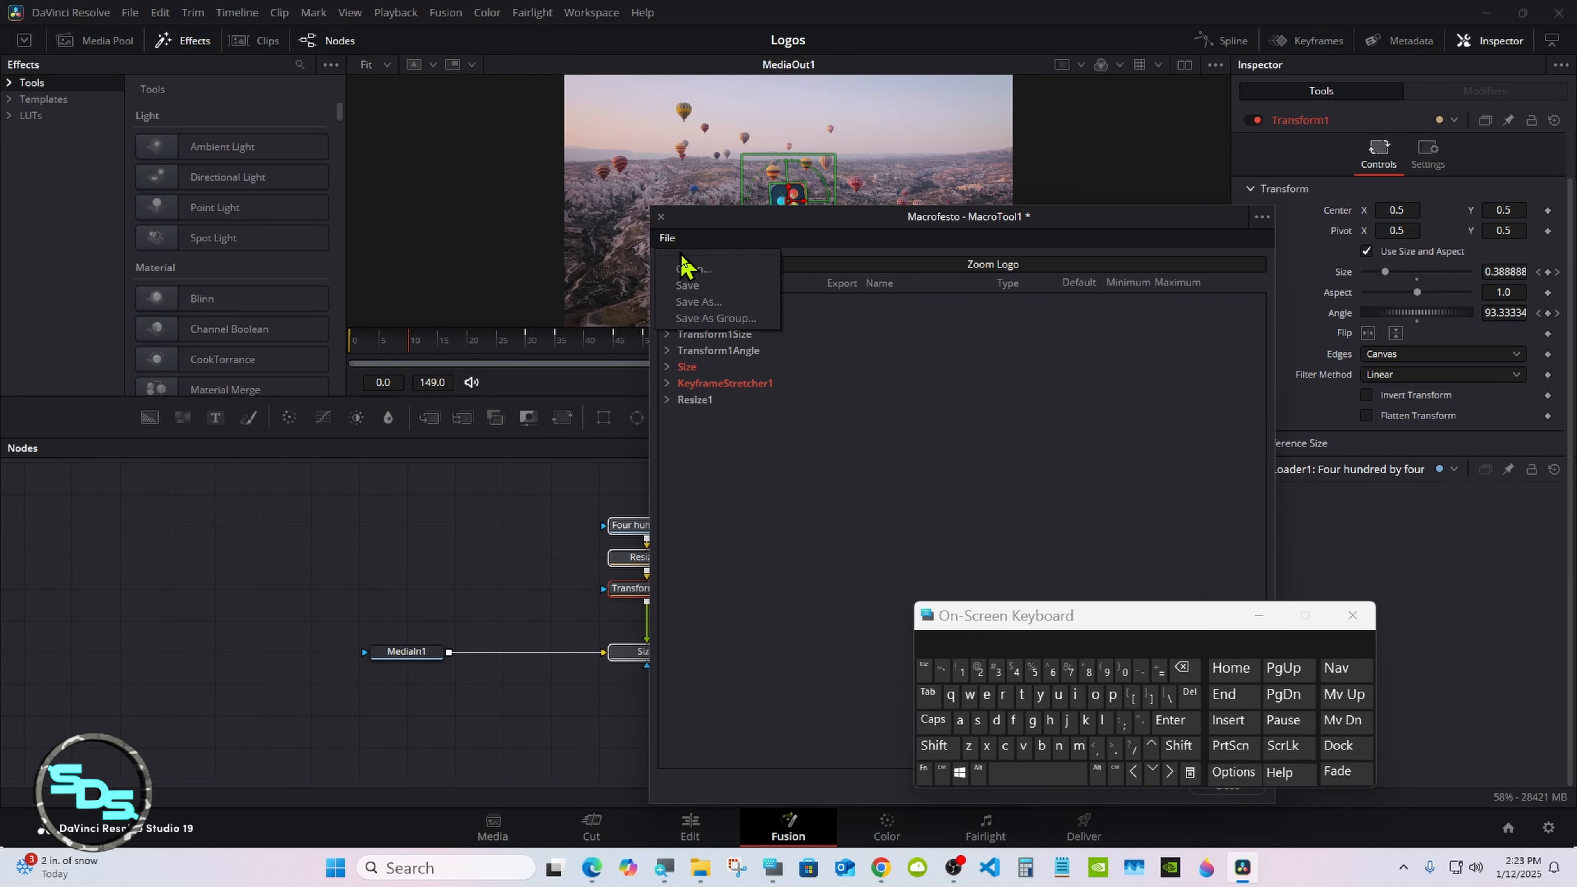
pyautogui.click(715, 319)
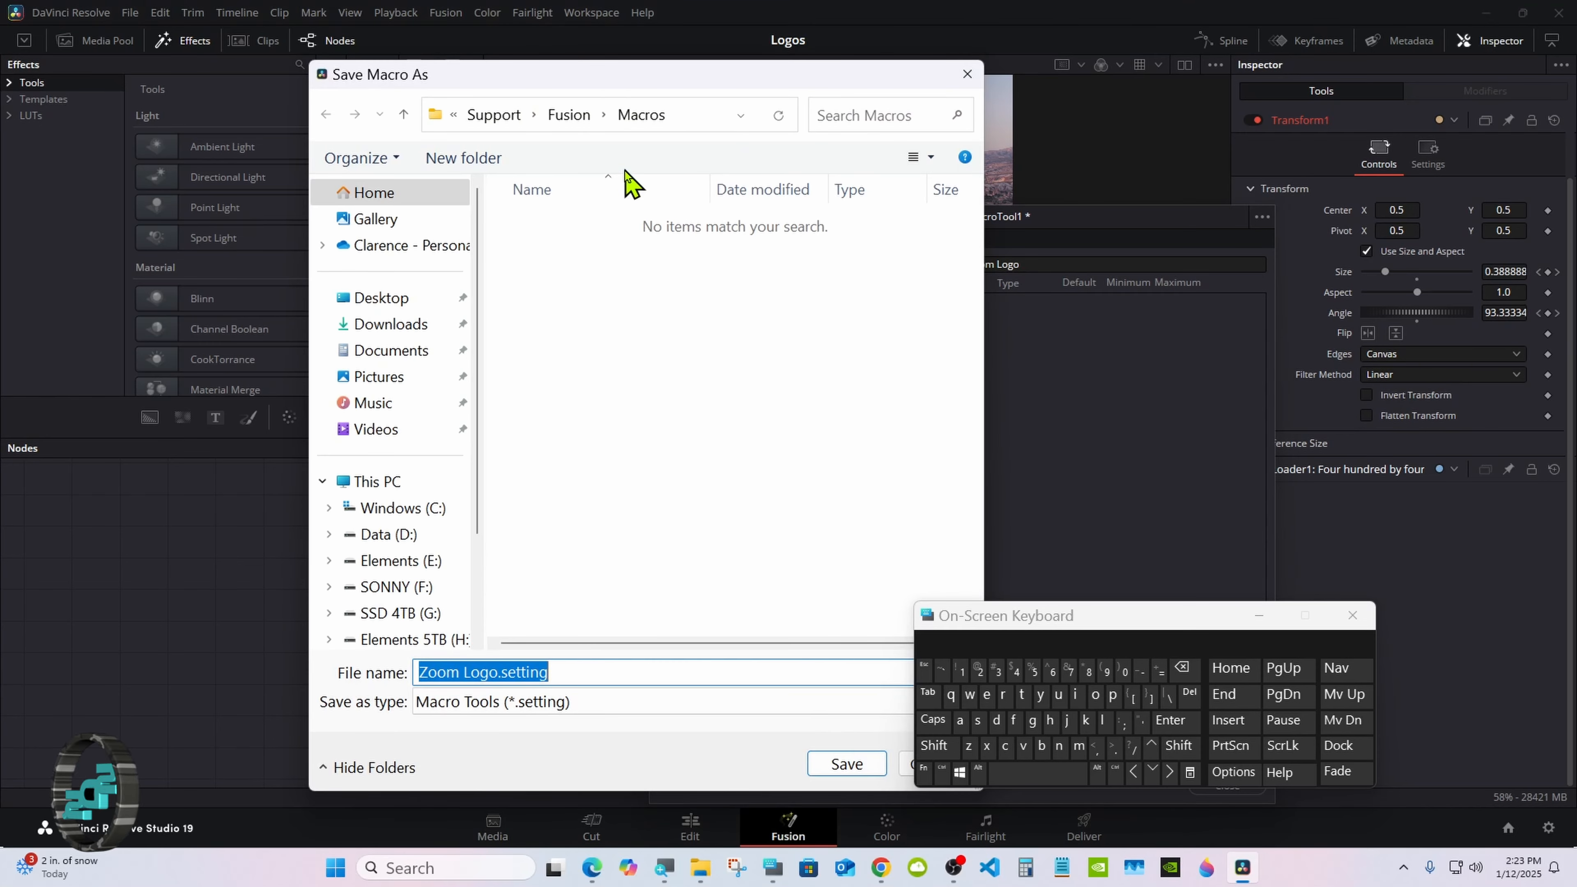
pyautogui.click(578, 115)
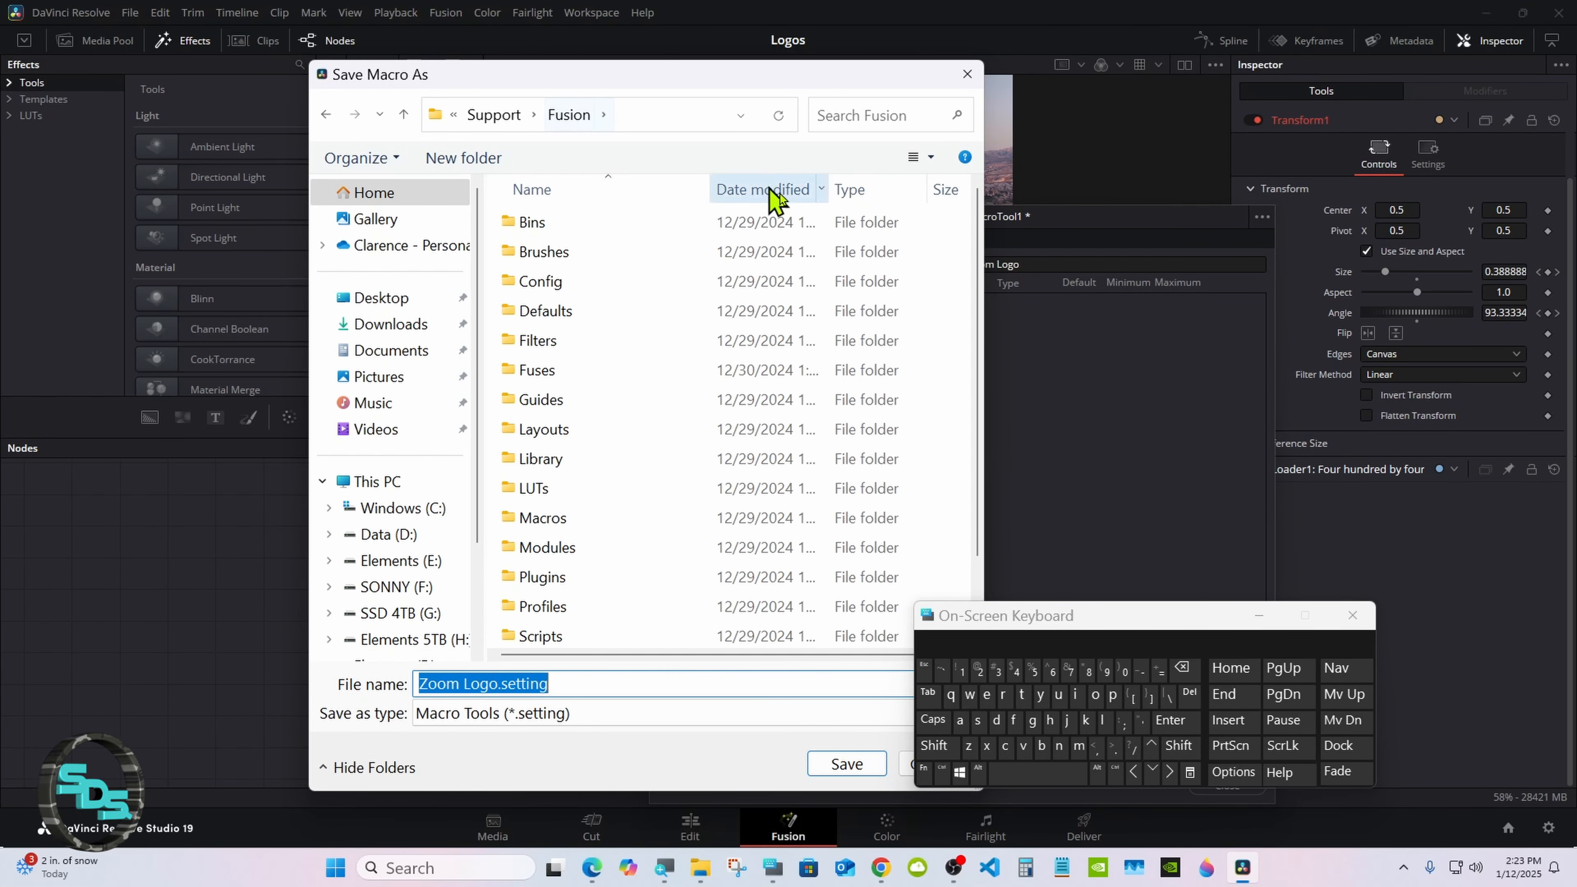
pyautogui.doubleClick(659, 633)
pyautogui.doubleClick(651, 222)
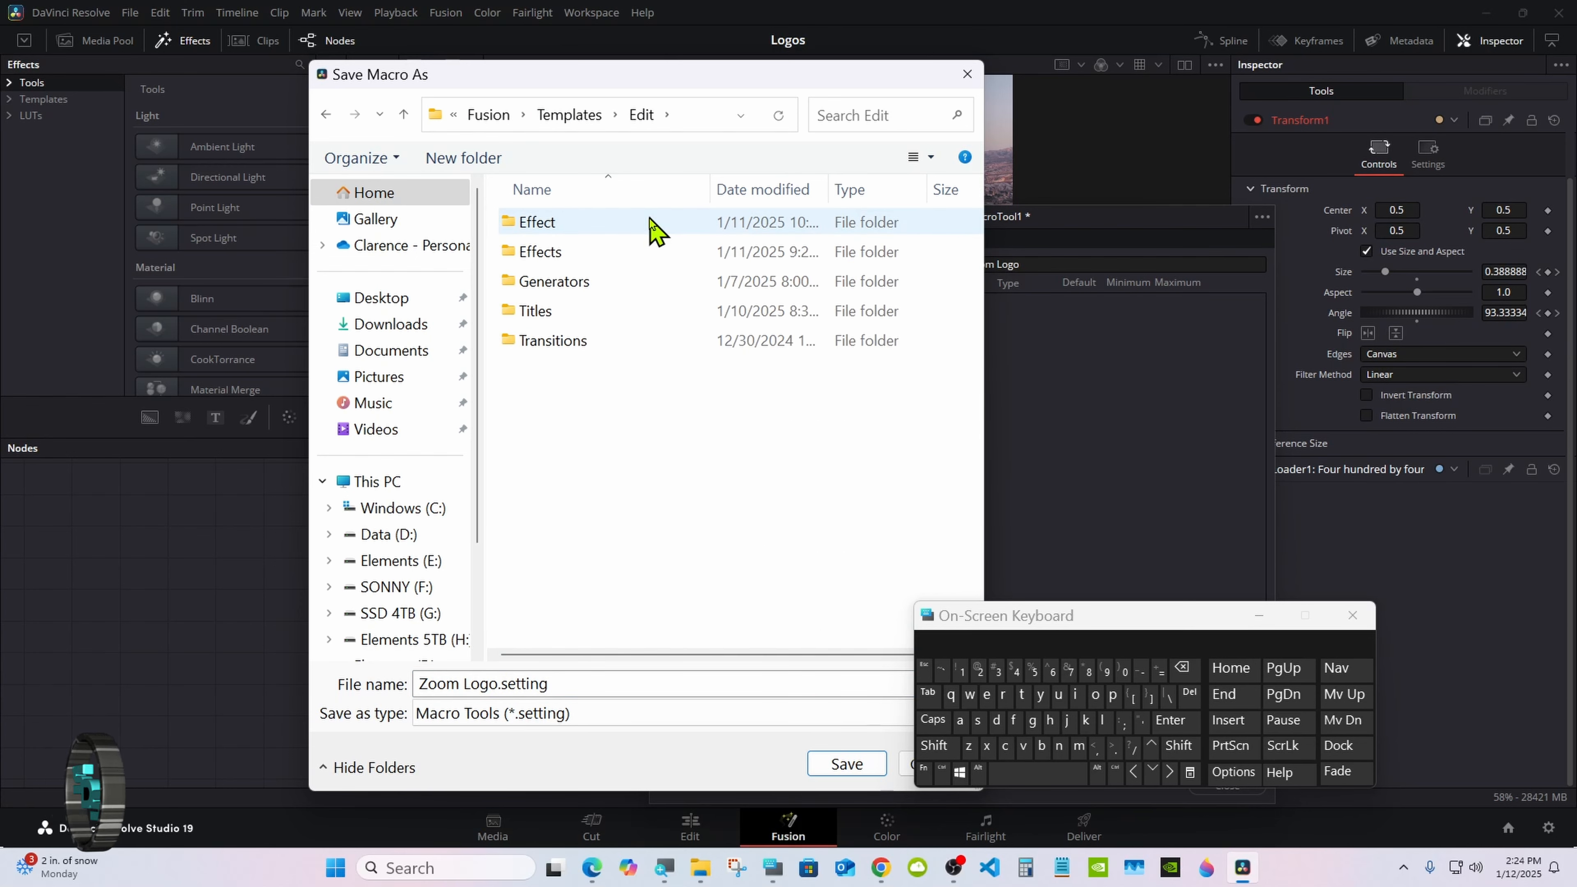
pyautogui.doubleClick(631, 252)
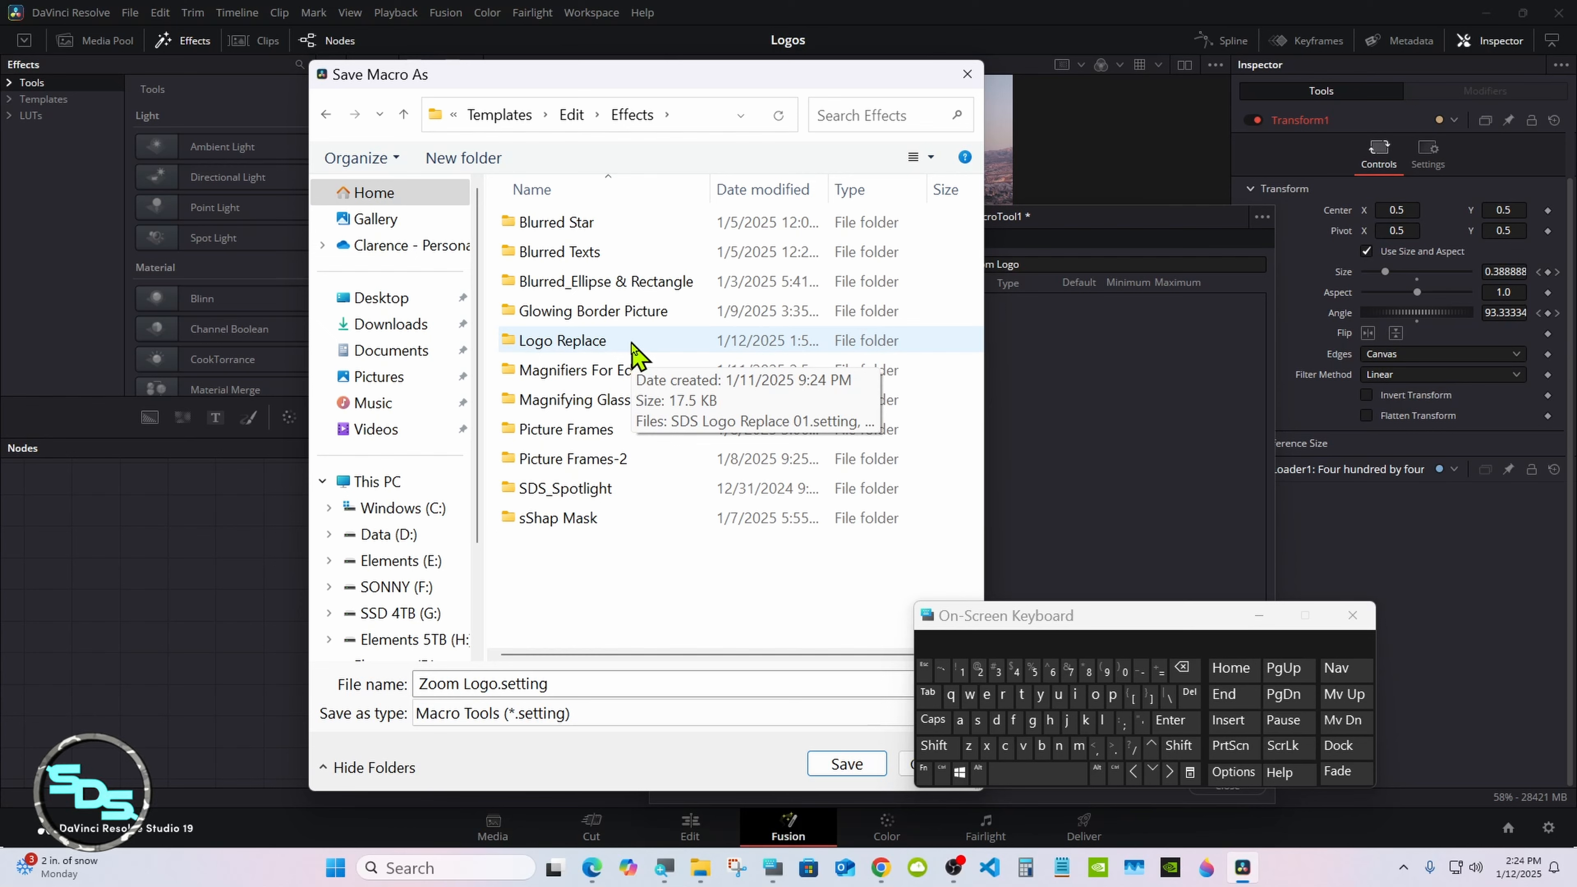
pyautogui.hotkey('alt', 'Up')
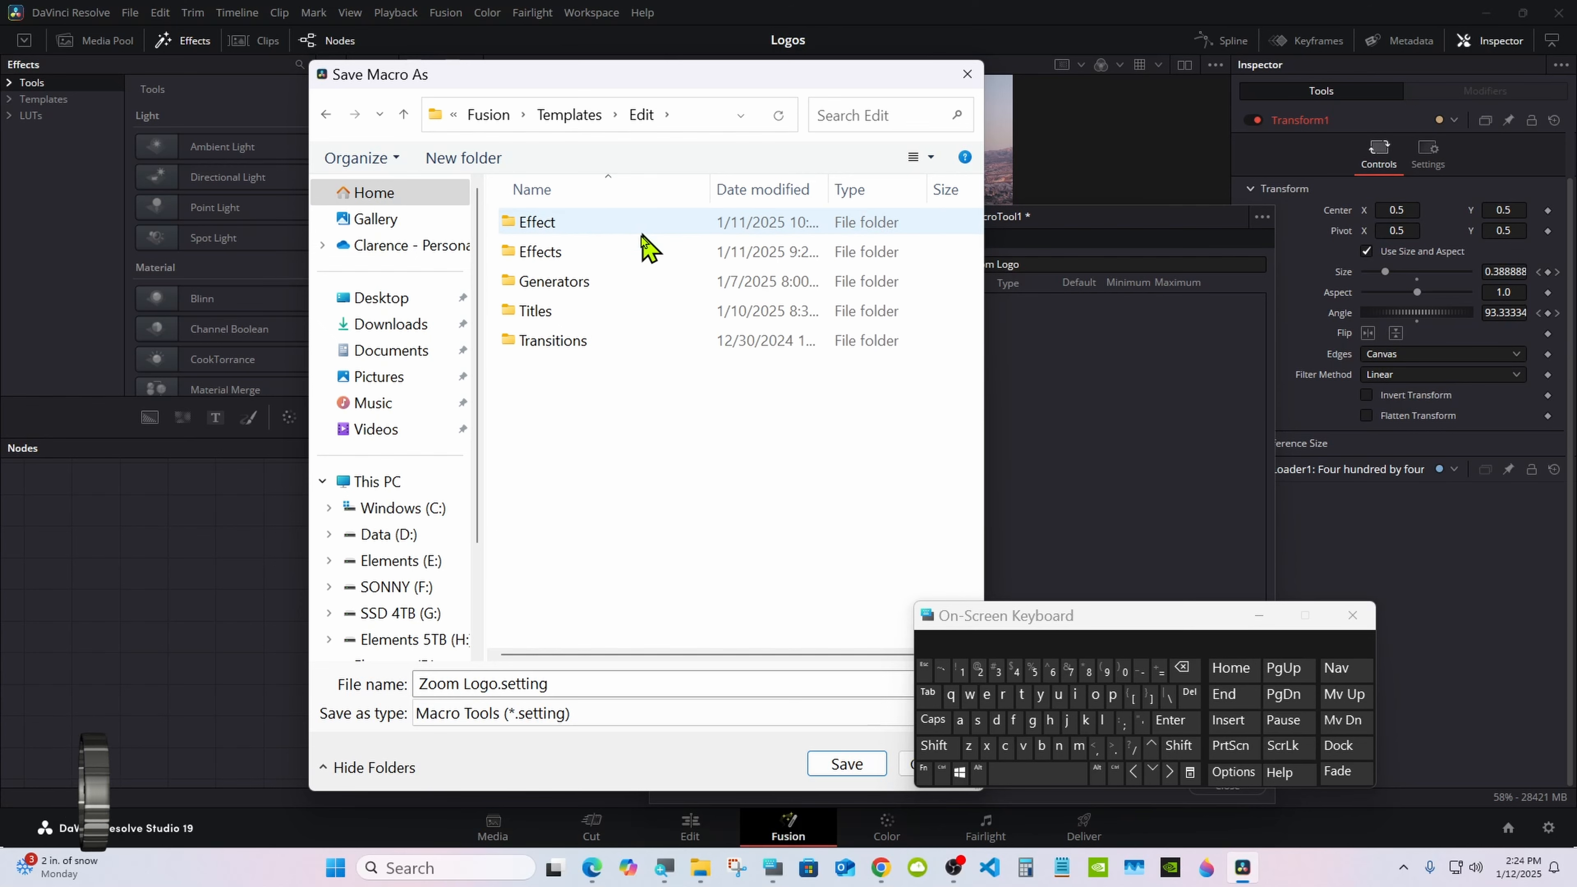
pyautogui.doubleClick(633, 252)
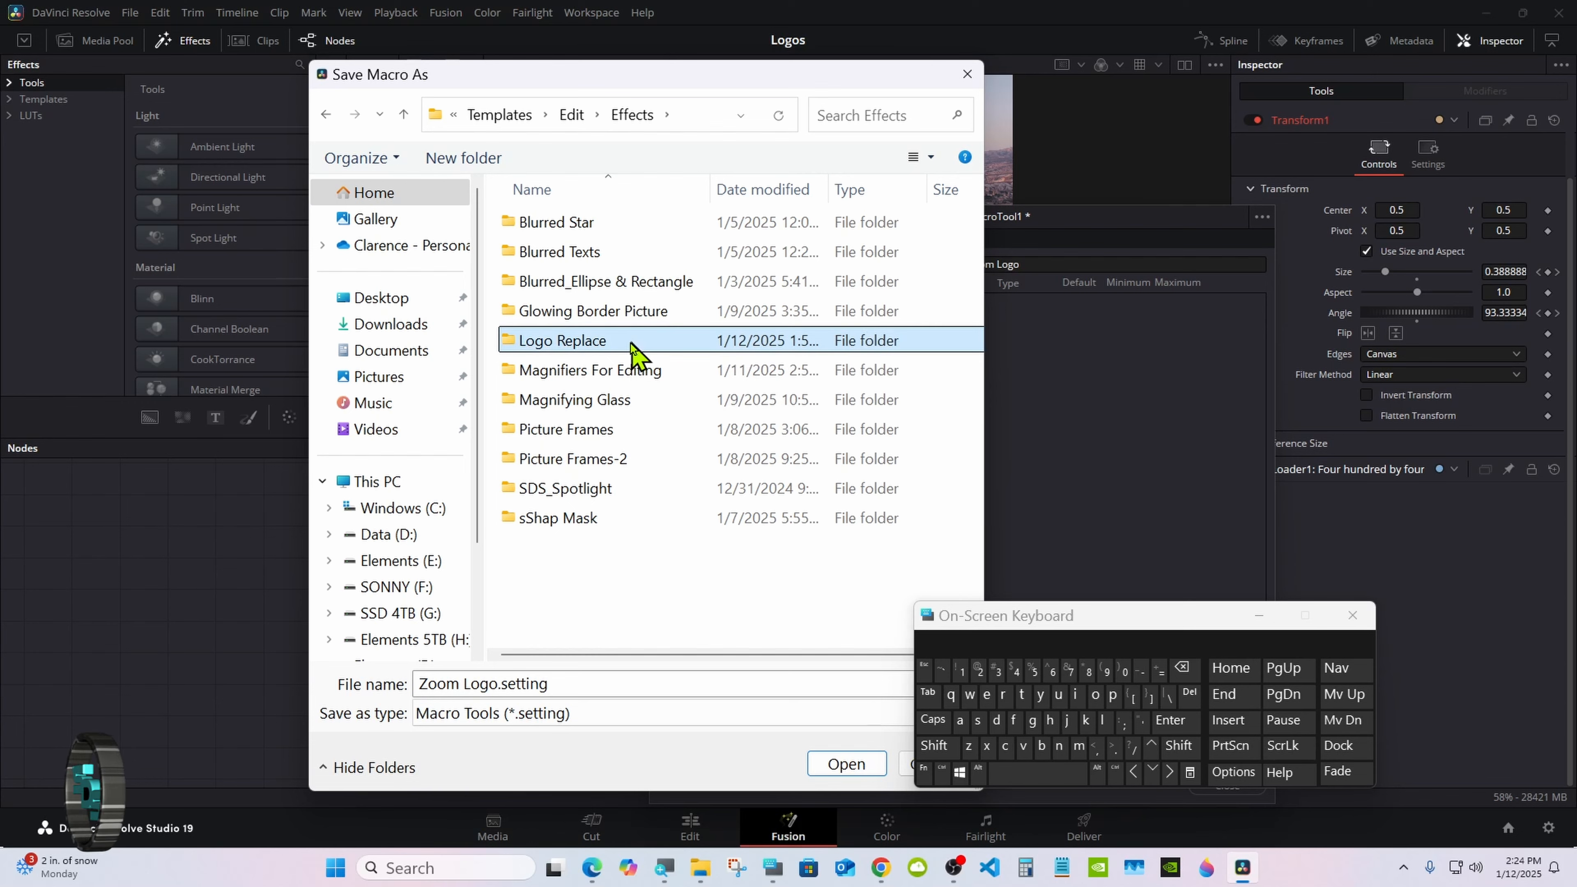
pyautogui.doubleClick(633, 352)
pyautogui.click(826, 764)
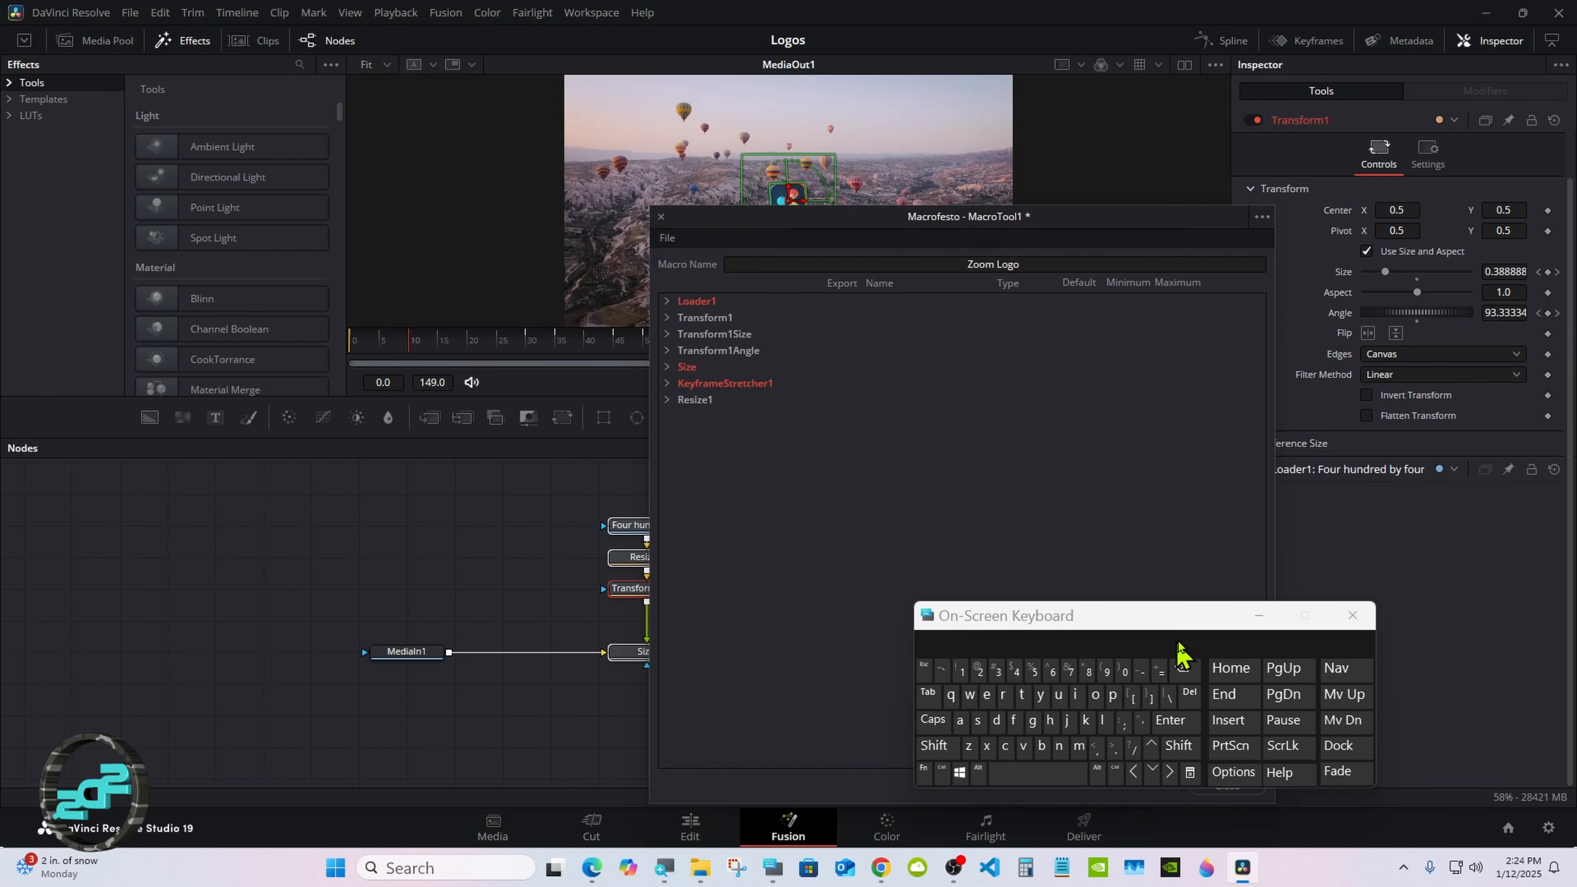
# Step: Put away the on-screen keyboard and macro editor and switch to the Edit page
pyautogui.click(1259, 614)
pyautogui.click(1226, 785)
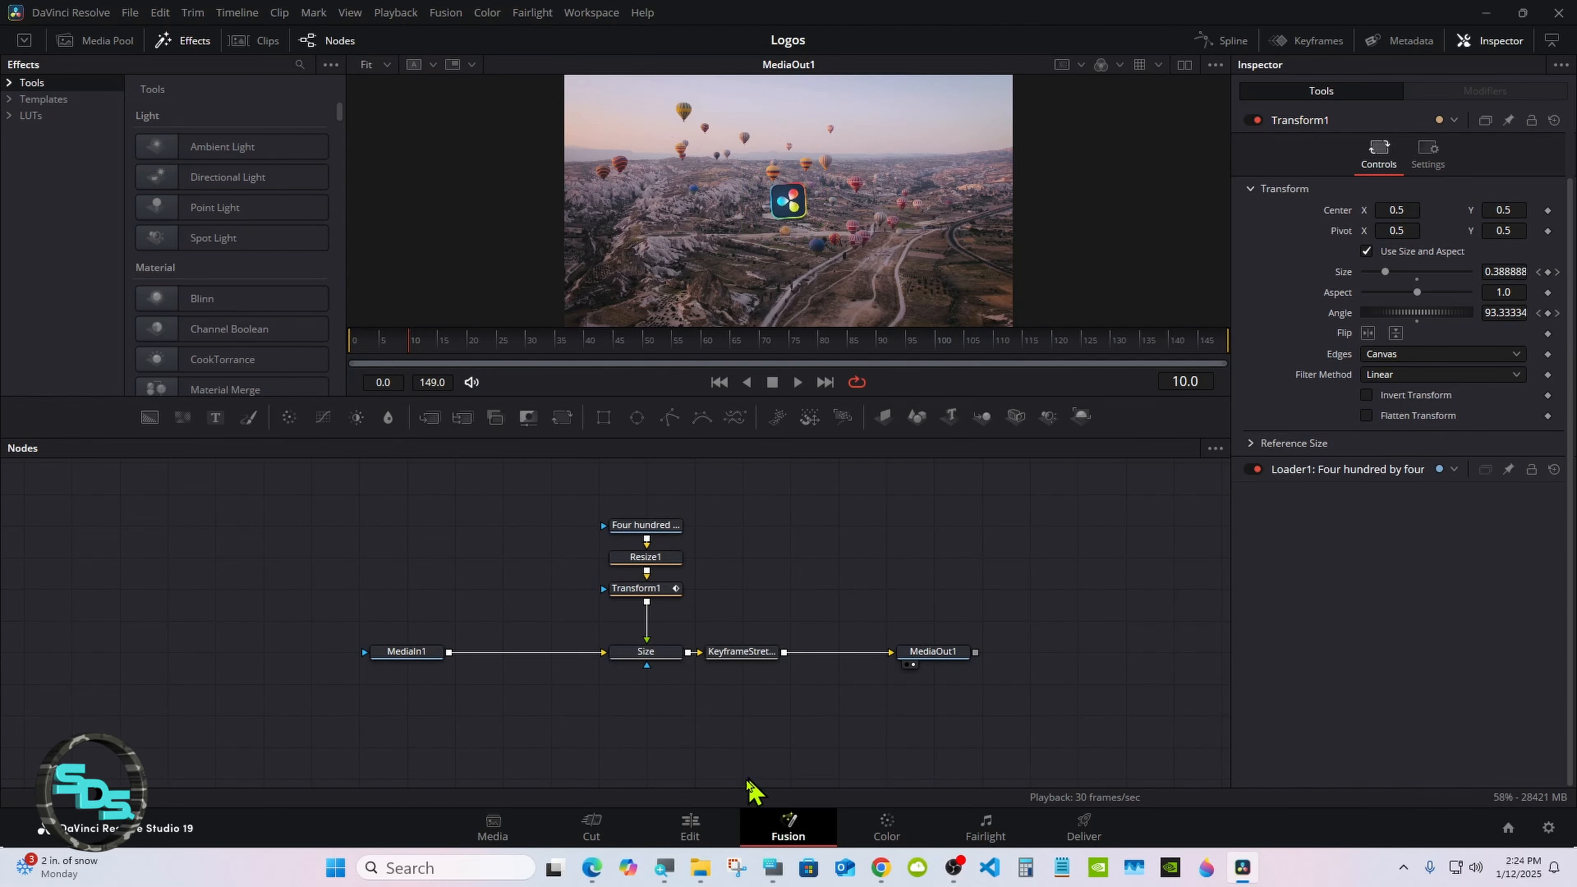
pyautogui.click(690, 828)
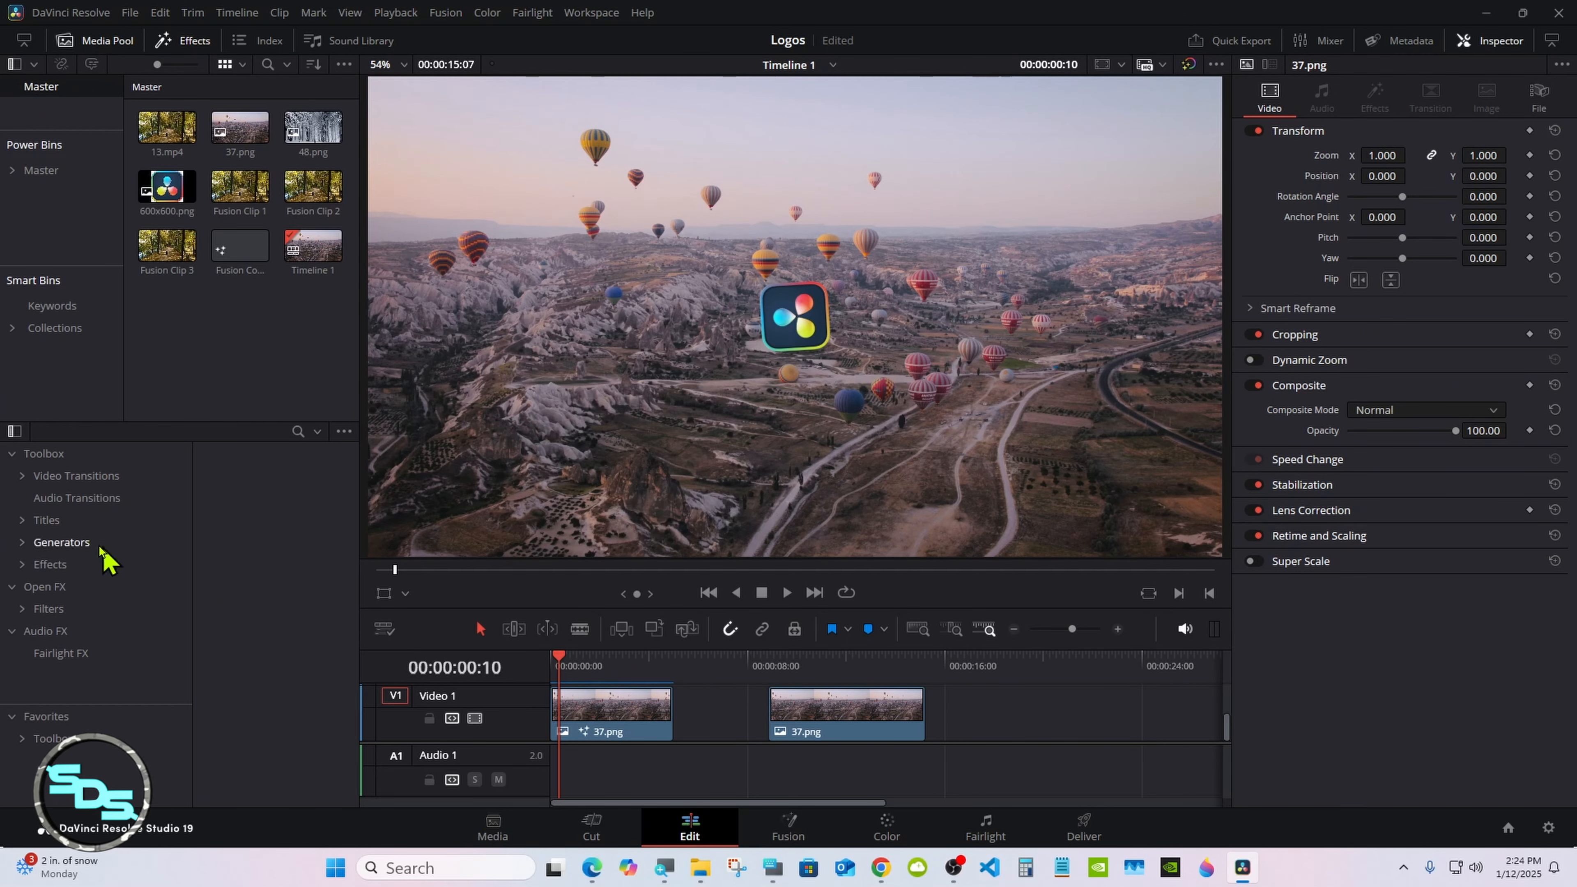
# Step: Apply the Zoom Logo effect from the Logo Replace category to the second 37.png clip on Video 1
pyautogui.click(21, 564)
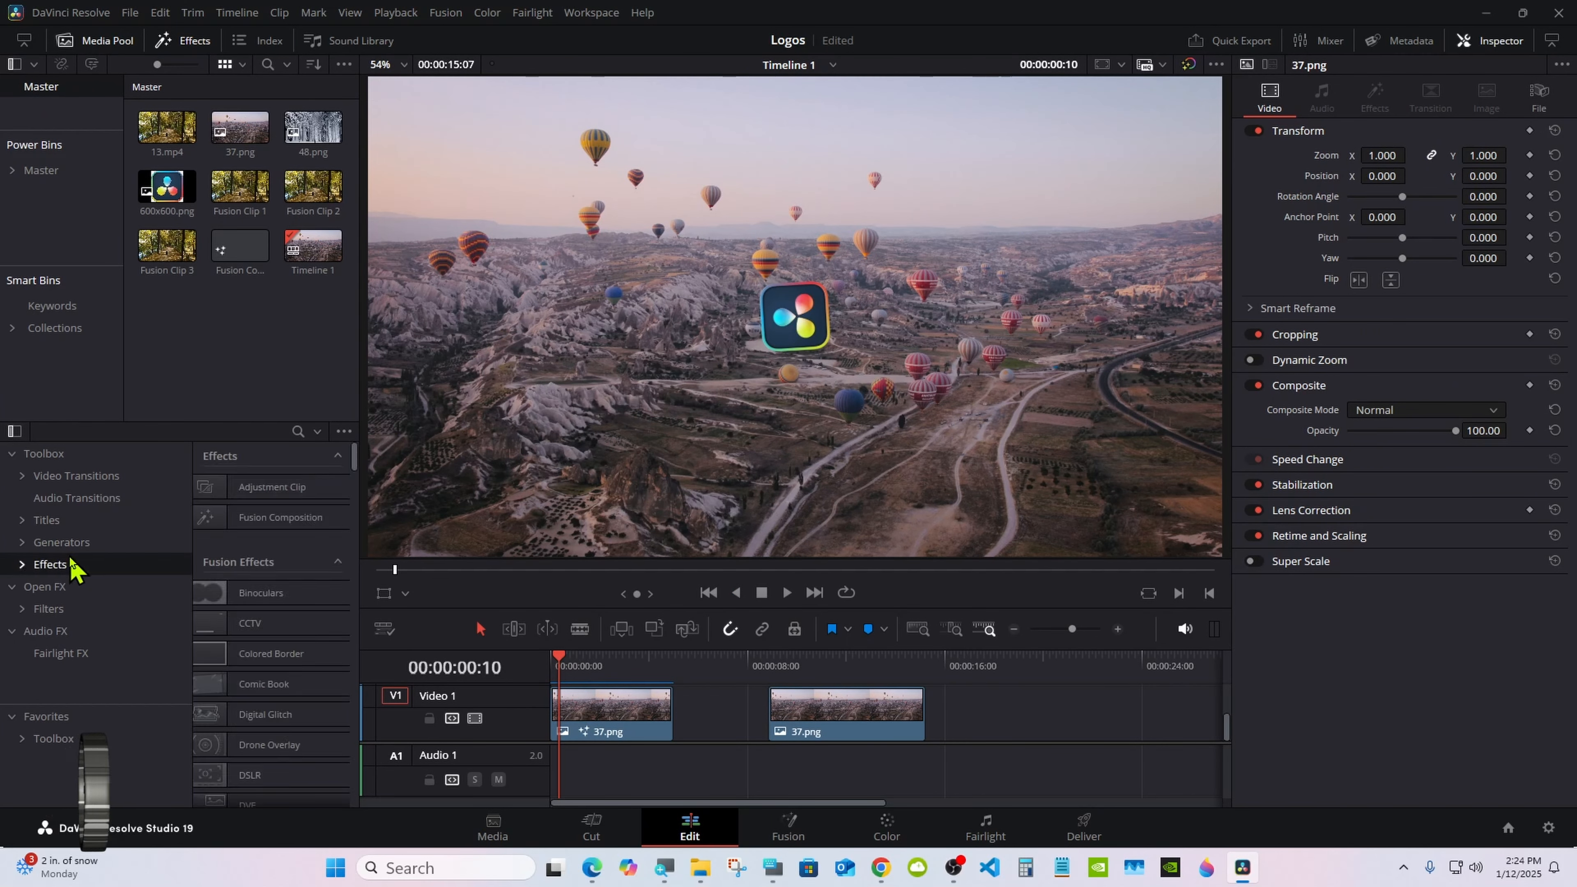
pyautogui.click(22, 564)
pyautogui.scroll(-5, 187, 522)
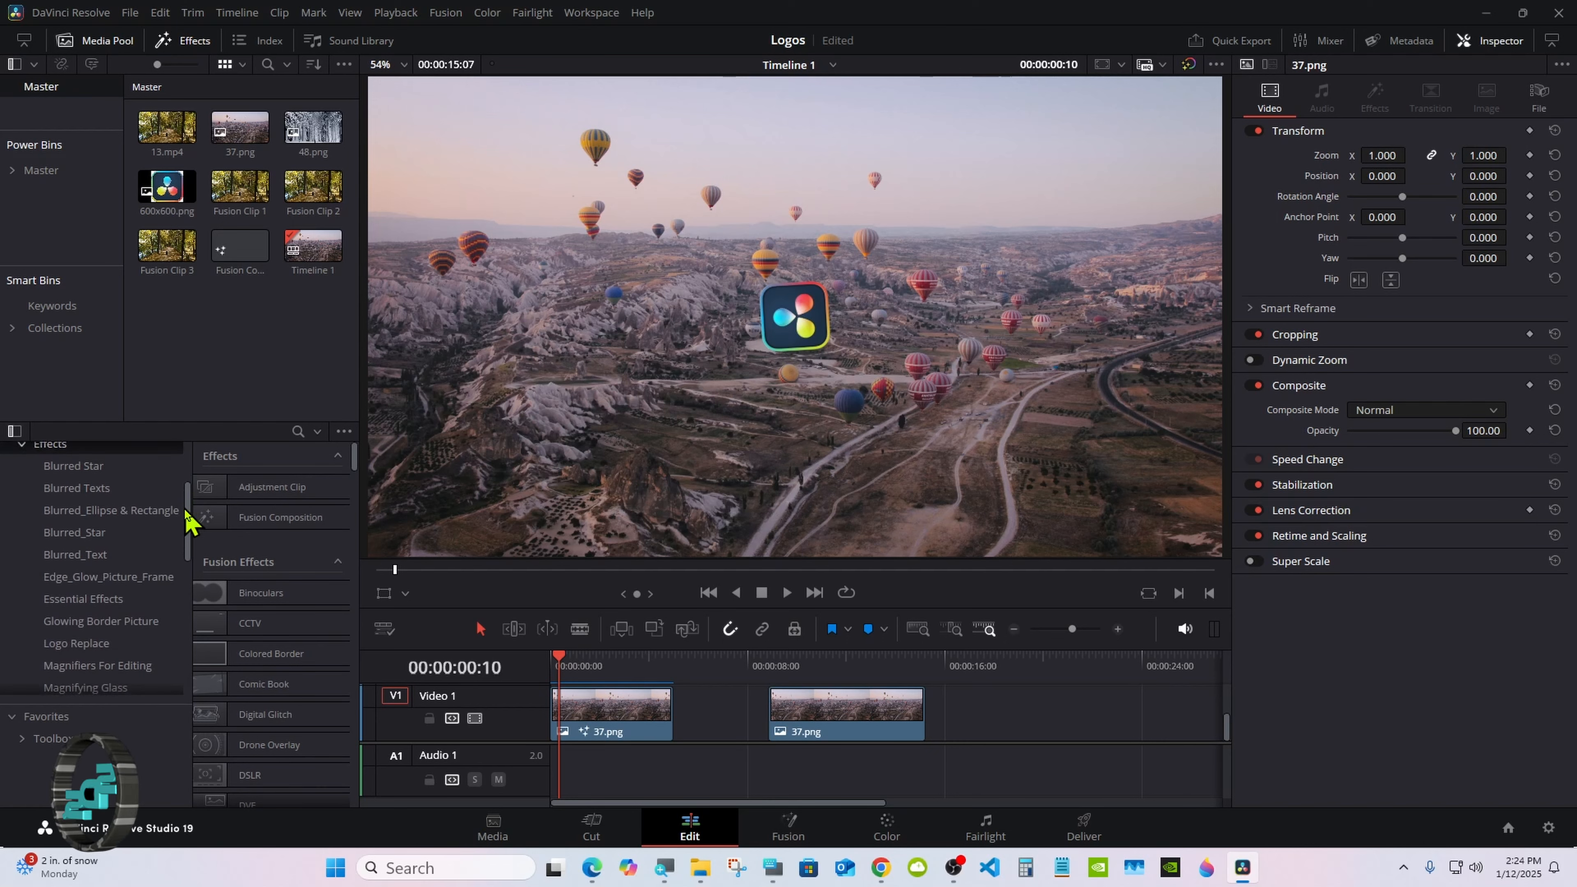
pyautogui.scroll(-3, 185, 523)
pyautogui.click(94, 574)
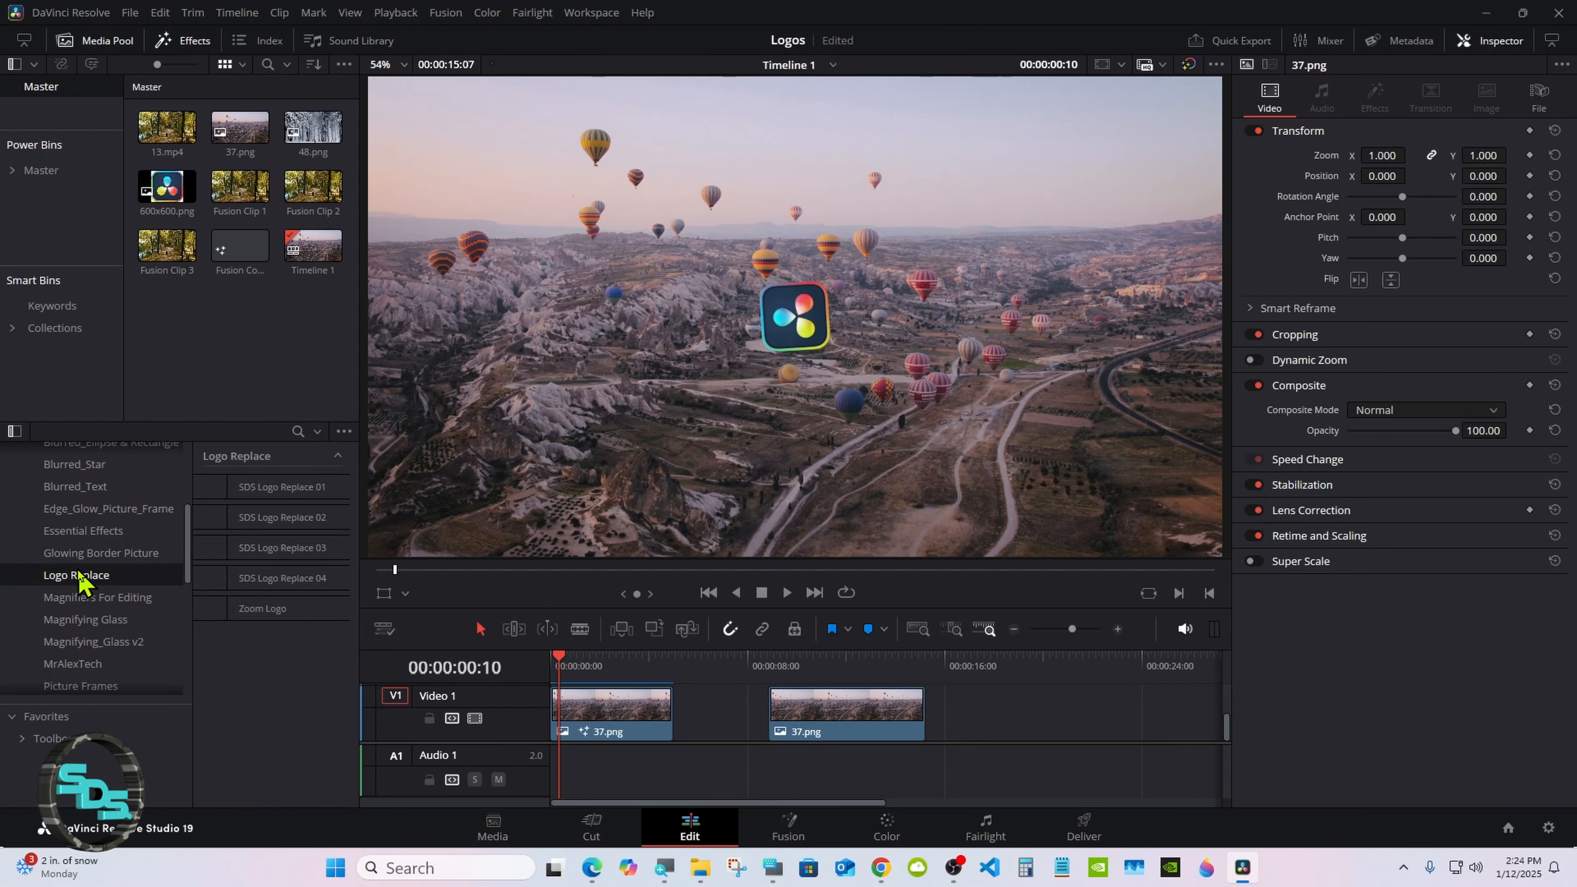
pyautogui.moveTo(794, 668); pyautogui.dragTo(801, 666)
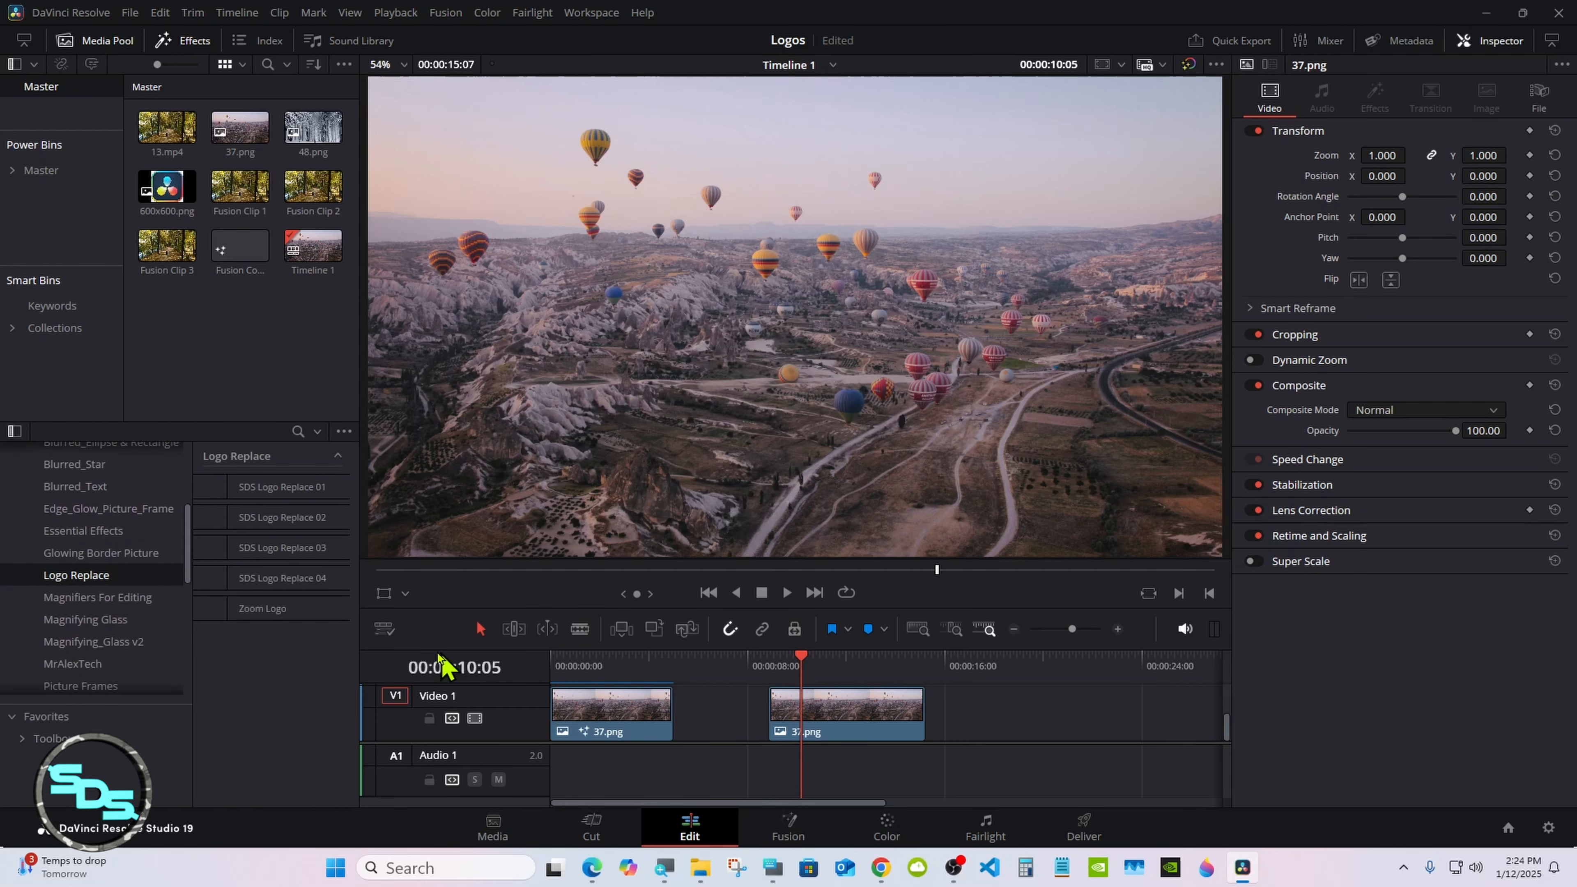
pyautogui.moveTo(264, 610); pyautogui.dragTo(847, 722)
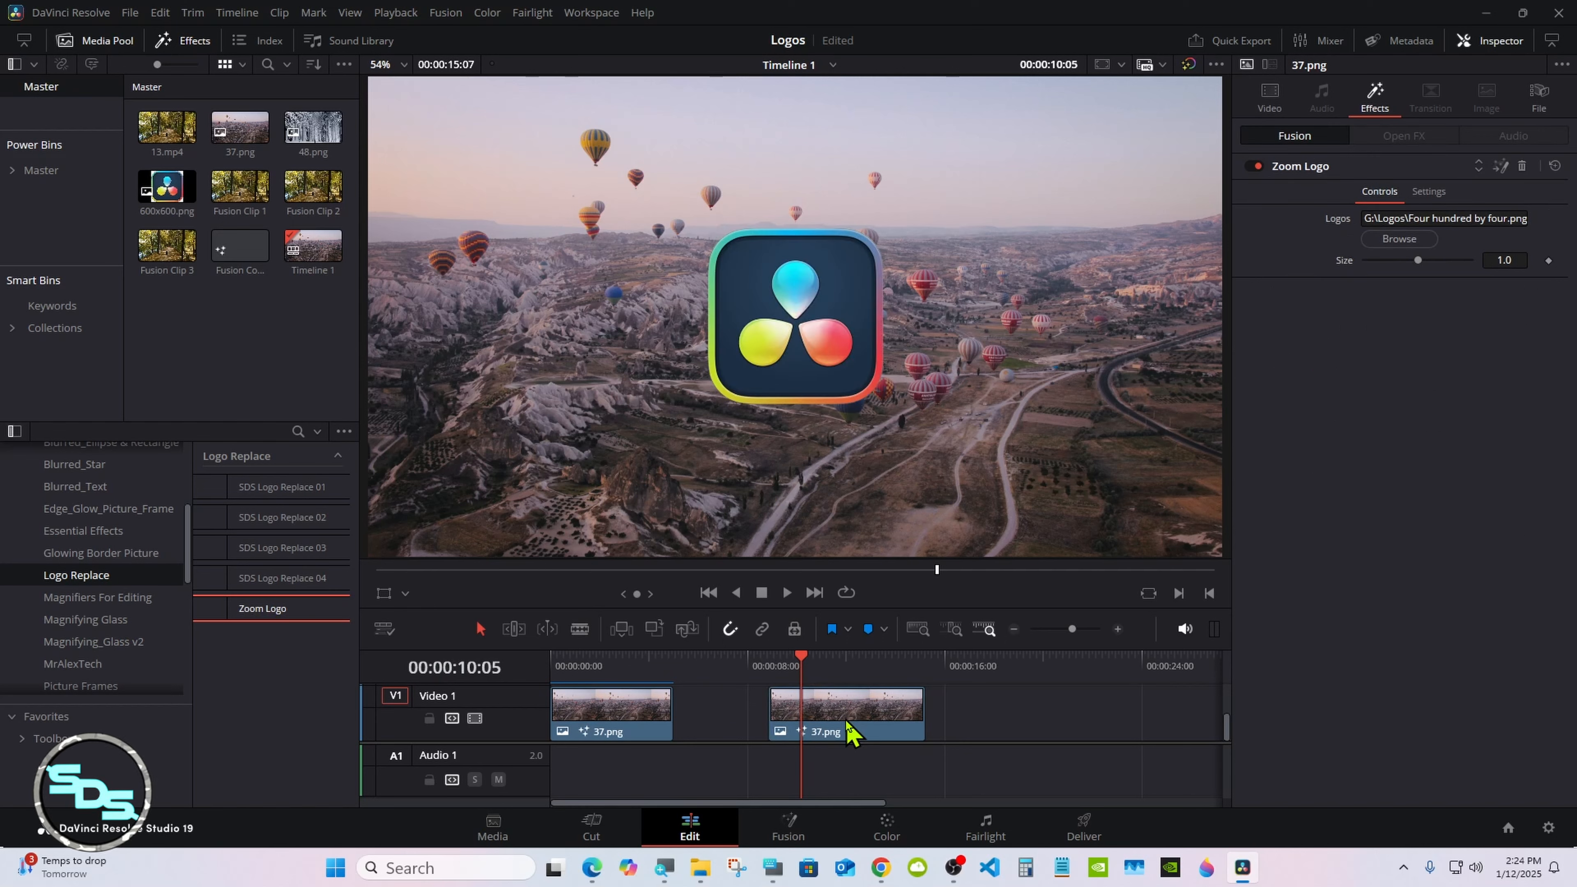
# Step: Play the second 37.png clip from its start to check the logo animation
pyautogui.click(769, 662)
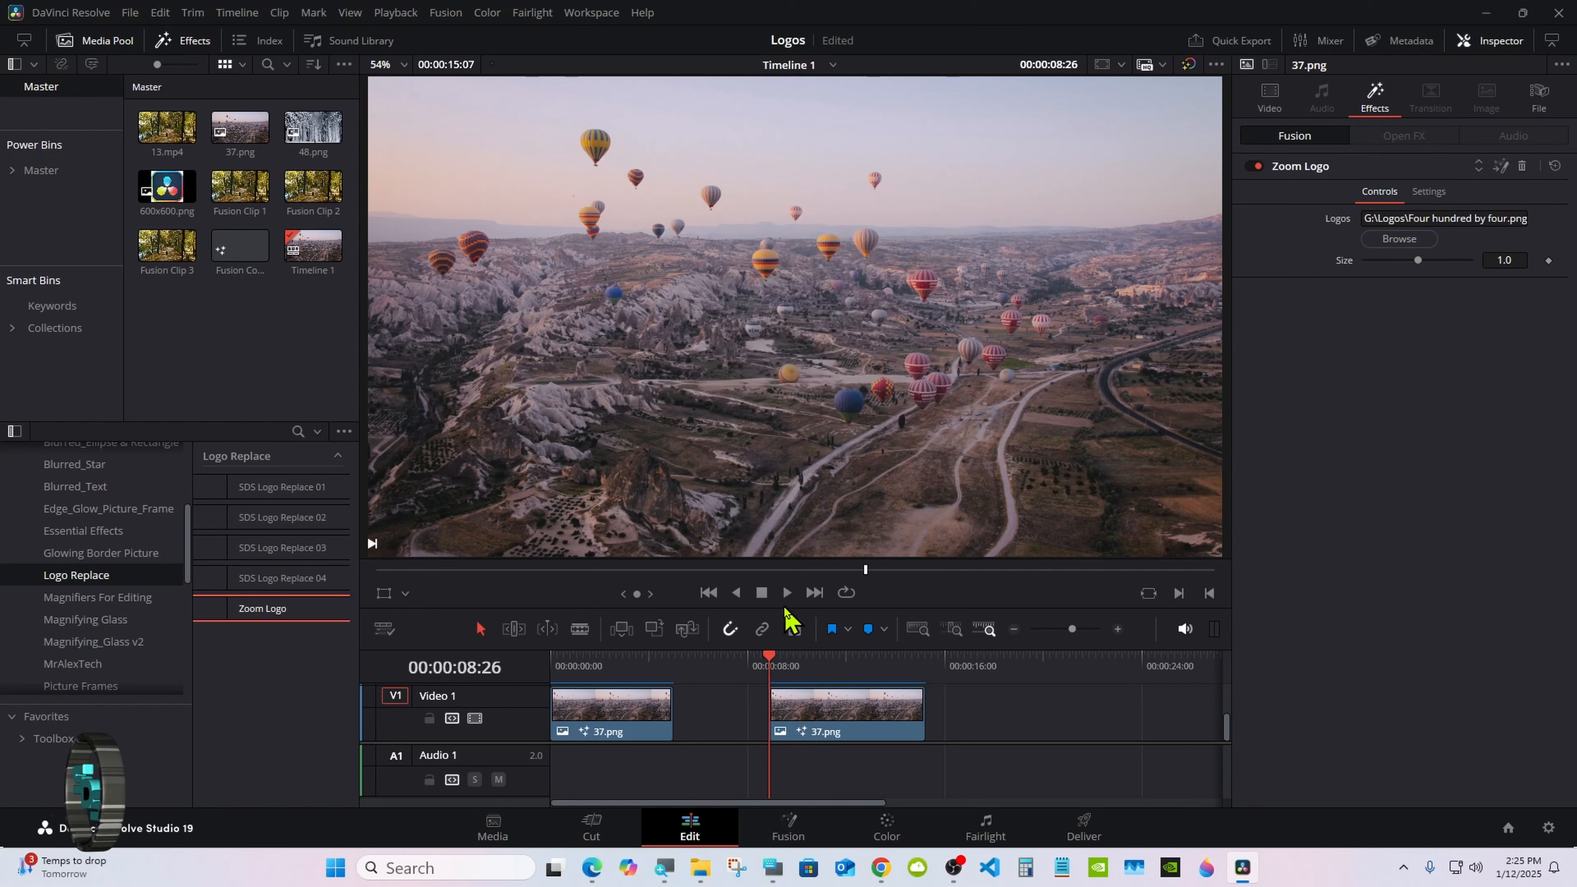
pyautogui.click(788, 595)
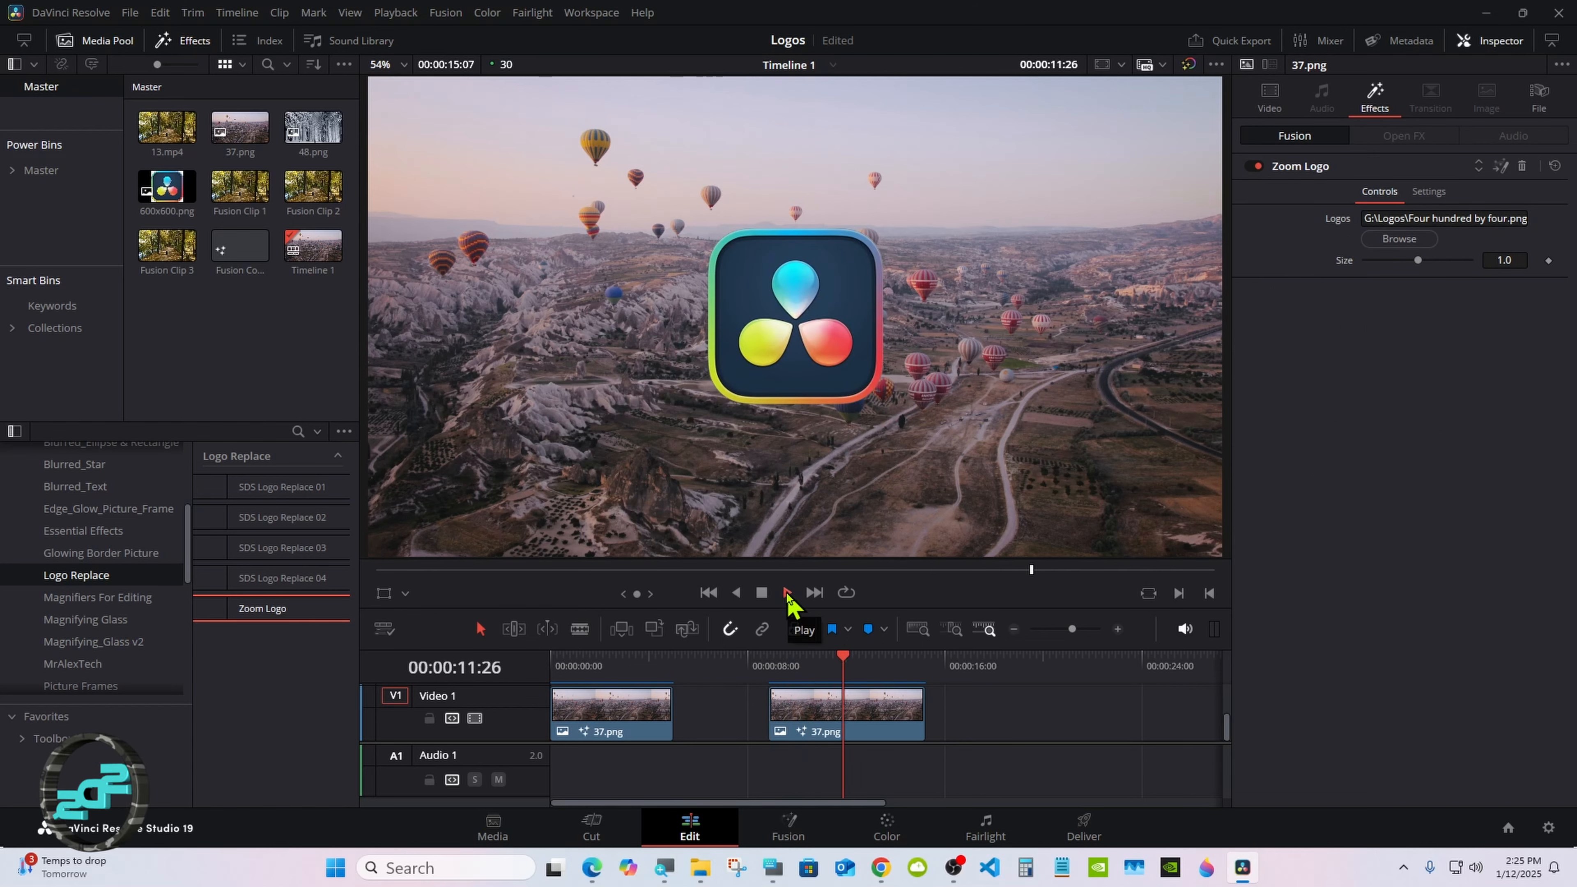
pyautogui.click(762, 595)
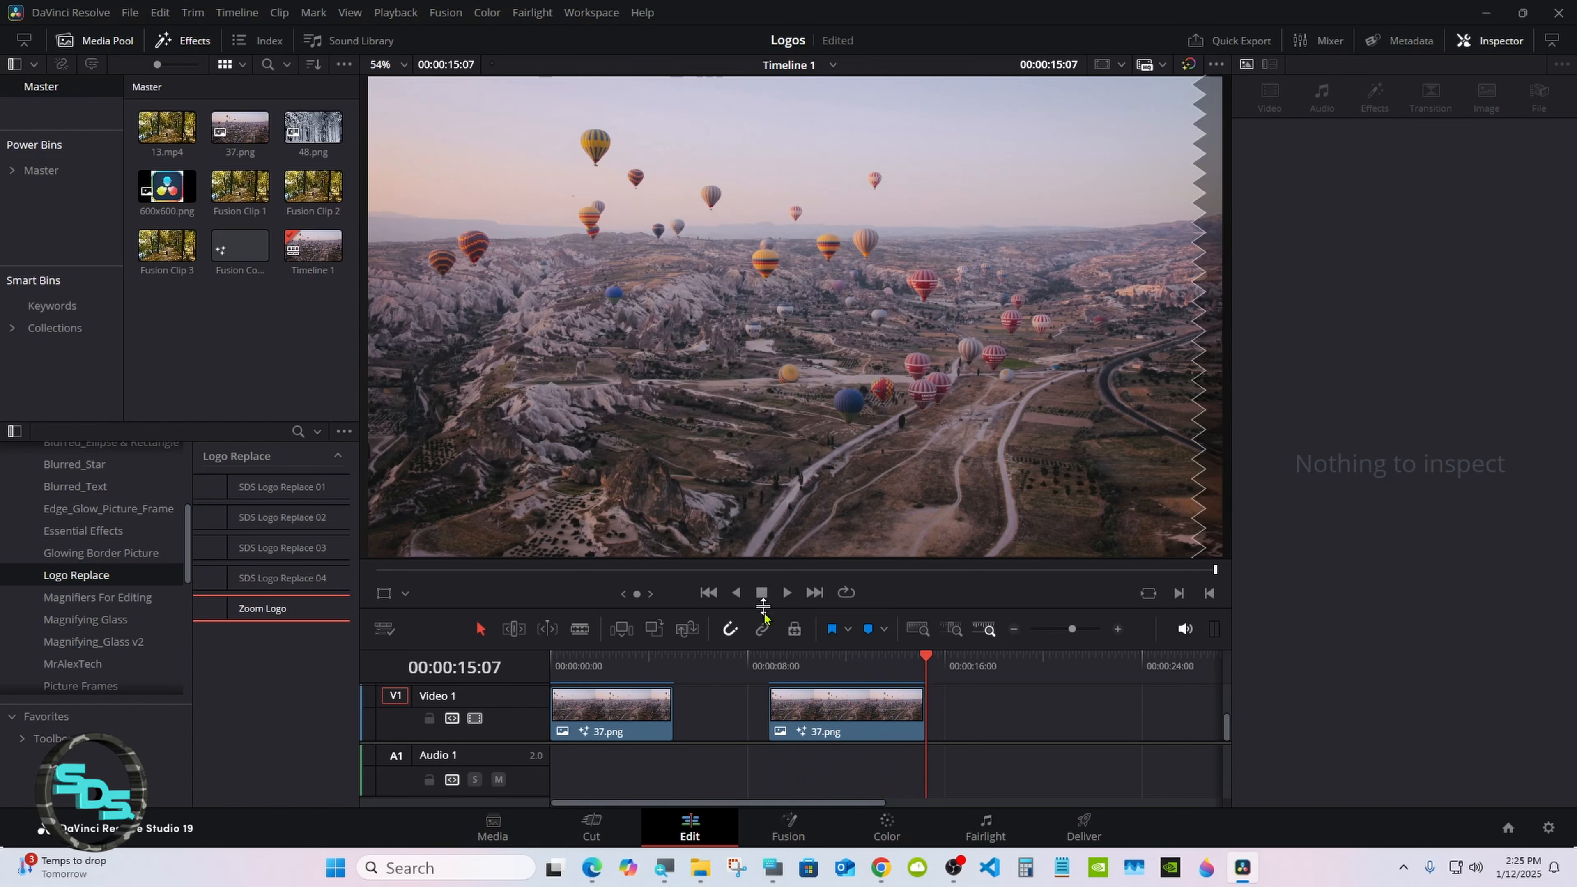
# Step: Extend the second 37.png clip to end at 00:00:17:20 and play it from its start
pyautogui.click(797, 662)
pyautogui.moveTo(921, 708); pyautogui.dragTo(984, 699)
pyautogui.click(769, 662)
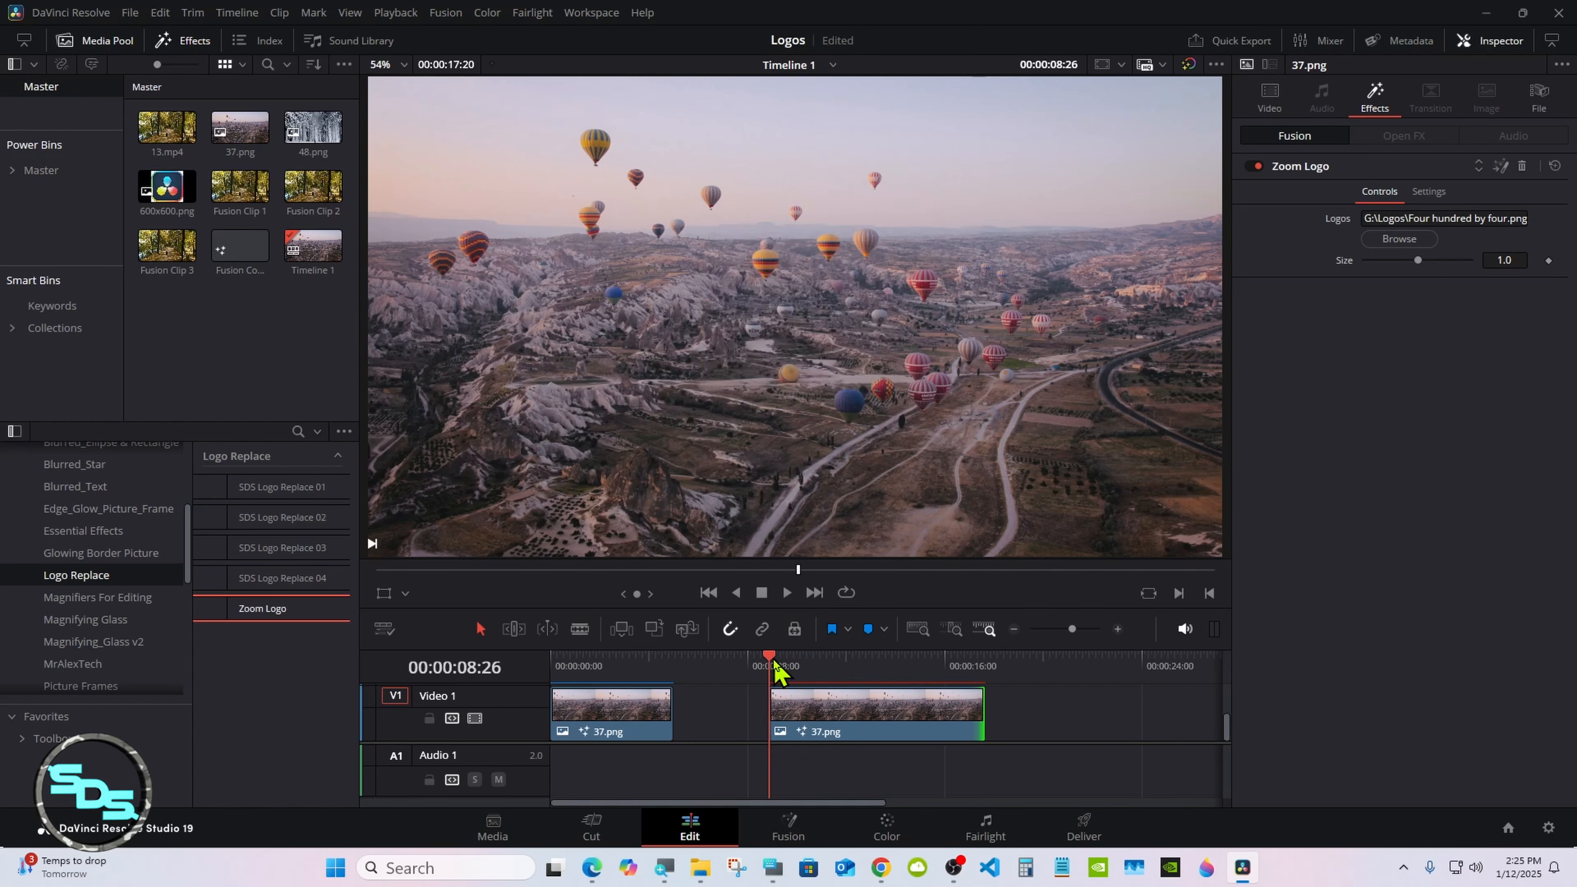
pyautogui.click(787, 594)
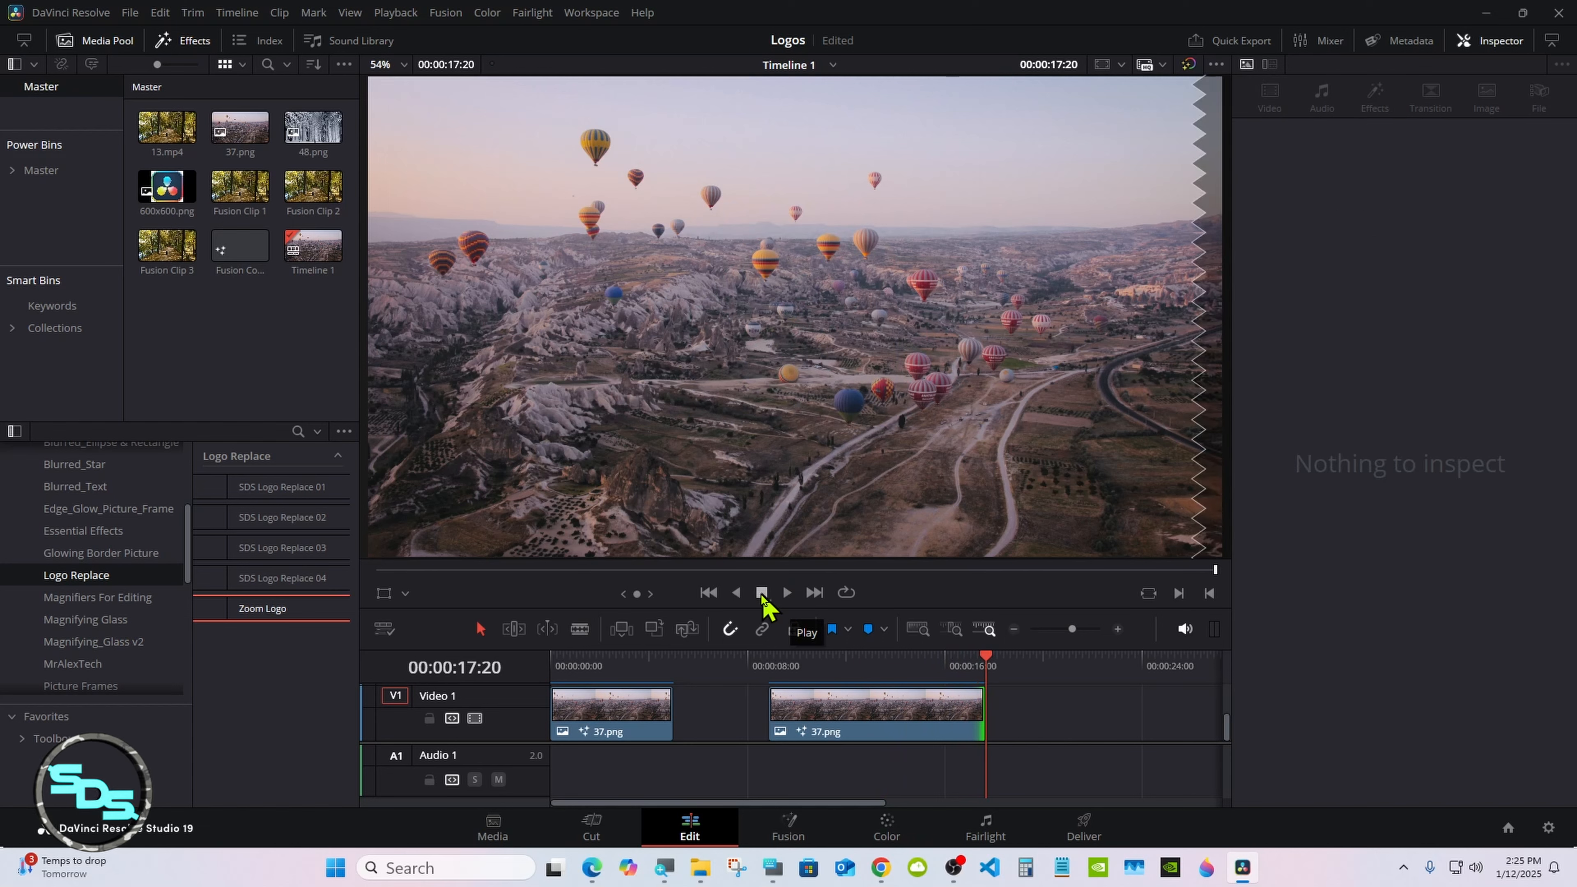
# Step: Shorten and shift the second 37.png clip to end at 00:00:14:21, with the playhead at 00:00:09:09
pyautogui.moveTo(976, 705); pyautogui.dragTo(788, 623)
pyautogui.click(780, 621)
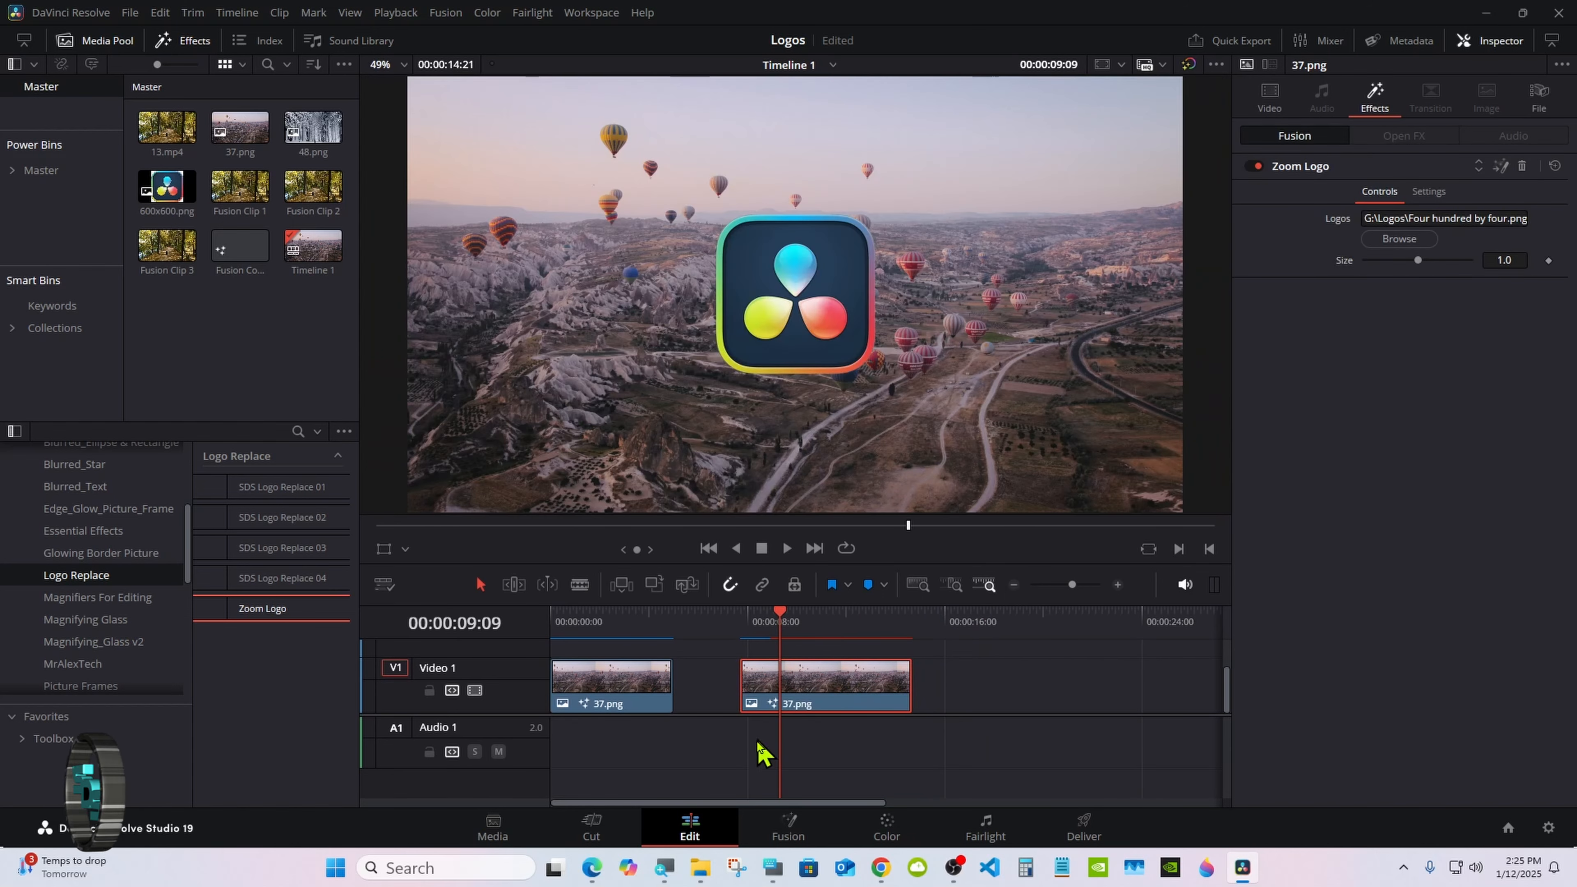
# Step: Add an Adjustment Clip on Video 2 above the second 37.png clip, matching that clip's length
pyautogui.moveTo(726, 716); pyautogui.dragTo(722, 764)
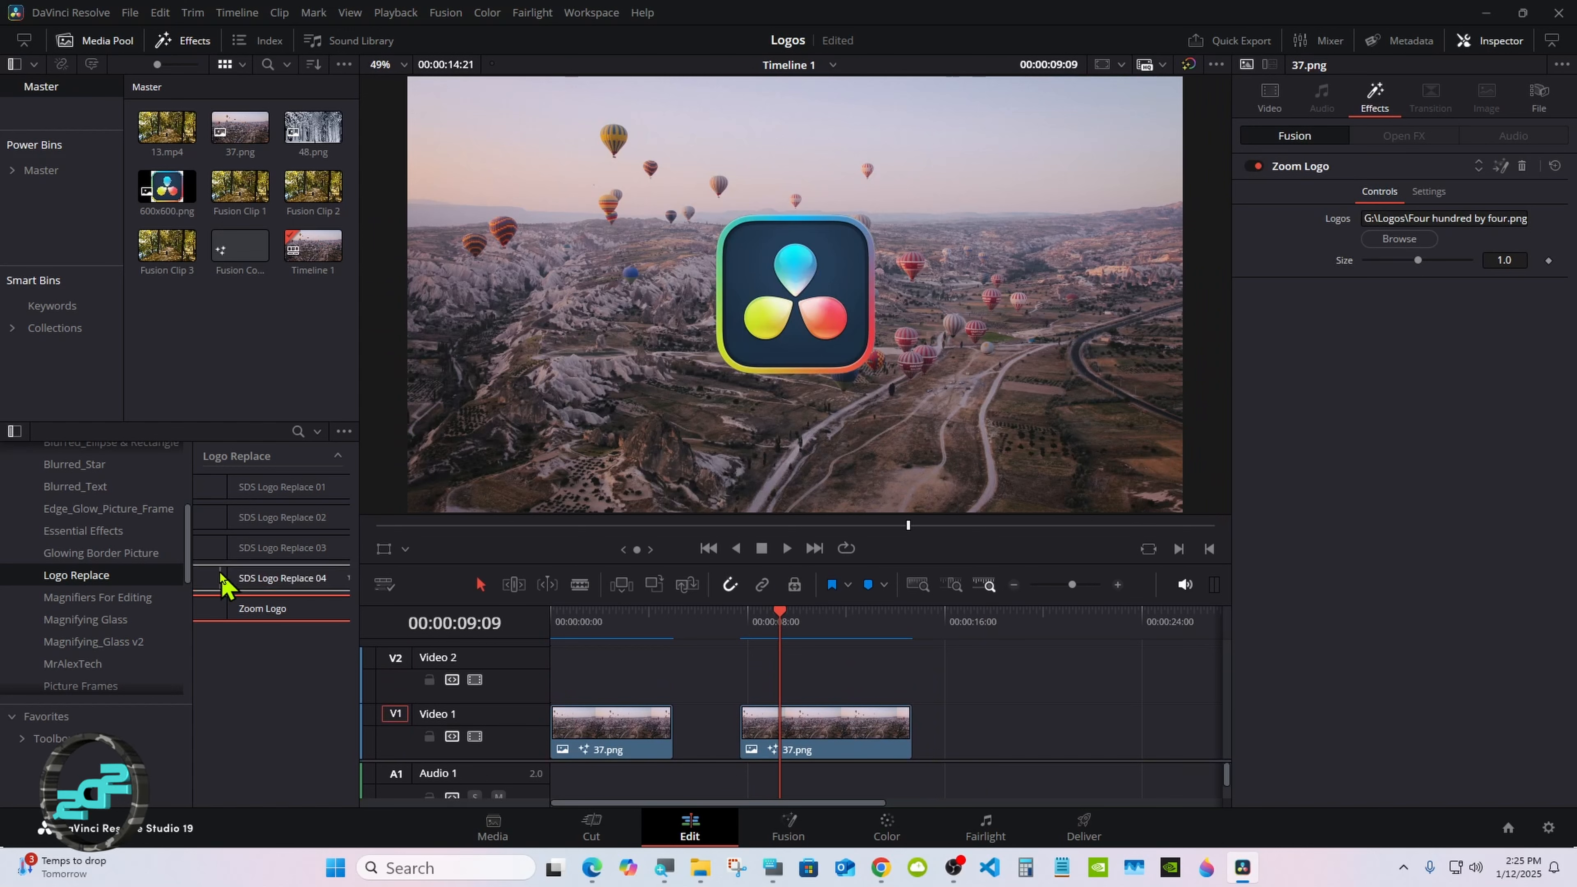
pyautogui.moveTo(188, 557); pyautogui.dragTo(910, 676)
pyautogui.click(55, 564)
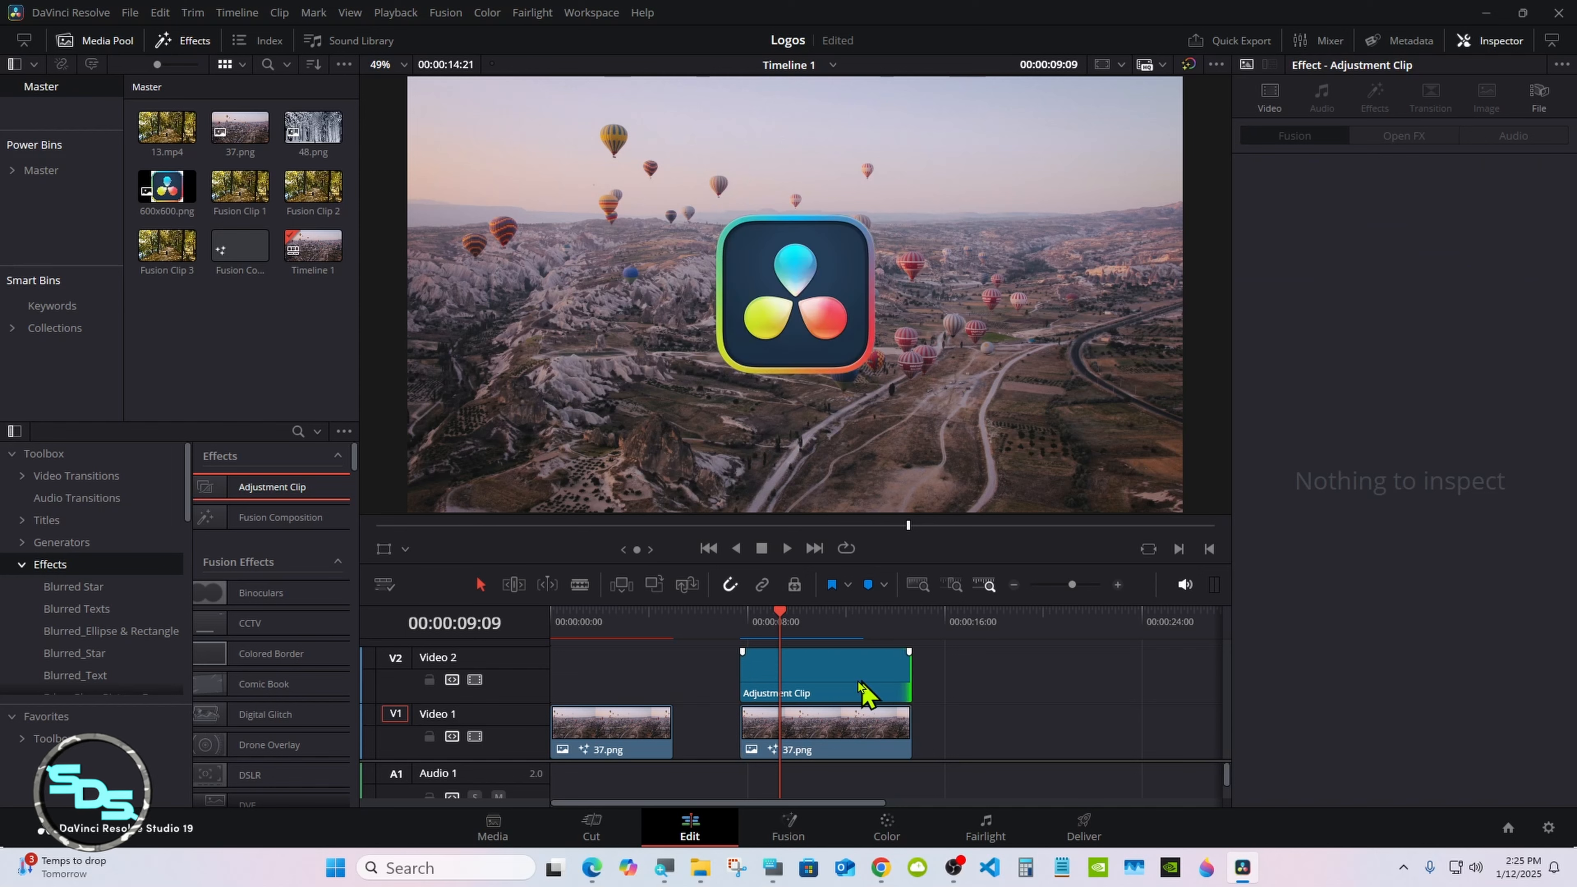
# Step: Remove the Zoom Logo effect from the second 37.png clip on Video 1
pyautogui.click(844, 729)
pyautogui.click(1375, 98)
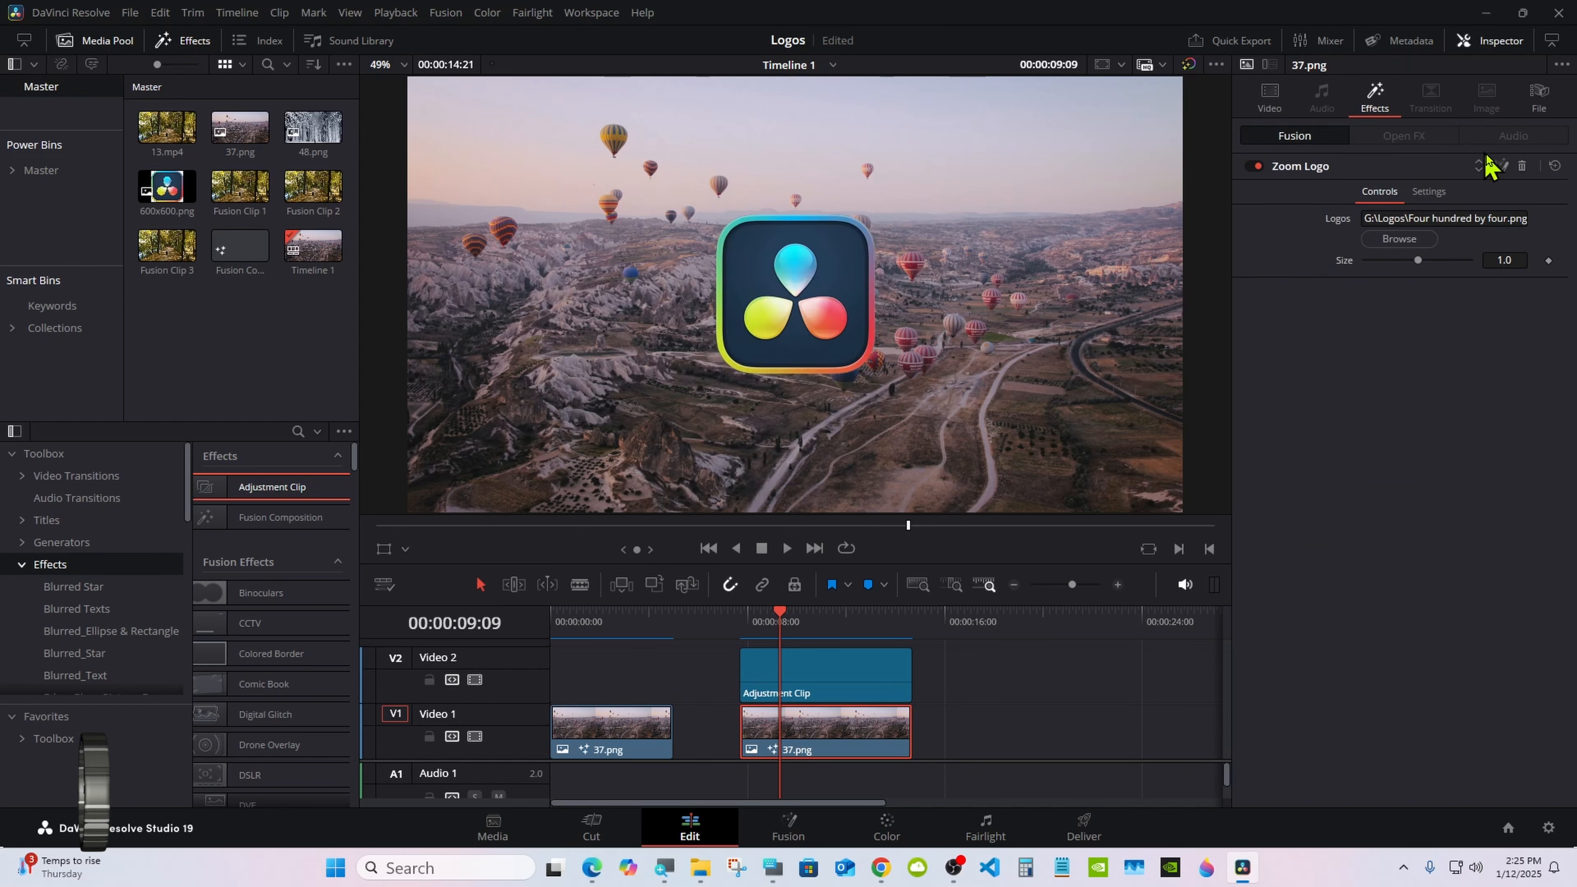
pyautogui.click(1522, 166)
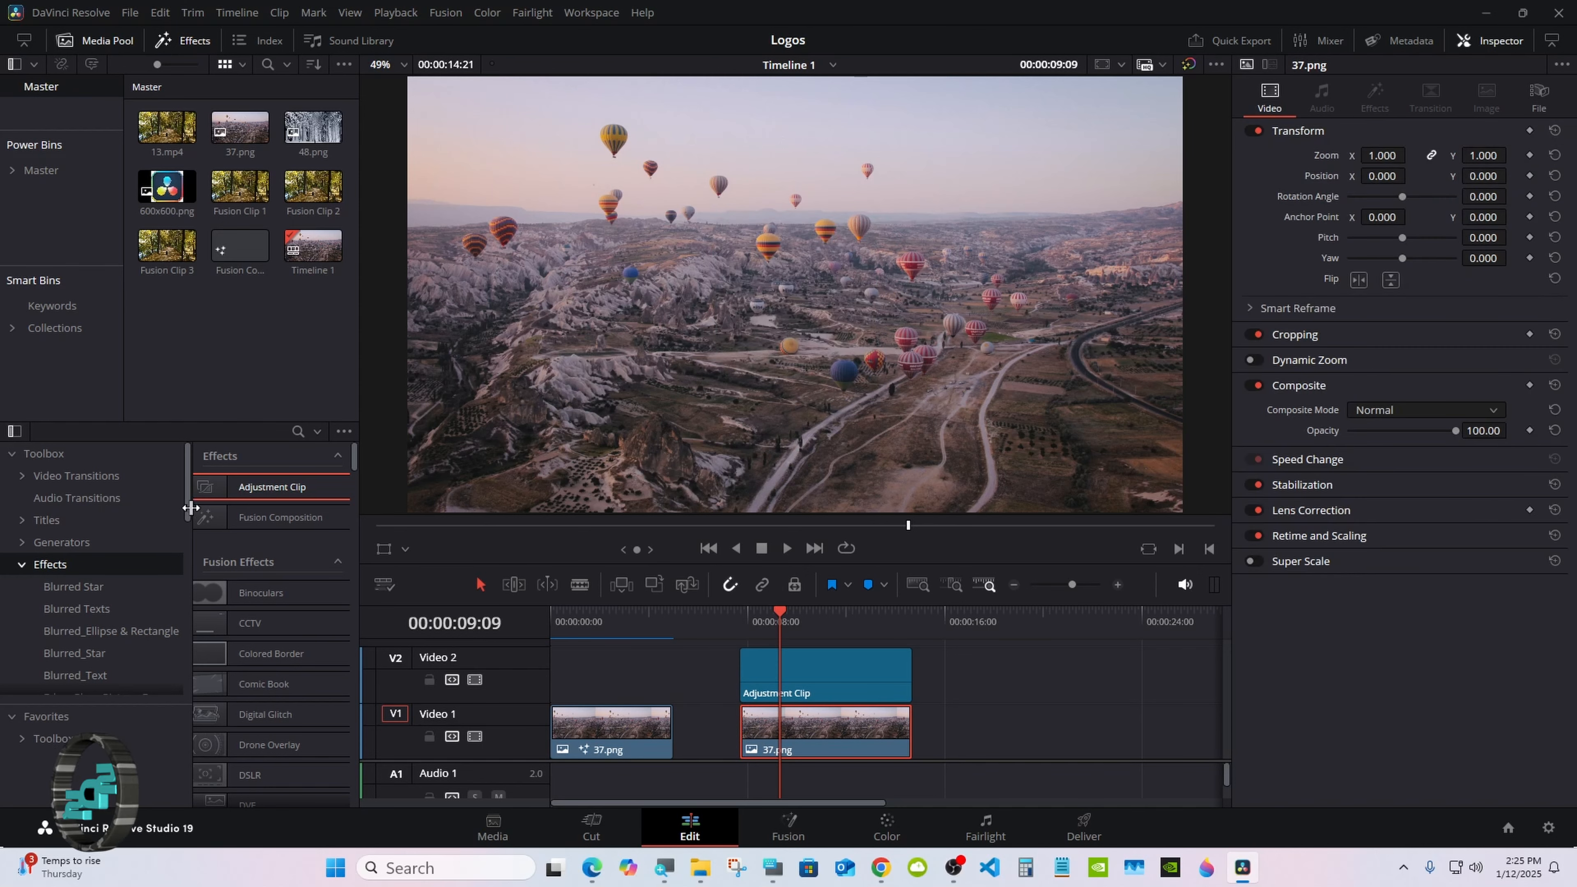
# Step: Apply the Zoom Logo effect from the Logo Replace category to the Adjustment Clip on Video 2
pyautogui.scroll(-2, 188, 535)
pyautogui.scroll(-3, 187, 547)
pyautogui.click(112, 578)
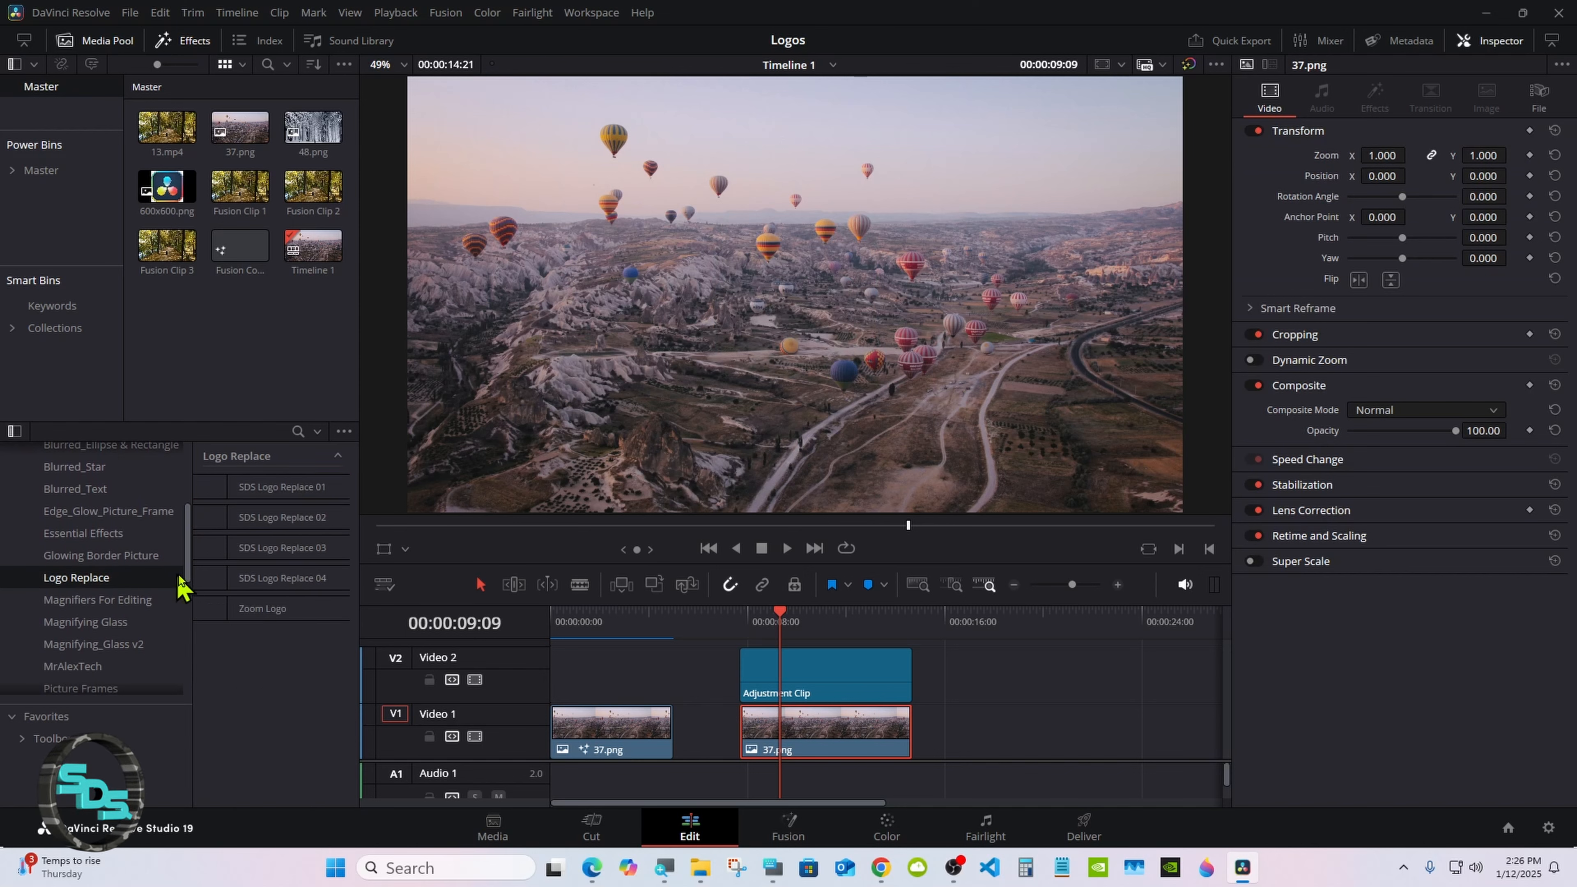
pyautogui.moveTo(261, 608); pyautogui.dragTo(820, 689)
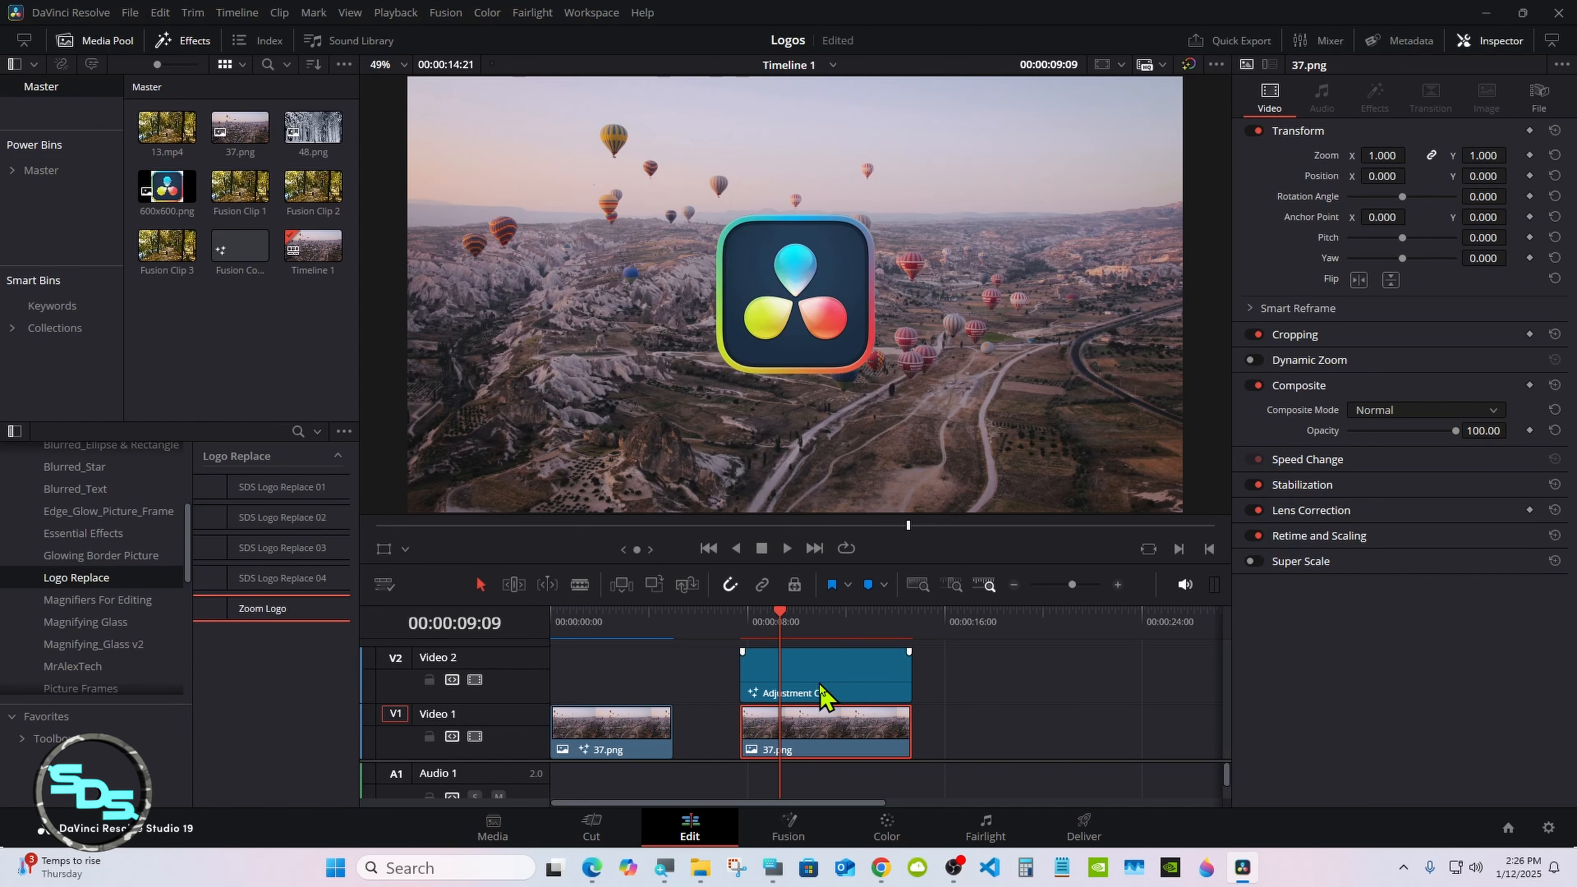
# Step: Shorten the second 37.png clip and its Adjustment Clip and butt them against the first clip, ending at 00:00:10:00, with the playhead at 00:00:07:03
pyautogui.moveTo(815, 605); pyautogui.dragTo(815, 649)
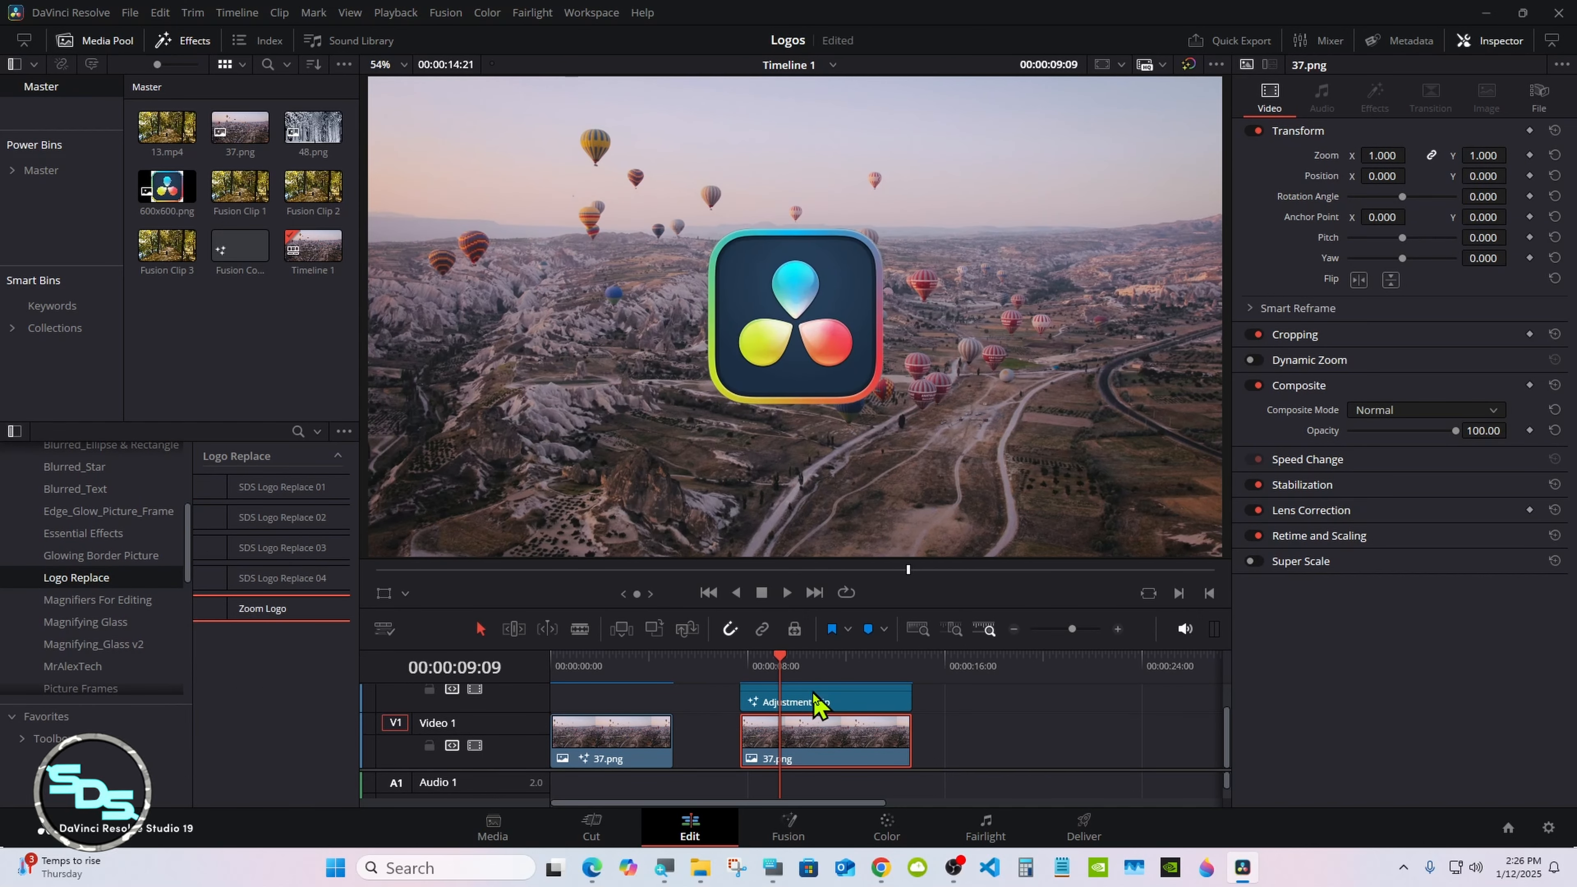
pyautogui.moveTo(930, 695); pyautogui.dragTo(852, 735)
pyautogui.moveTo(847, 734); pyautogui.dragTo(790, 709)
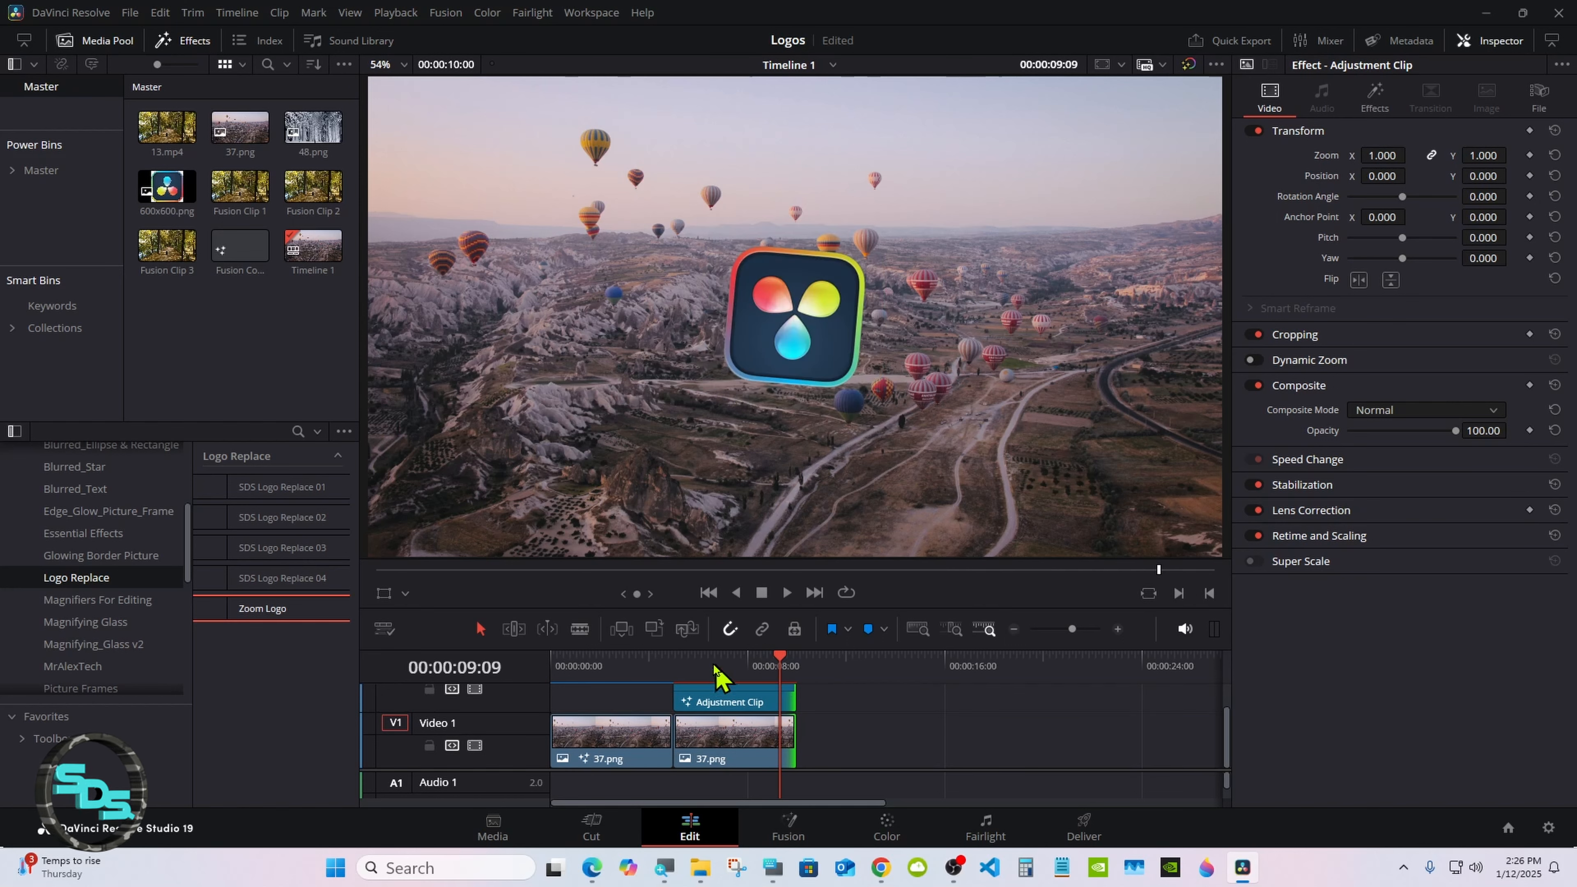
pyautogui.moveTo(715, 664)
pyautogui.mouseDown()
pyautogui.moveTo(677, 667)
pyautogui.moveTo(728, 684)
pyautogui.mouseUp()
# Step: Open the Adjustment Clip's Zoom Logo effect settings and replace its logo image with Davinci transparent.png from the Logos folder
pyautogui.click(738, 707)
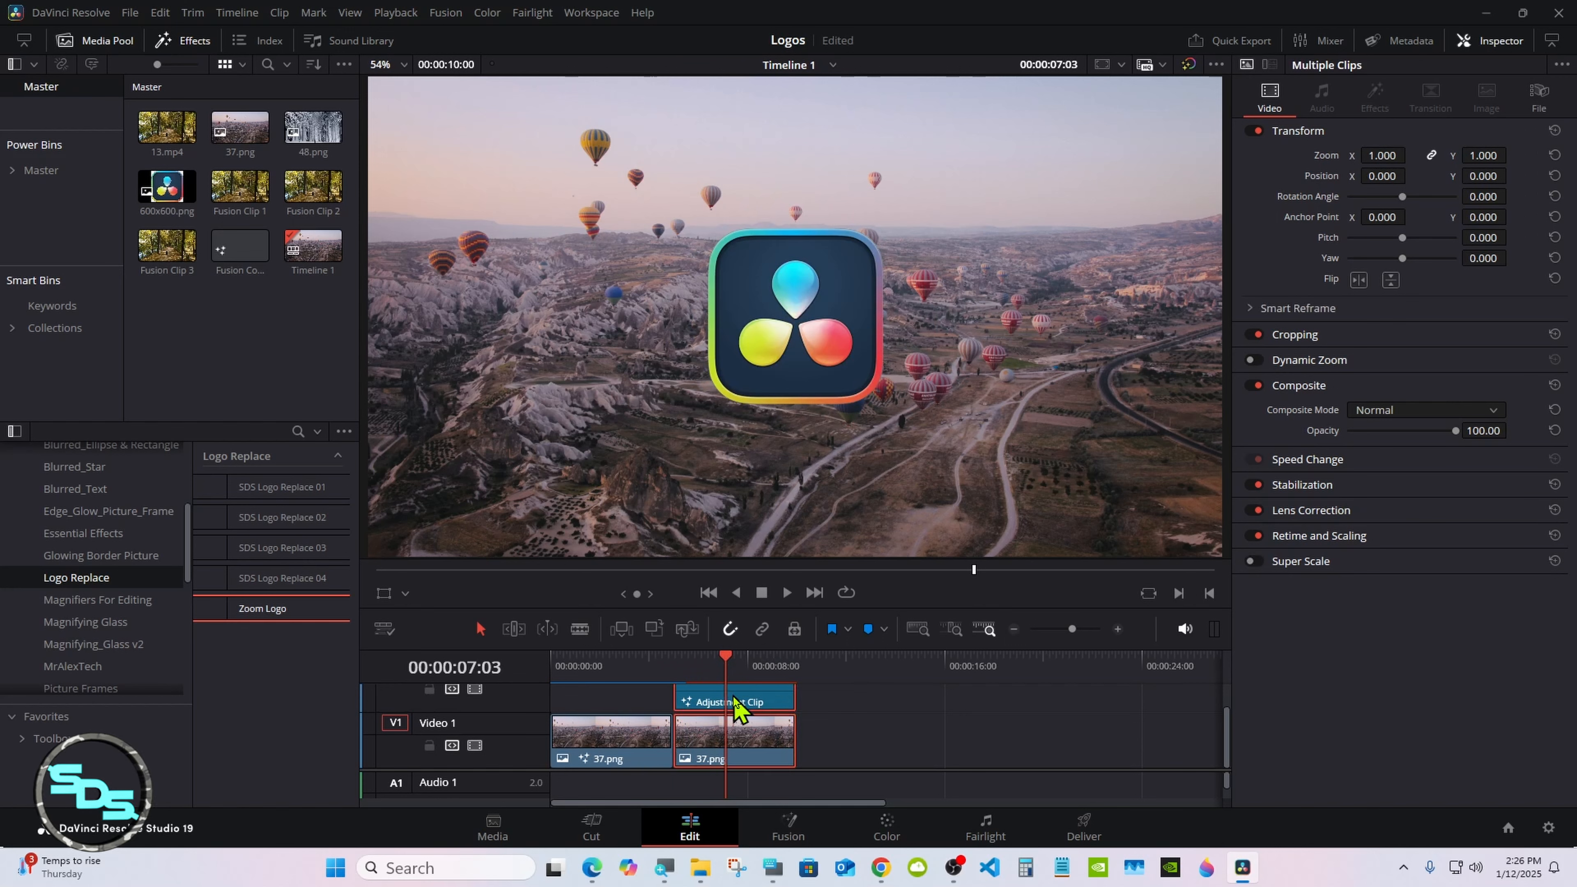
pyautogui.click(735, 699)
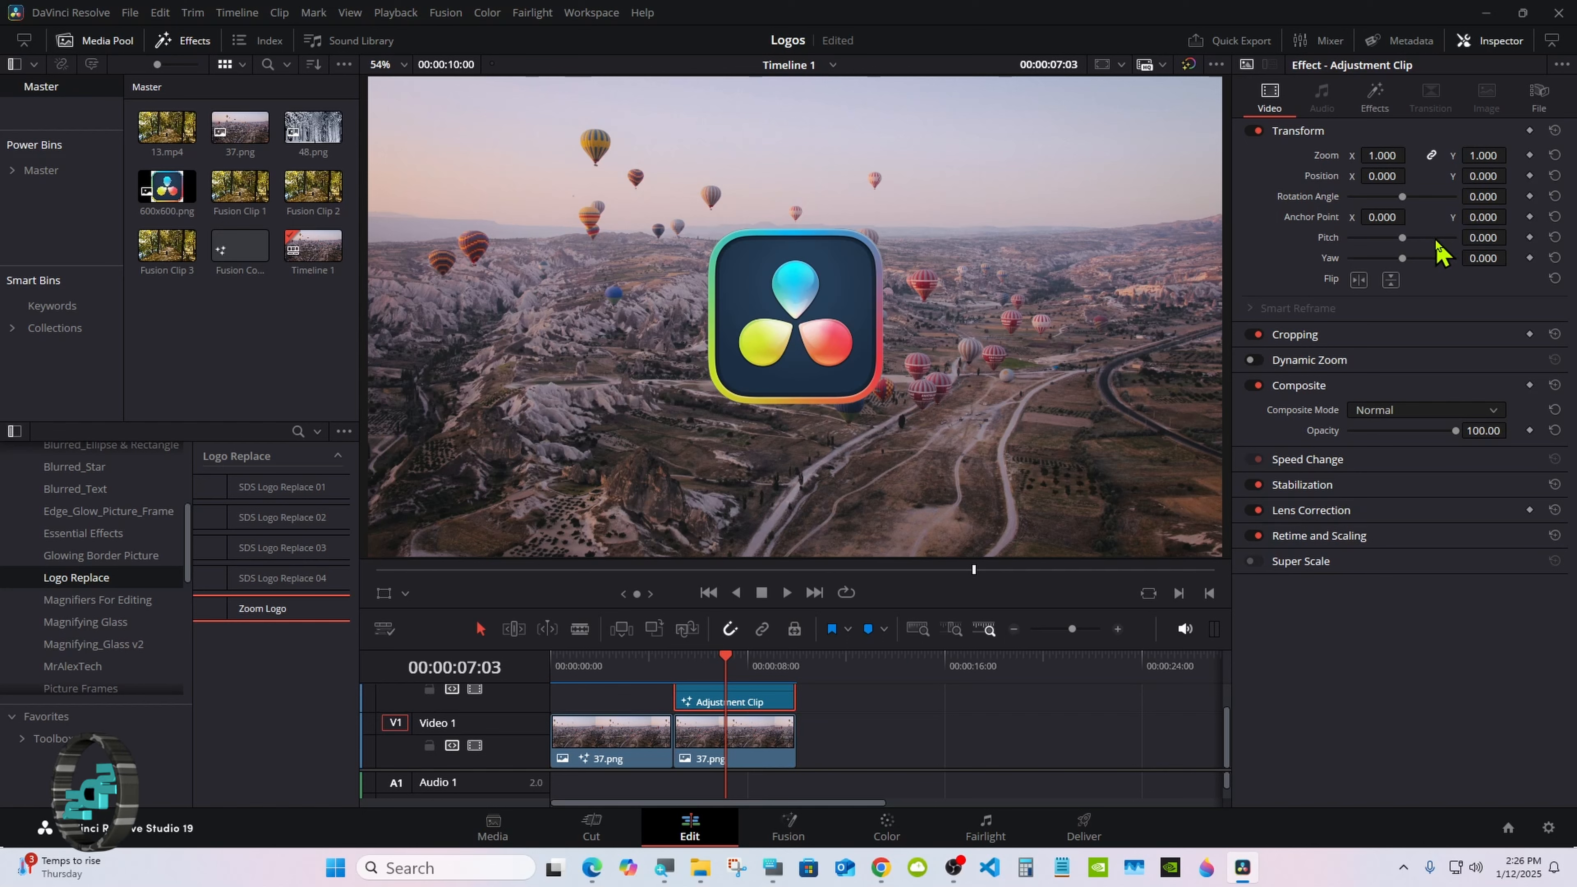
pyautogui.click(1374, 93)
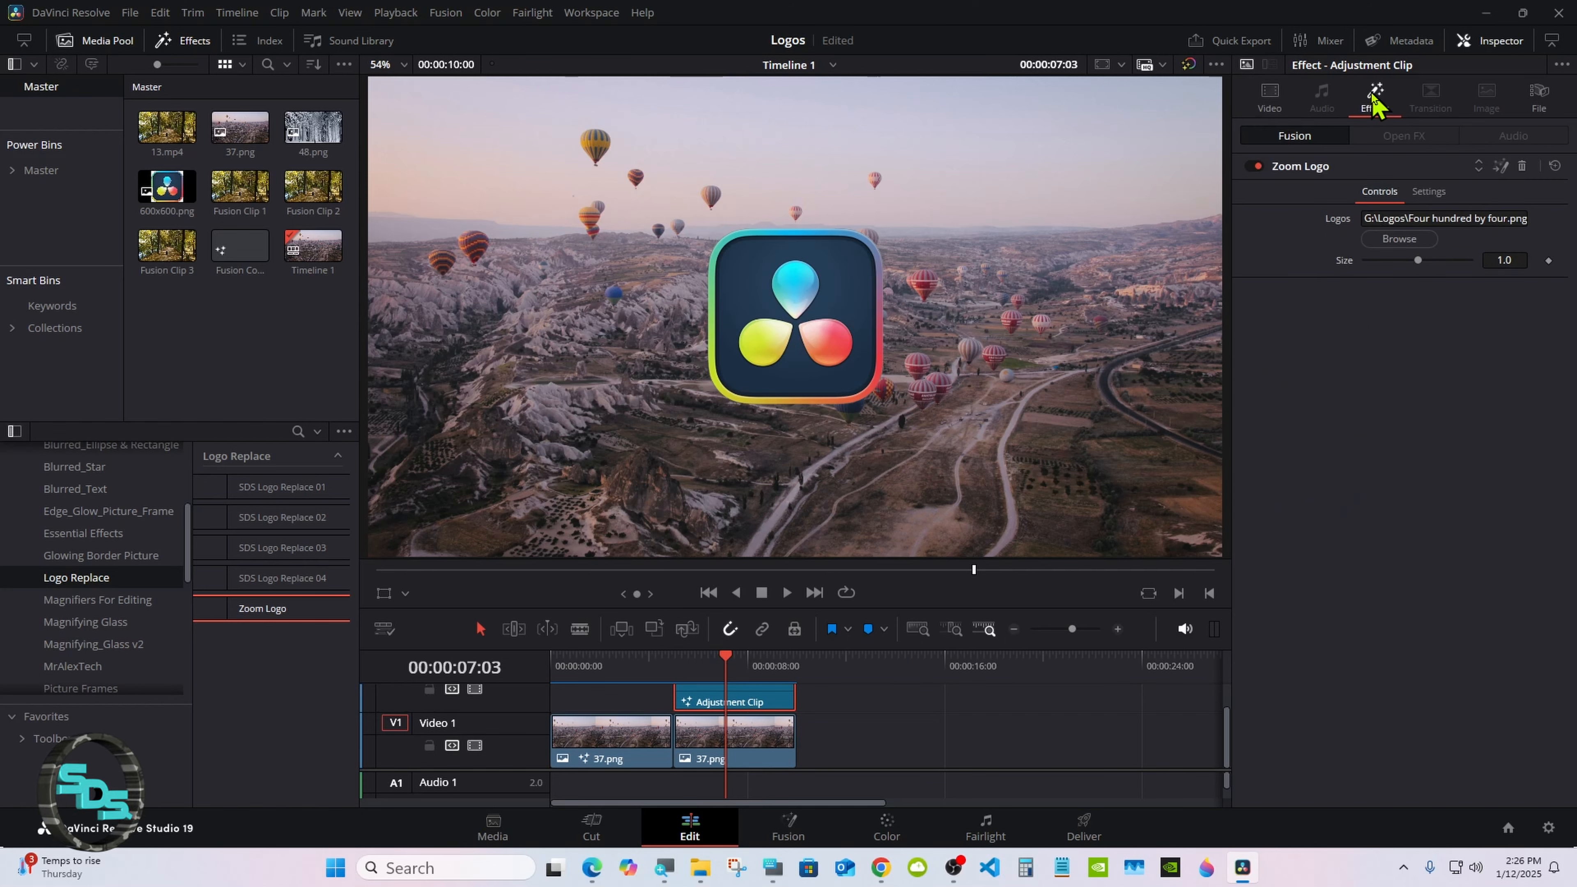
pyautogui.click(1391, 241)
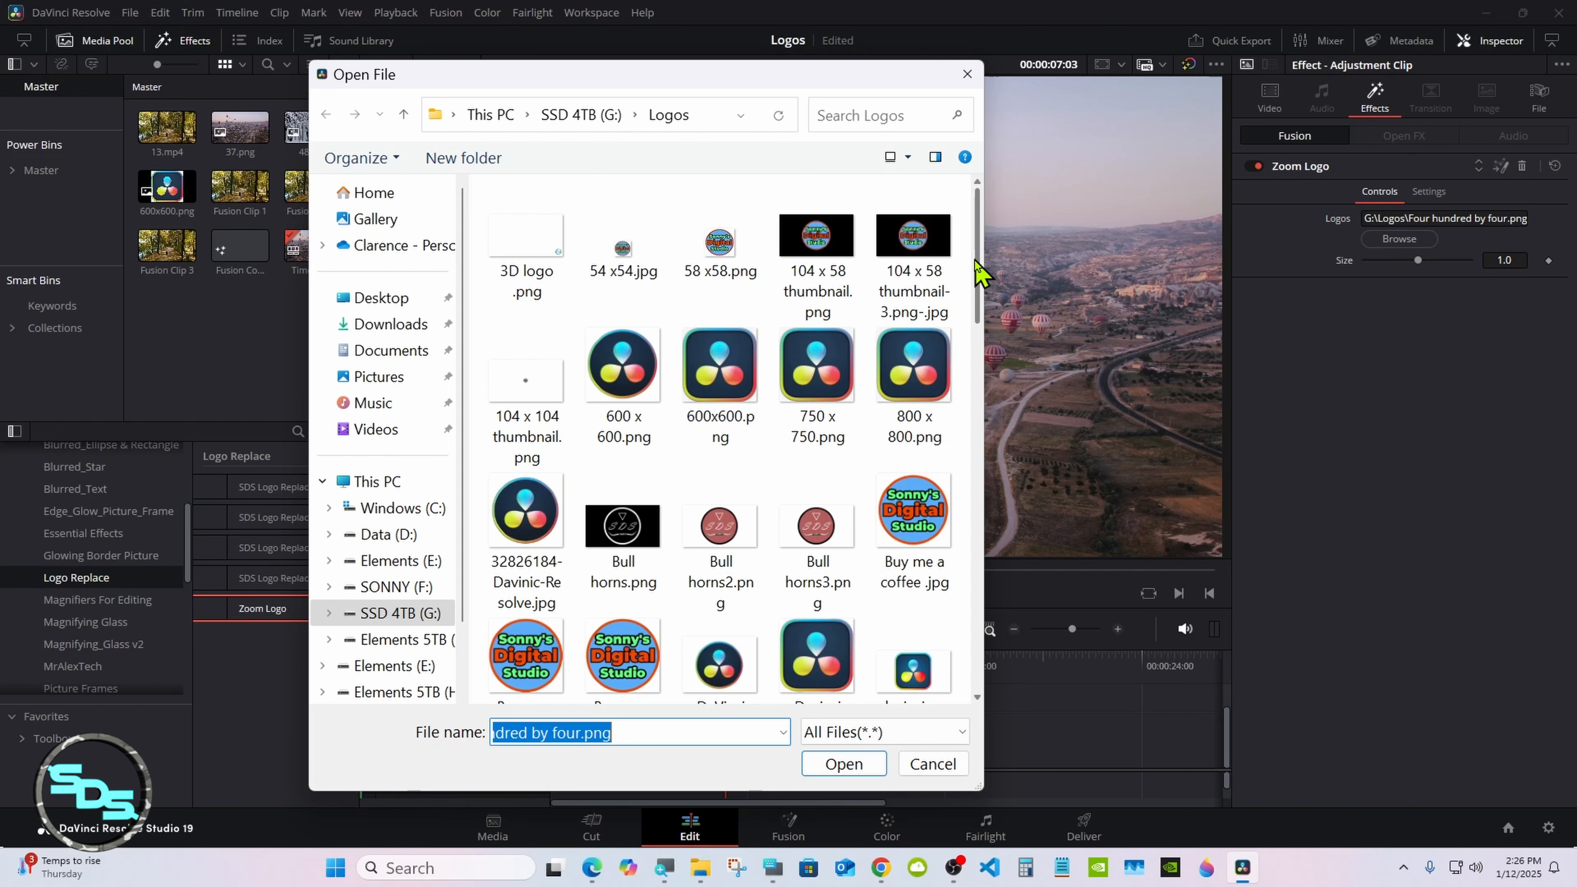
pyautogui.moveTo(980, 292); pyautogui.dragTo(981, 358)
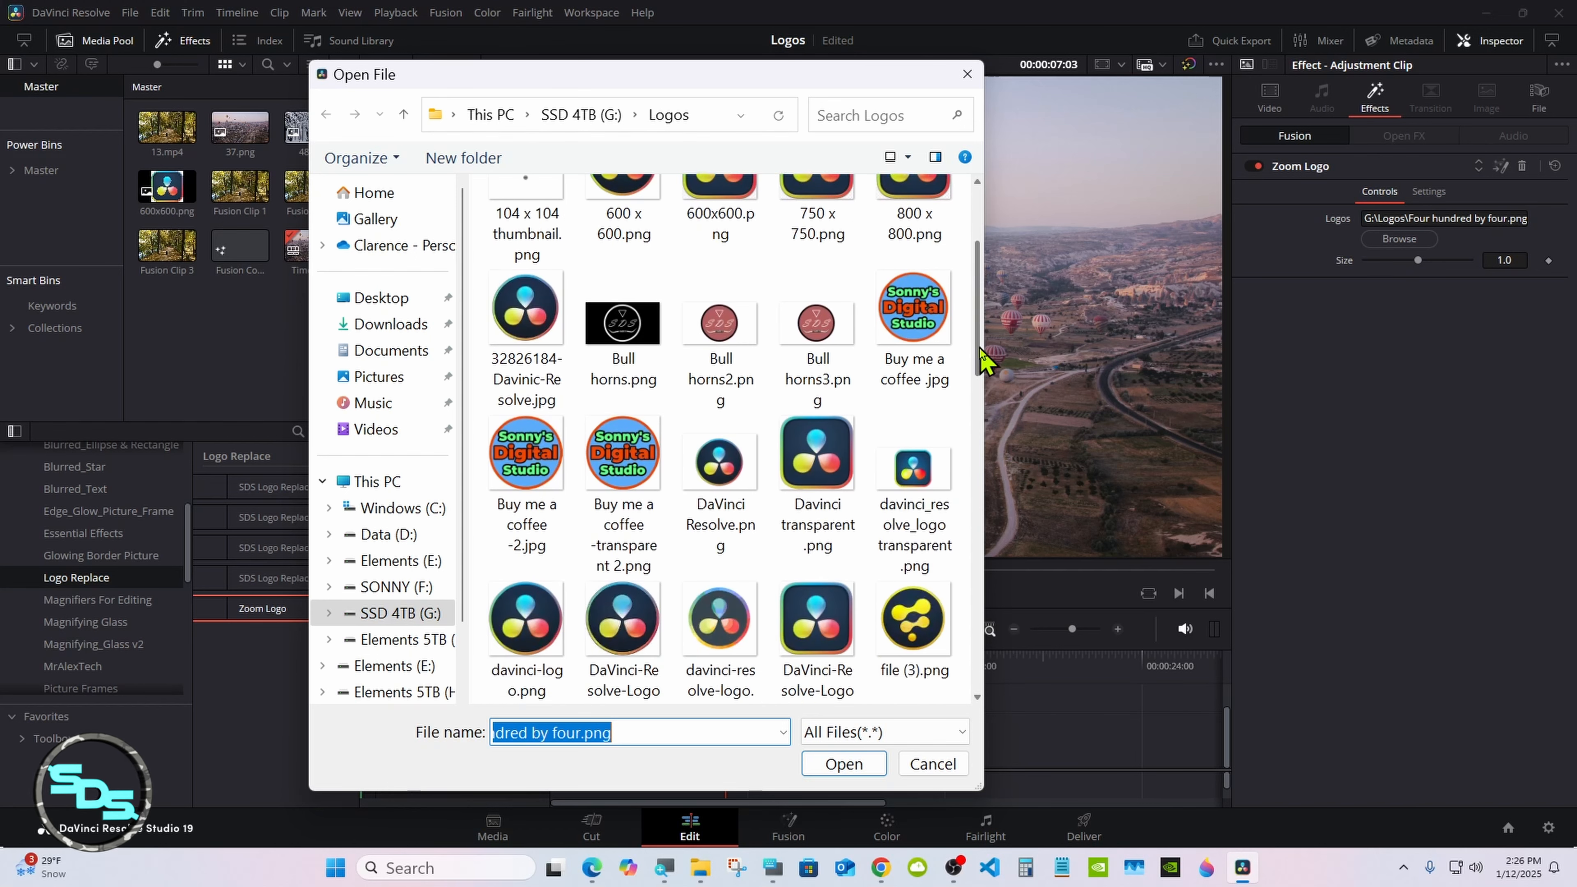
pyautogui.doubleClick(817, 453)
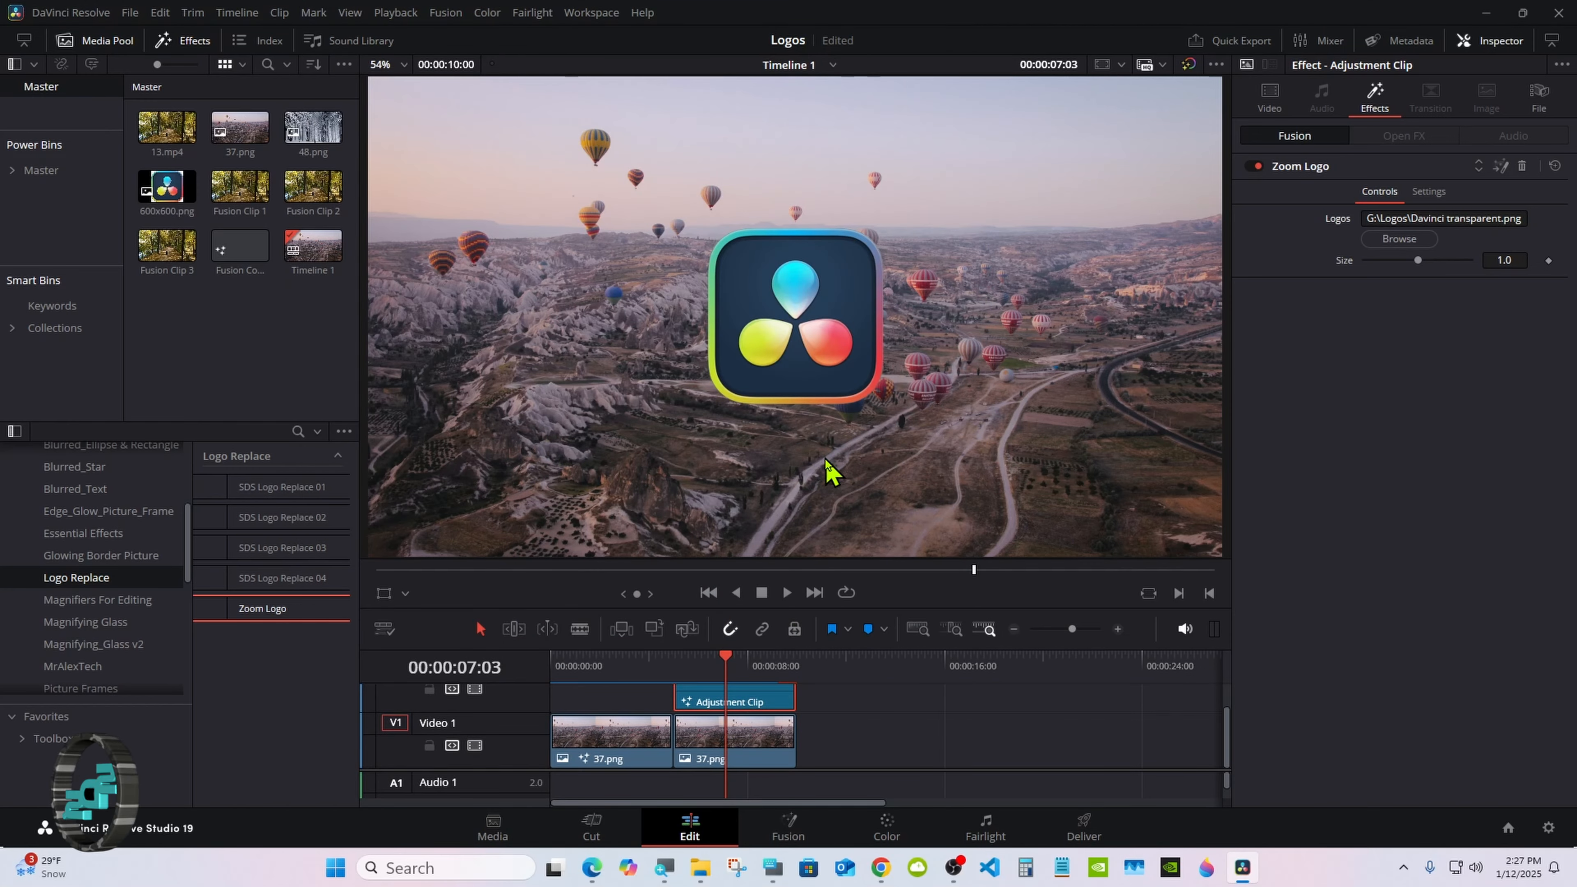
# Step: Replace the Adjustment Clip's Zoom Logo image with davinci-resolve-logo.png from the Logos folder
pyautogui.click(1405, 239)
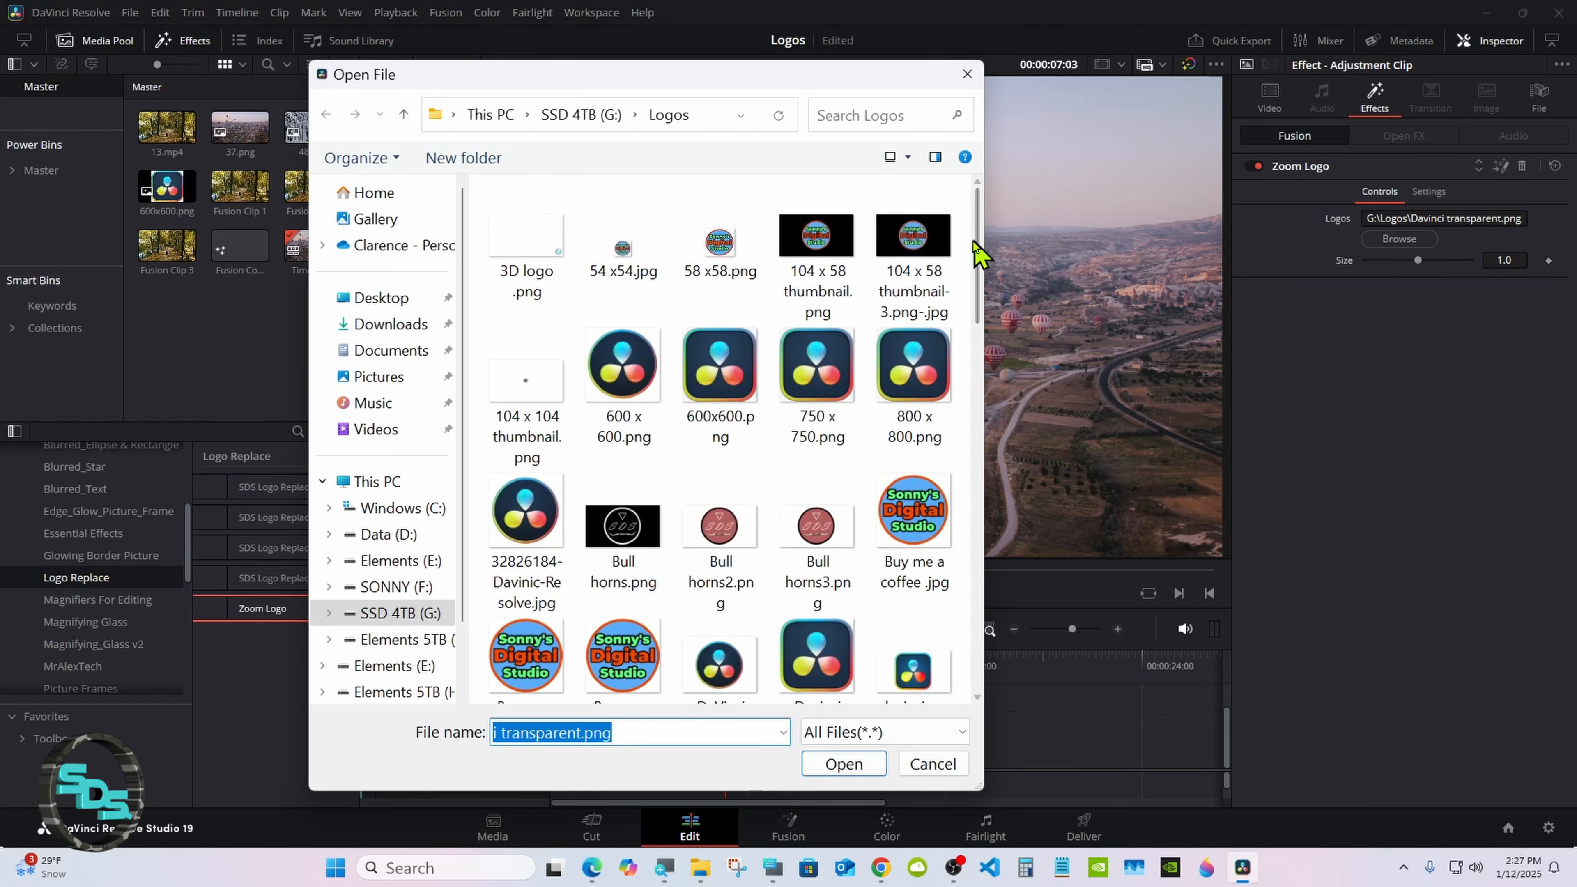
pyautogui.moveTo(980, 251); pyautogui.dragTo(980, 358)
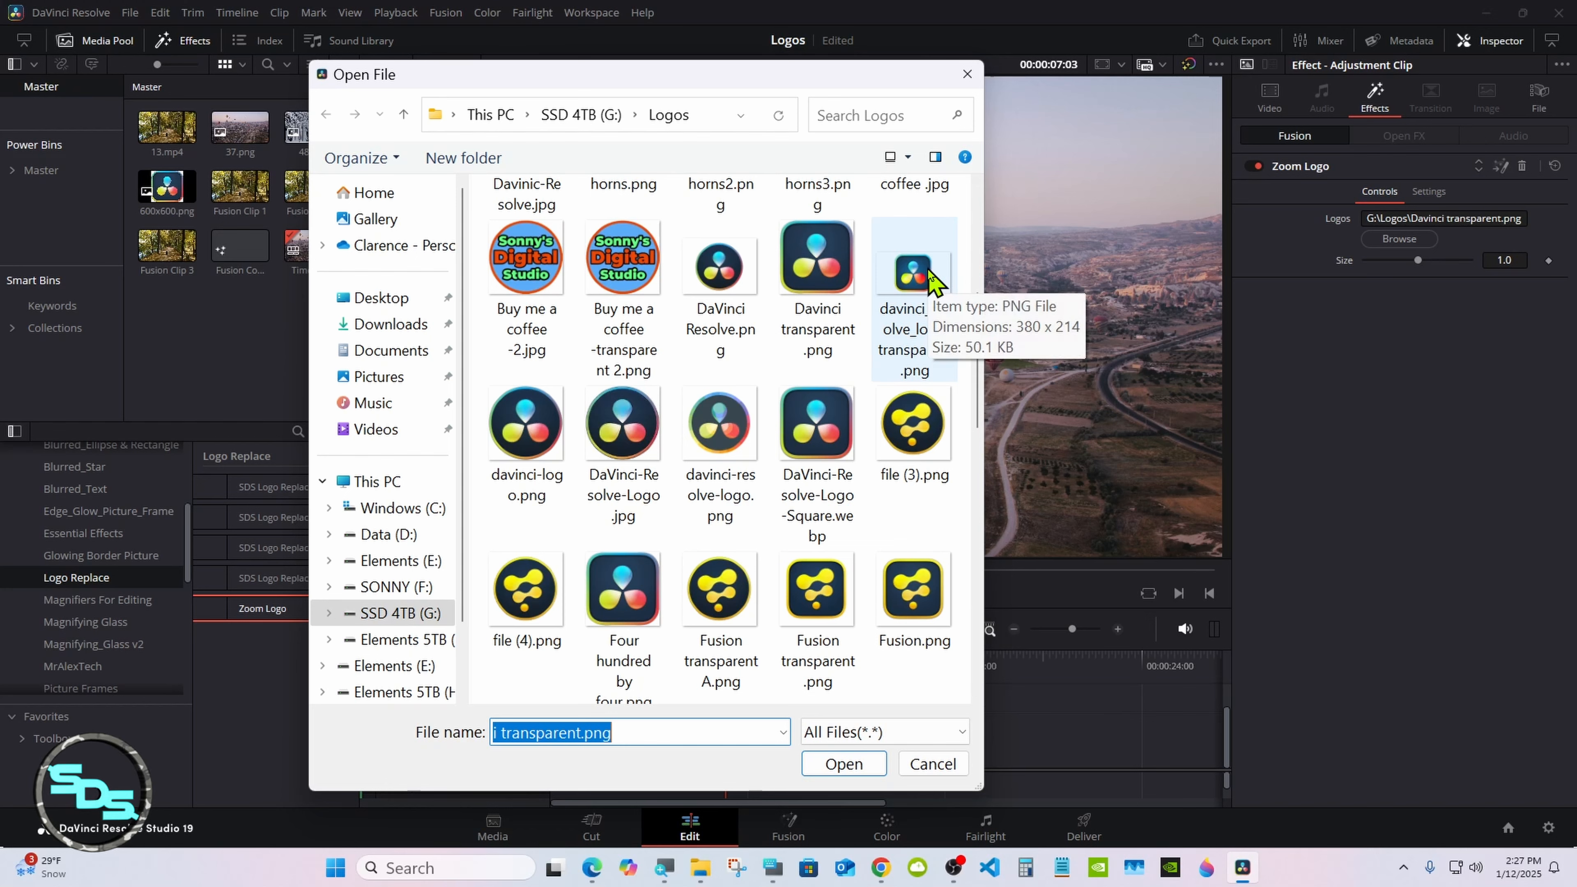
pyautogui.scroll(-1, 826, 317)
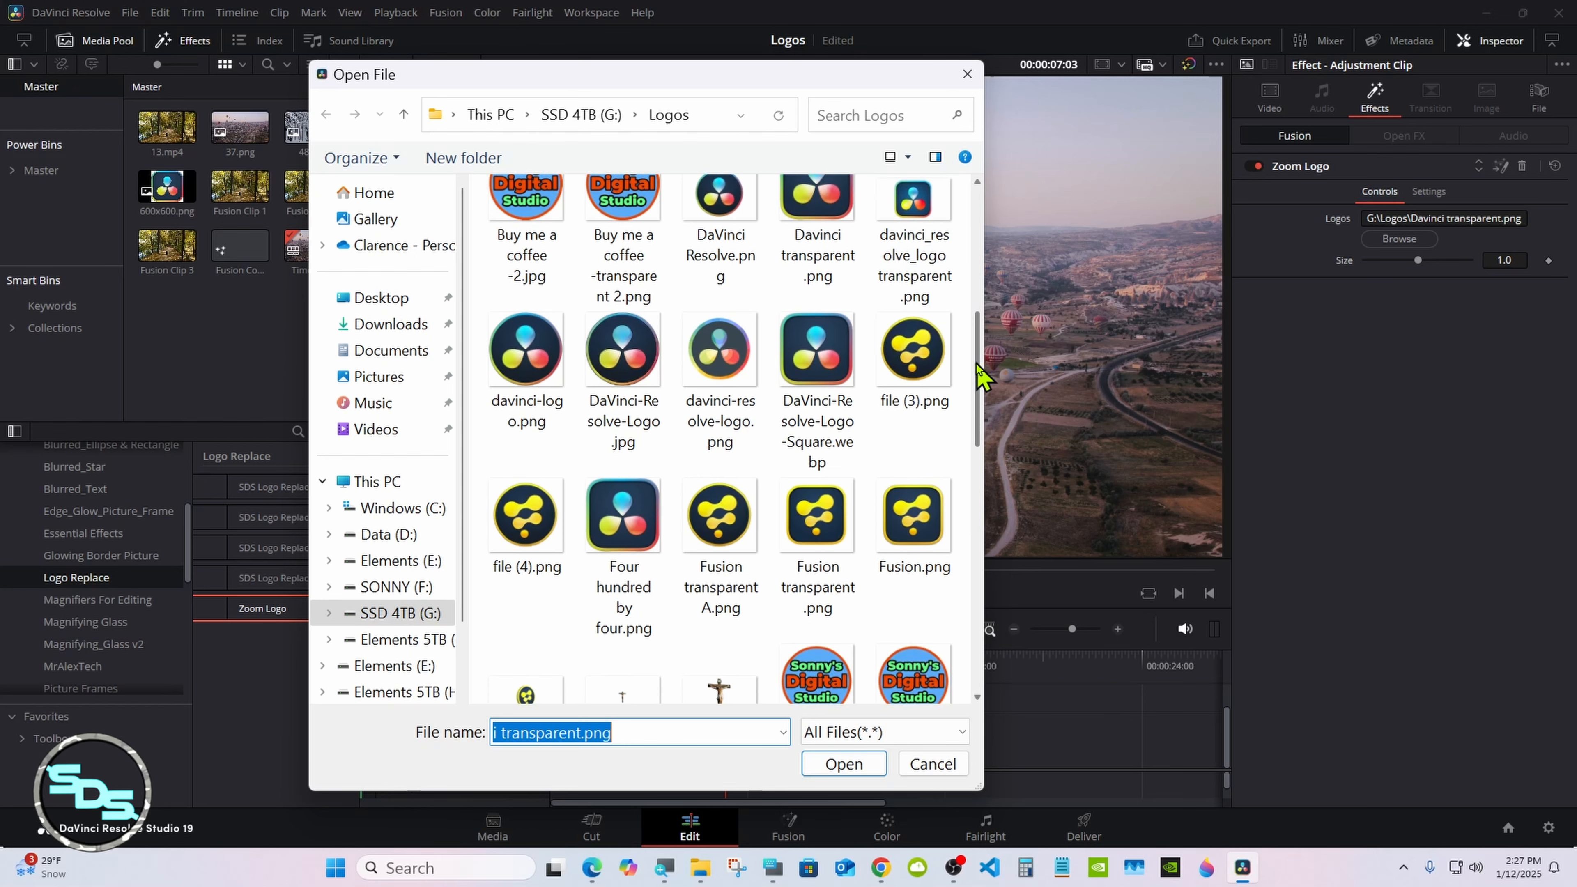
pyautogui.doubleClick(735, 358)
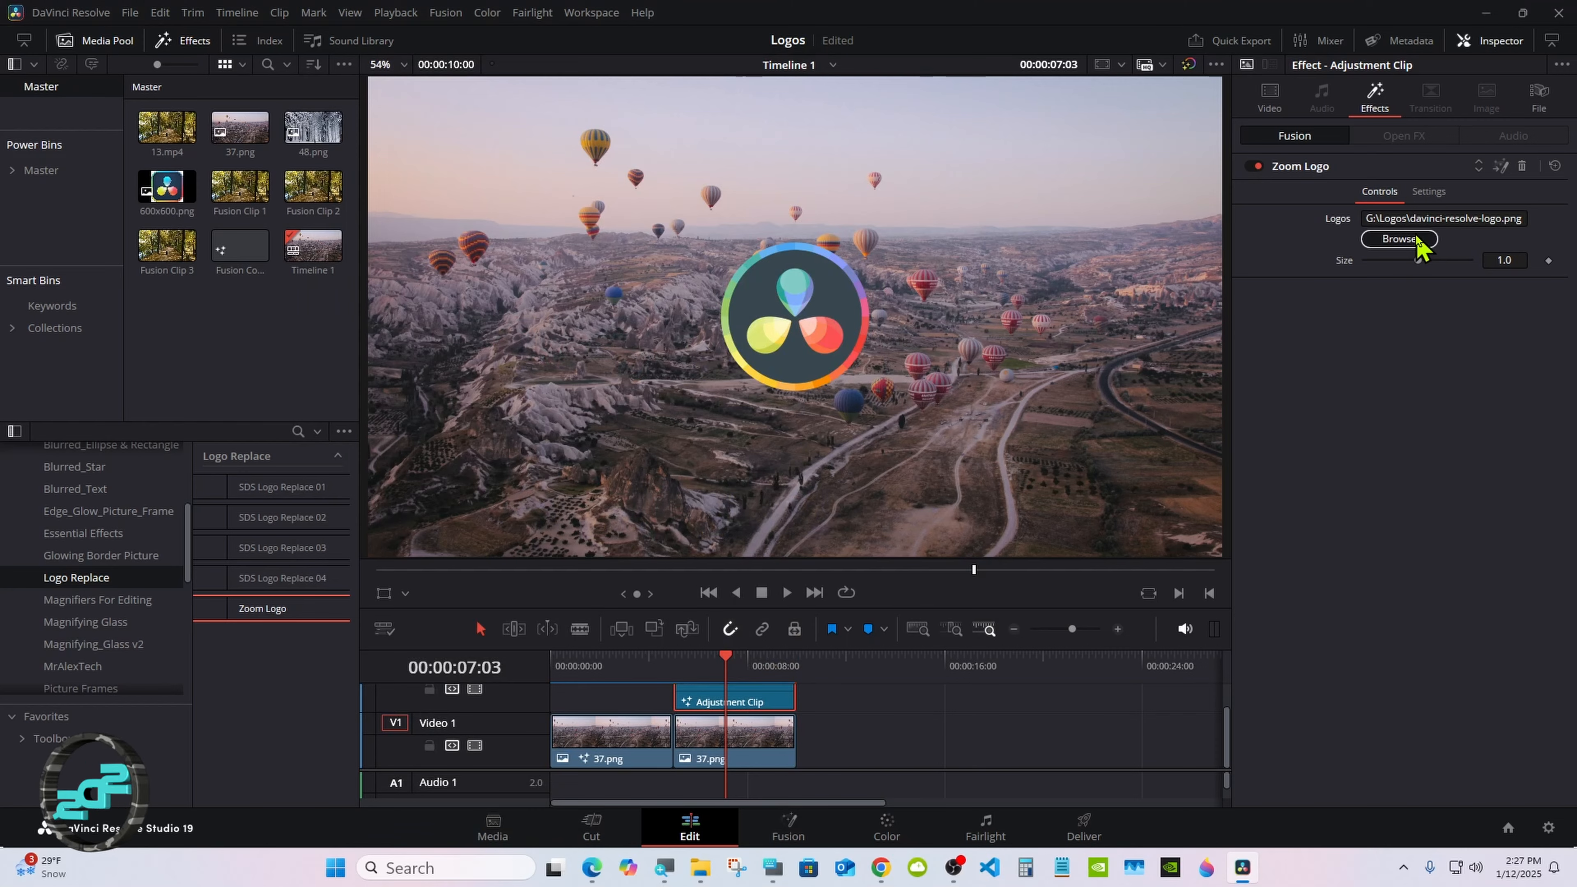
# Step: Replace the Adjustment Clip's Zoom Logo image with Fusion transparent.png and scrub the timeline to 00:00:07:18 to check the animation
pyautogui.click(1398, 239)
pyautogui.moveTo(978, 269); pyautogui.dragTo(988, 401)
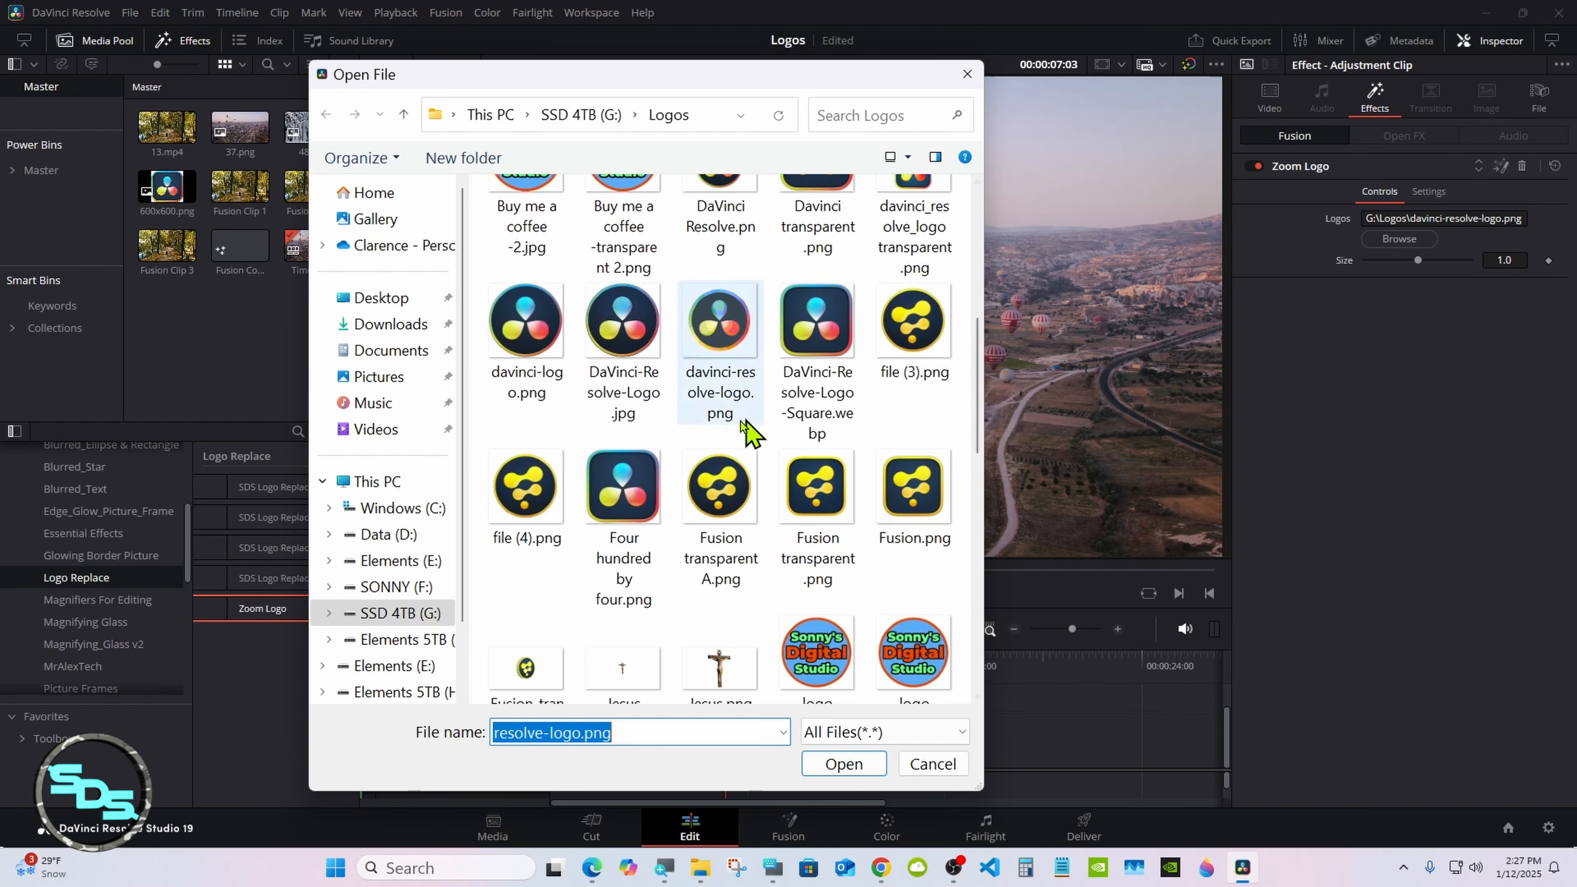
pyautogui.doubleClick(816, 488)
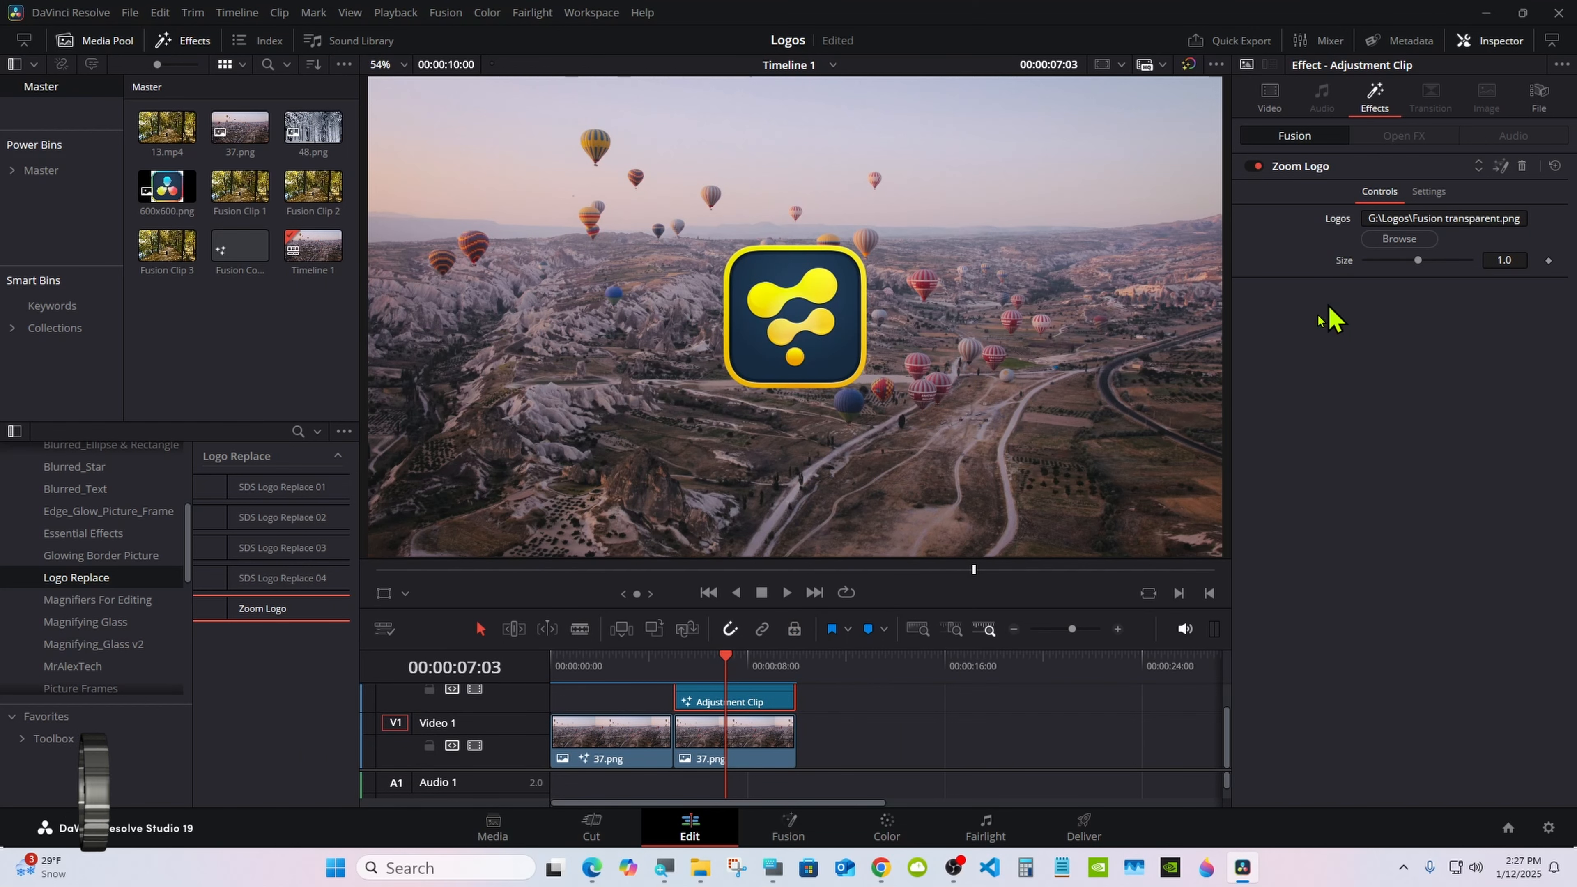
pyautogui.moveTo(599, 665); pyautogui.dragTo(739, 661)
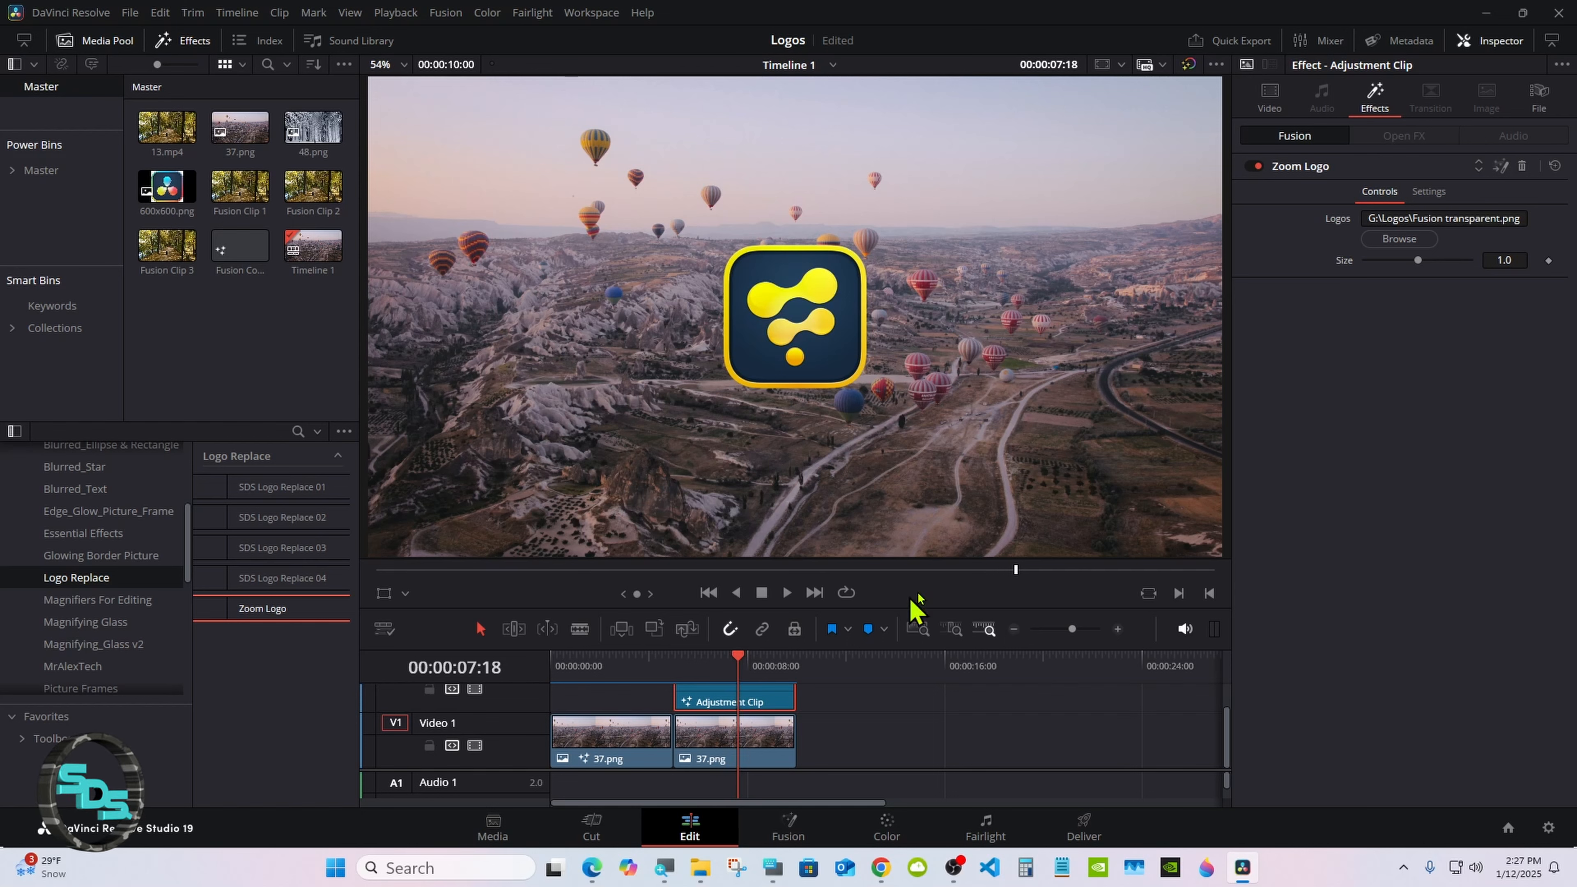
# Step: Try a Zoom Logo size of 2.02 on the Adjustment Clip and return it to 1.0
pyautogui.moveTo(1416, 262); pyautogui.dragTo(1430, 260)
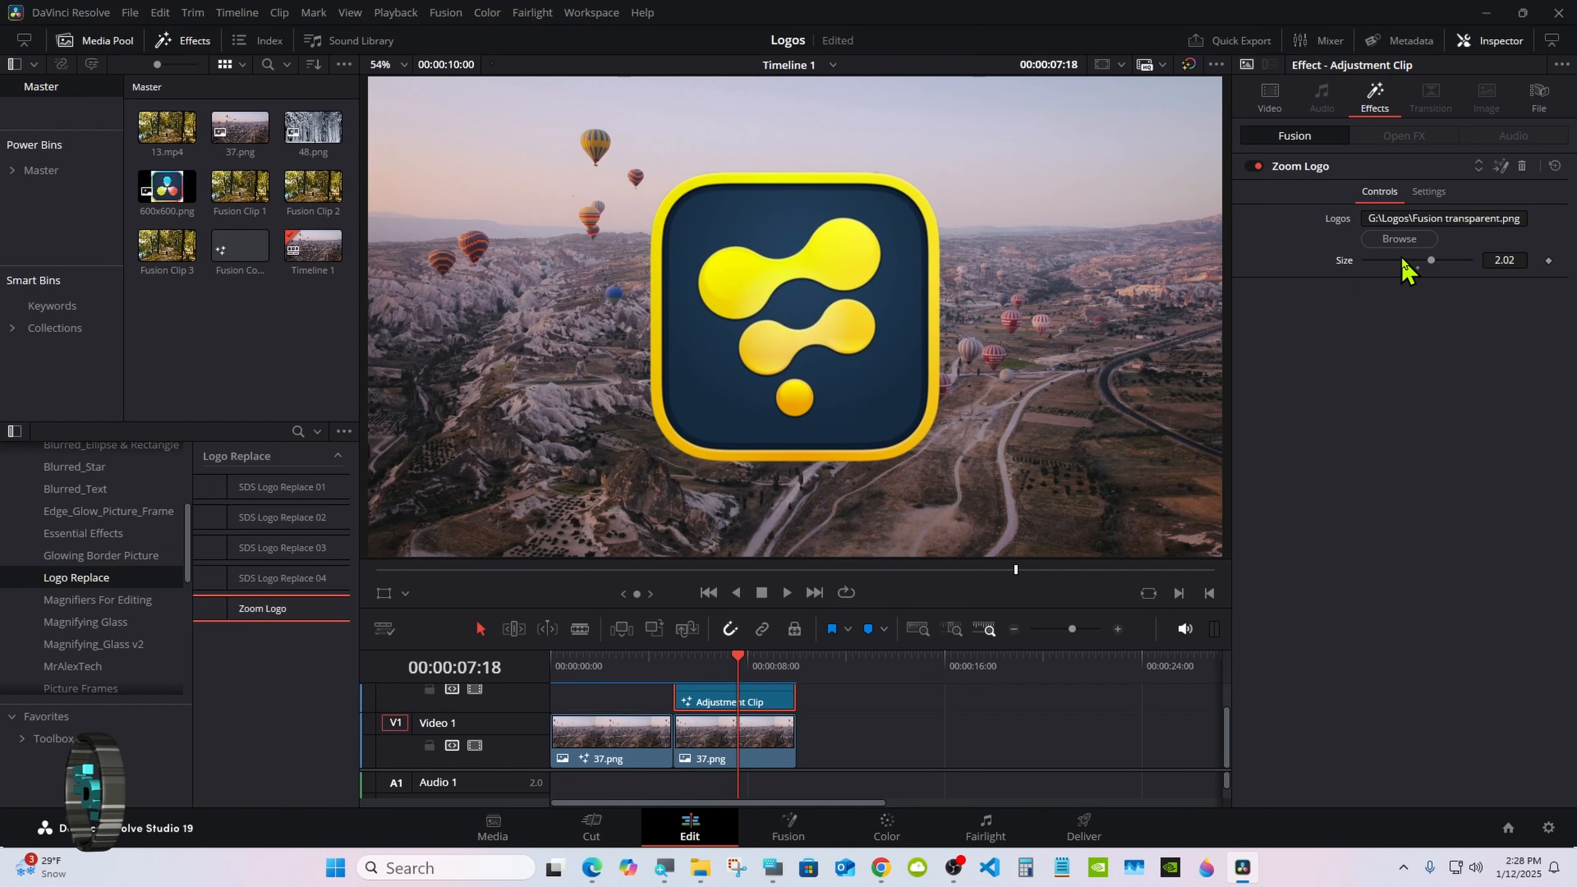
pyautogui.moveTo(1431, 260)
pyautogui.mouseDown()
pyautogui.moveTo(1456, 261)
pyautogui.moveTo(1416, 272)
pyautogui.mouseUp()
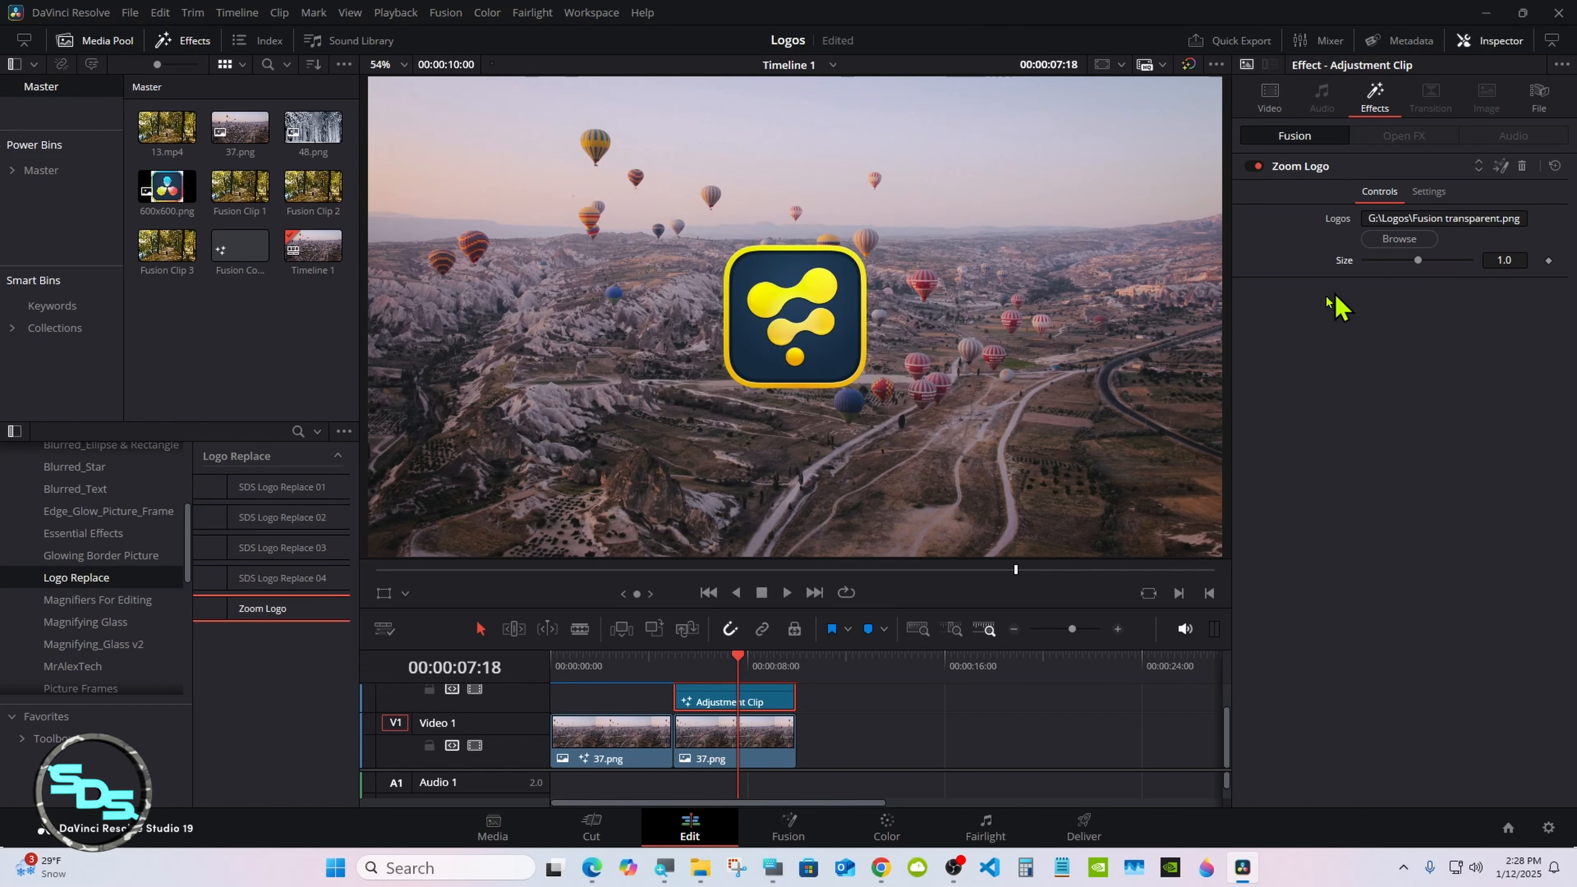
# Step: Play the timeline from 00:00:00:00 to preview both logo animations
pyautogui.moveTo(581, 661); pyautogui.dragTo(553, 662)
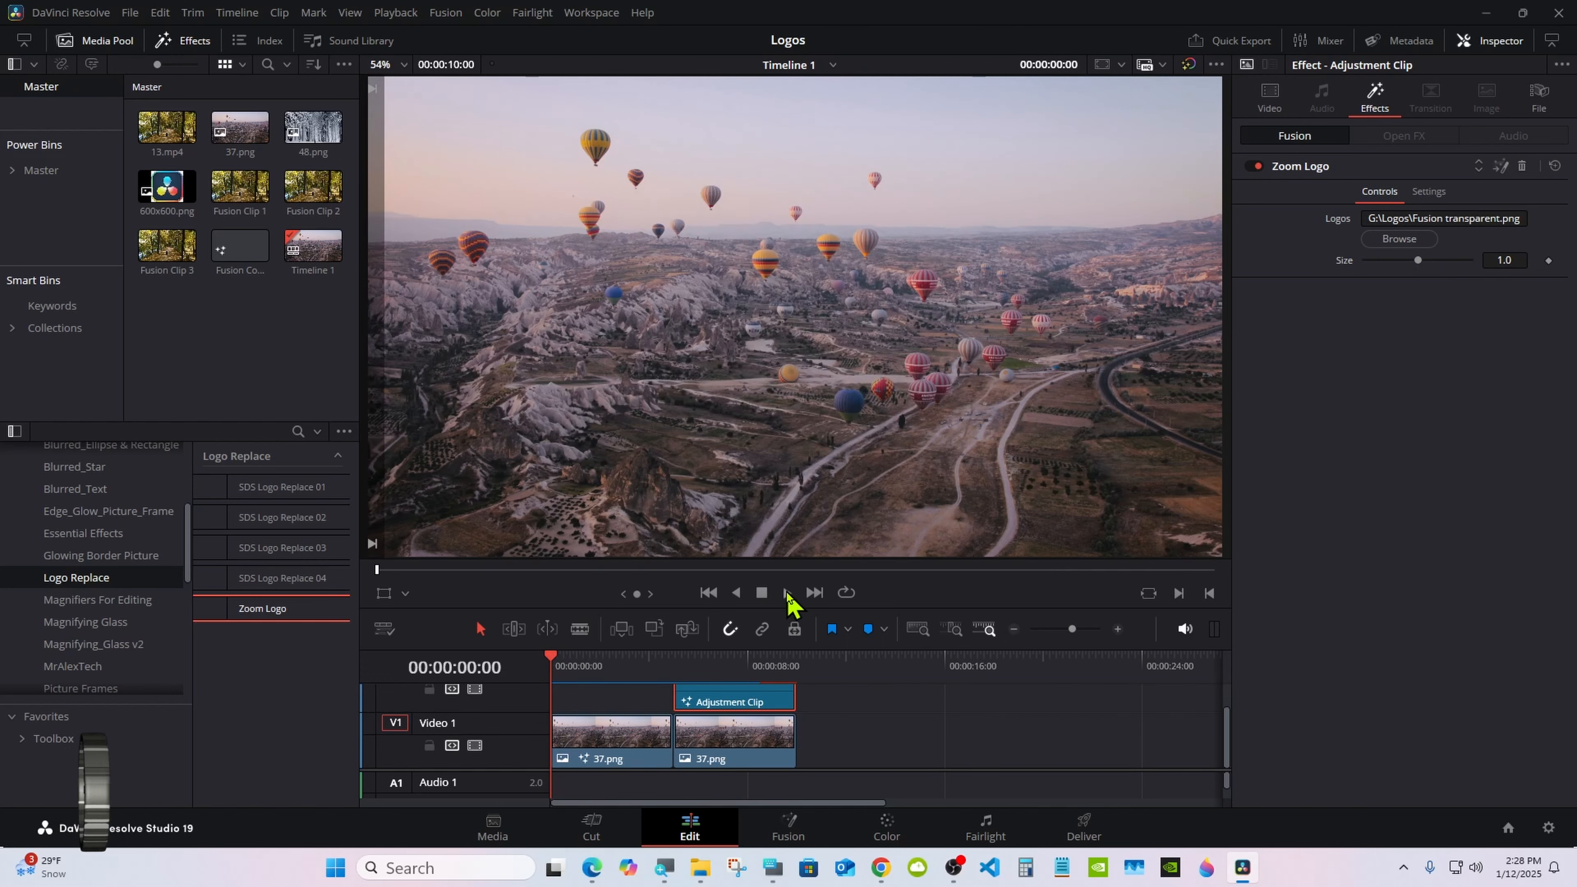
pyautogui.click(787, 594)
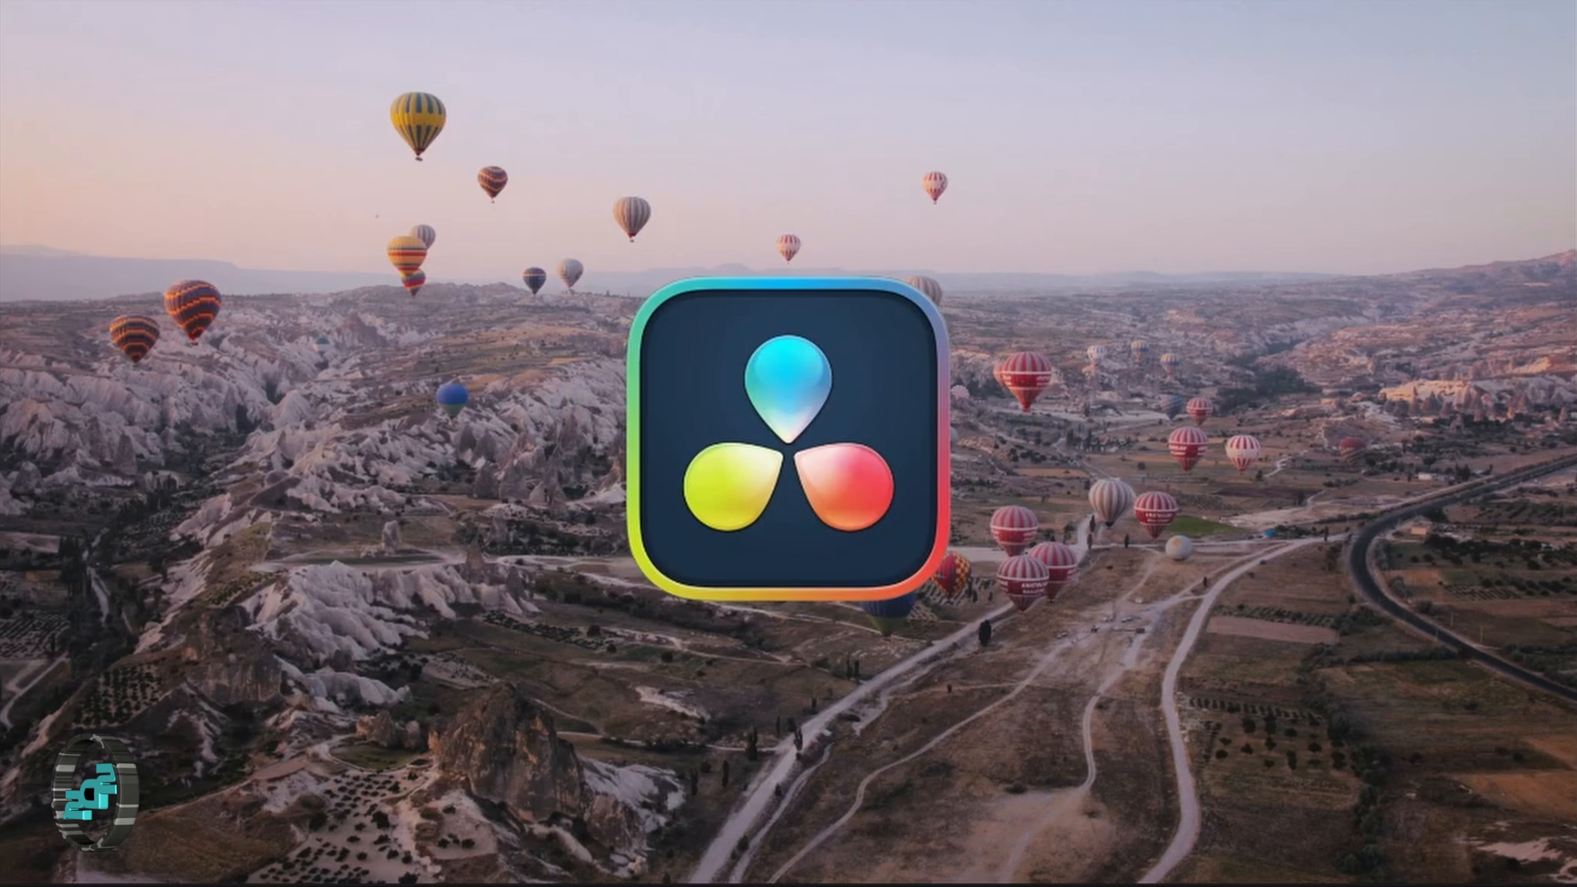